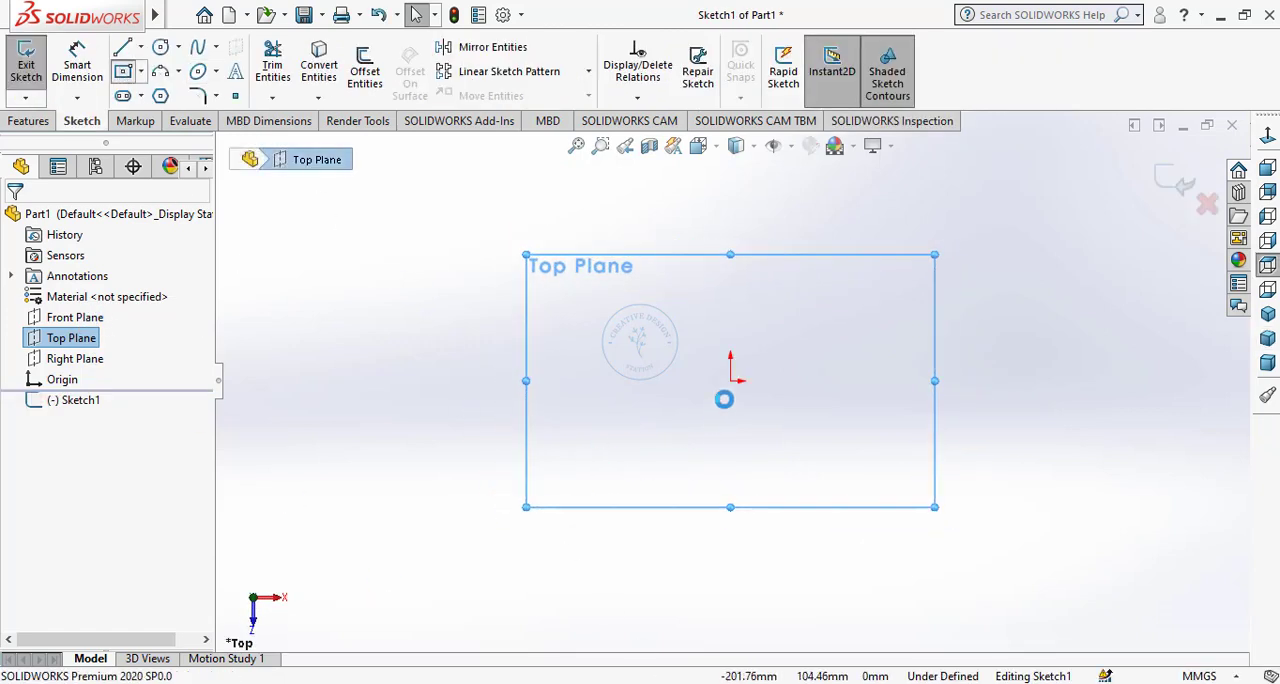
# Sketch a center rectangle about 138 by 112 mm on the Top Plane, centred on the origin.
pyautogui.click(733, 382)
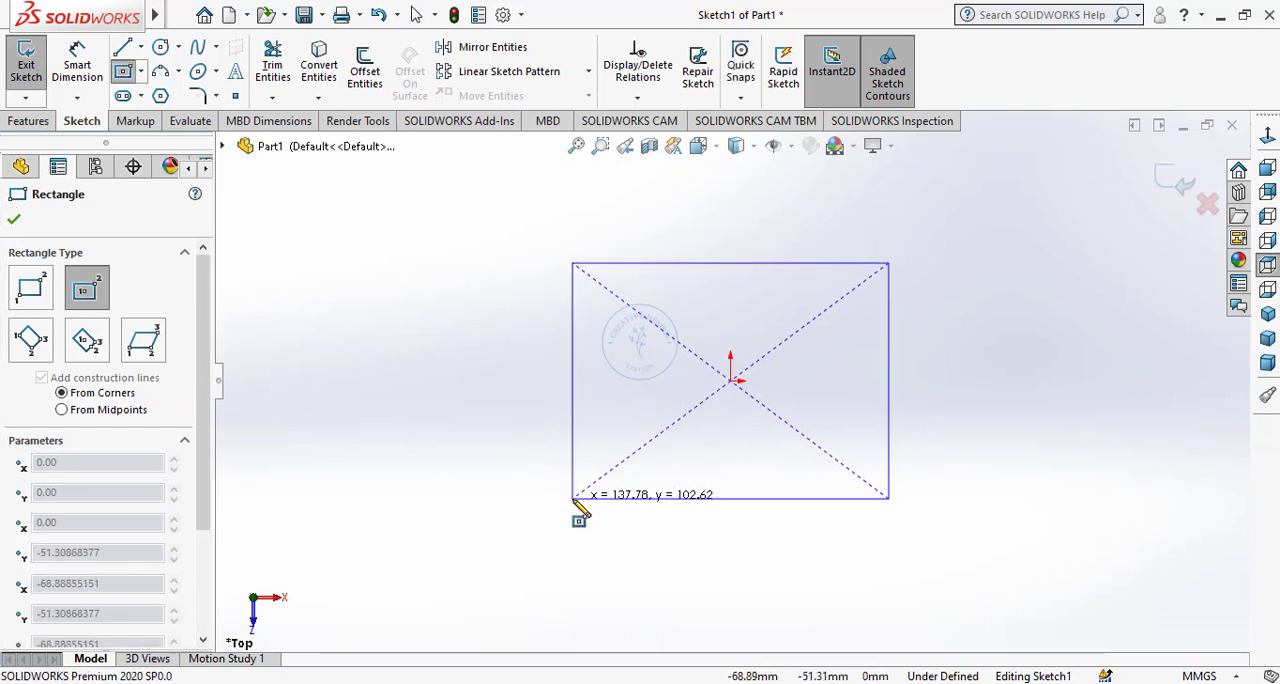
pyautogui.rightClick(480, 337)
pyautogui.click(481, 338)
# Dimension the rectangle's horizontal edge and set its width to 150 mm.
pyautogui.click(72, 42)
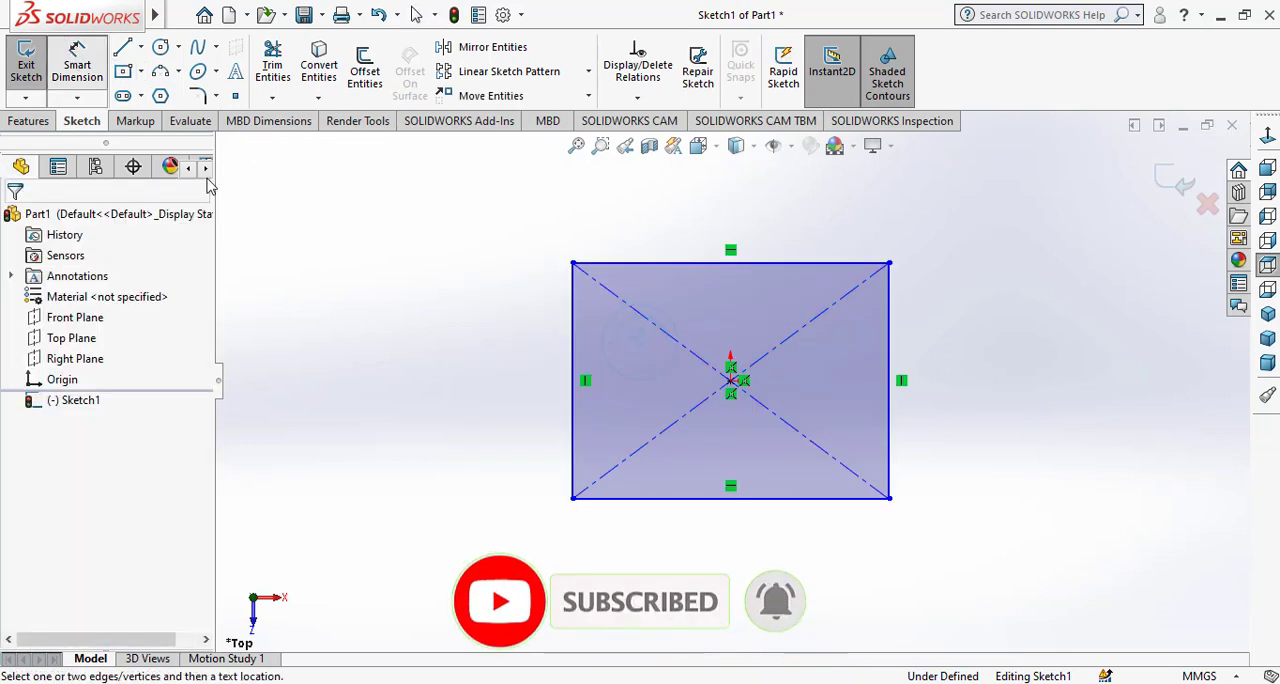
pyautogui.click(707, 267)
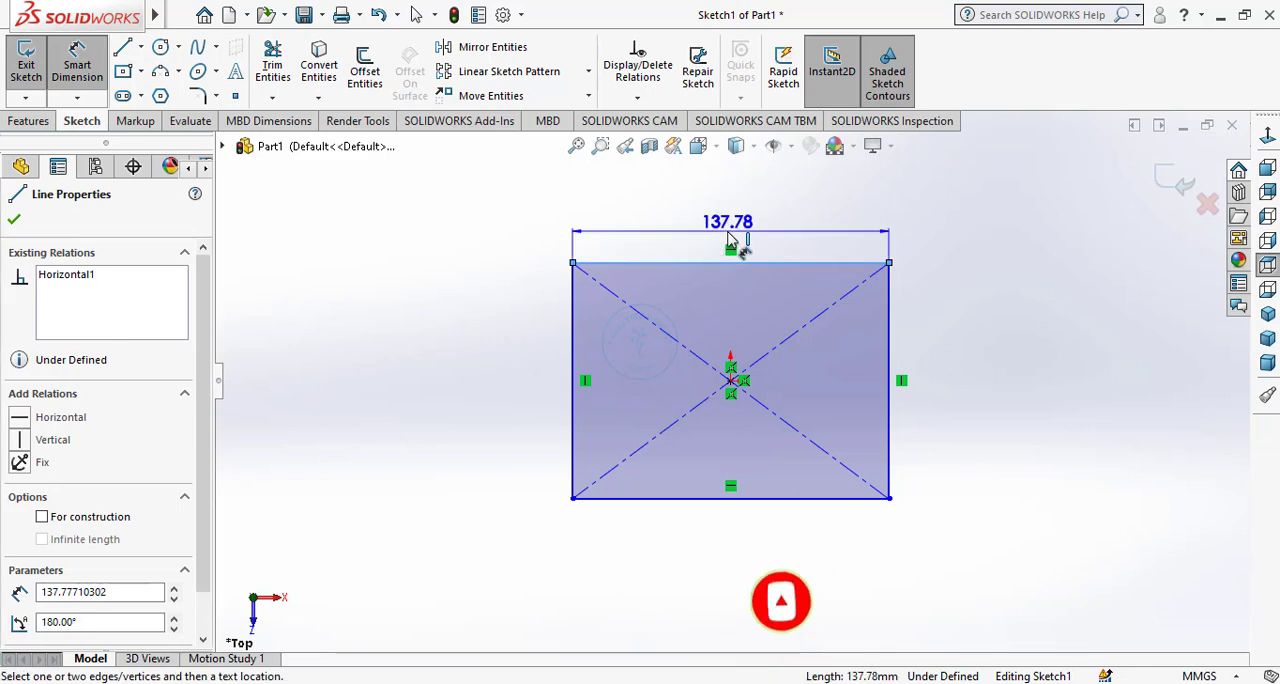
pyautogui.click(729, 242)
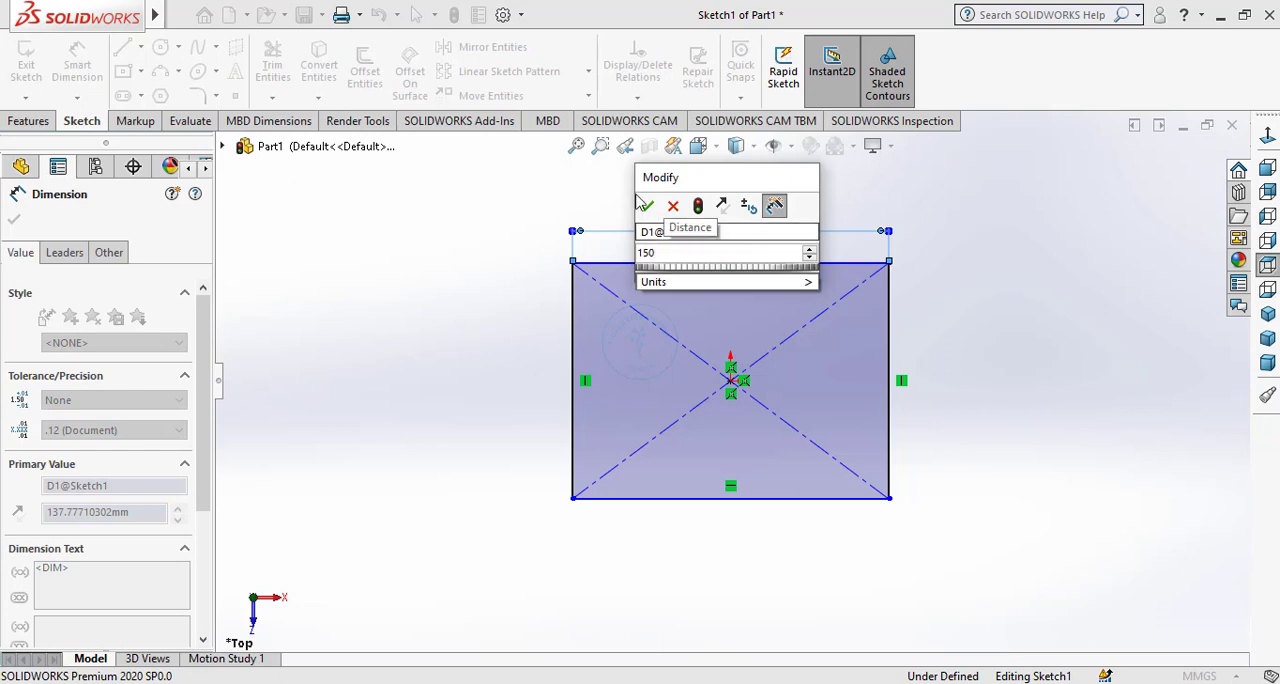
pyautogui.click(645, 205)
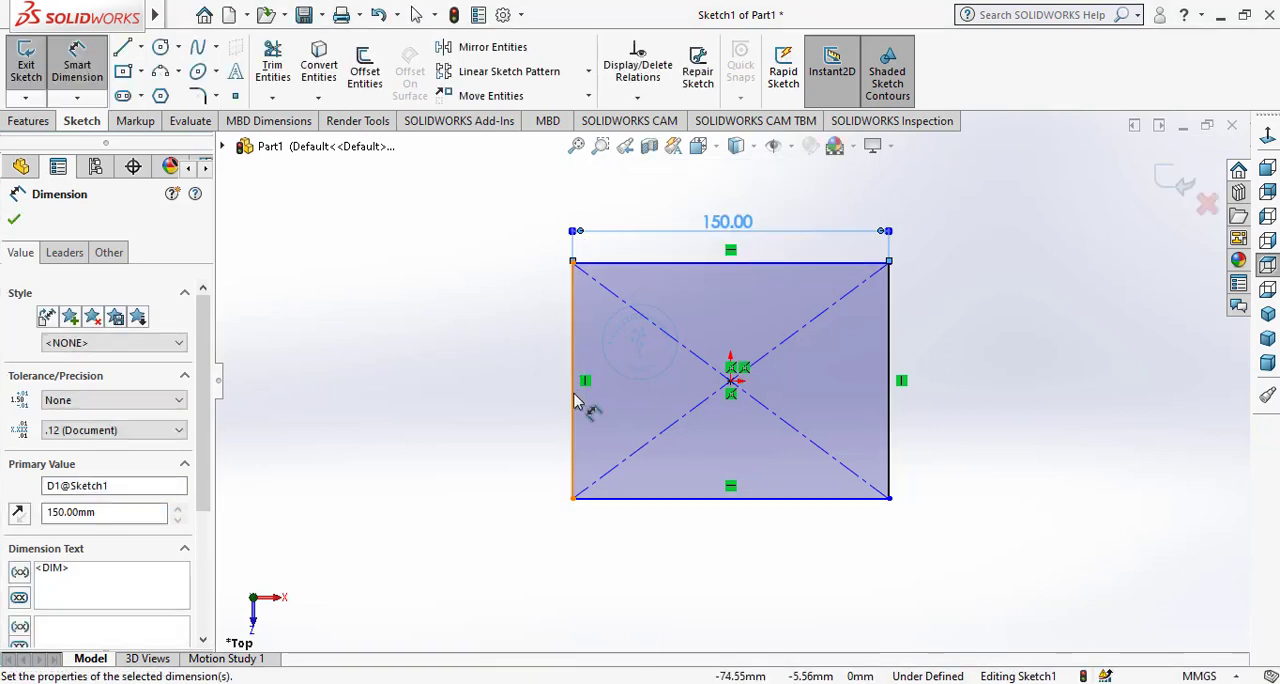
# Dimension the rectangle's vertical edge and set its height to 150 mm.
pyautogui.click(574, 400)
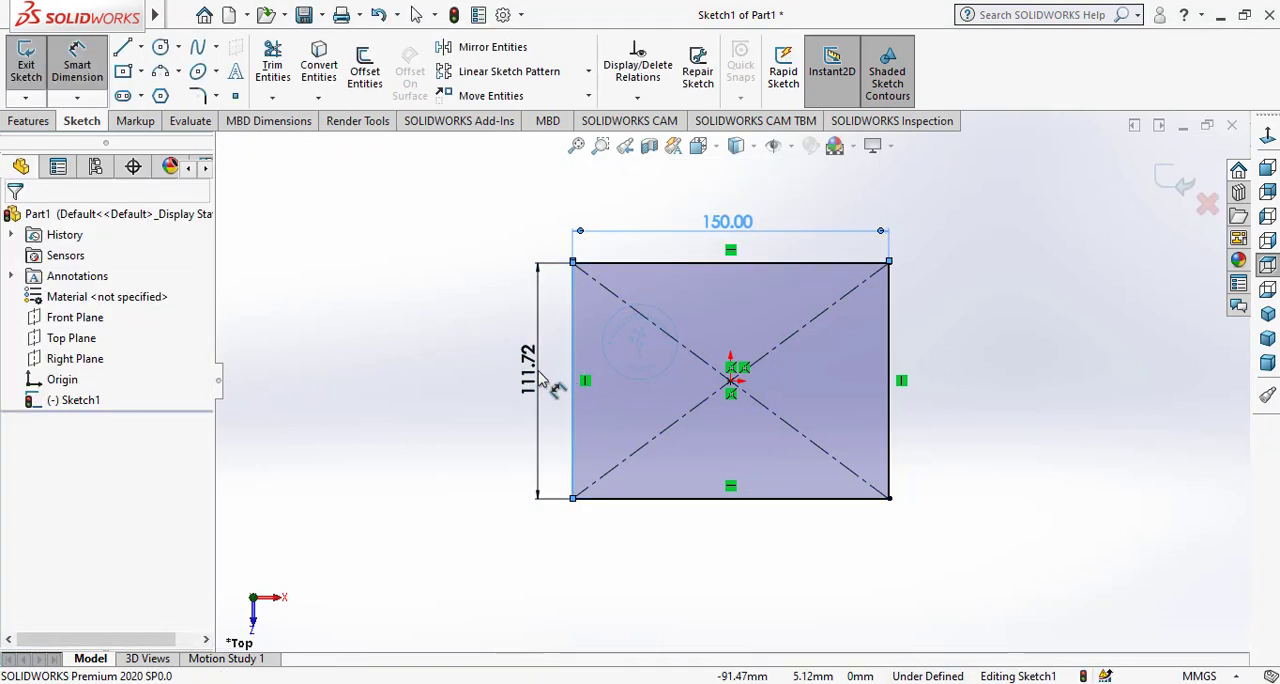
pyautogui.click(539, 374)
pyautogui.write('15')
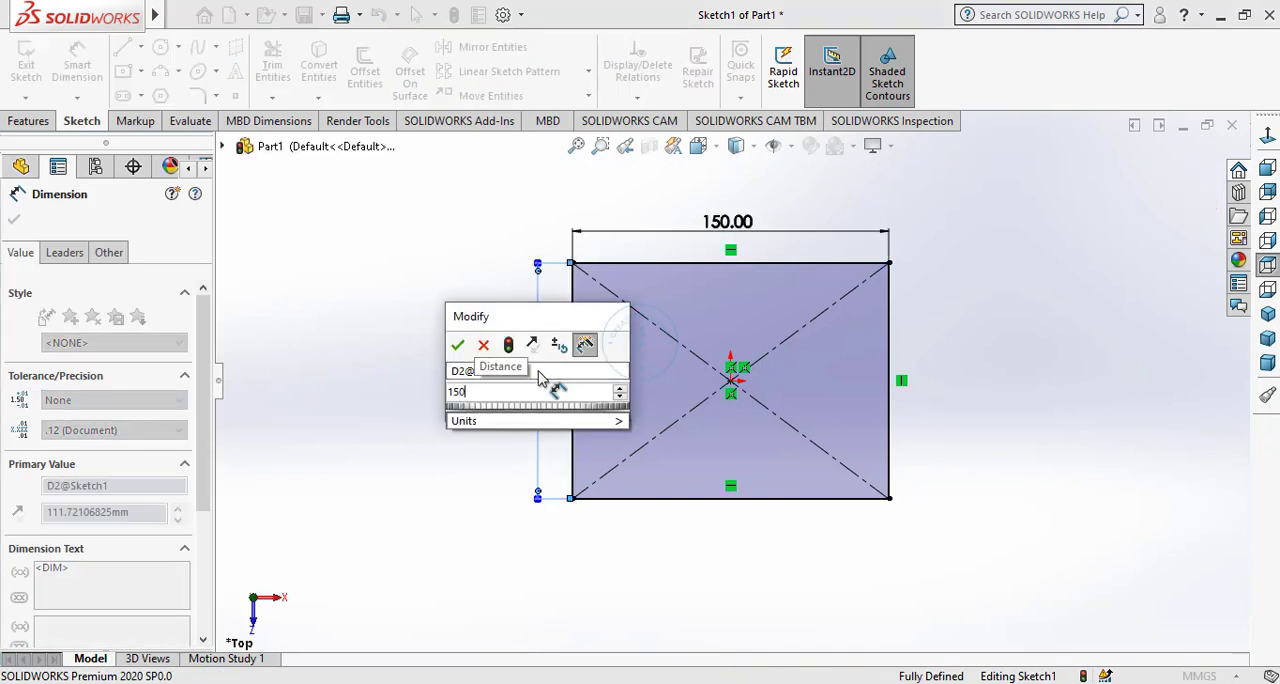
pyautogui.write('0')
pyautogui.click(458, 346)
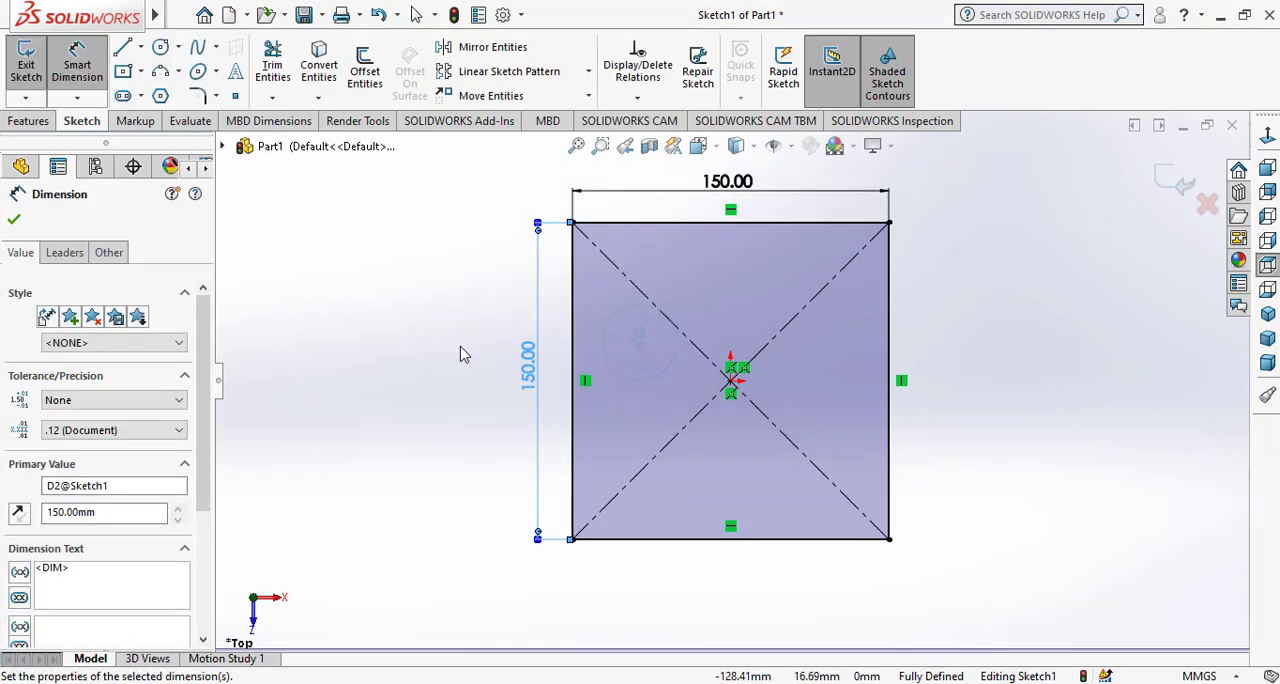
pyautogui.rightClick(460, 351)
pyautogui.click(505, 406)
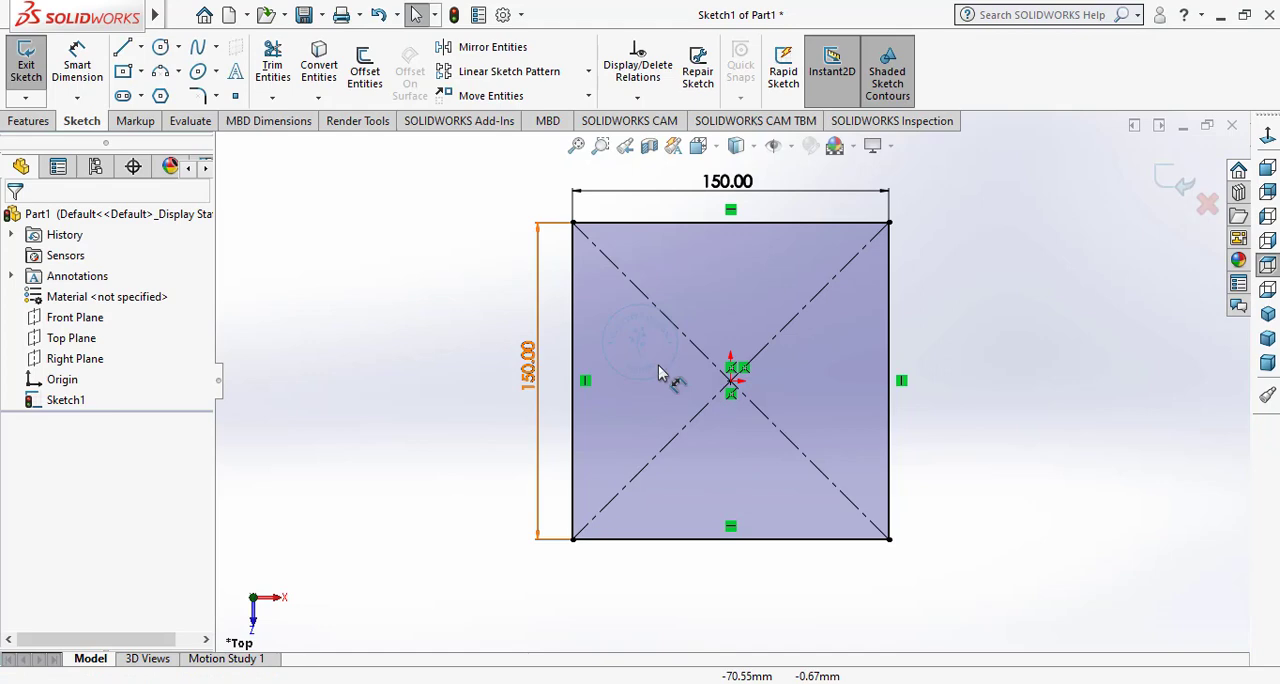
# Extrude the square sketch as a boss to a blind depth of 150 mm with a 6 degree inward draft.
pyautogui.click(42, 118)
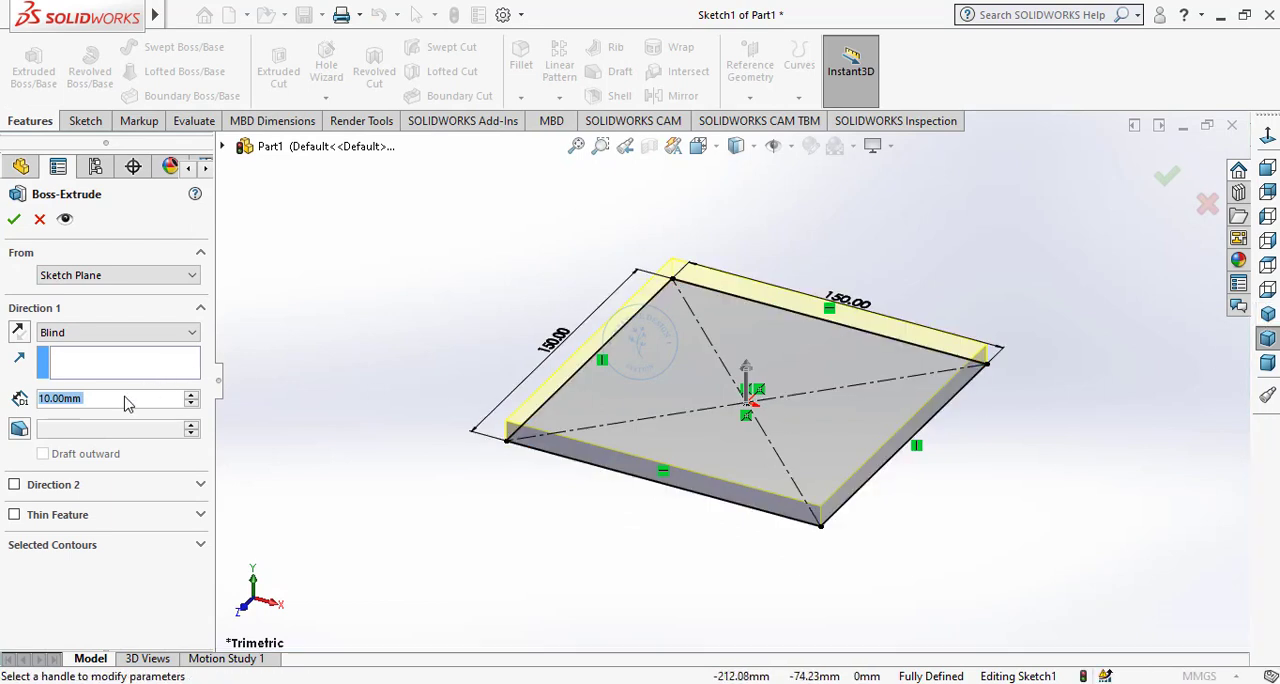
pyautogui.write('150')
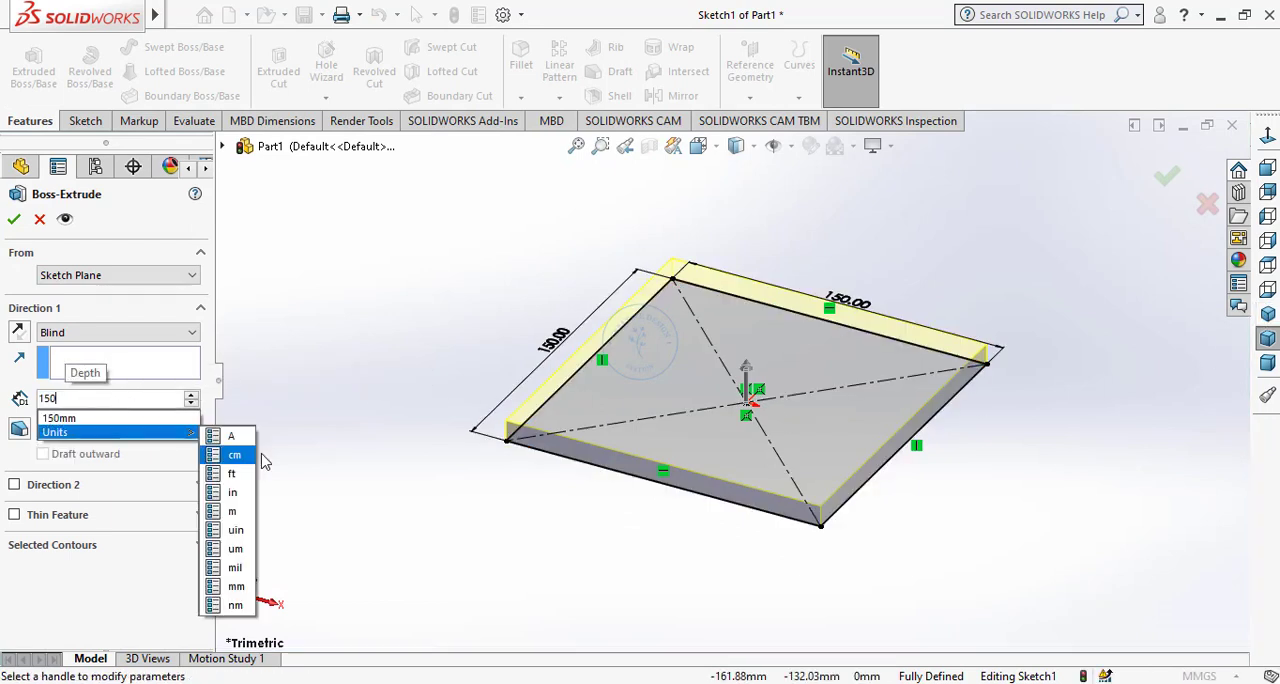
pyautogui.press('Return')
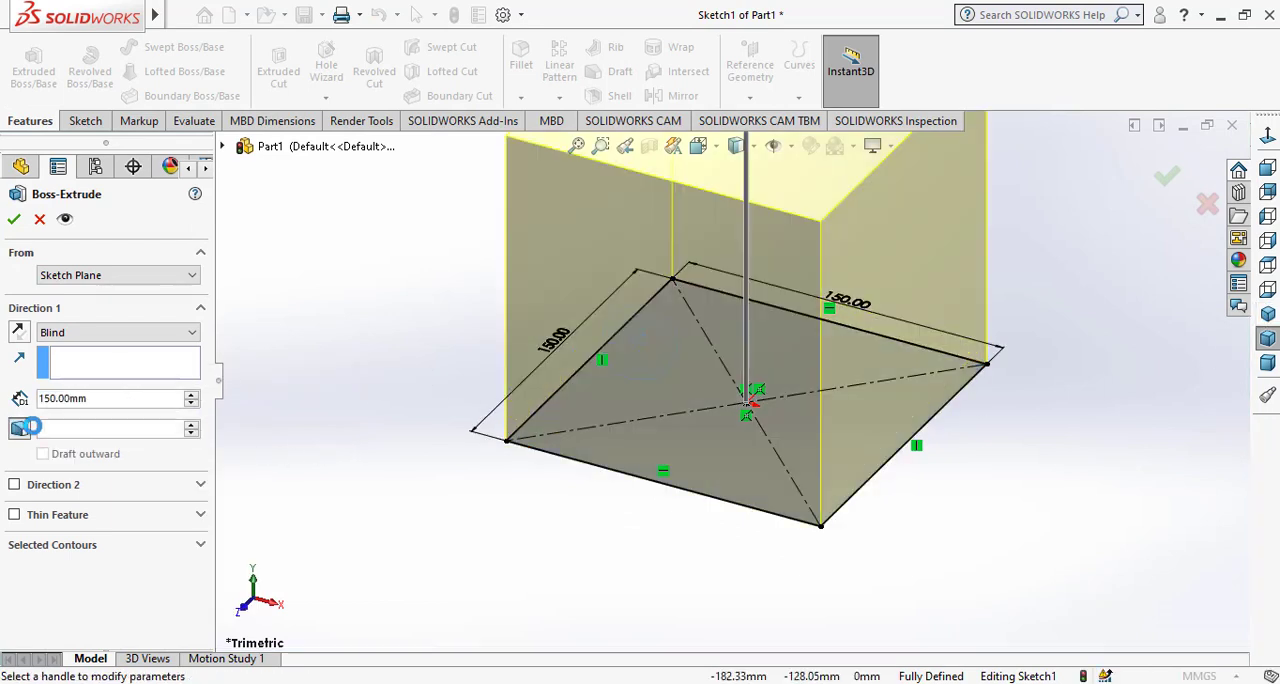
pyautogui.click(97, 432)
pyautogui.write('6')
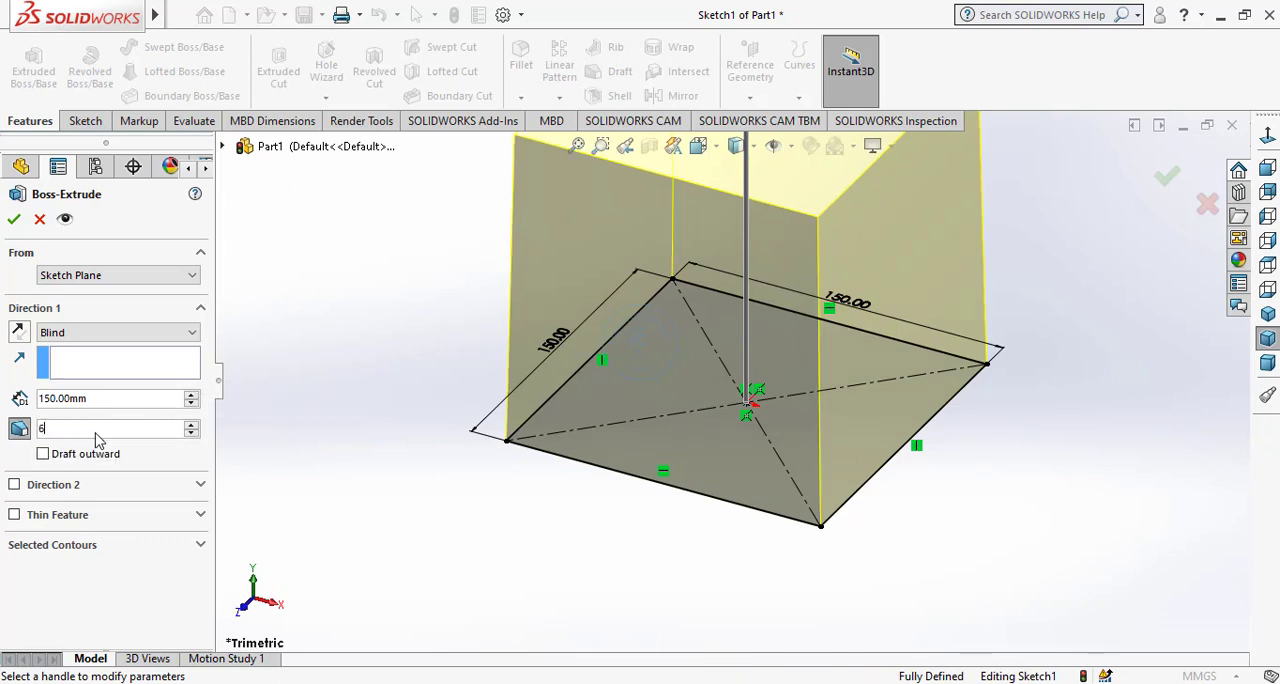
pyautogui.press('Return')
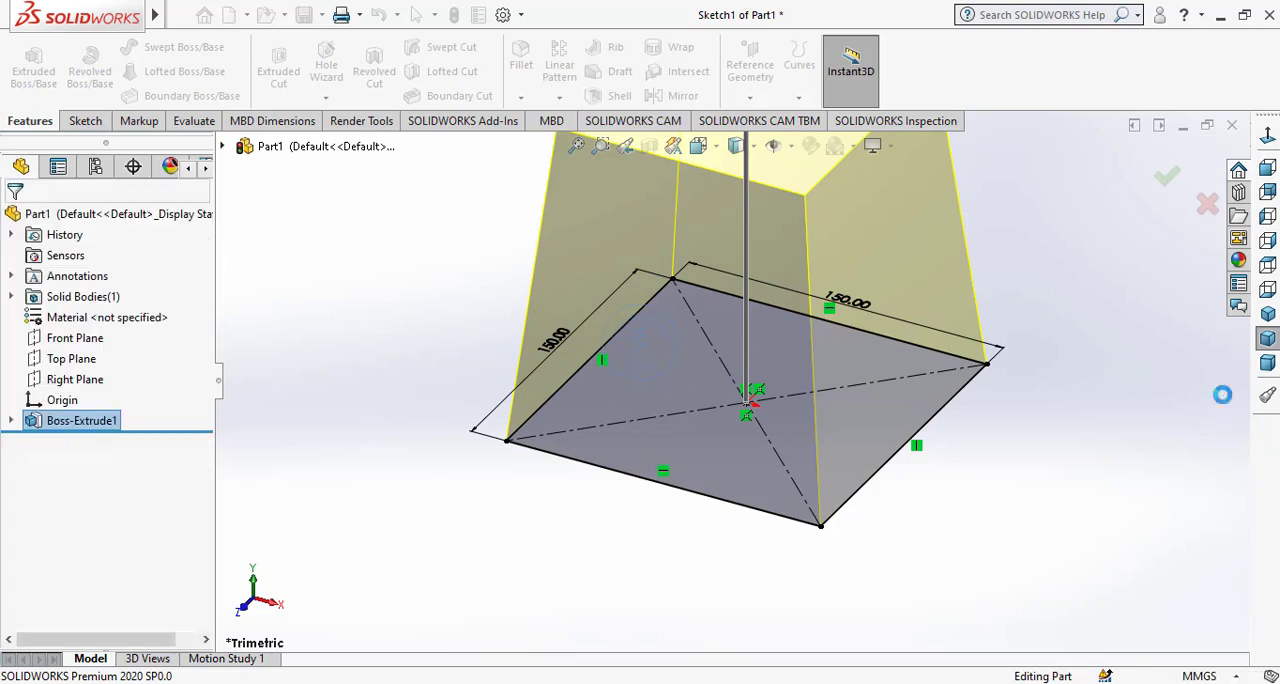
# Start a new sketch on the bottom face of the tapered block.
pyautogui.click(1268, 314)
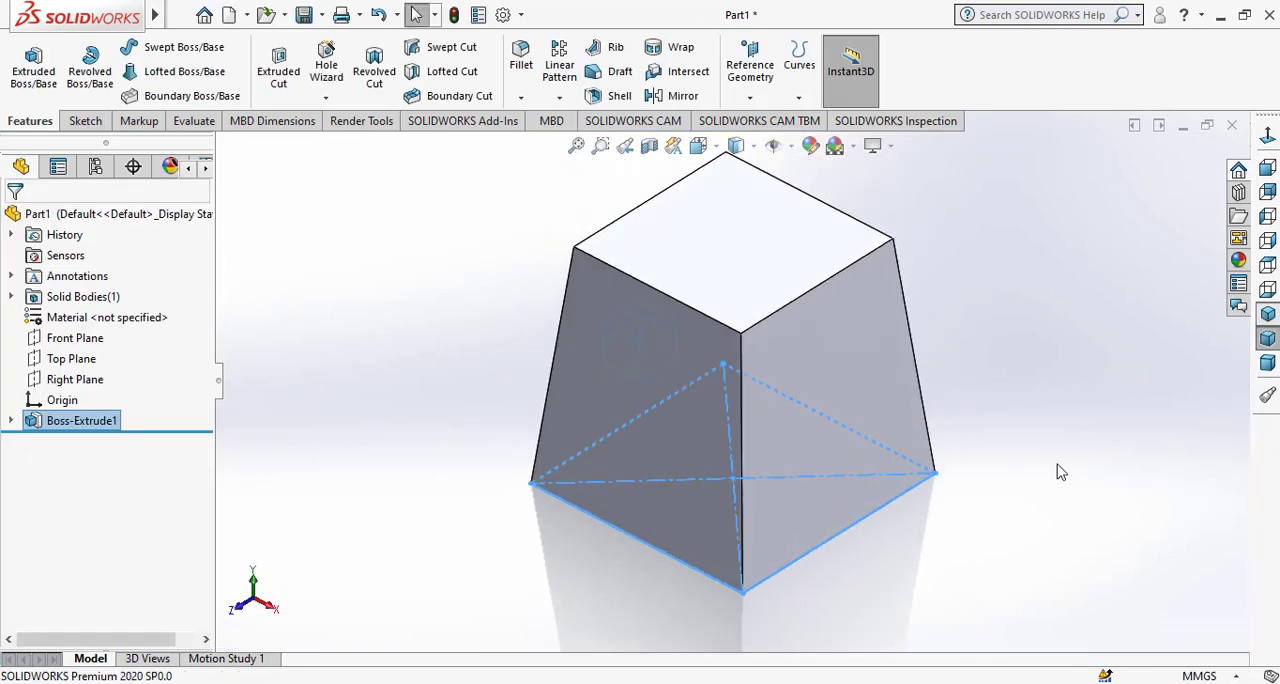
pyautogui.click(594, 593)
pyautogui.moveTo(900, 601); pyautogui.dragTo(829, 506, button='middle')
pyautogui.click(873, 455)
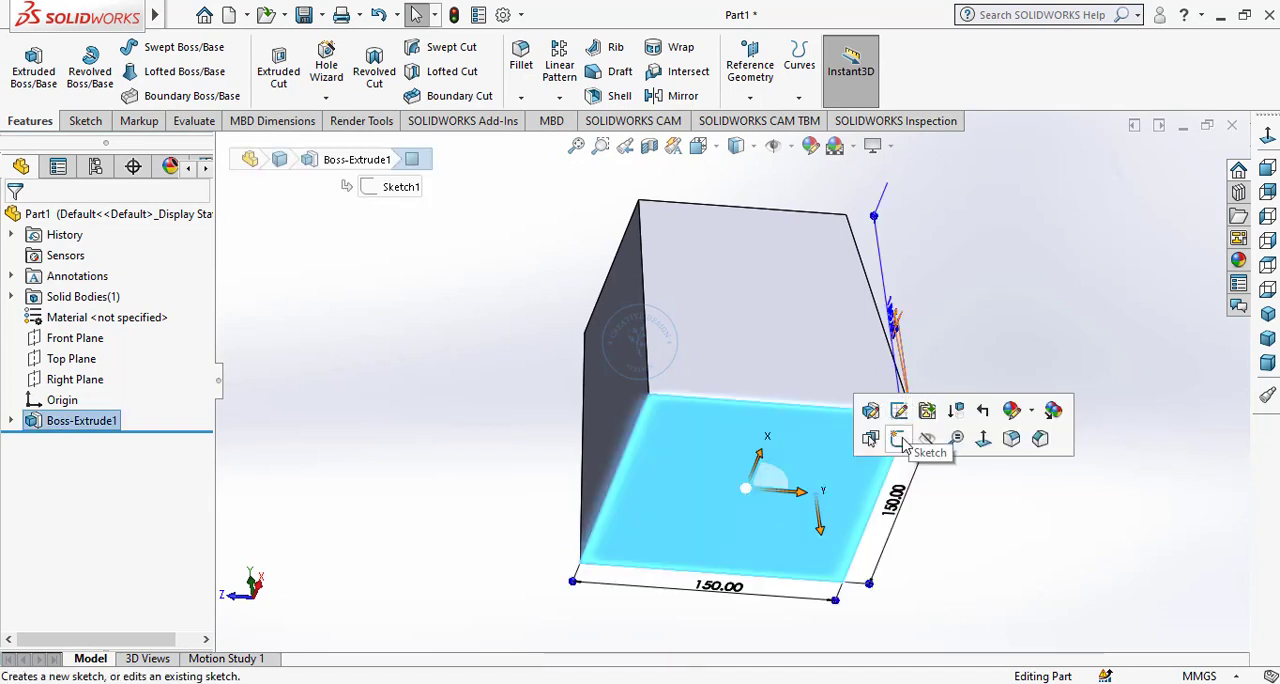
pyautogui.click(898, 438)
pyautogui.click(1270, 166)
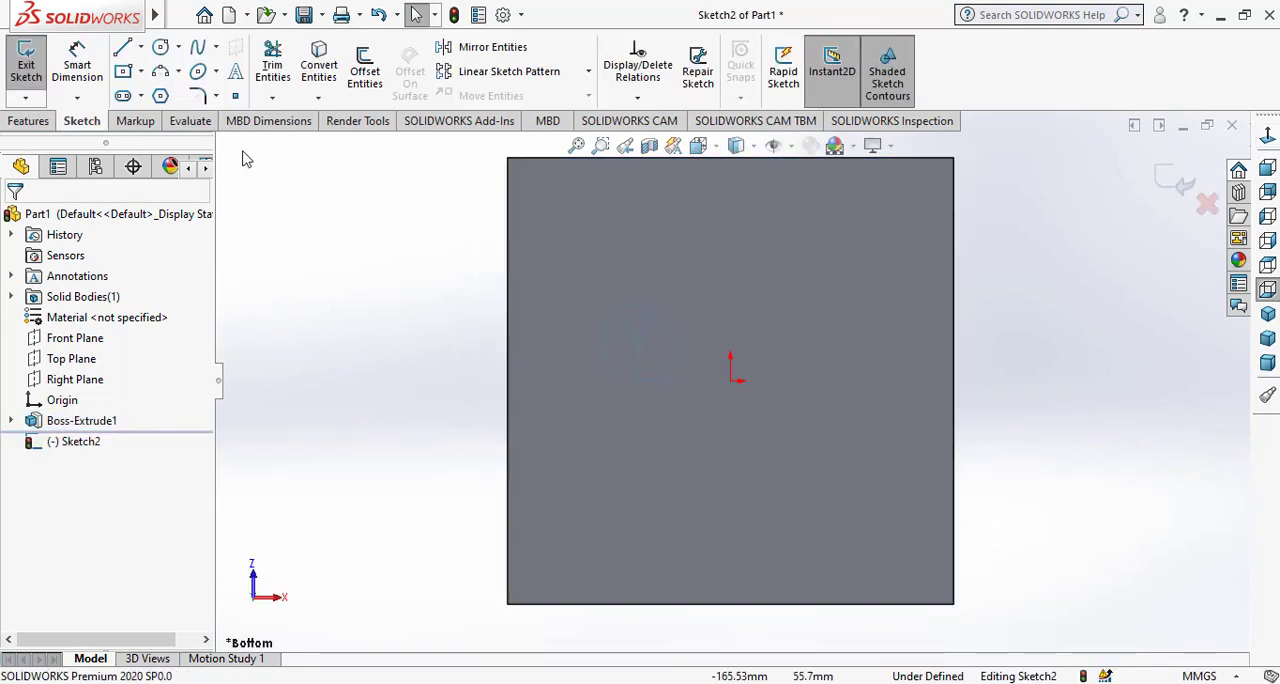
# Sketch four corner rectangles, about 16 to 18 mm wide and 18 to 19 mm high, one inward from each corner of the bottom face.
pyautogui.click(140, 72)
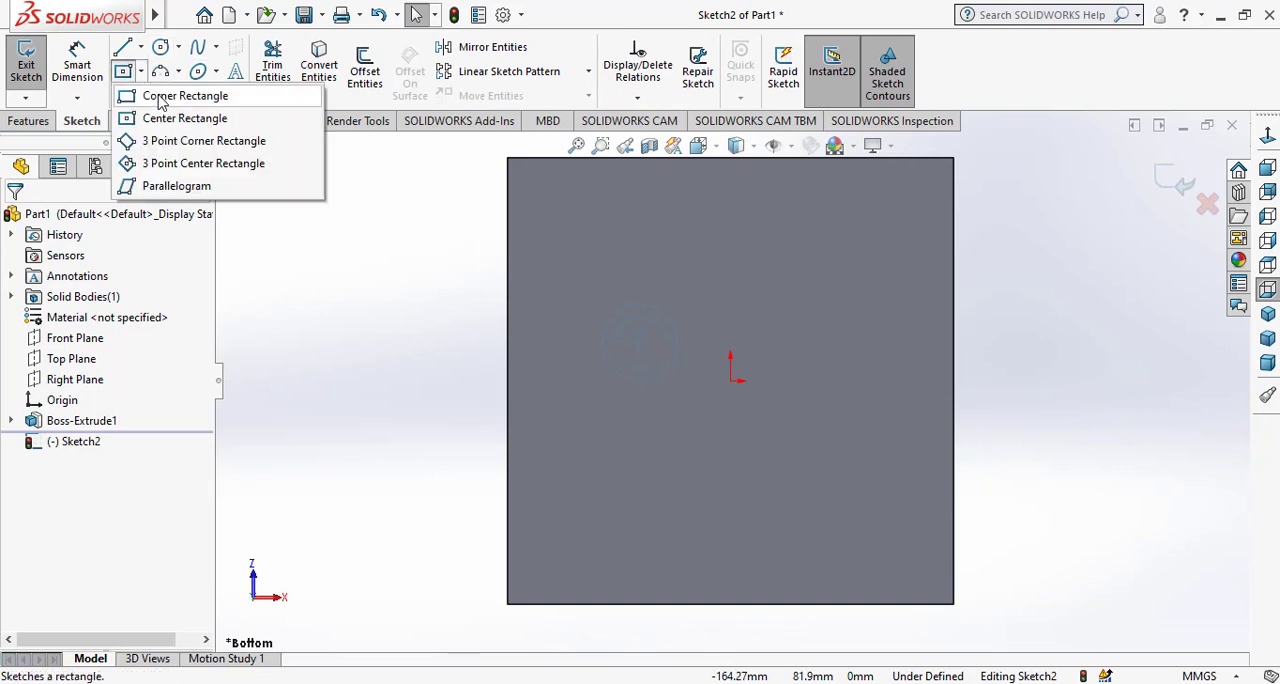
pyautogui.click(165, 94)
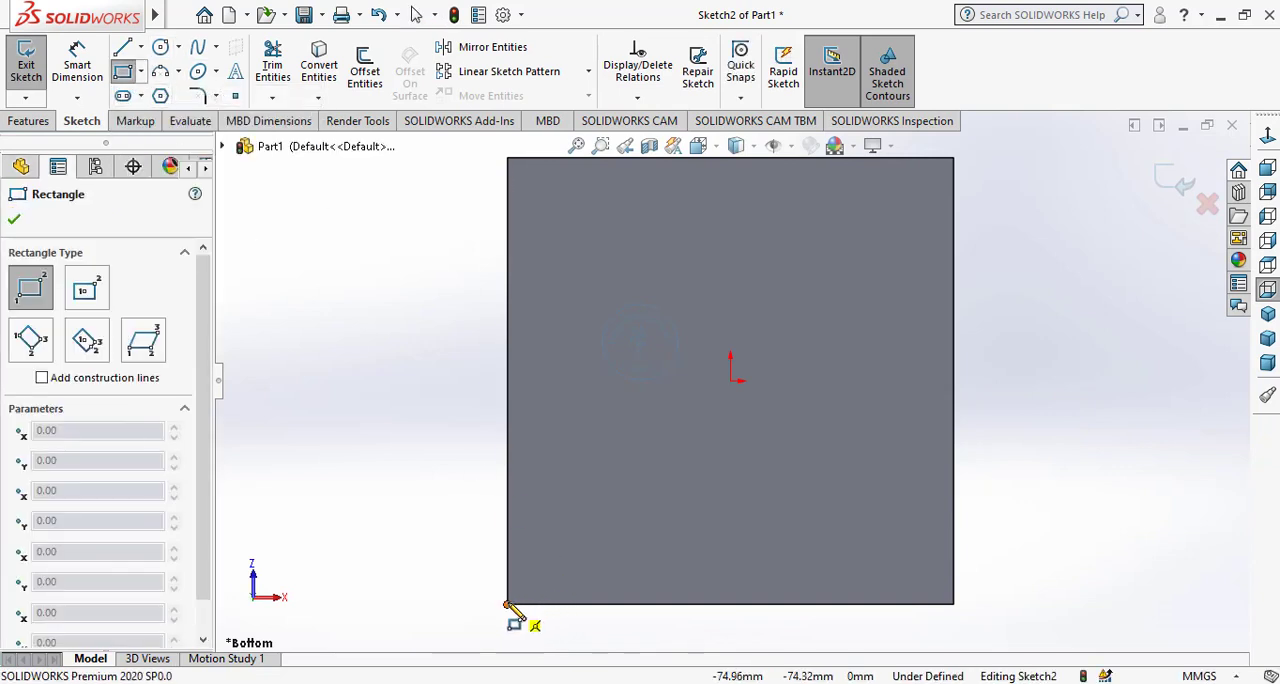
pyautogui.click(562, 550)
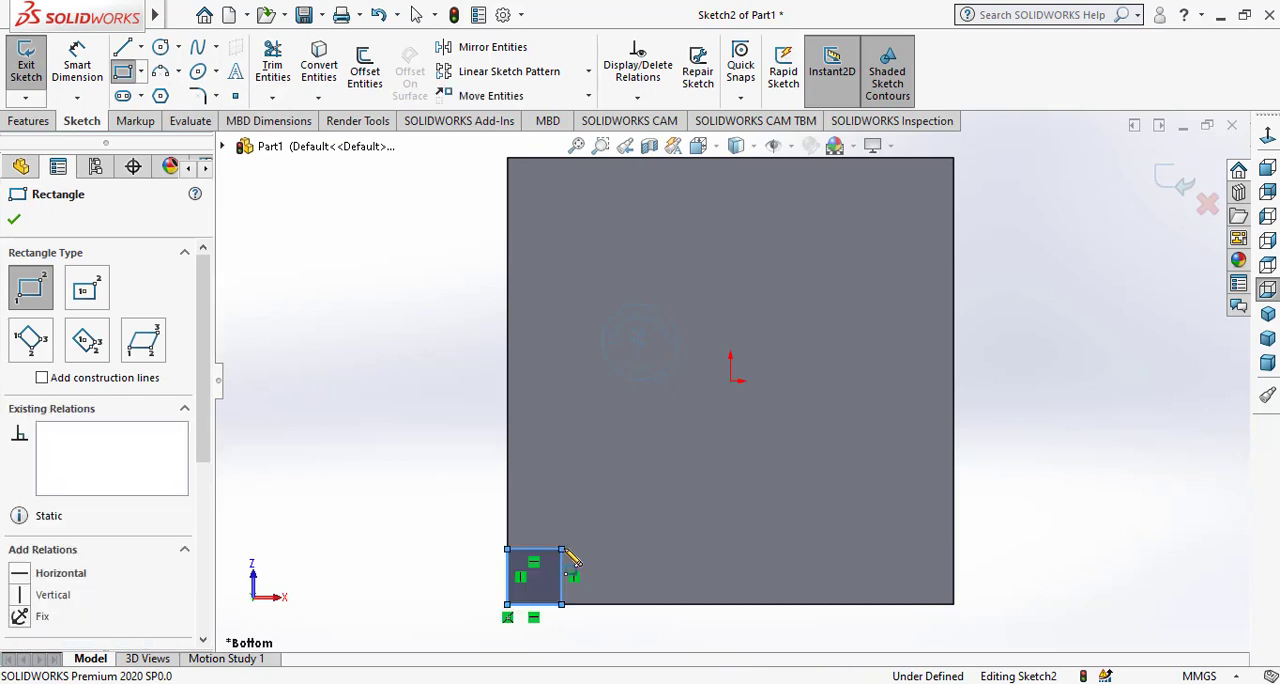
pyautogui.click(509, 161)
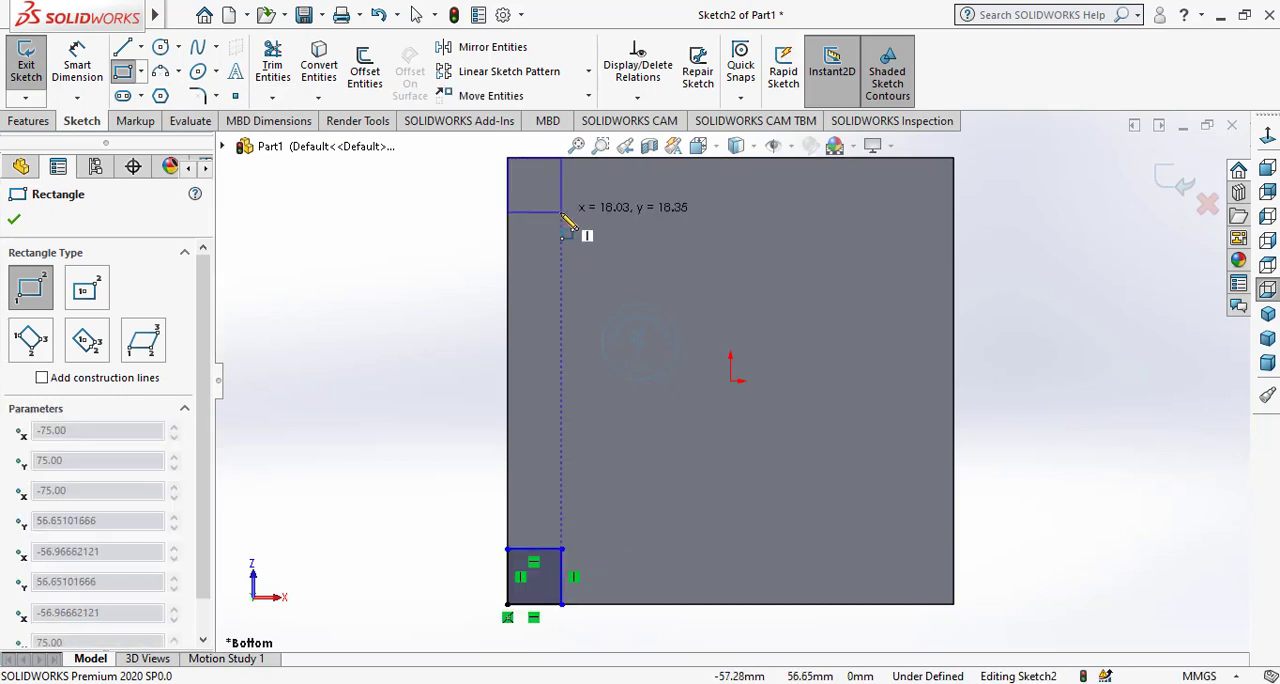
pyautogui.click(563, 213)
pyautogui.click(954, 160)
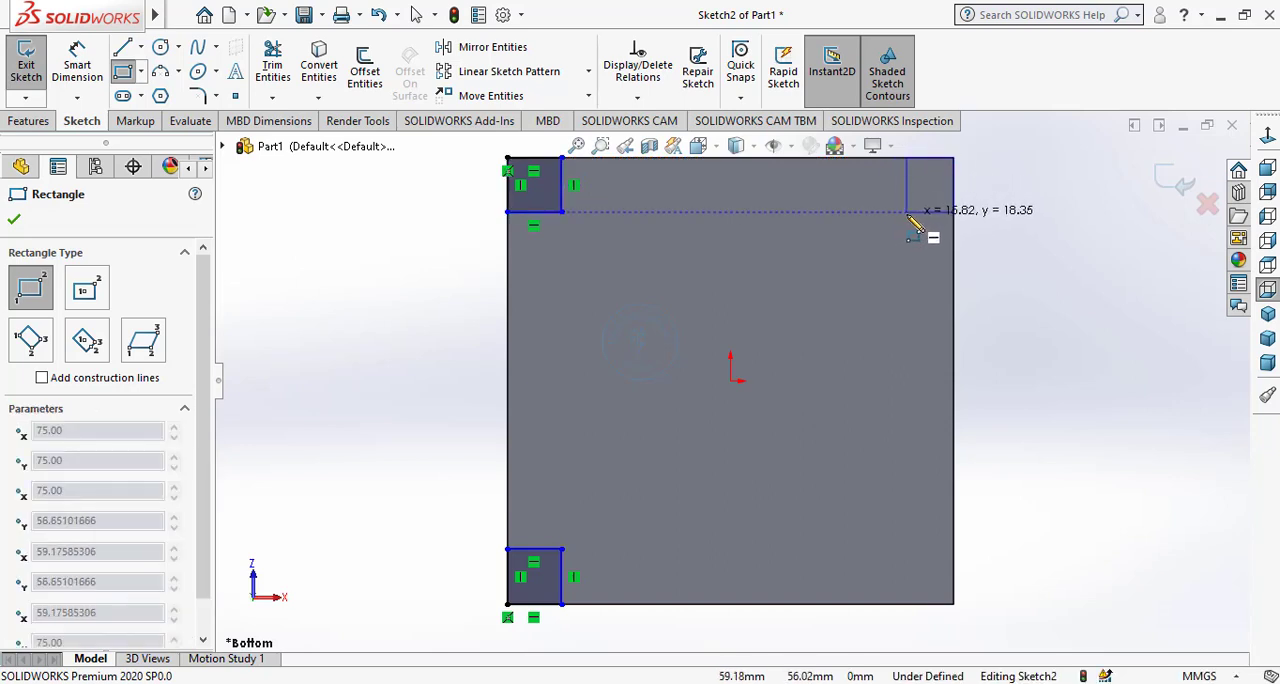
pyautogui.click(907, 212)
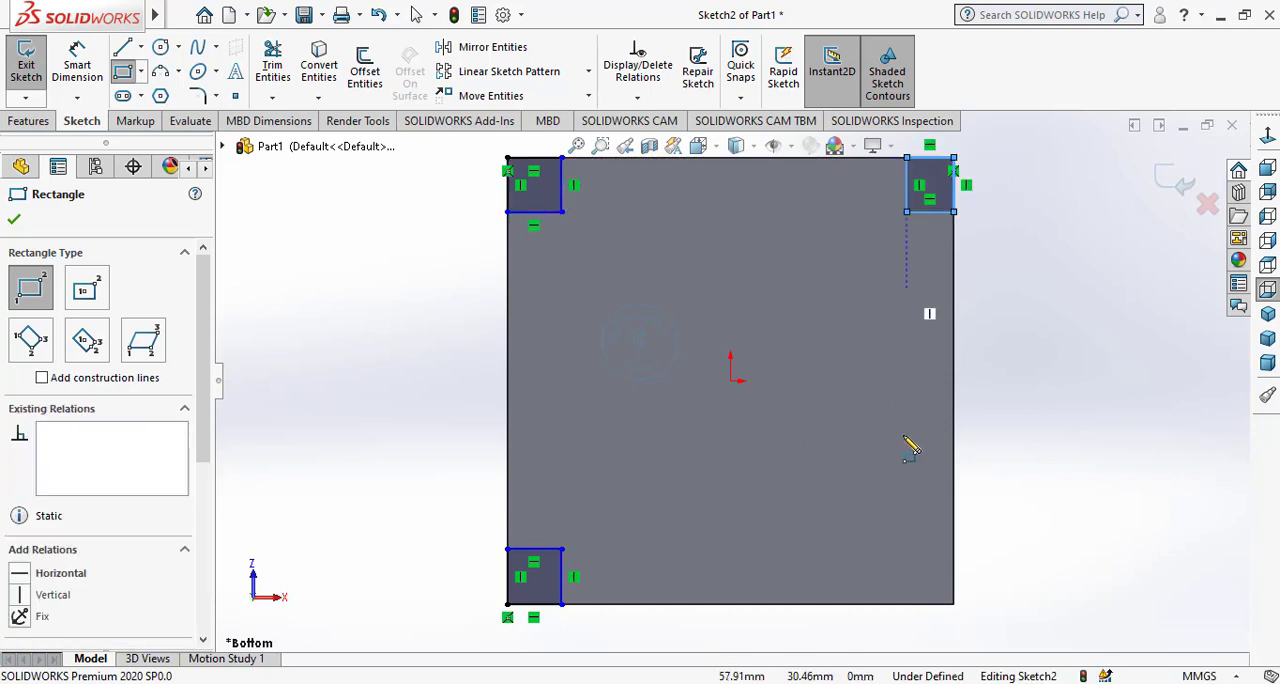
pyautogui.click(953, 605)
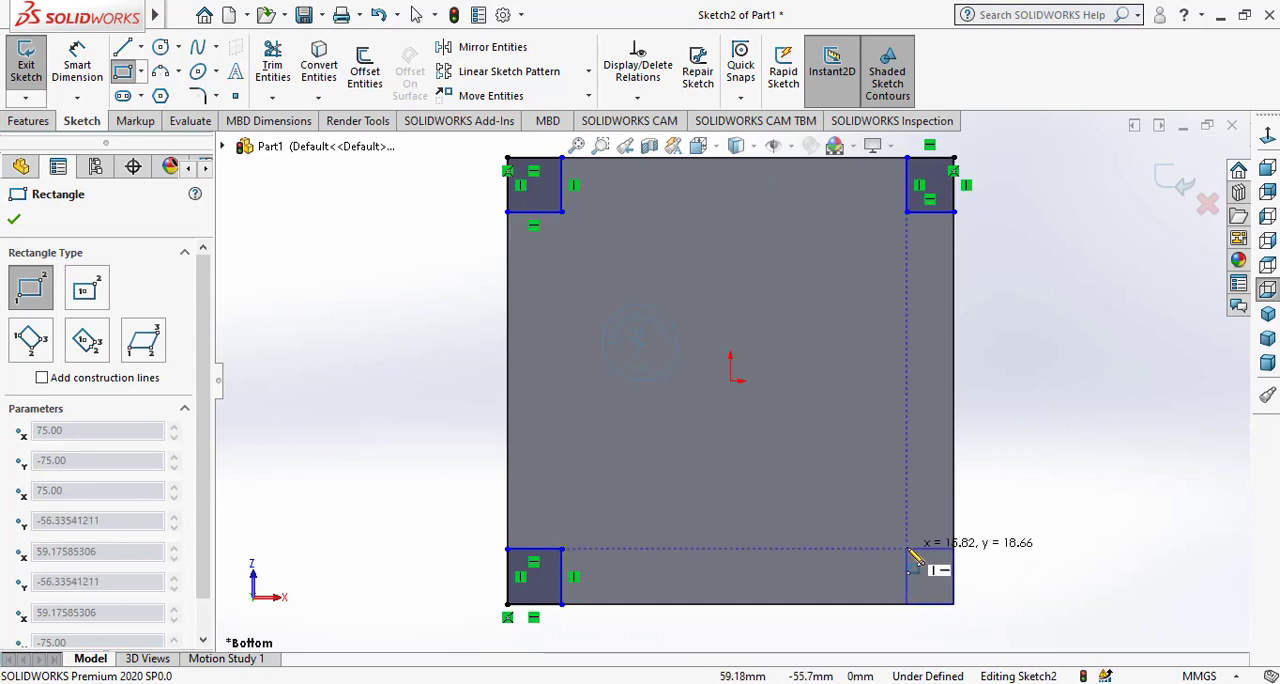
pyautogui.click(908, 550)
pyautogui.rightClick(913, 508)
pyautogui.click(950, 590)
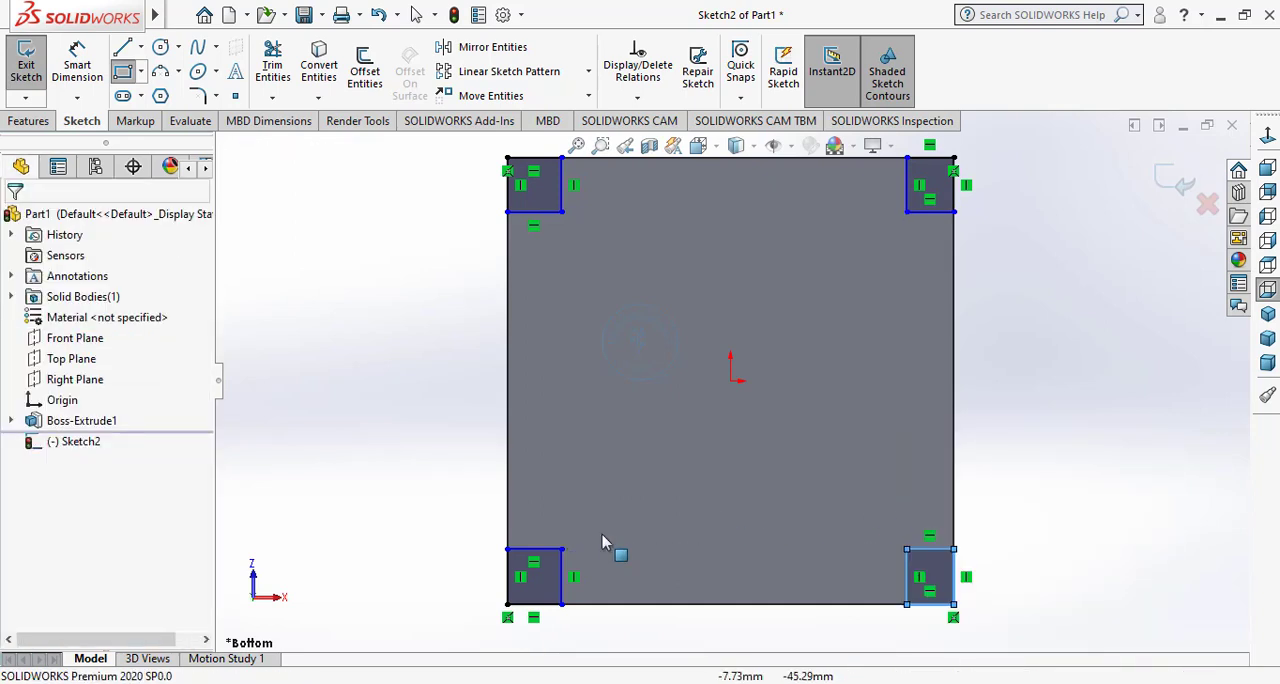
pyautogui.click(545, 550)
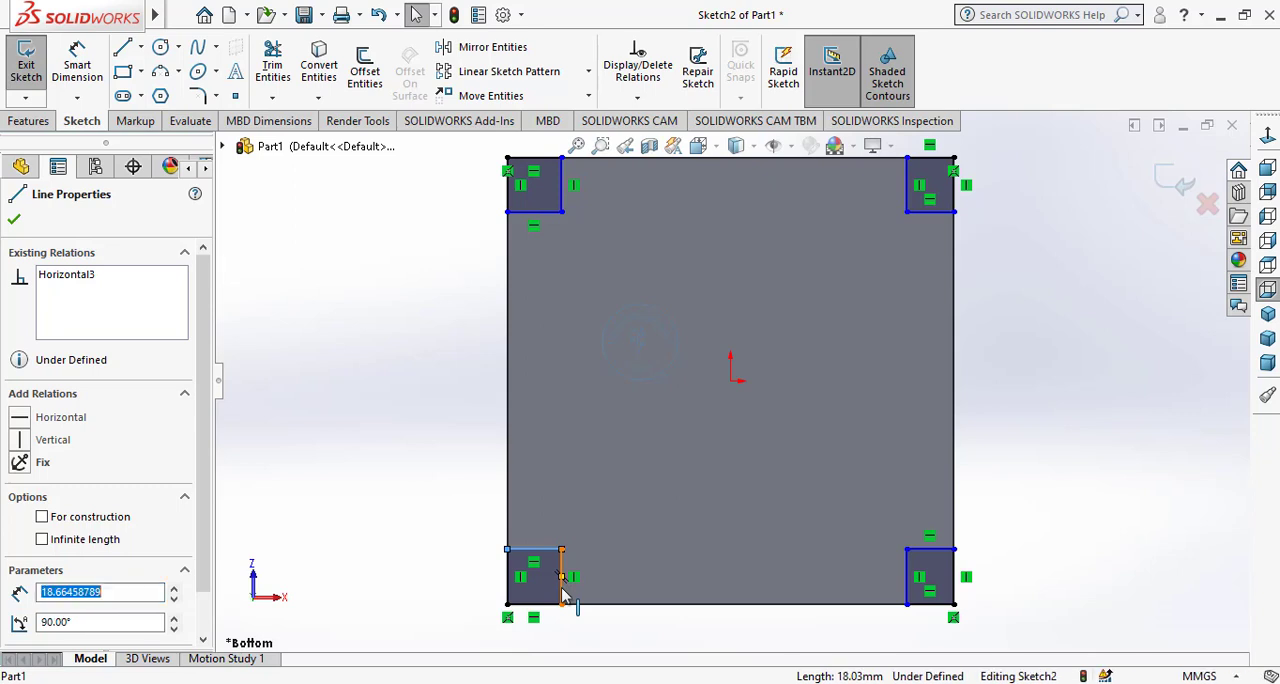
pyautogui.keyDown('ctrl'); pyautogui.click(562, 592); pyautogui.keyUp('ctrl')
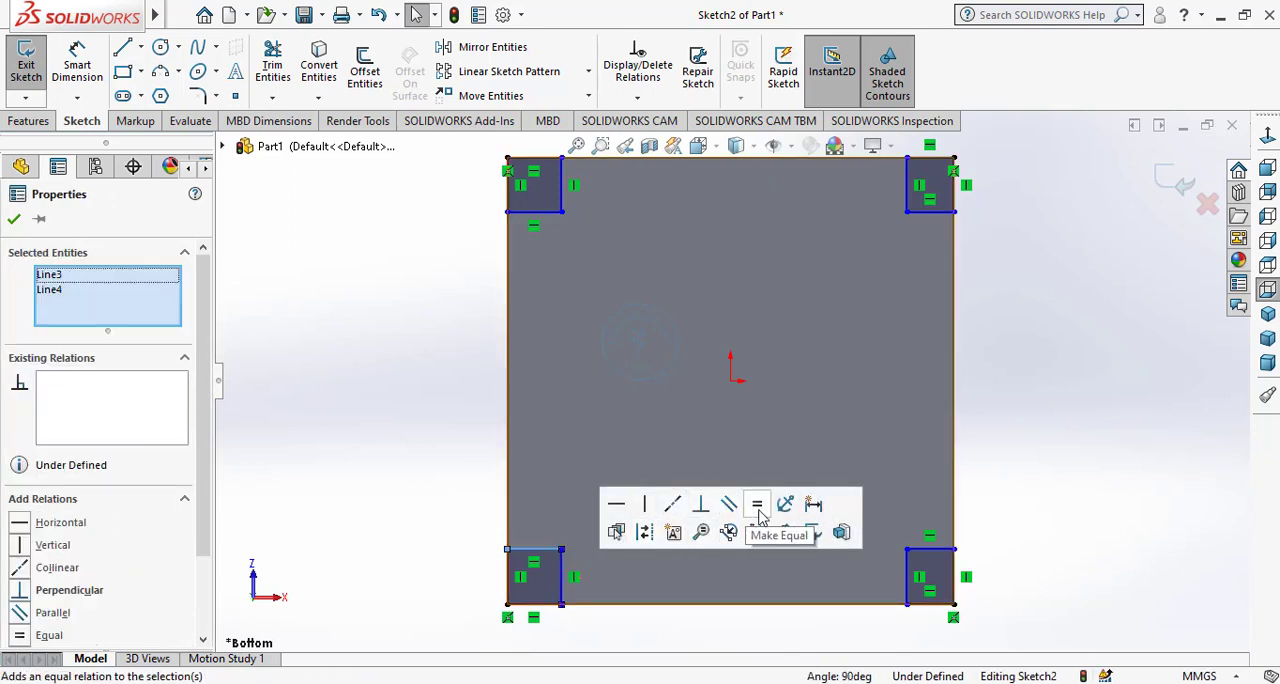
pyautogui.click(562, 594)
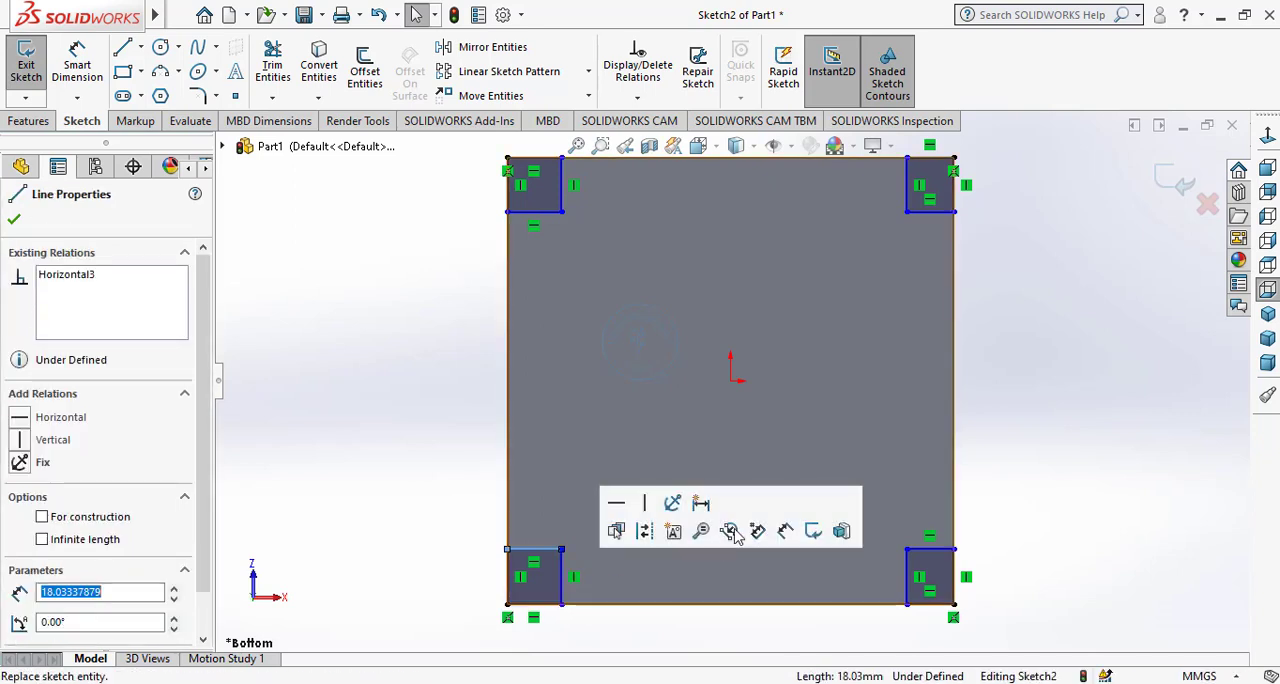
pyautogui.click(594, 634)
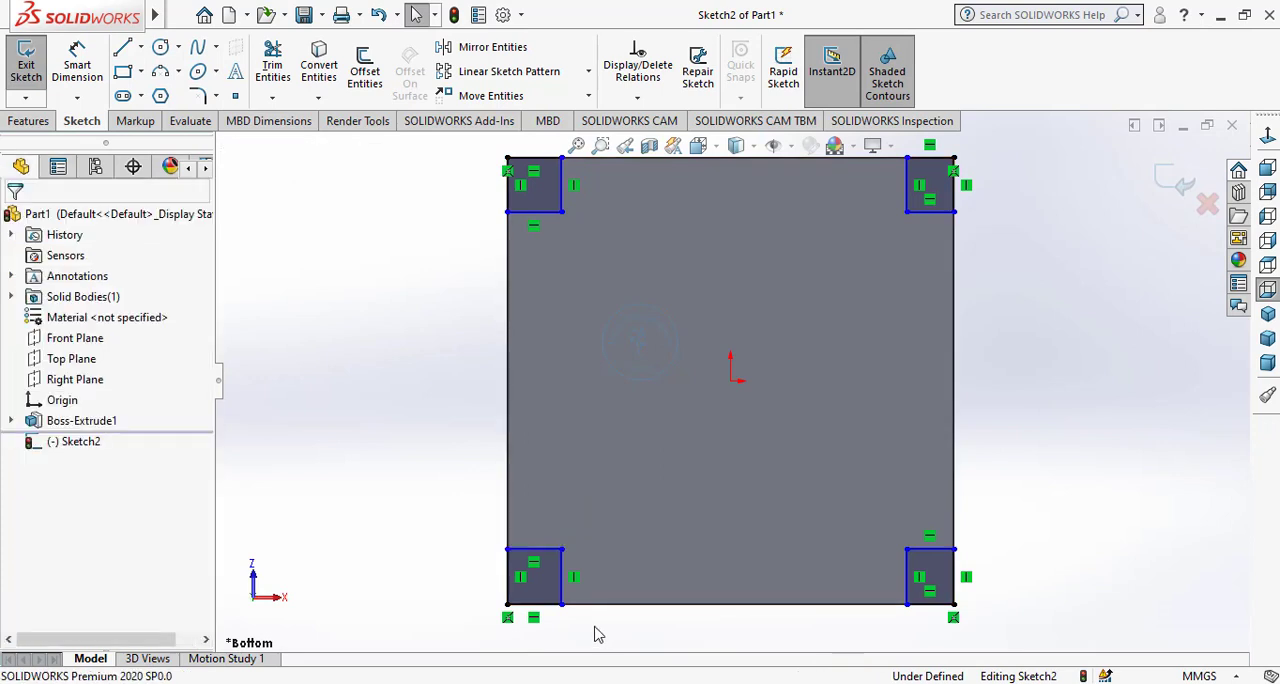
# Add an Equal relation between the upper and right-hand sides of the lower-left corner rectangle.
pyautogui.click(558, 578)
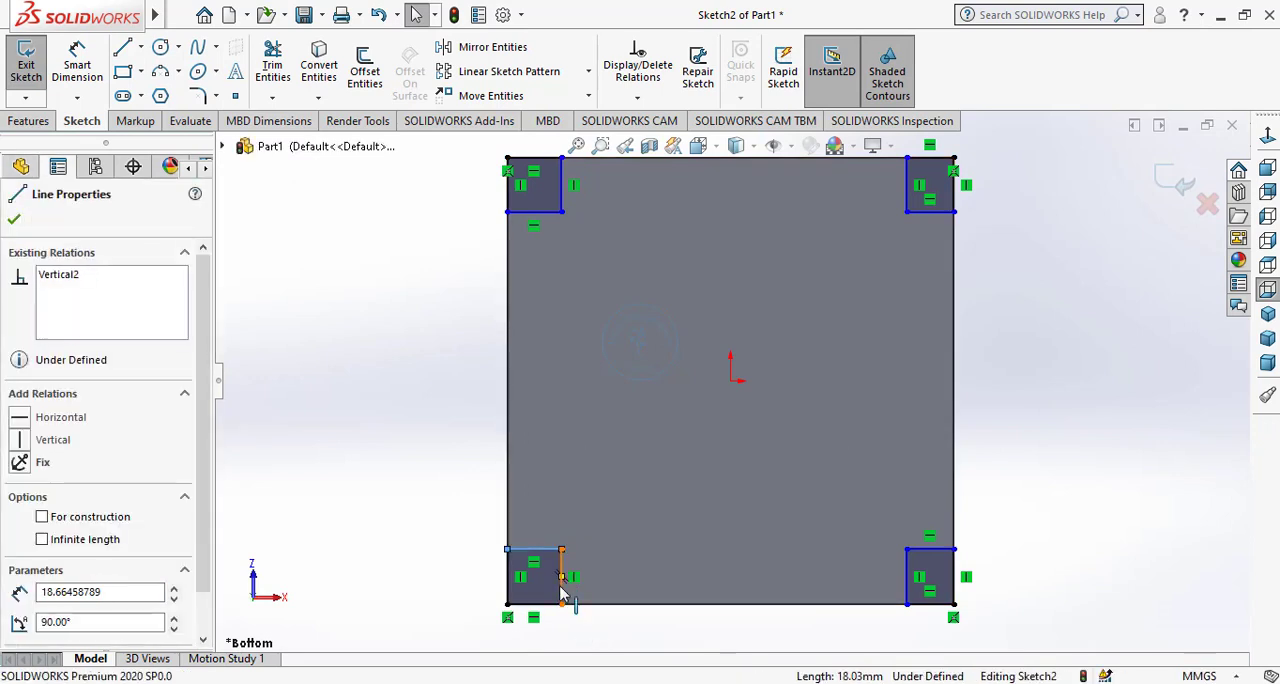
pyautogui.keyDown('ctrl'); pyautogui.click(563, 597); pyautogui.keyUp('ctrl')
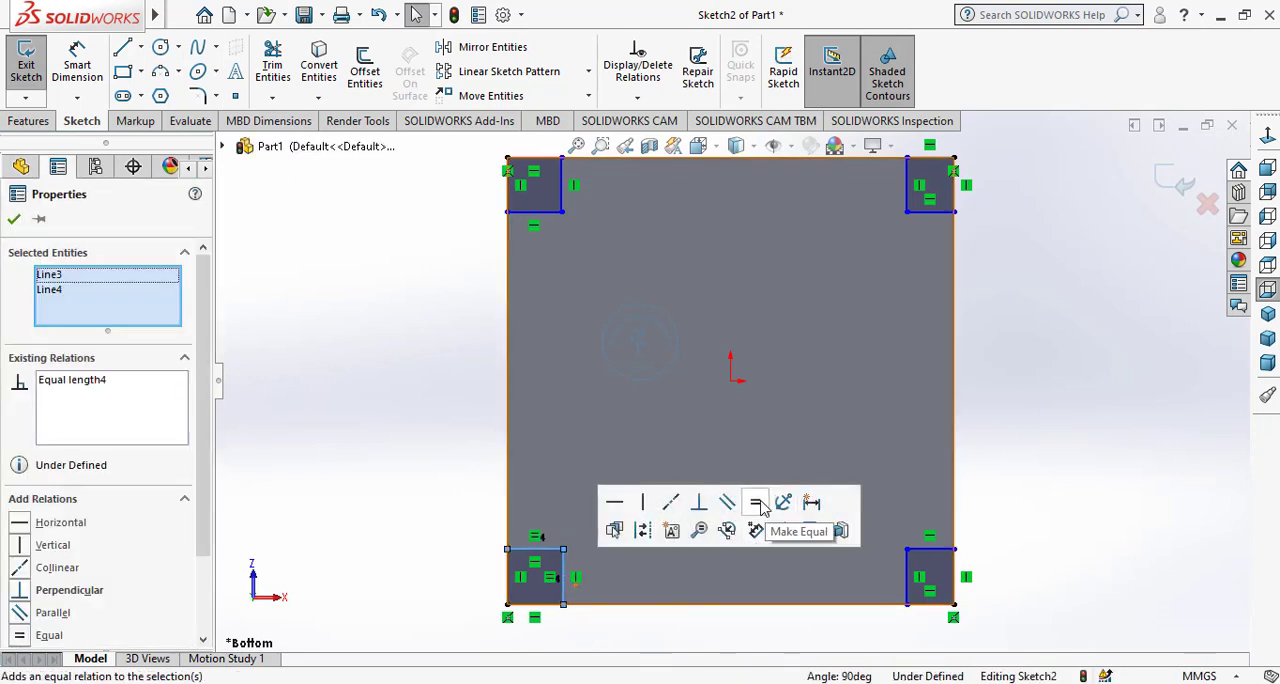
pyautogui.click(429, 458)
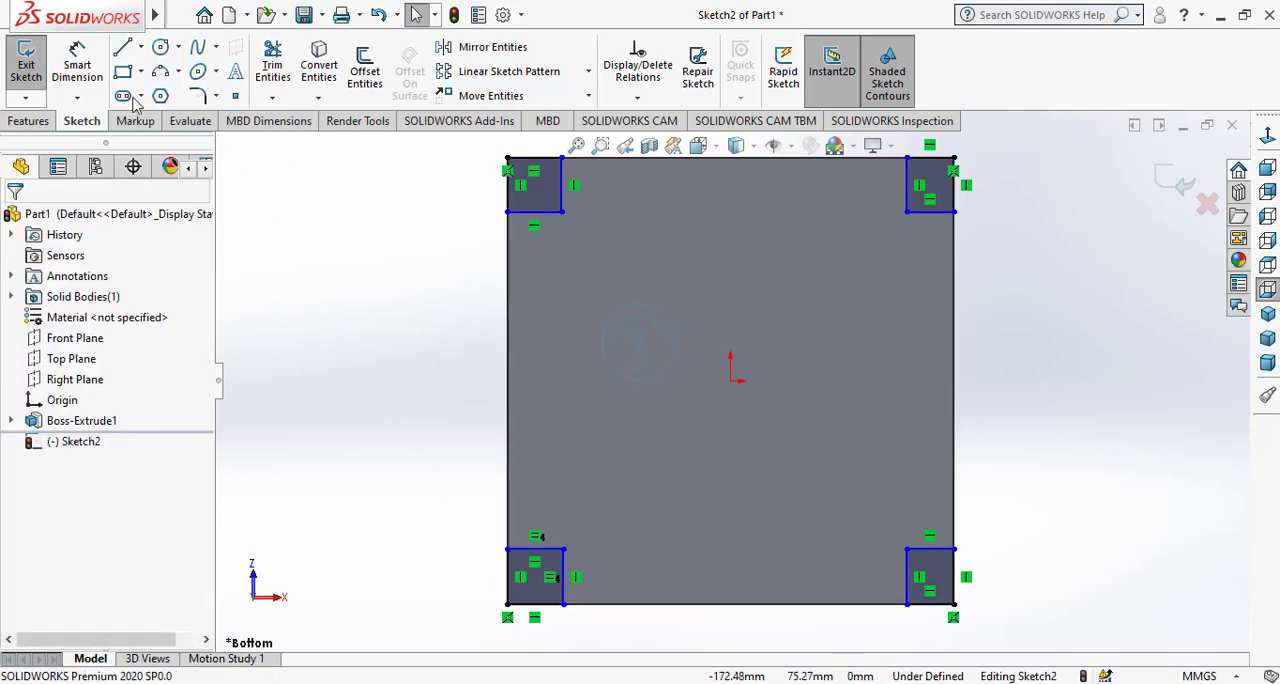
# Dimension the right-hand side of the lower-left corner rectangle to 20 mm.
pyautogui.click(564, 588)
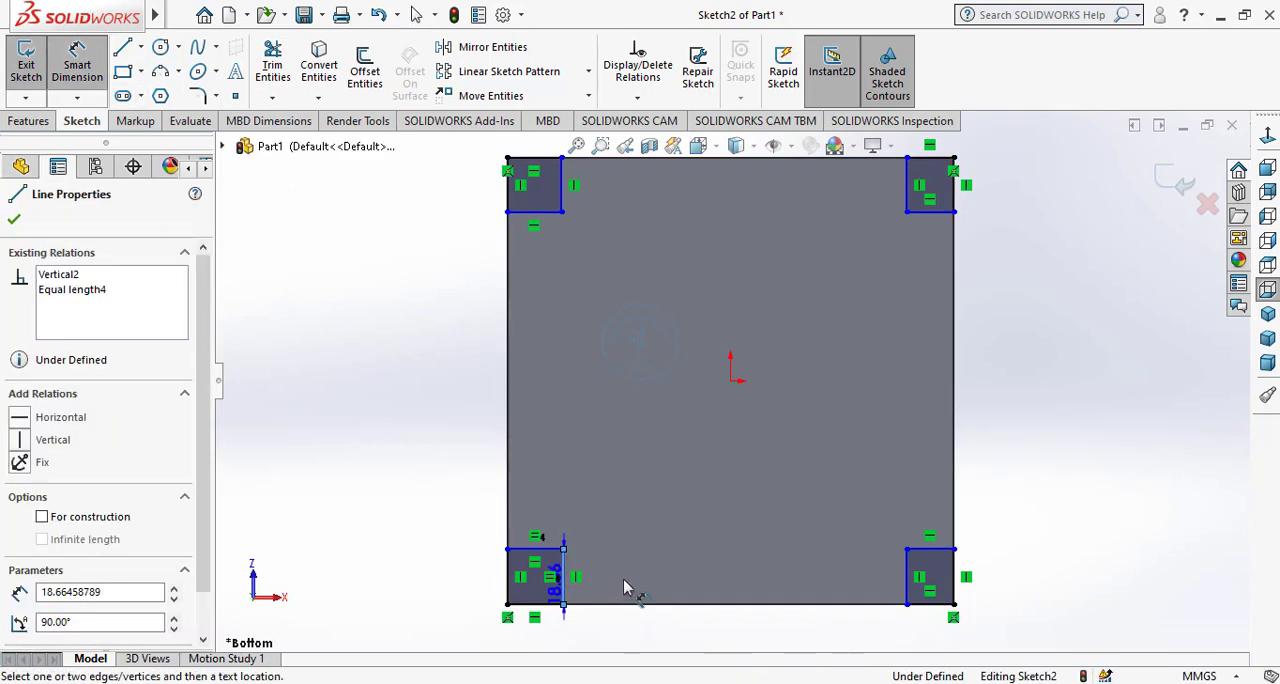
pyautogui.click(615, 584)
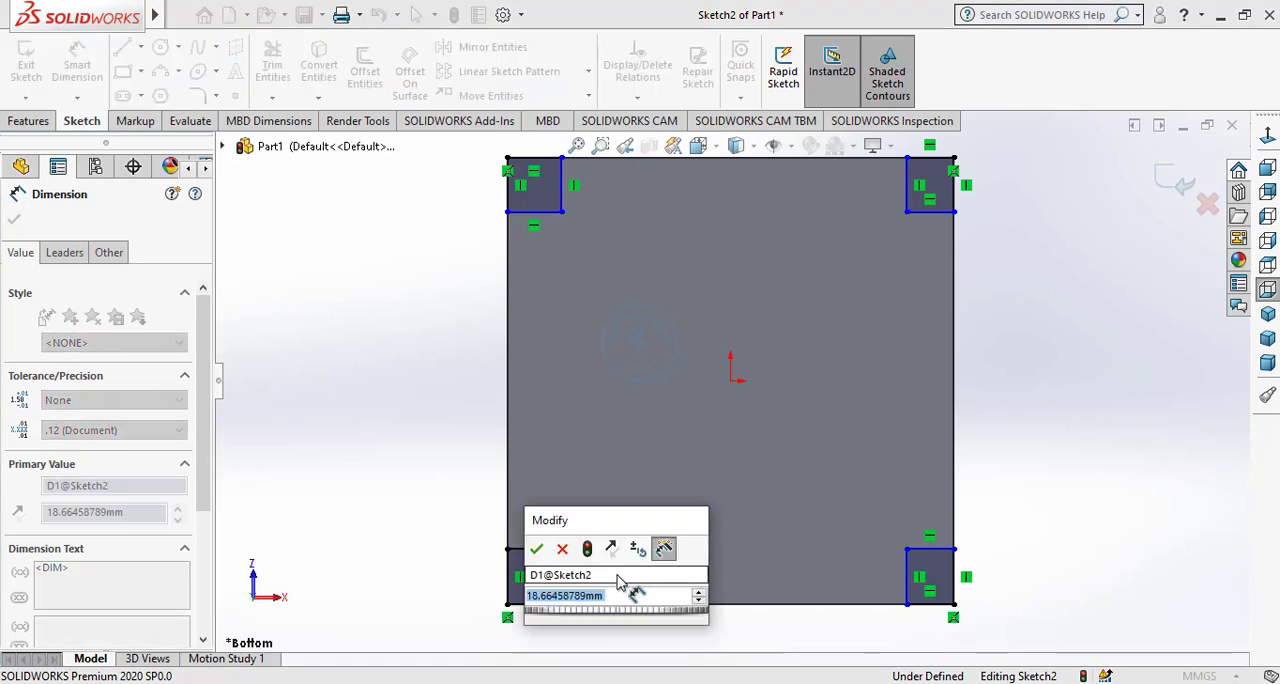
pyautogui.write('20')
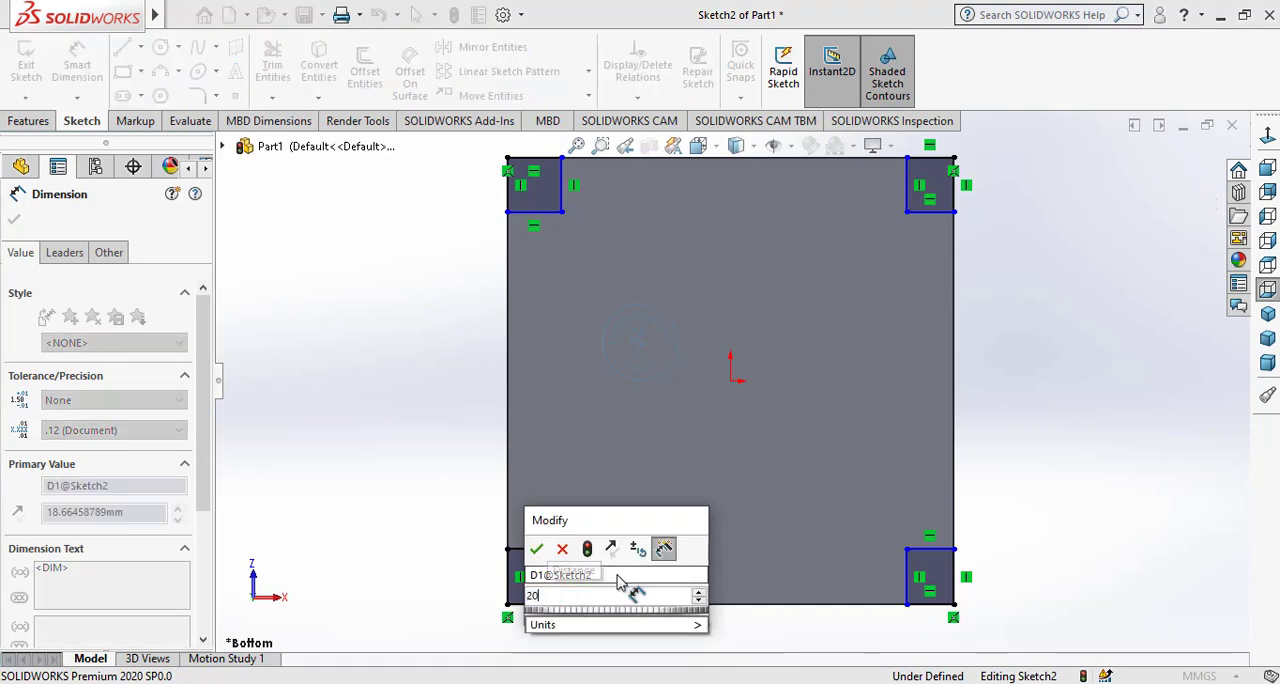
pyautogui.click(536, 548)
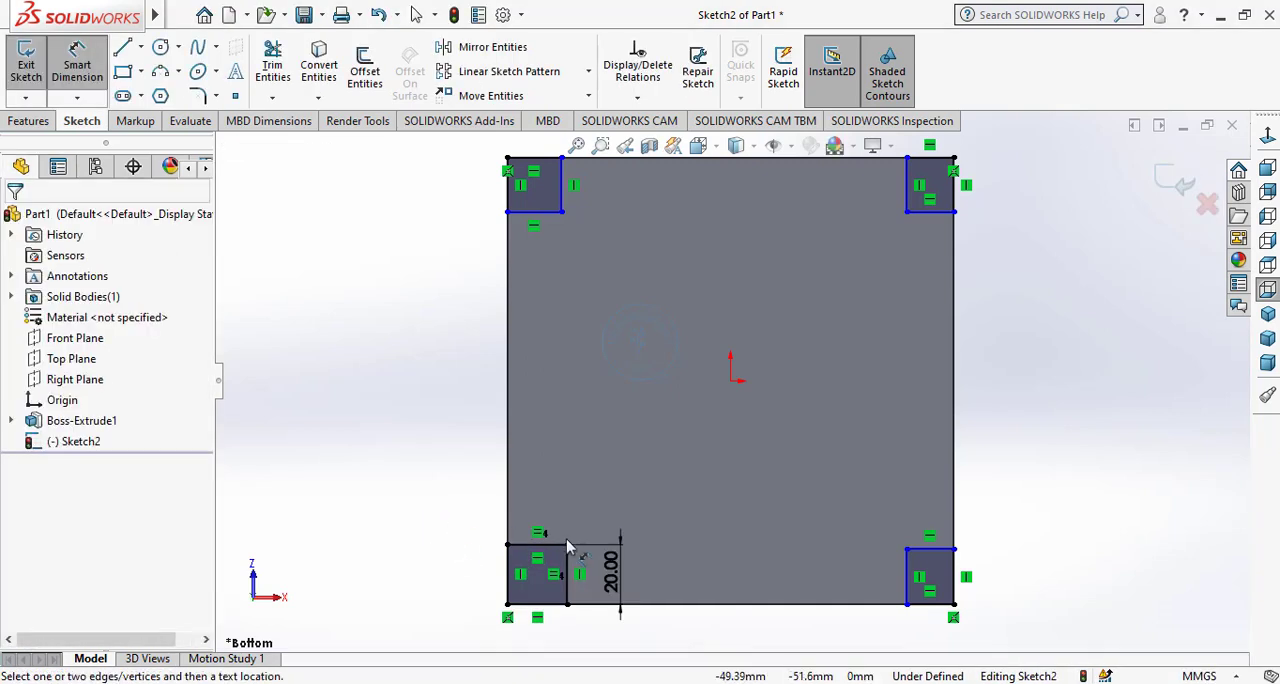
pyautogui.press('Escape')
pyautogui.press('Escape')
# Add Equal relations between the right-hand and lower sides of the upper-left rectangle and the right-hand and upper sides of the lower-left square.
pyautogui.click(565, 210)
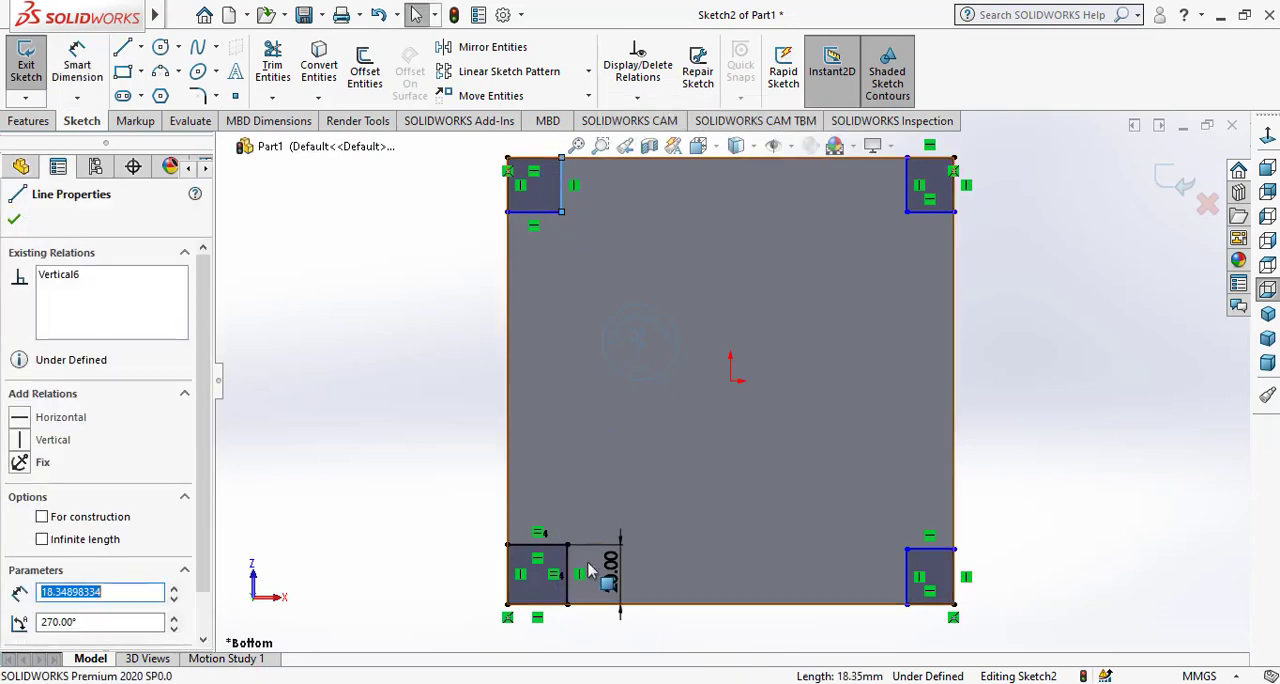
pyautogui.keyDown('ctrl'); pyautogui.click(573, 570); pyautogui.keyUp('ctrl')
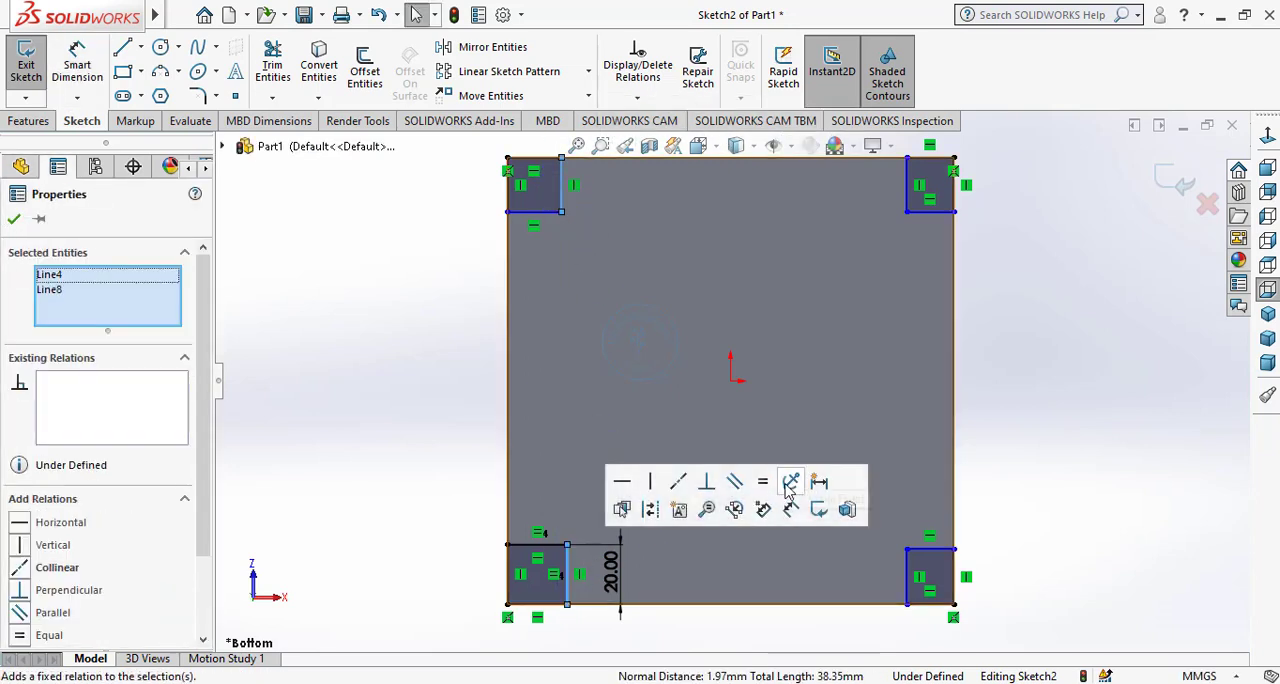
pyautogui.click(763, 483)
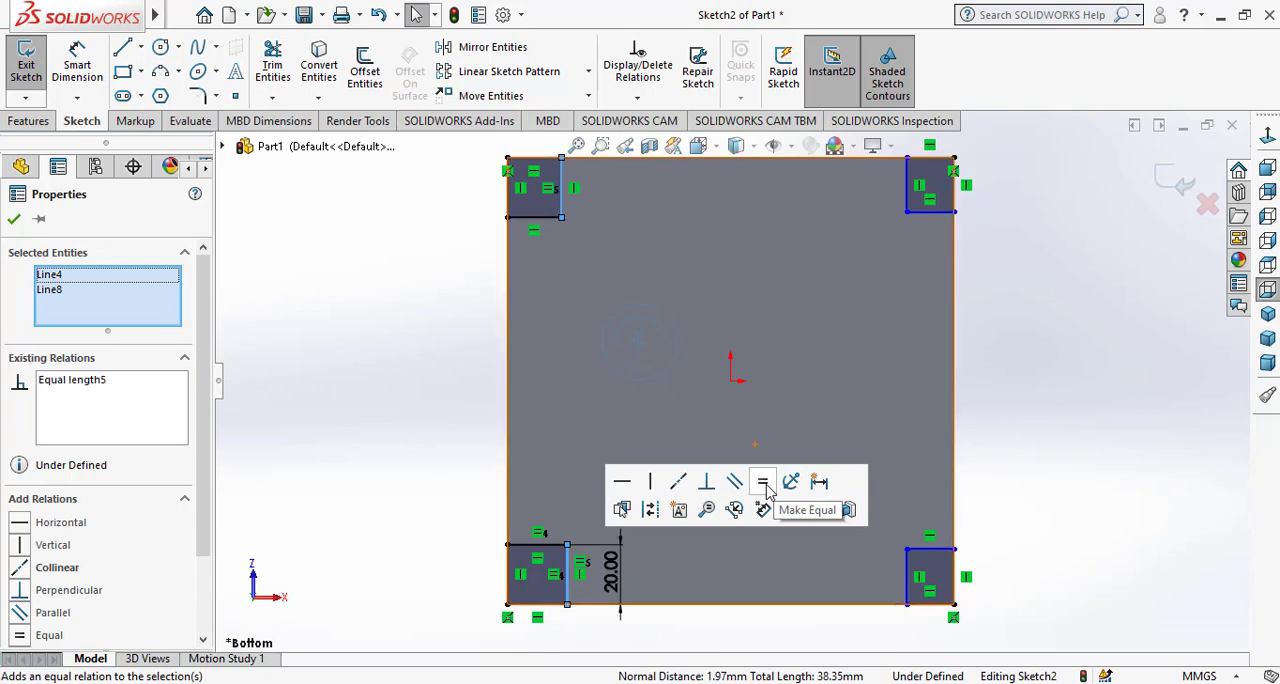
pyautogui.click(541, 546)
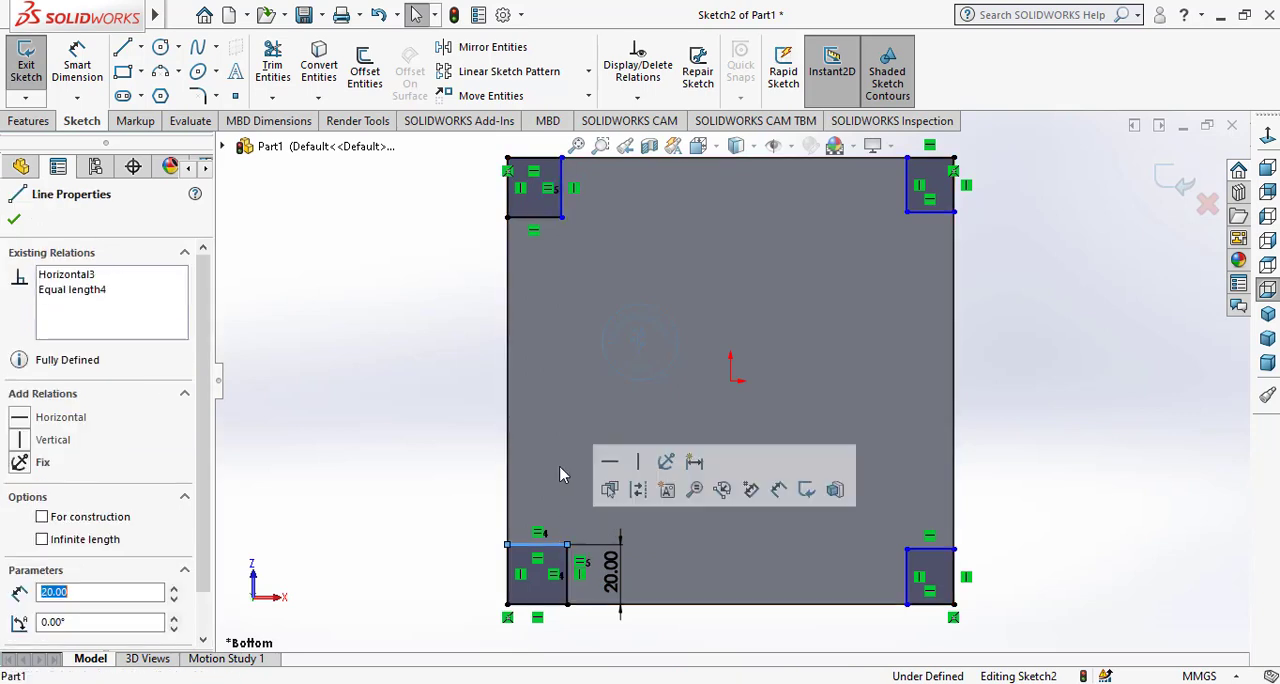
pyautogui.keyDown('ctrl'); pyautogui.click(550, 217); pyautogui.keyUp('ctrl')
pyautogui.click(745, 140)
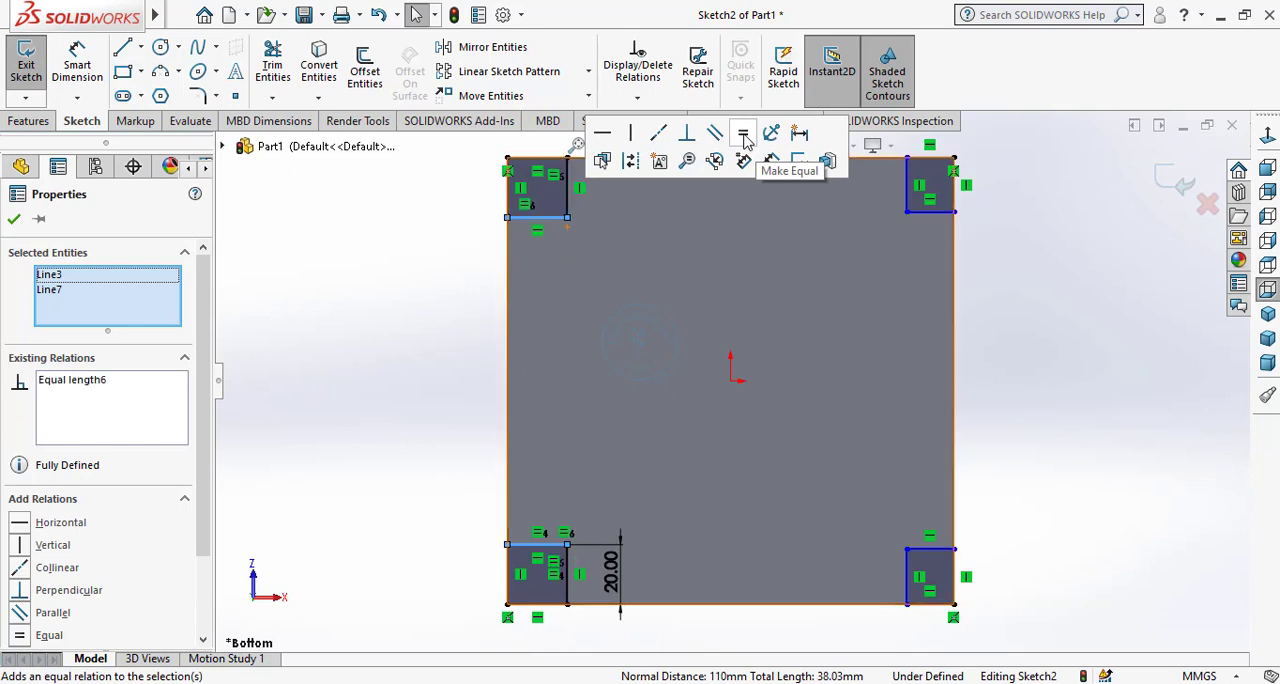
pyautogui.click(449, 349)
# Add an Equal relation between the lower sides of the upper-left and upper-right corner rectangles.
pyautogui.click(549, 218)
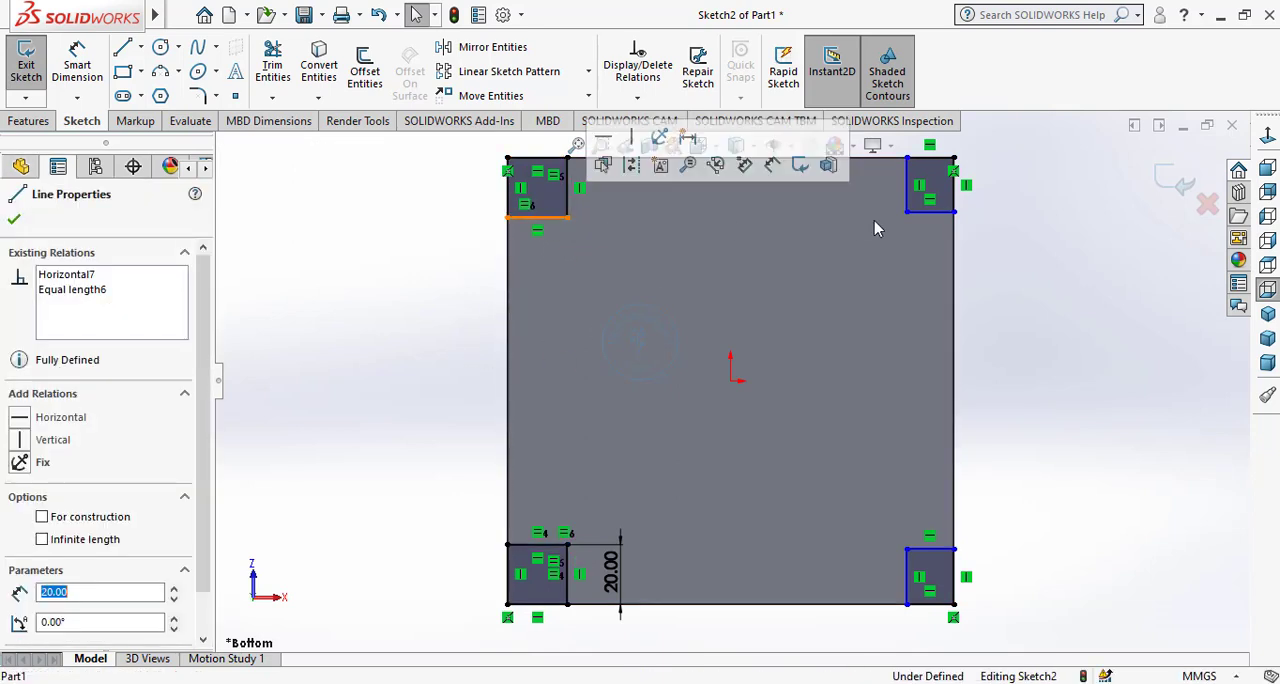
pyautogui.keyDown('ctrl'); pyautogui.click(945, 211); pyautogui.keyUp('ctrl')
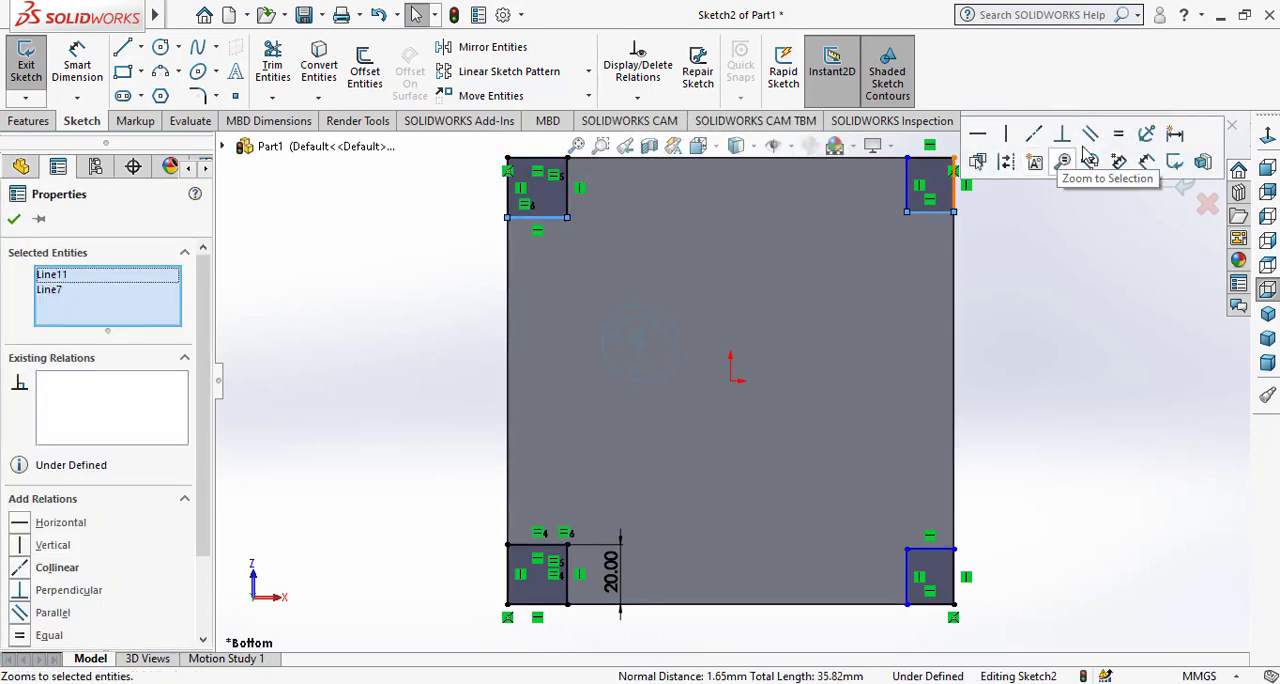
pyautogui.click(1118, 133)
pyautogui.click(1012, 552)
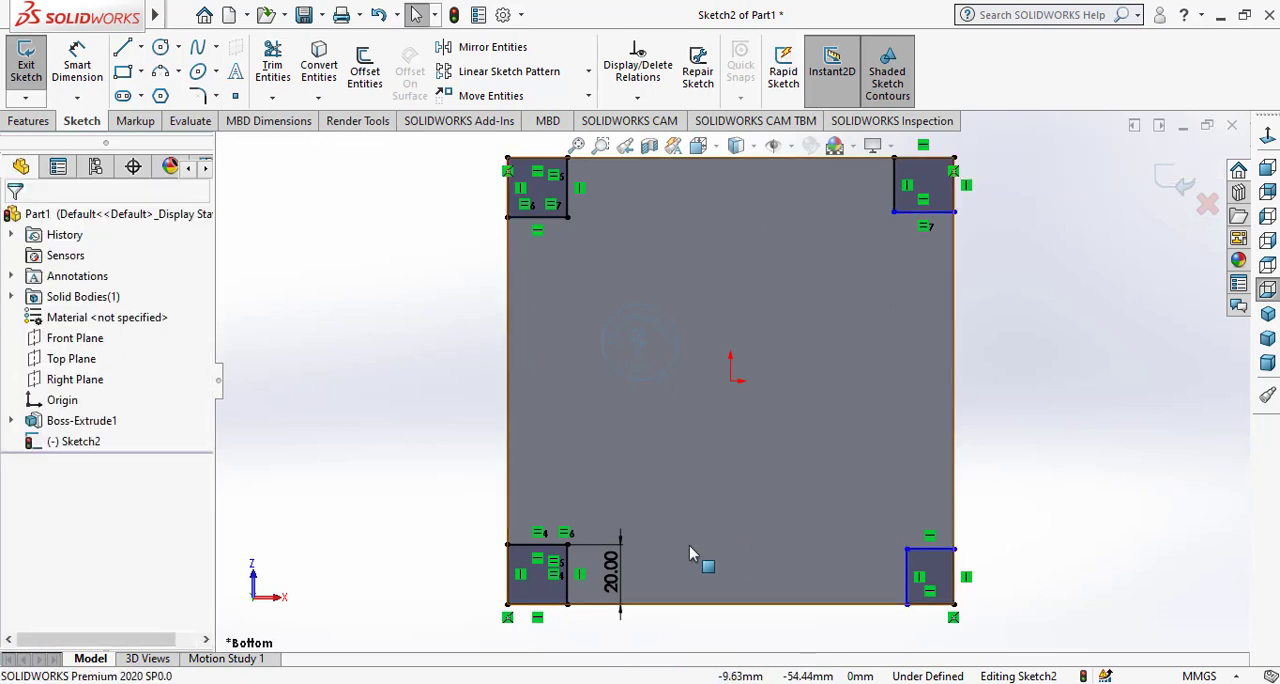
# Add Equal relations tying the upper and inner vertical sides of the lower-right rectangle to those of the lower-left square.
pyautogui.click(555, 545)
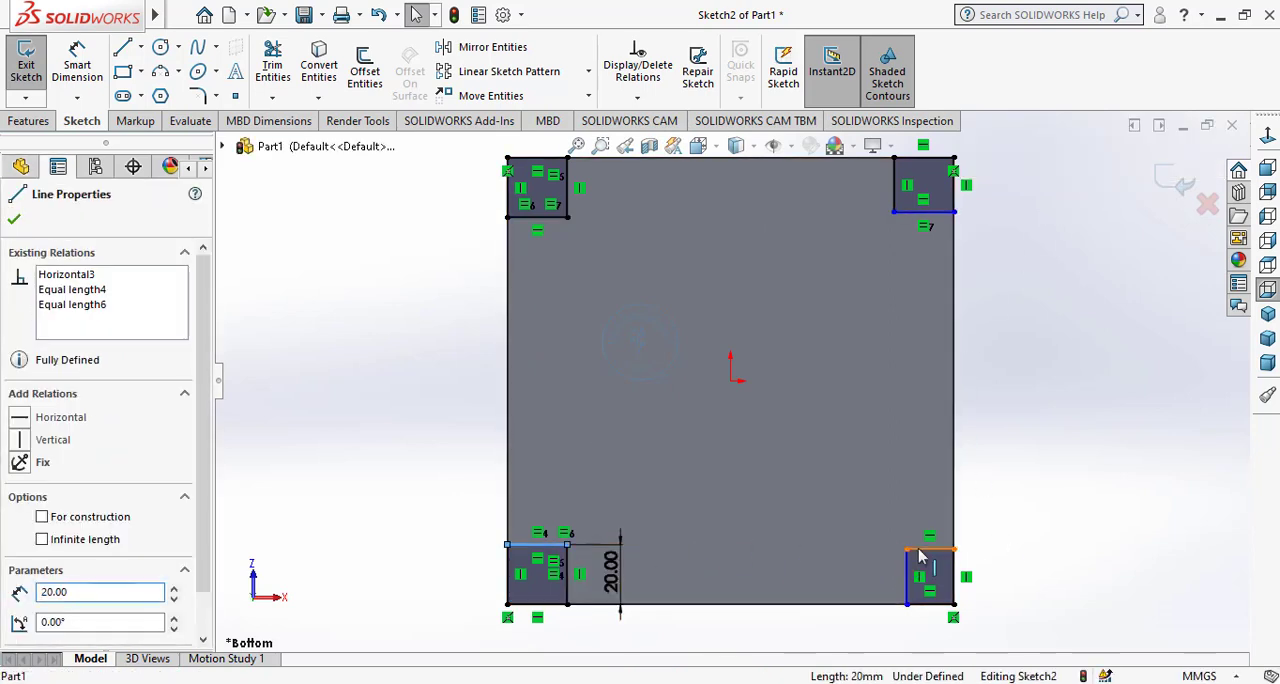
pyautogui.keyDown('ctrl'); pyautogui.click(921, 551); pyautogui.keyUp('ctrl')
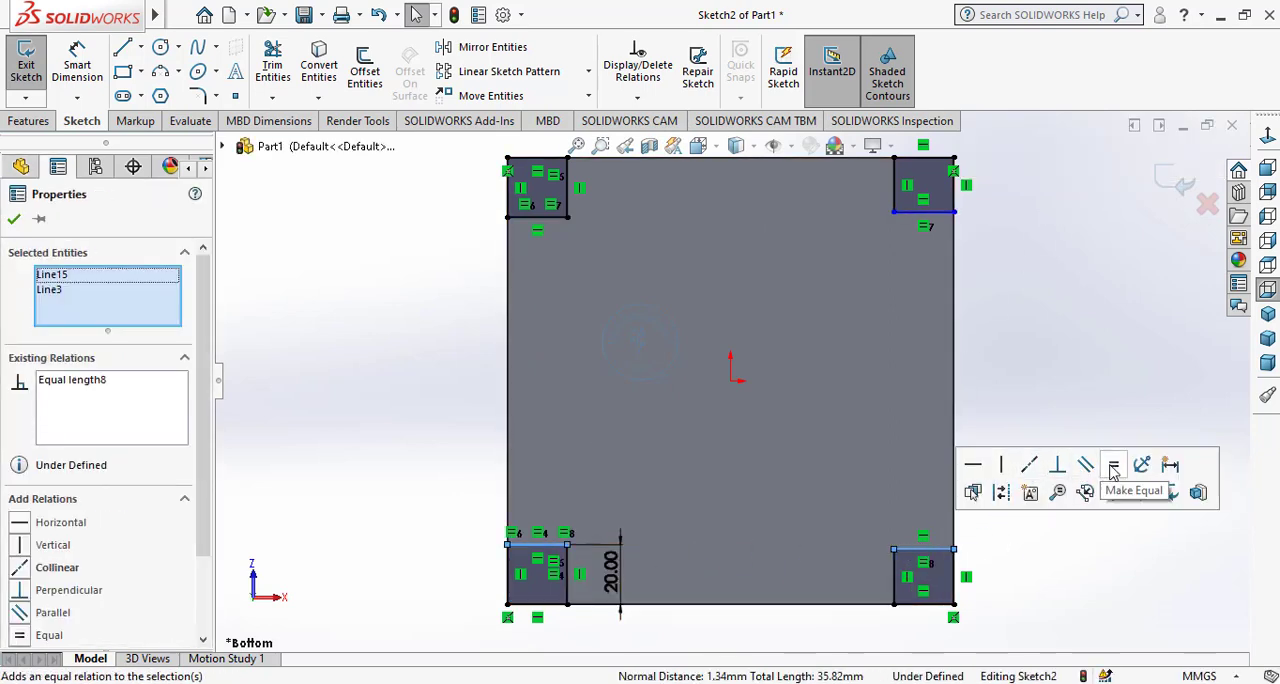
pyautogui.click(1003, 392)
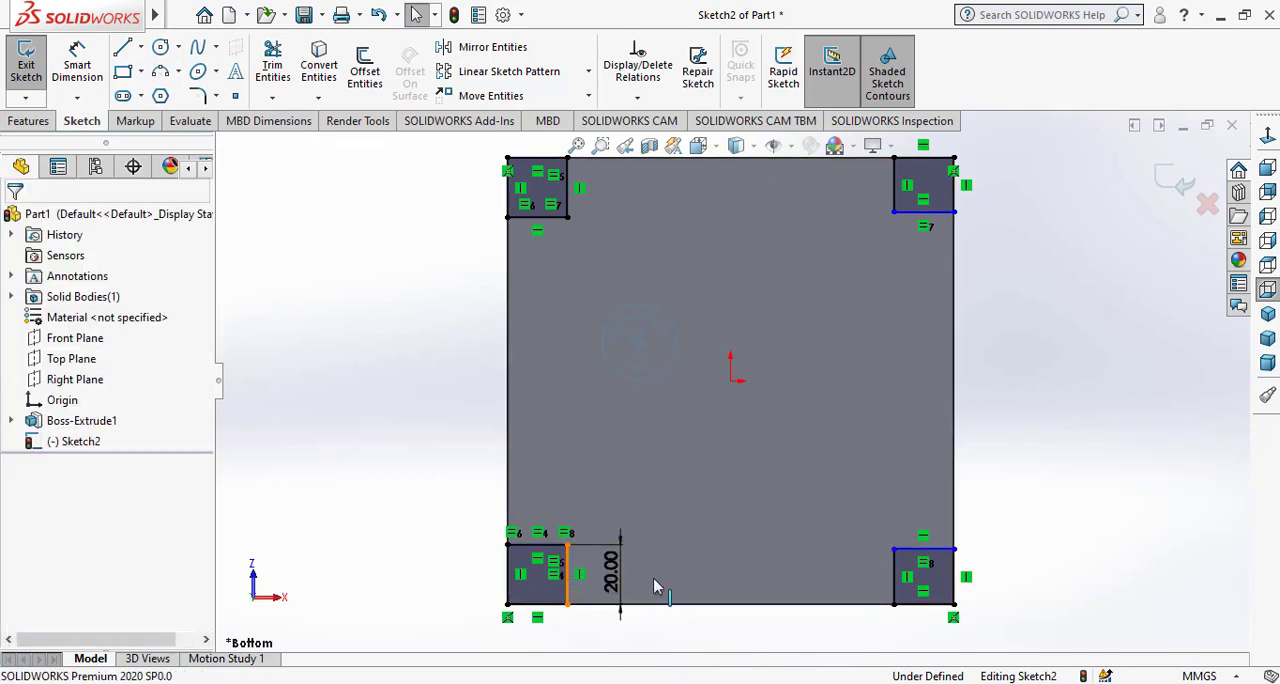
pyautogui.click(567, 573)
pyautogui.keyDown('ctrl'); pyautogui.click(893, 575); pyautogui.keyUp('ctrl')
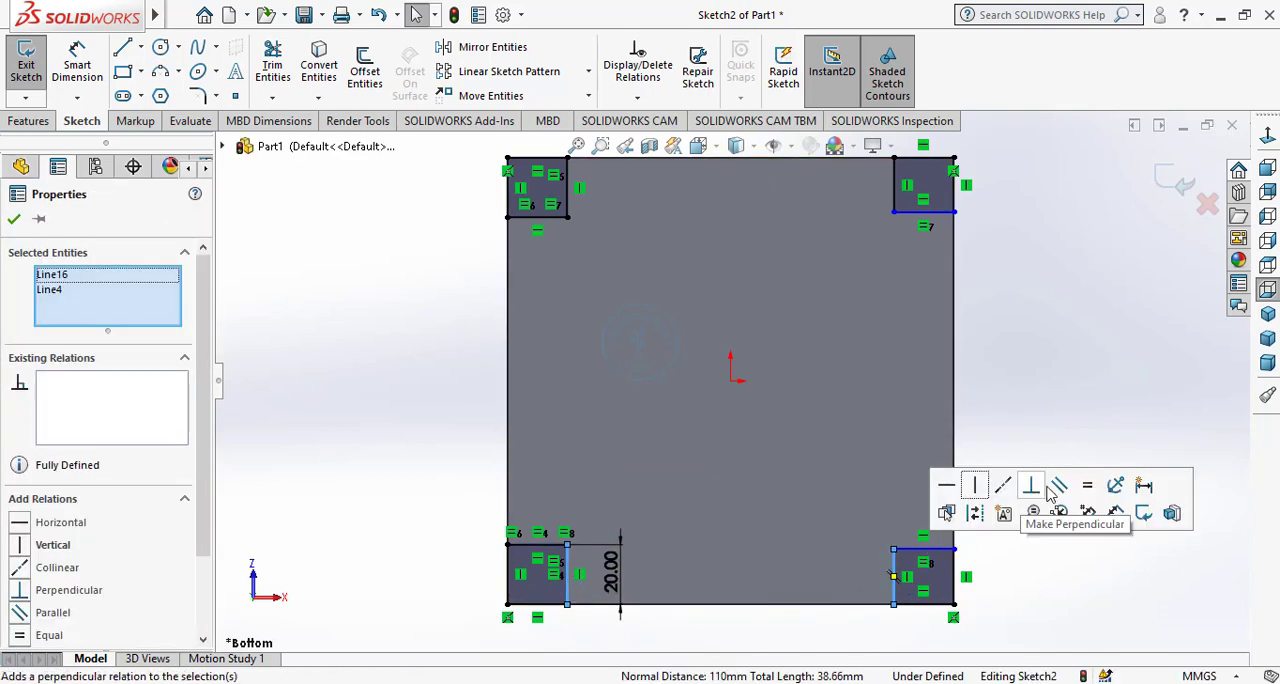
pyautogui.click(1087, 486)
pyautogui.click(1052, 392)
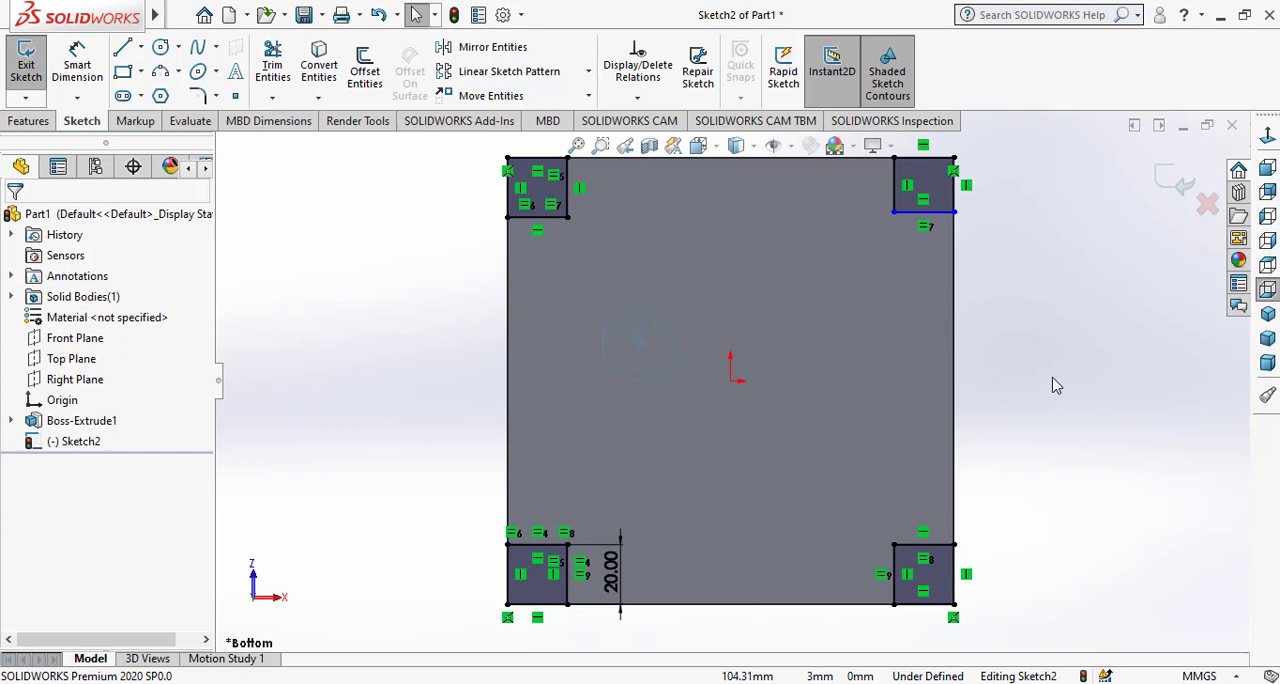
# Add an Equal relation between the inner vertical sides of the upper-left and upper-right corner rectangles.
pyautogui.click(568, 190)
pyautogui.keyDown('ctrl'); pyautogui.click(894, 185); pyautogui.keyUp('ctrl')
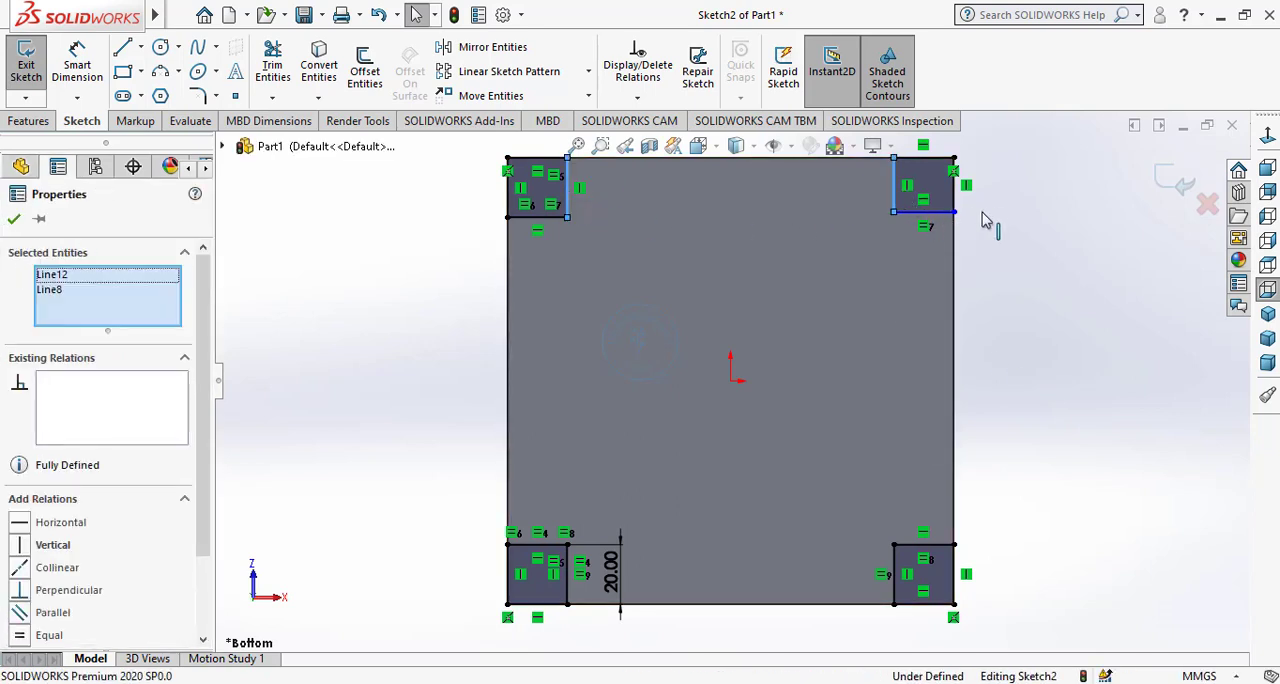
pyautogui.click(1088, 98)
pyautogui.click(1025, 267)
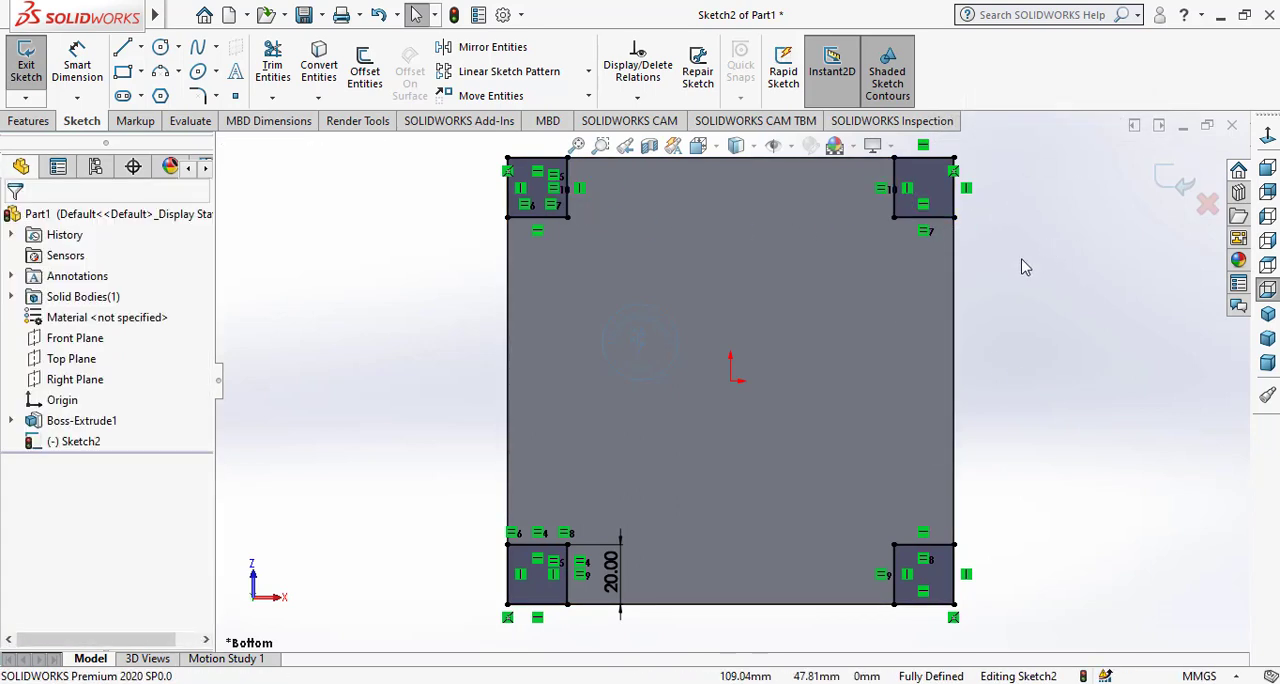
# Cut-extrude the four corner squares through the tapered block to a blind depth of 150 mm.
pyautogui.click(28, 121)
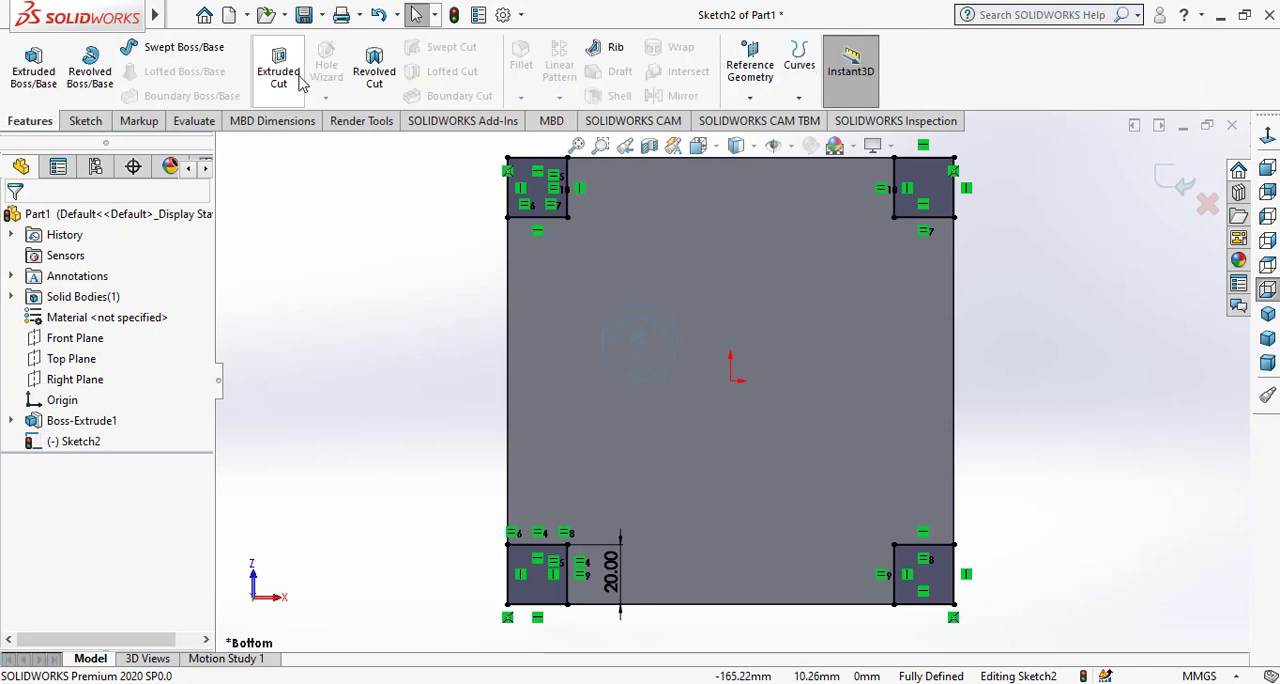
pyautogui.click(300, 84)
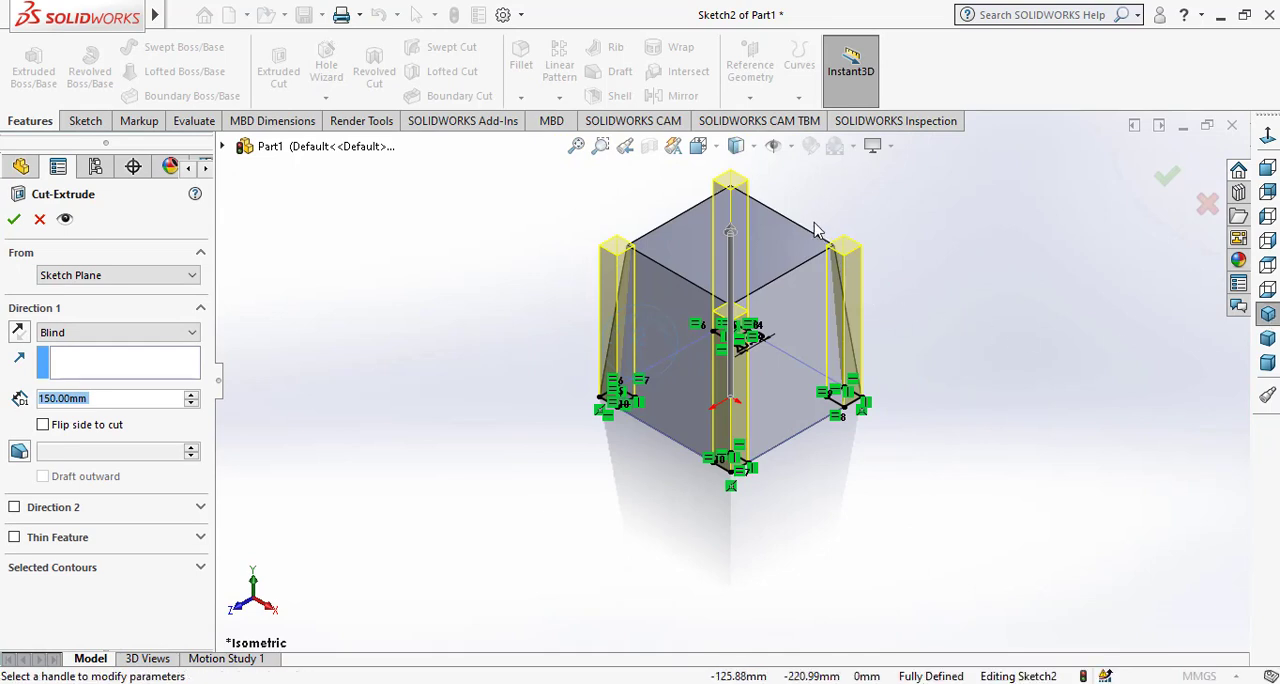
pyautogui.scroll(-2, 811, 229)
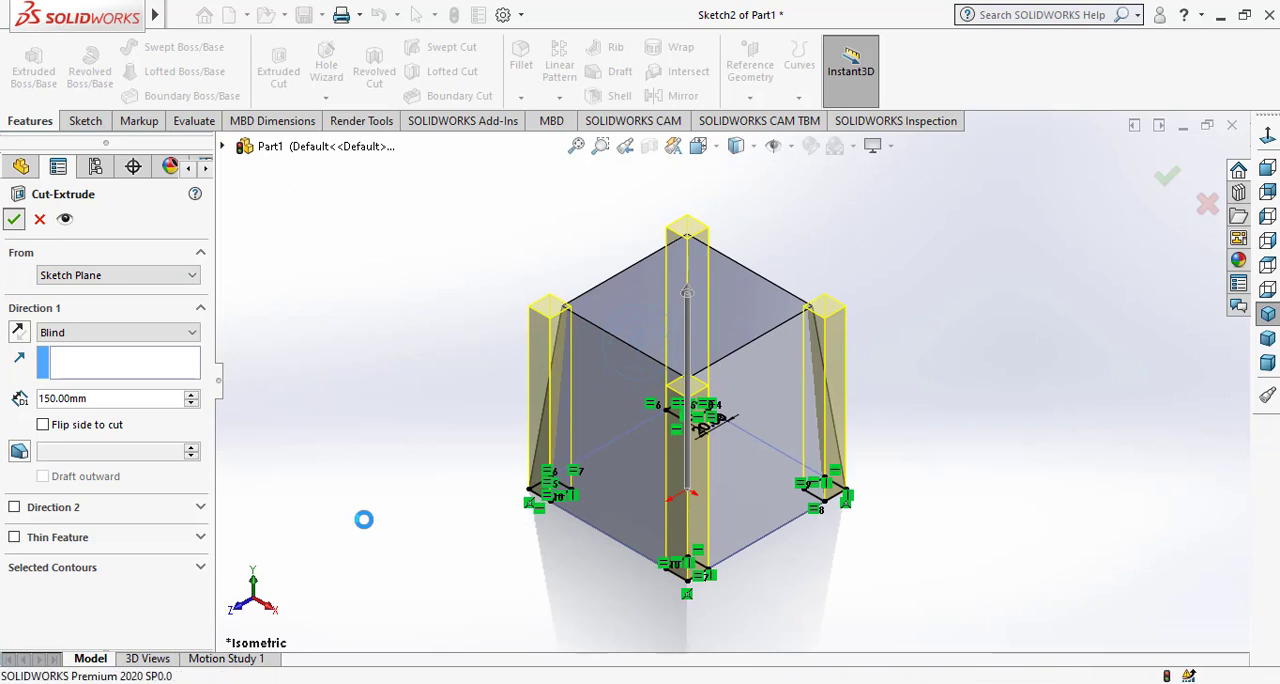
pyautogui.click(307, 472)
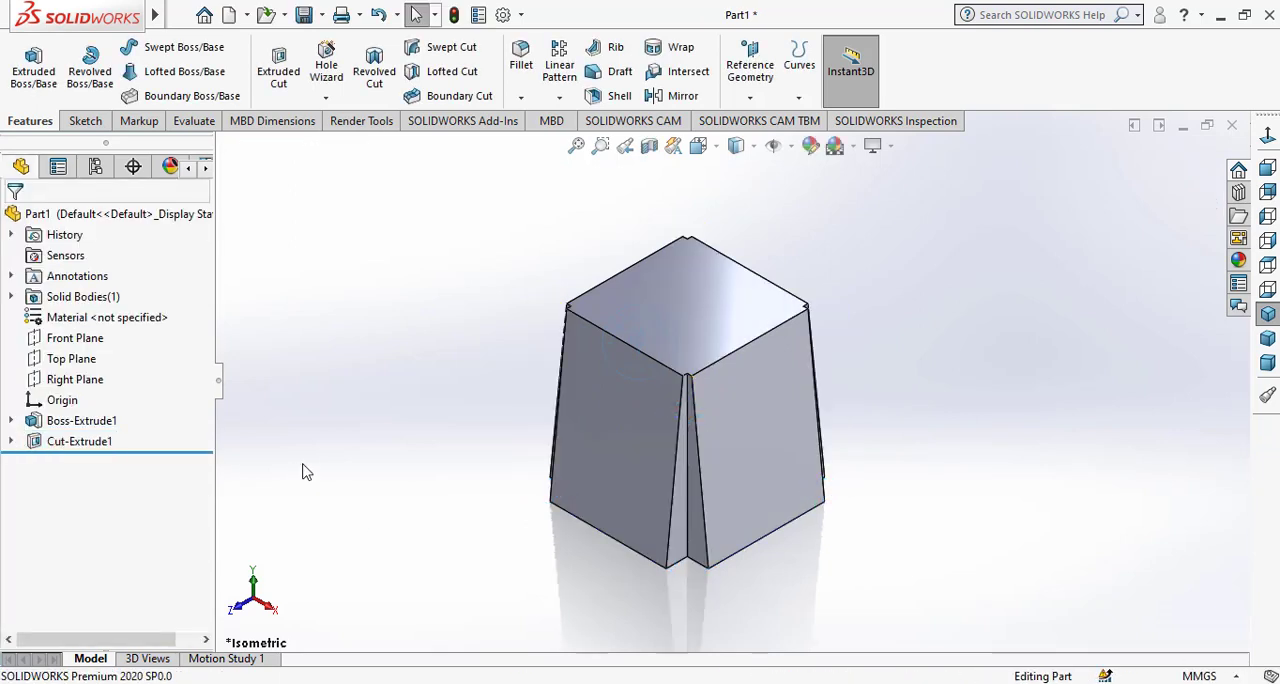
# Start a fillet with a 2 mm radius and select the three long edges of the front corner notch.
pyautogui.moveTo(708, 421); pyautogui.dragTo(720, 580, button='middle')
pyautogui.scroll(-2, 723, 322)
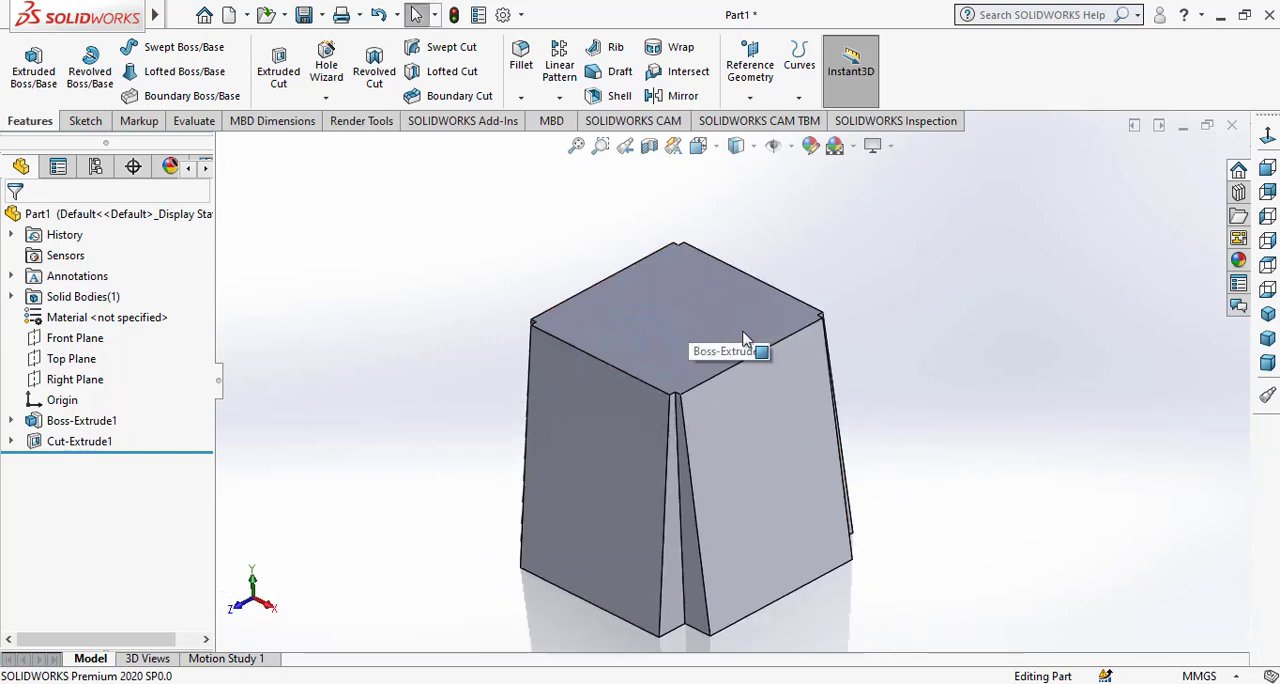
pyautogui.moveTo(770, 338); pyautogui.dragTo(626, 290, button='middle')
pyautogui.scroll(-4, 737, 423)
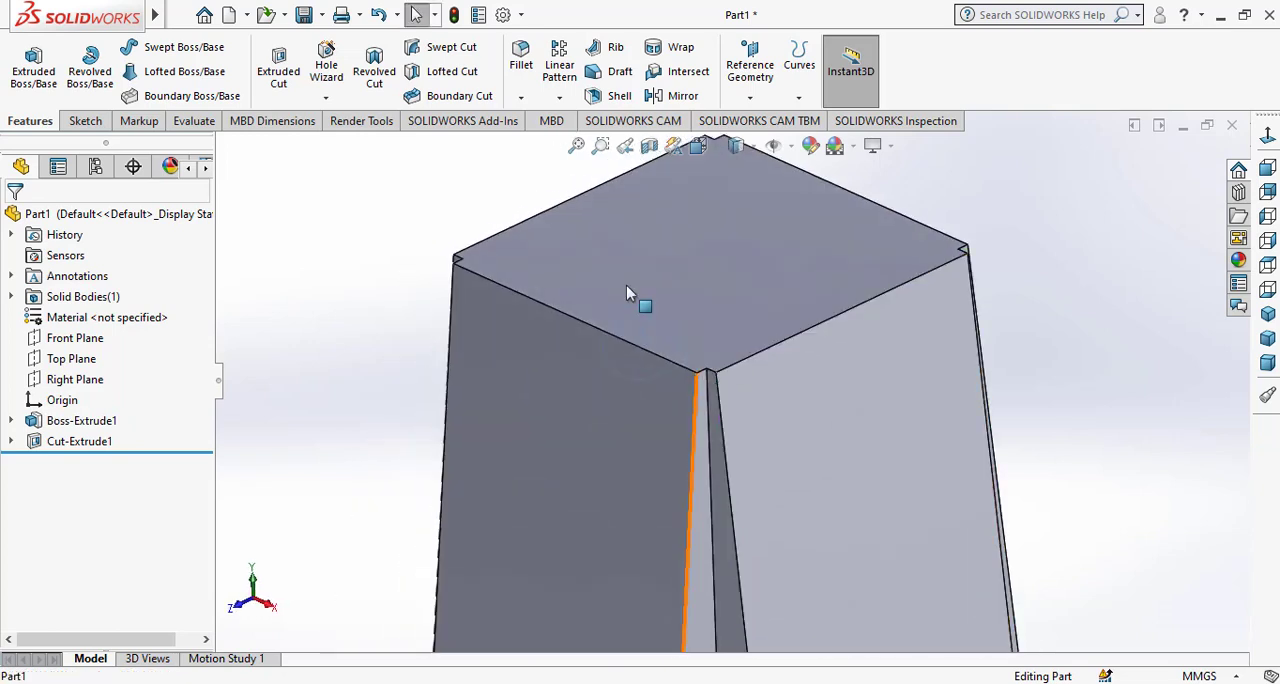
pyautogui.click(521, 63)
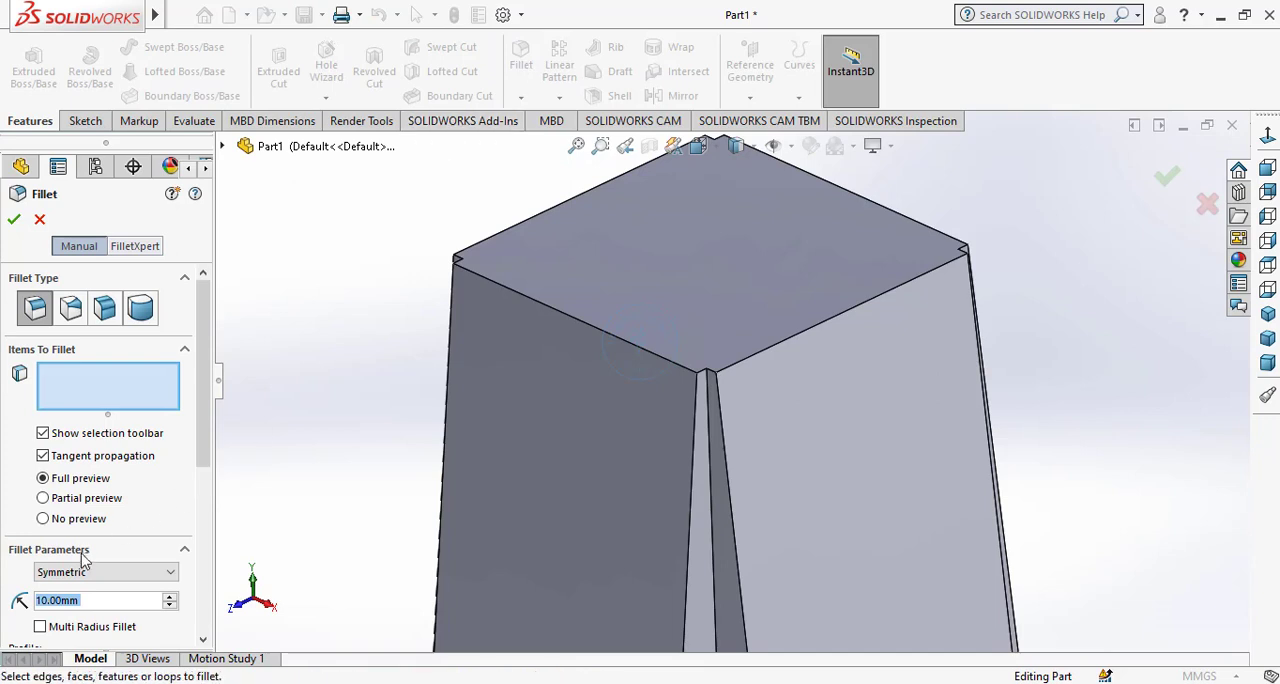
pyautogui.write('2')
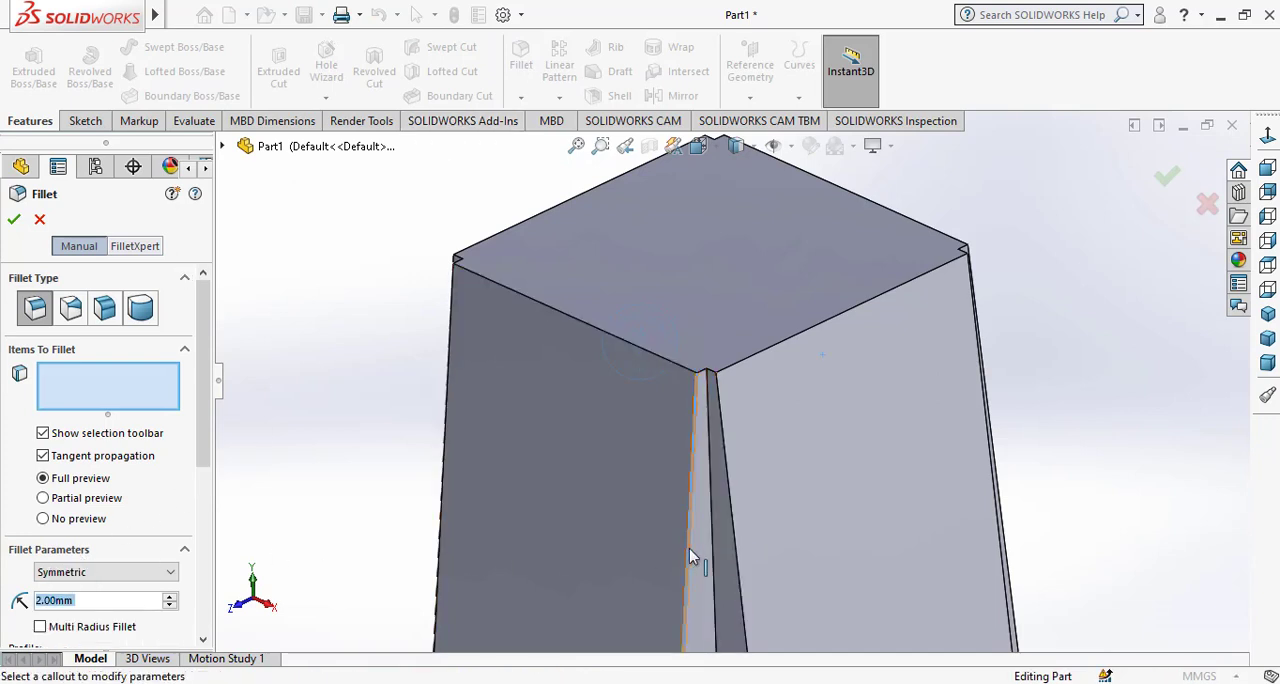
pyautogui.click(689, 548)
pyautogui.scroll(1, 711, 524)
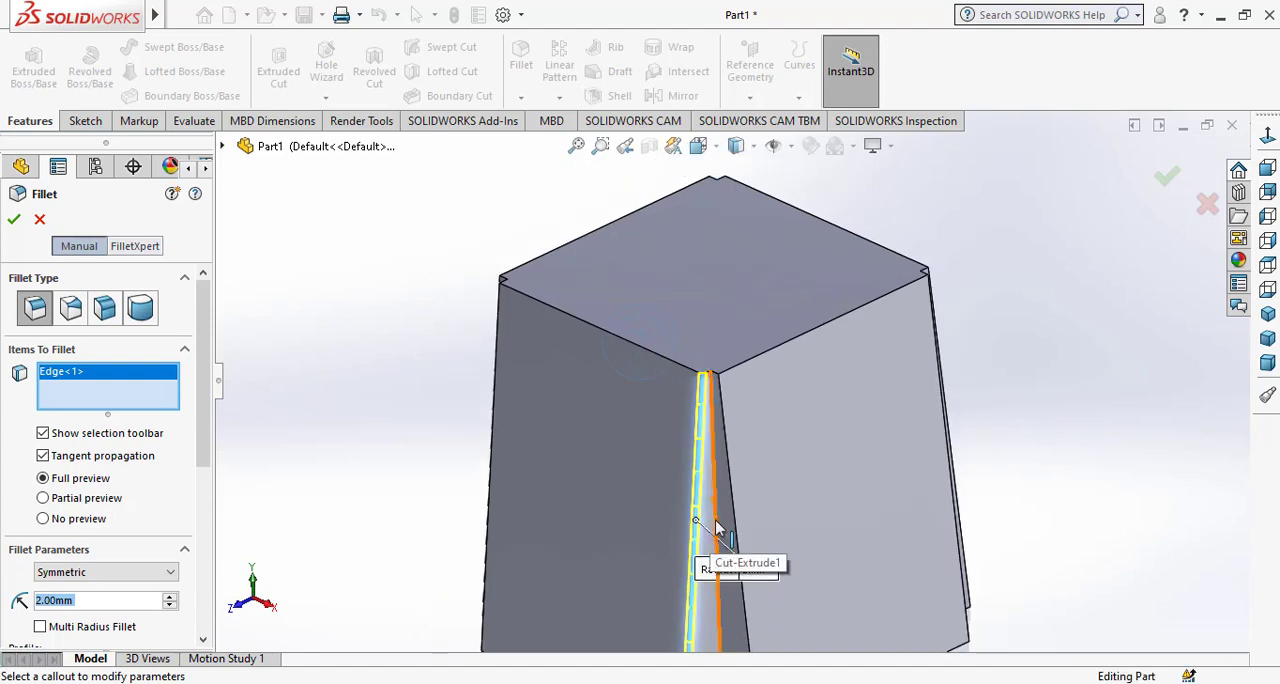
pyautogui.click(714, 527)
pyautogui.click(737, 521)
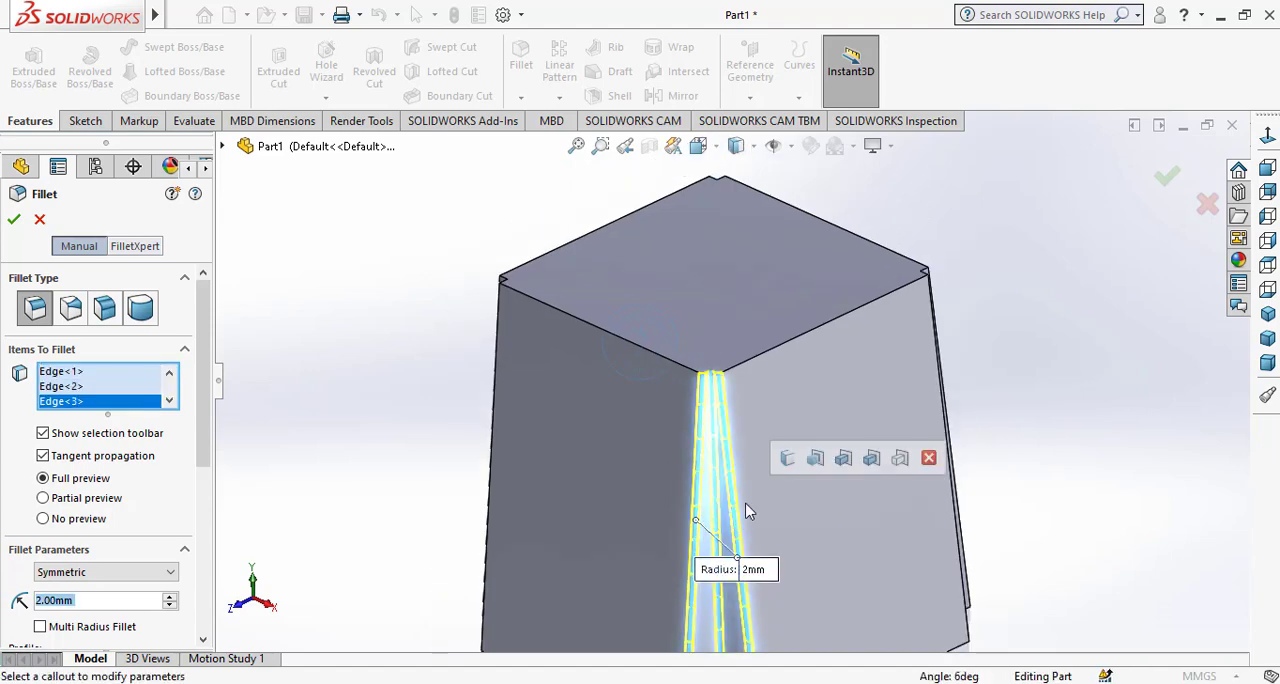
# Add the three long edges of the second corner notch to the fillet selection.
pyautogui.moveTo(745, 510); pyautogui.dragTo(800, 537, button='middle')
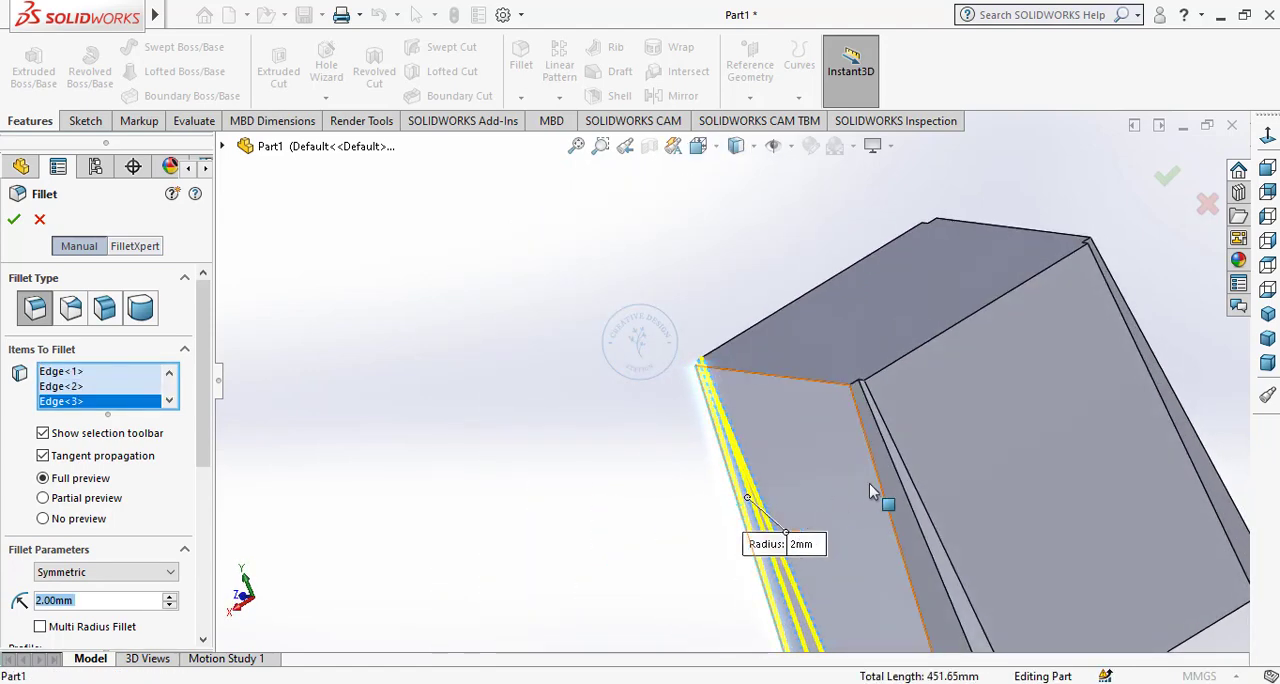
pyautogui.click(889, 465)
pyautogui.click(893, 470)
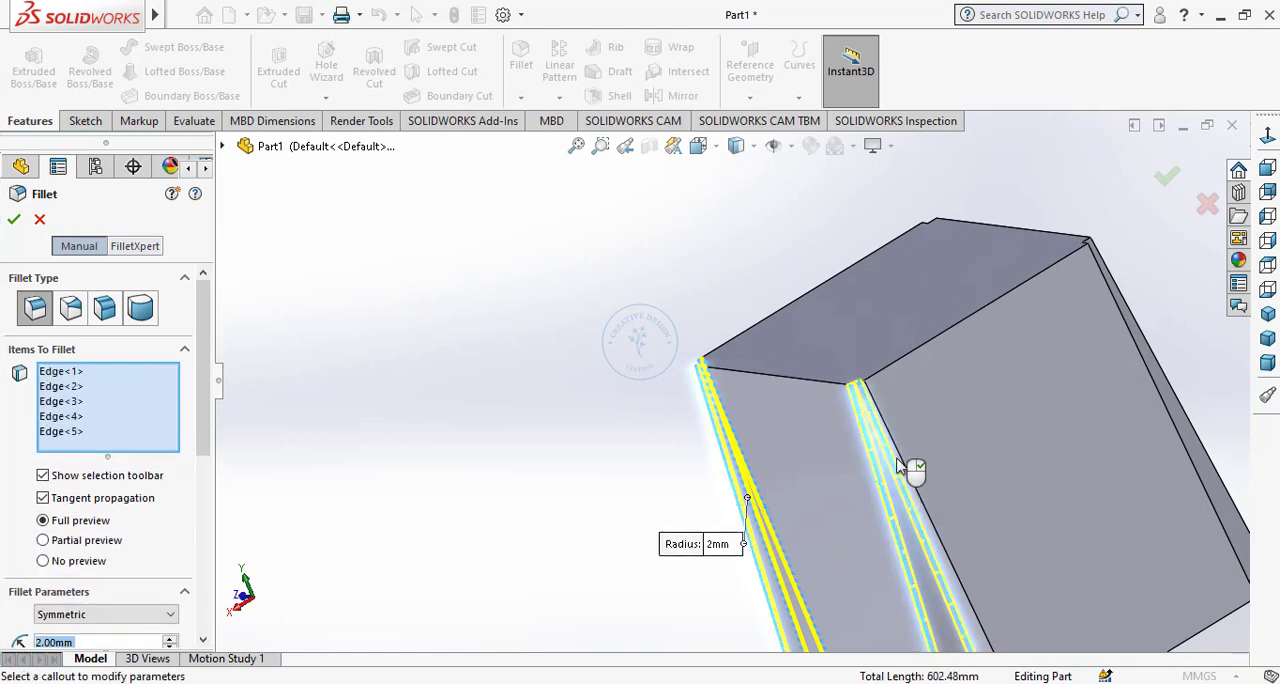
pyautogui.click(886, 472)
# Add the three long edges of the third corner notch to the fillet selection.
pyautogui.moveTo(886, 472); pyautogui.dragTo(816, 510, button='middle')
pyautogui.click(820, 518)
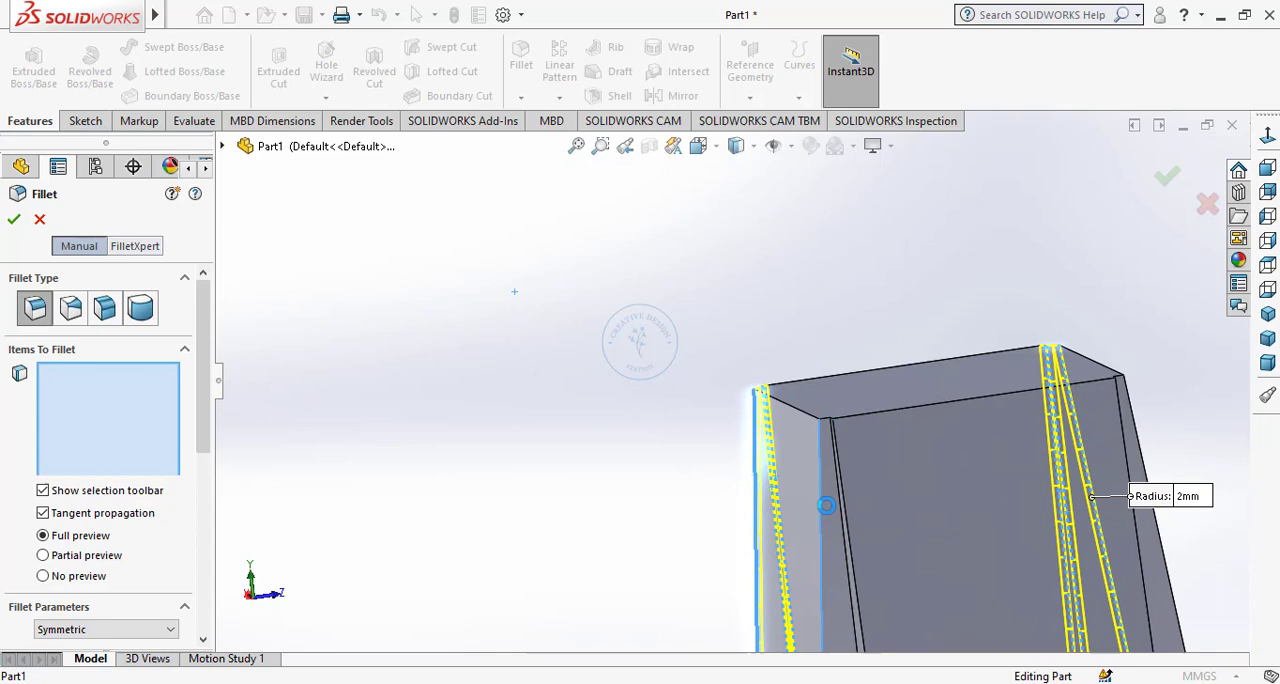
pyautogui.click(840, 510)
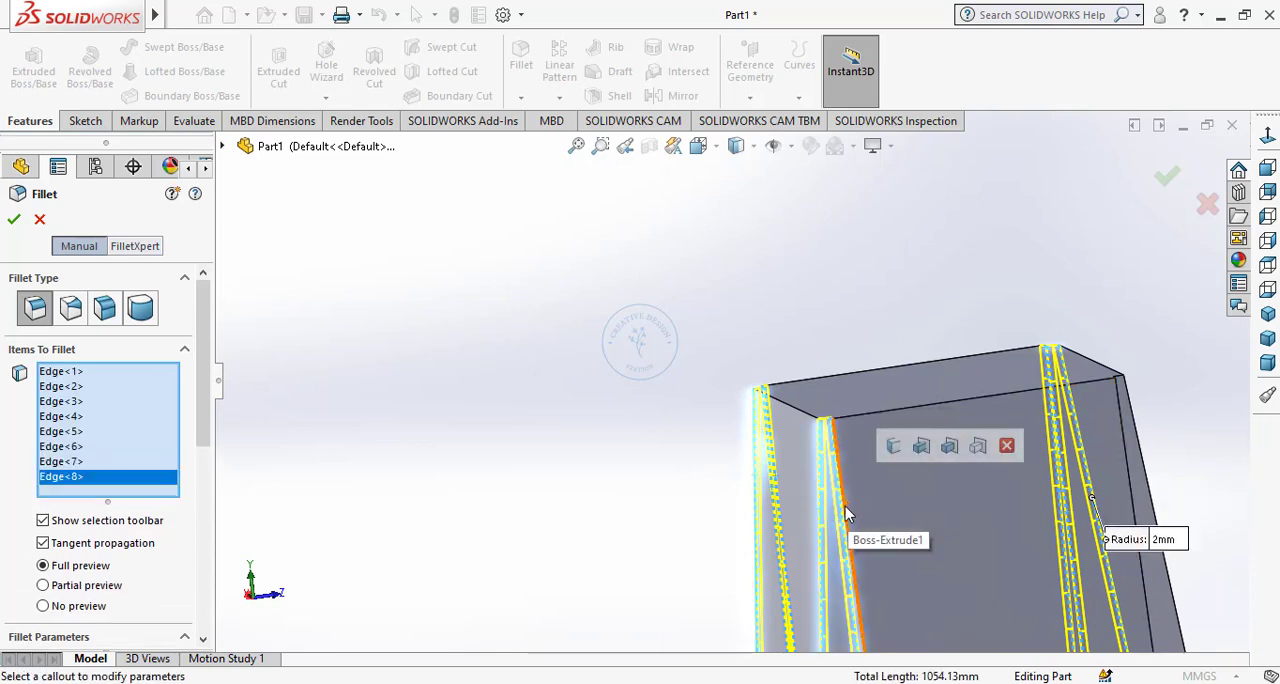
pyautogui.click(846, 506)
# Add the three long edges of the fourth corner notch to the selection and apply the 2 mm fillet.
pyautogui.moveTo(848, 505); pyautogui.dragTo(983, 517, button='middle')
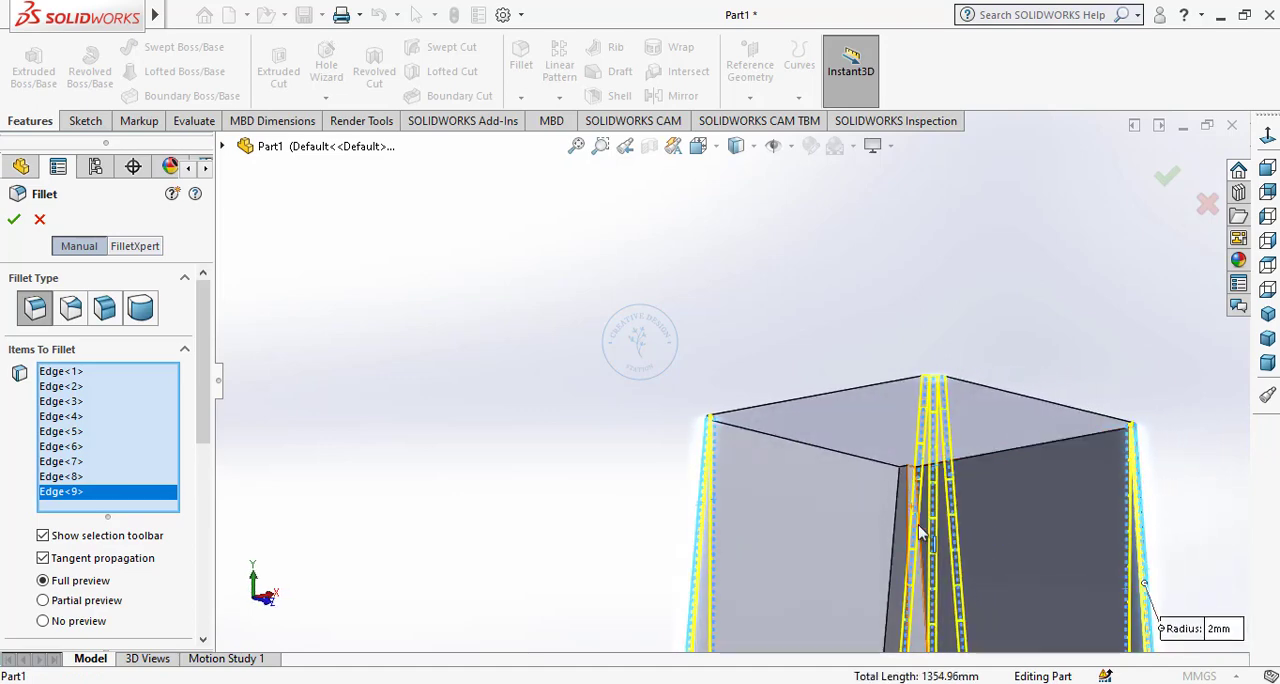
pyautogui.scroll(2, 918, 526)
pyautogui.scroll(-4, 918, 526)
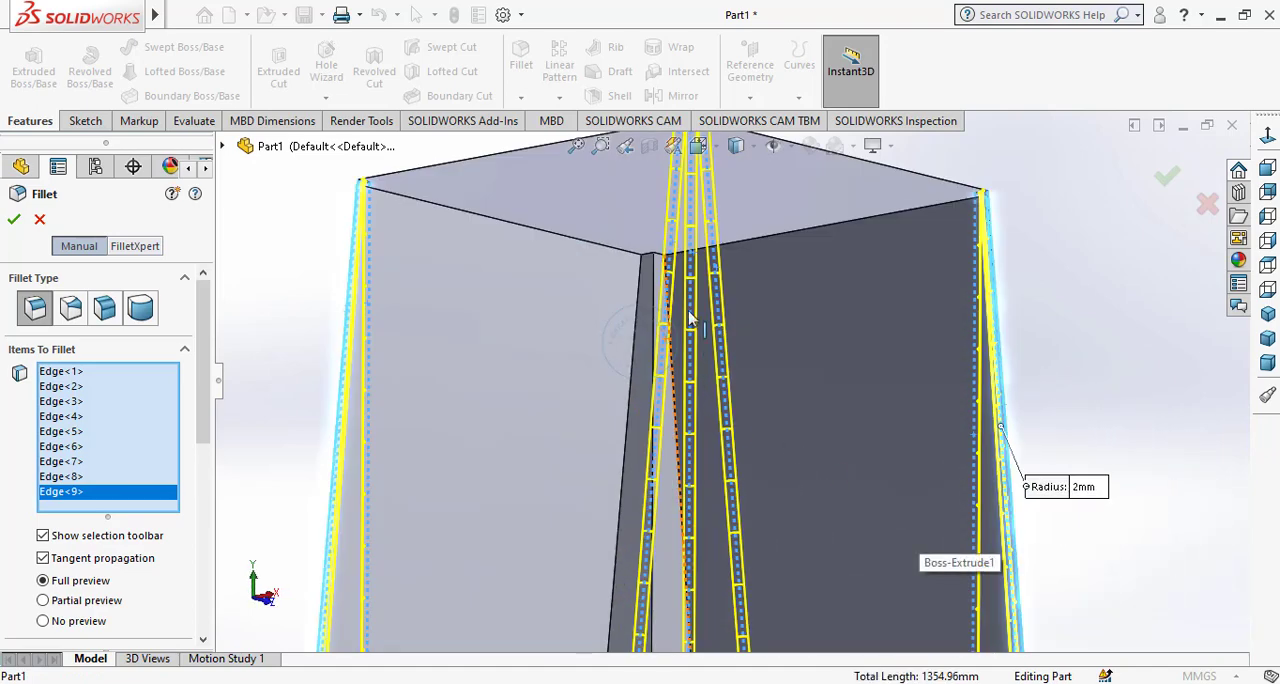
pyautogui.click(645, 277)
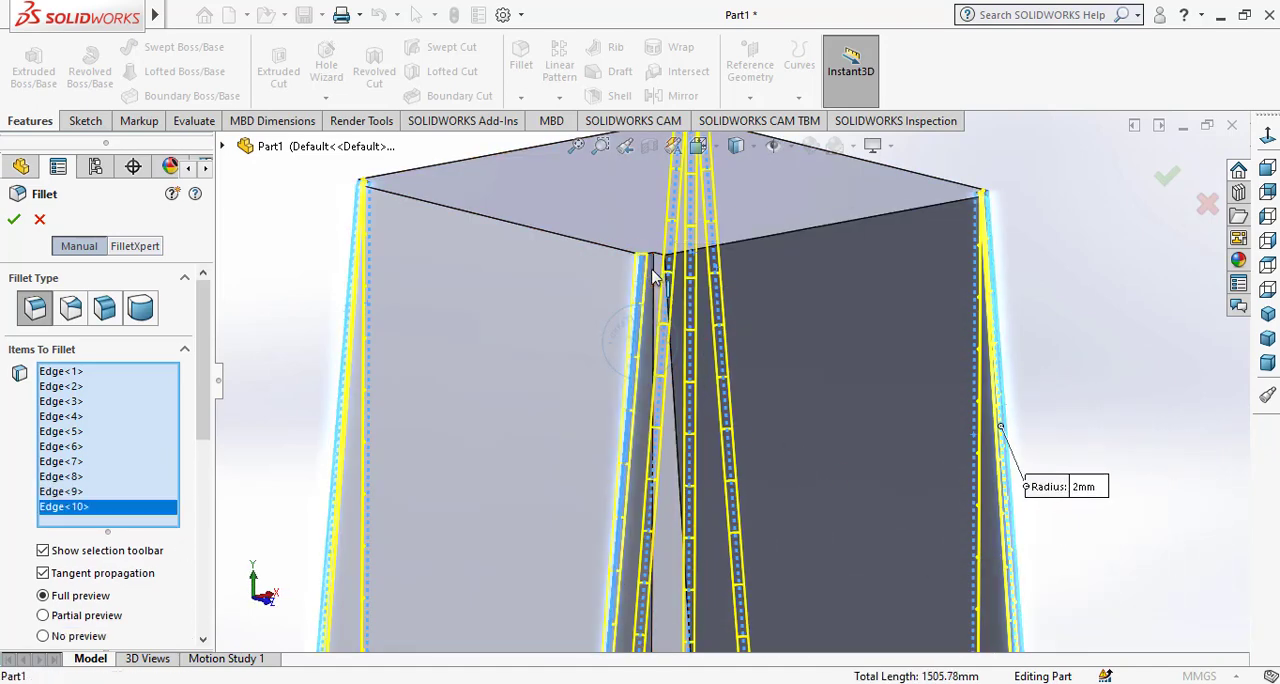
pyautogui.click(661, 390)
pyautogui.click(685, 470)
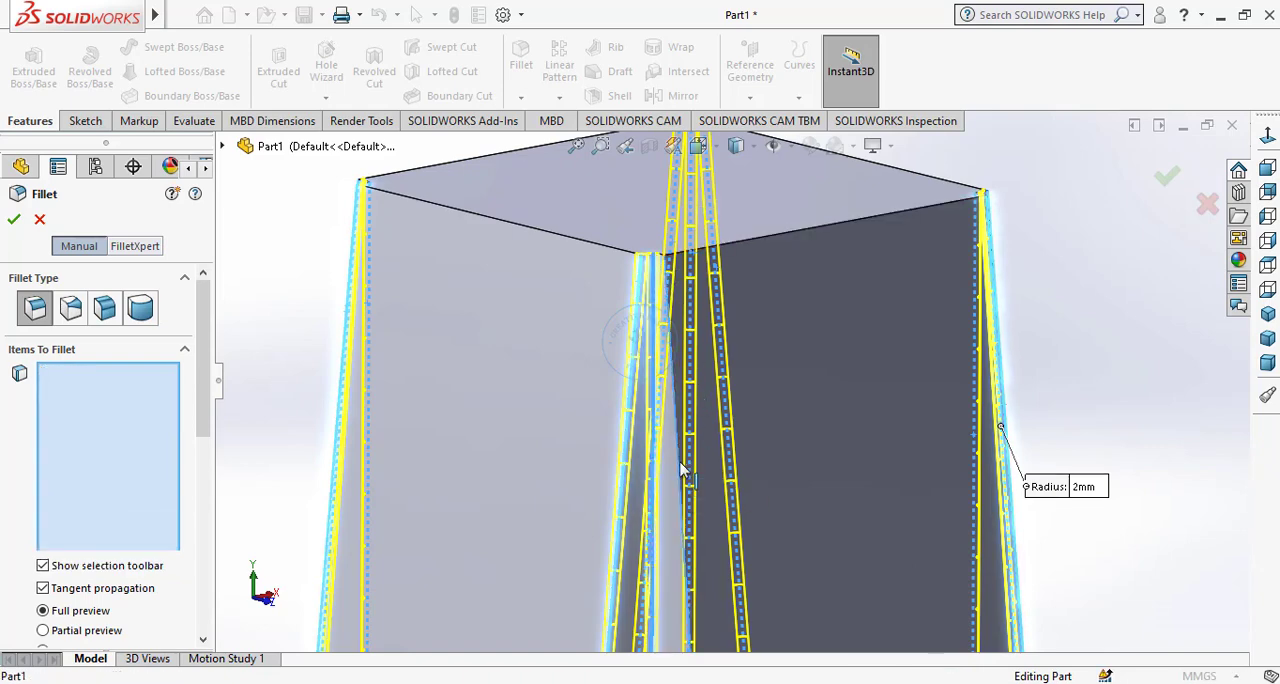
pyautogui.click(13, 222)
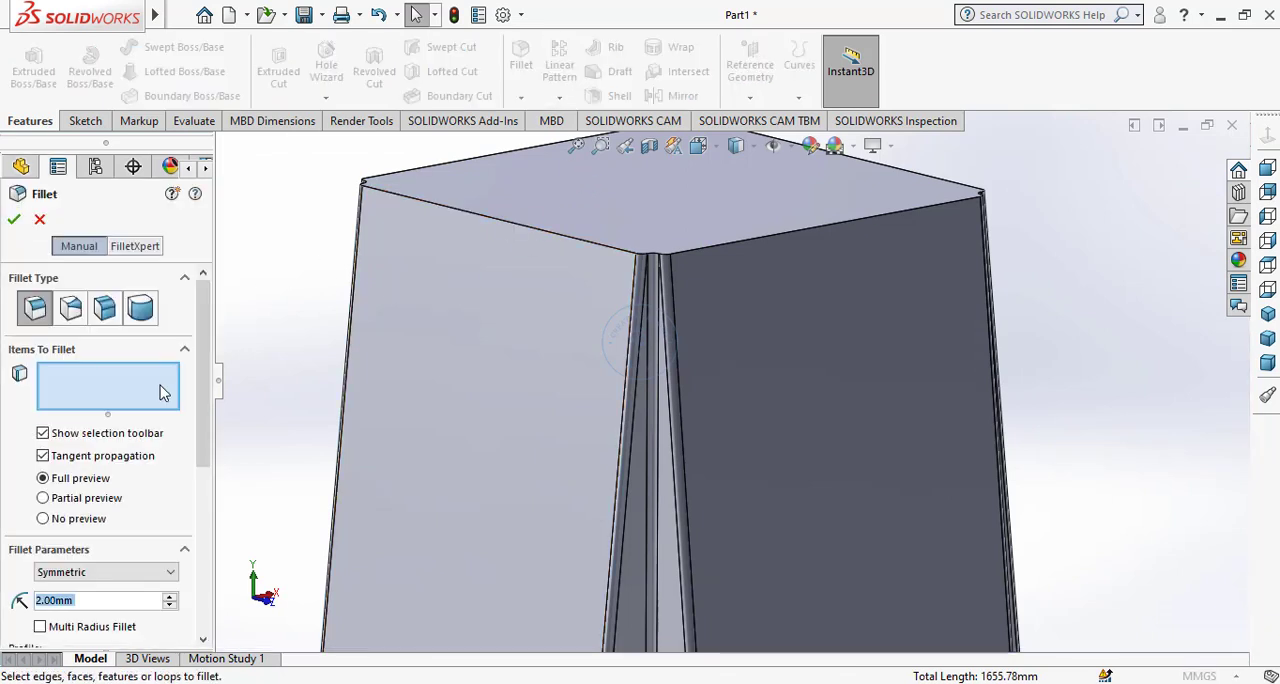
# Fillet all edges around the block's top face with a 5 mm radius.
pyautogui.write('5')
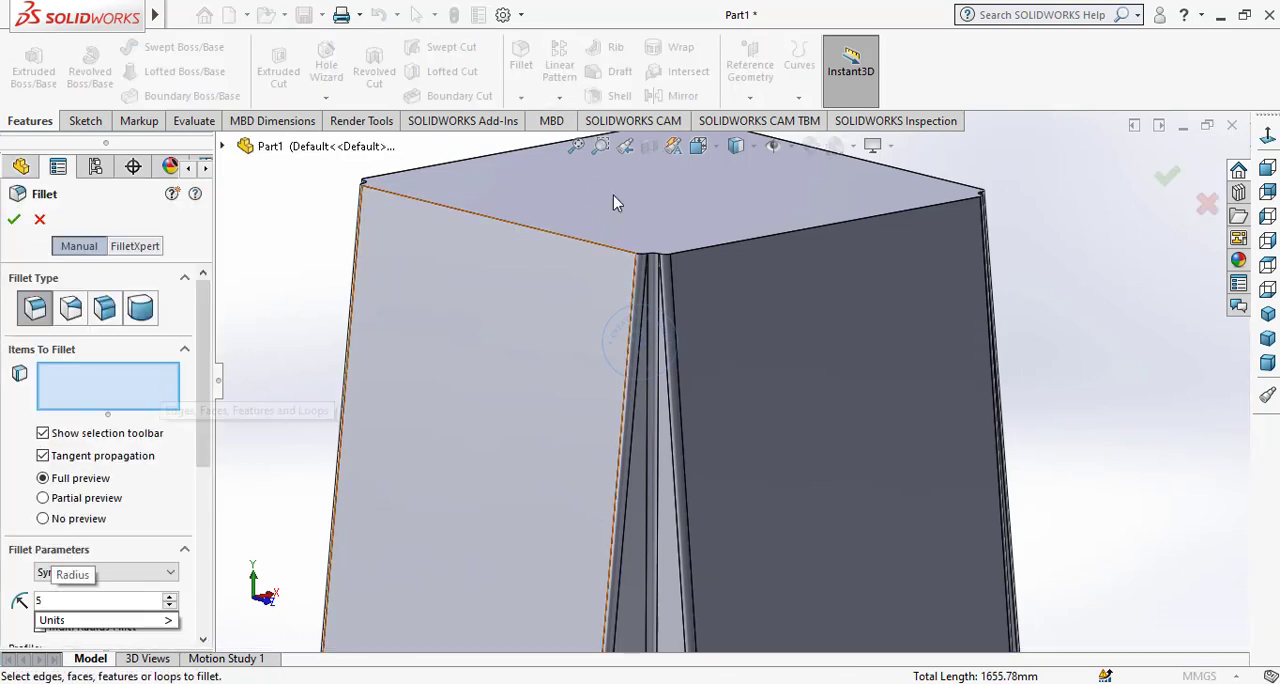
pyautogui.press('Return')
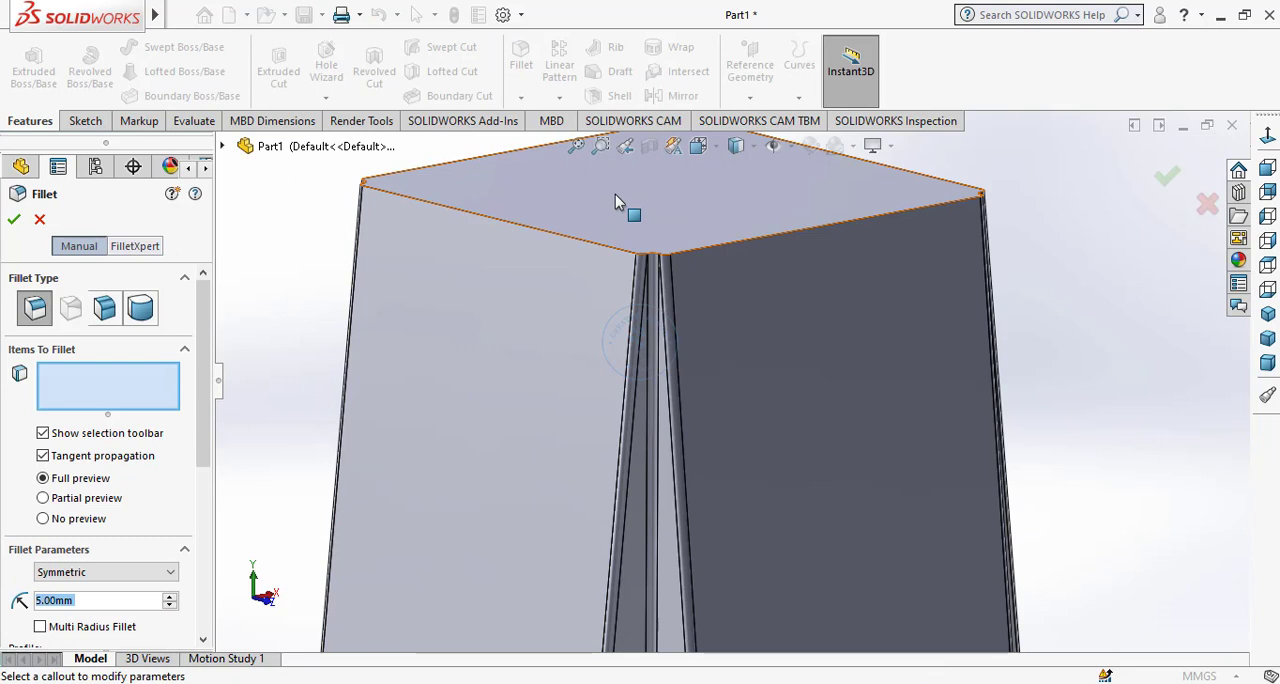
pyautogui.click(615, 194)
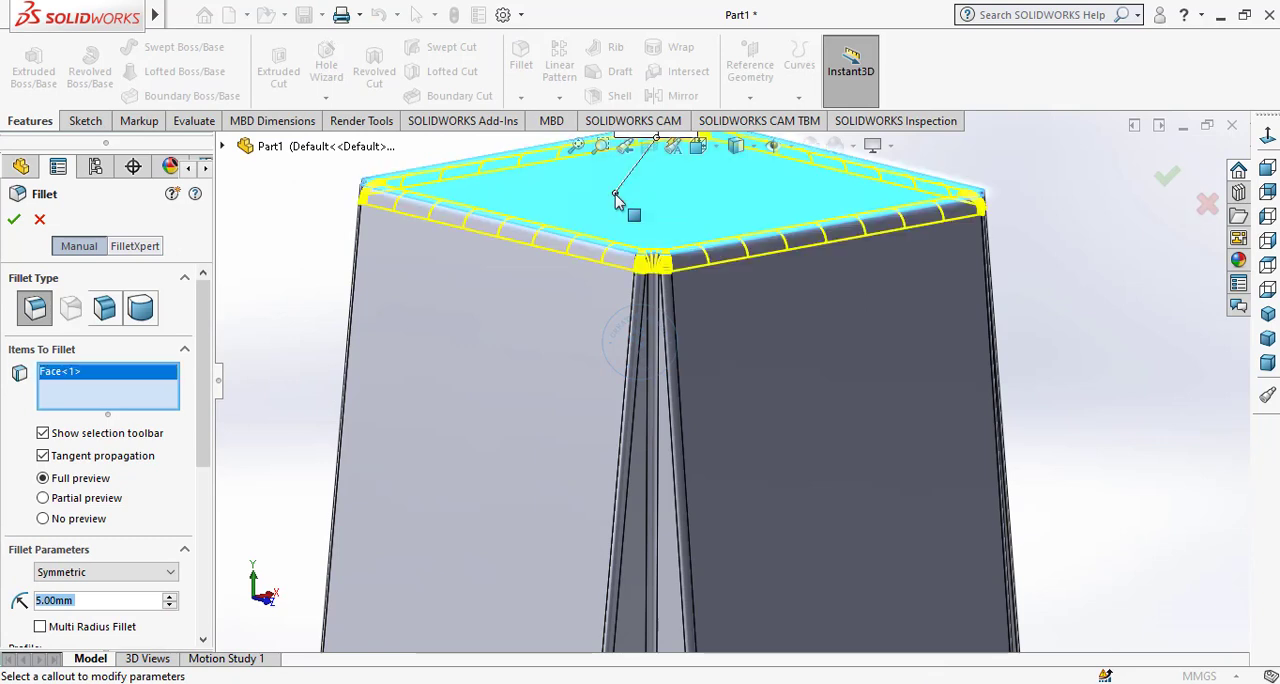
pyautogui.click(14, 220)
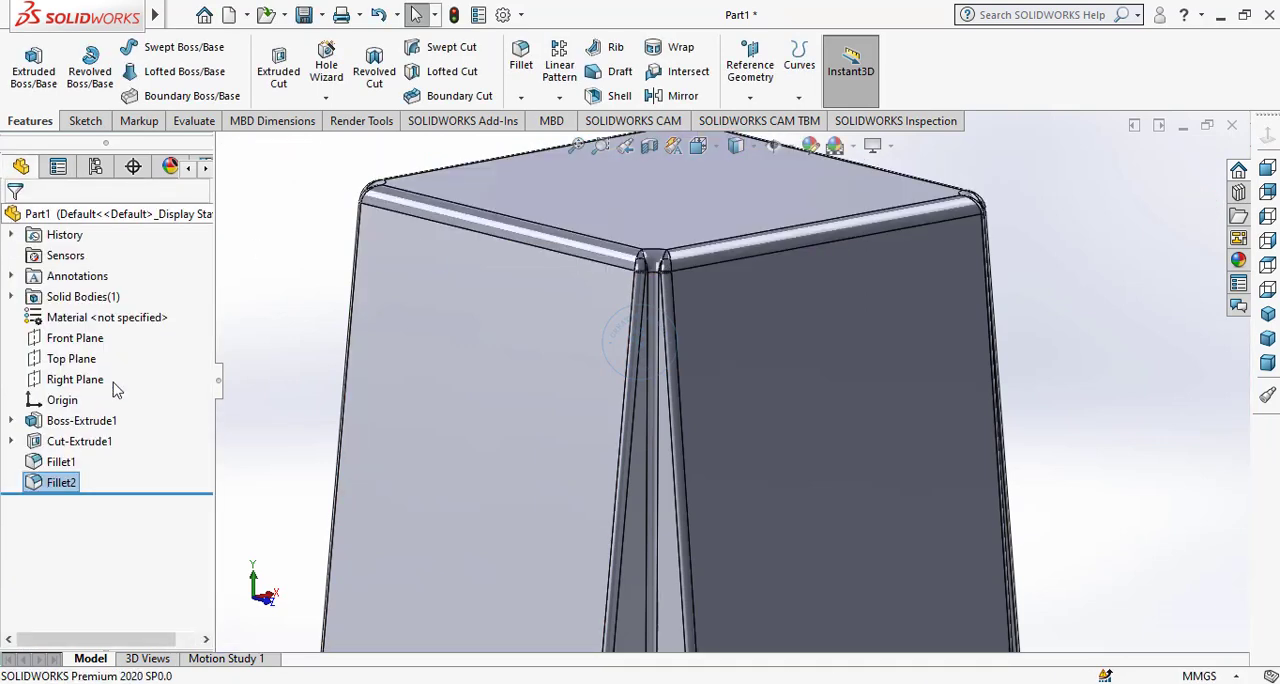
# Shell the block to a 1 mm wall thickness with the preview shown, removing the bottom face.
pyautogui.click(1267, 313)
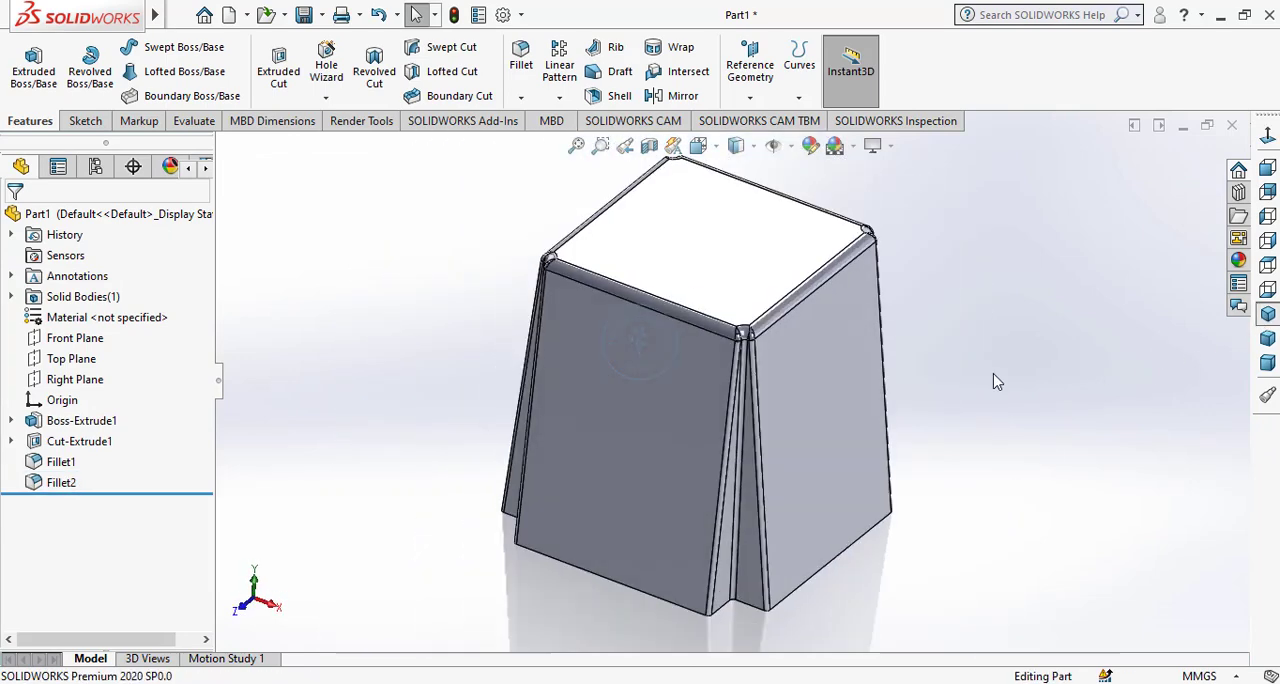
pyautogui.moveTo(755, 495); pyautogui.dragTo(752, 329, button='middle')
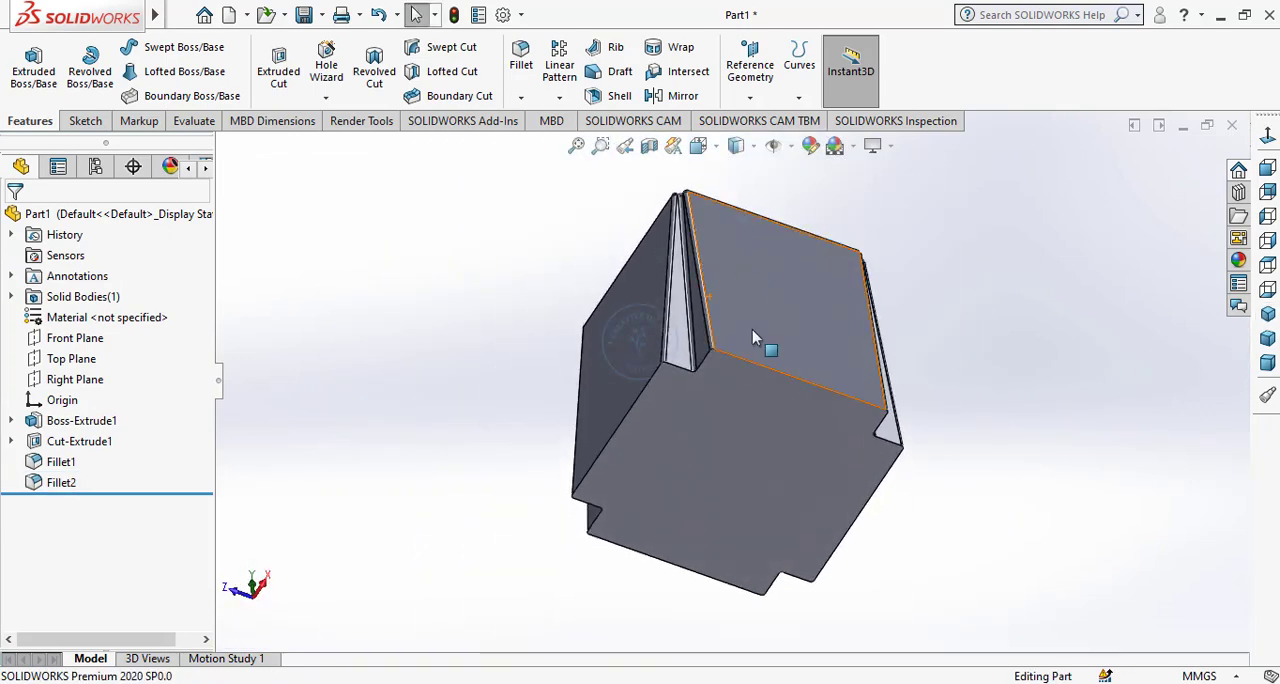
pyautogui.click(619, 96)
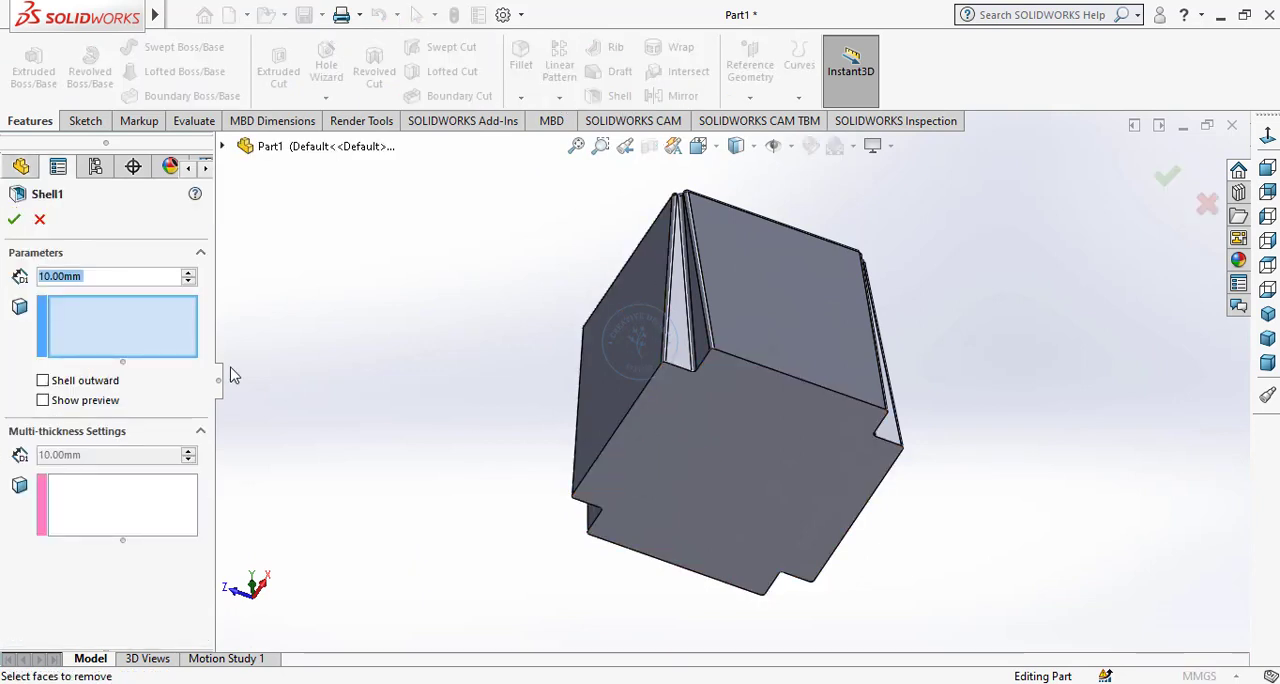
pyautogui.write('1')
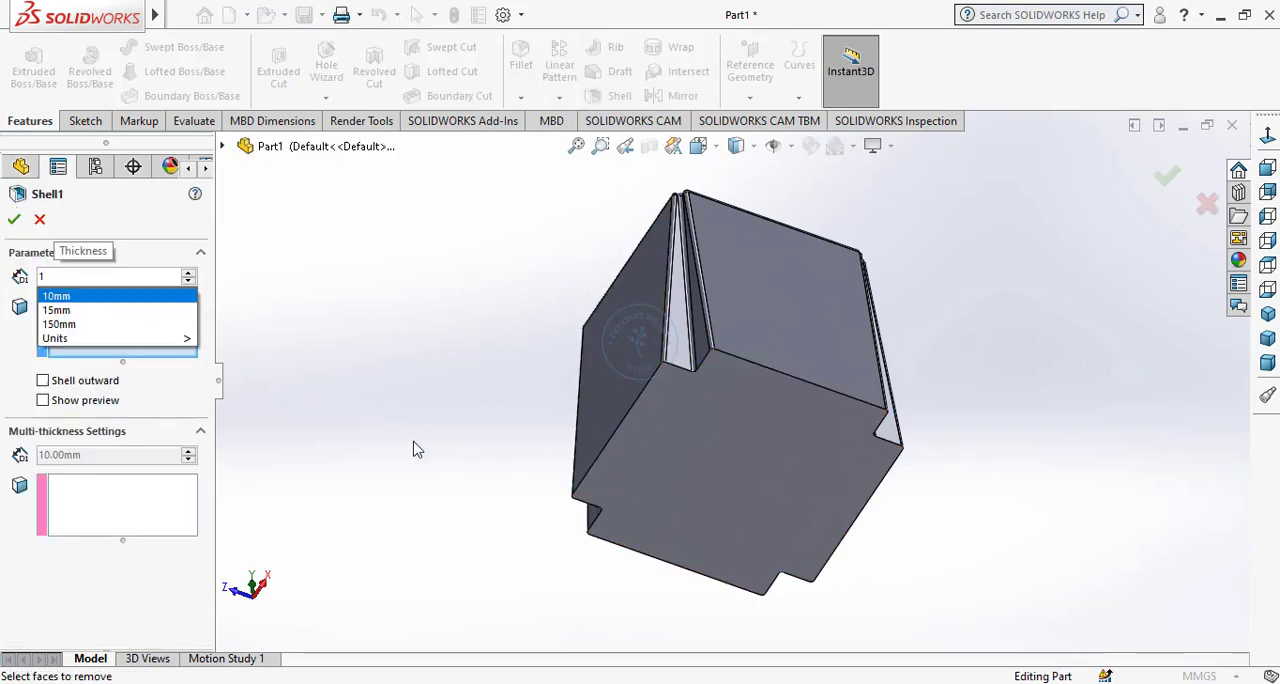
pyautogui.press('Return')
pyautogui.click(716, 445)
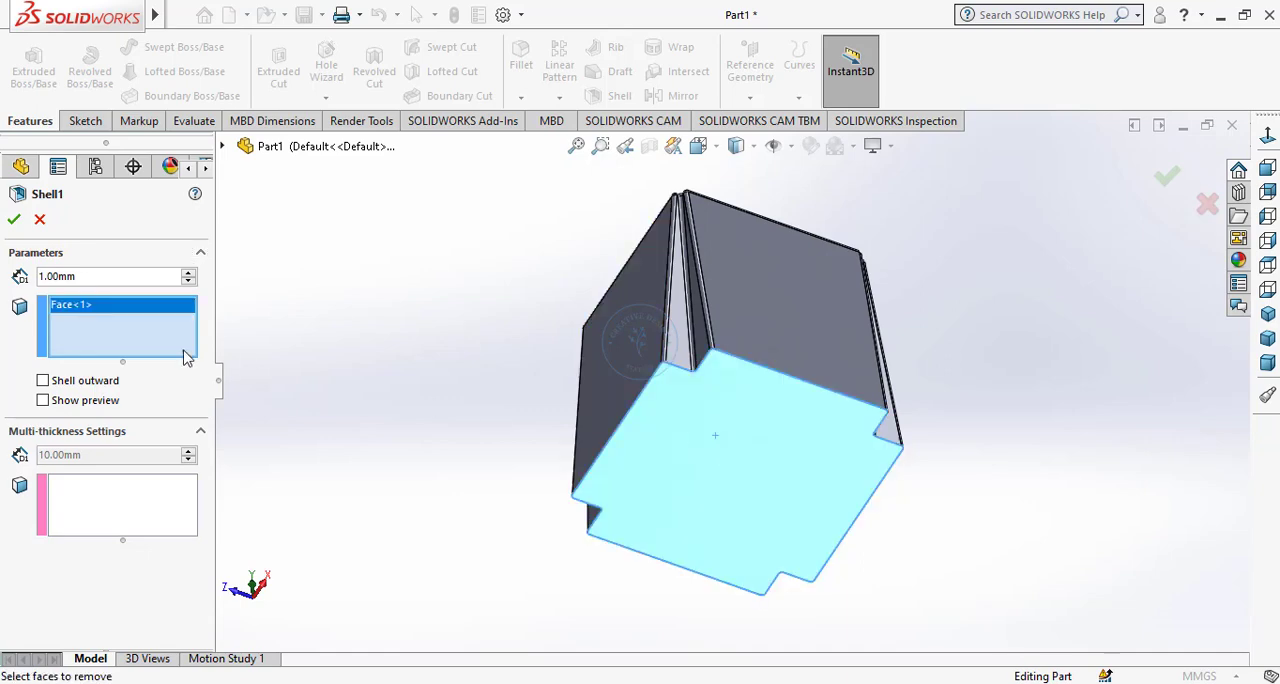
pyautogui.click(43, 401)
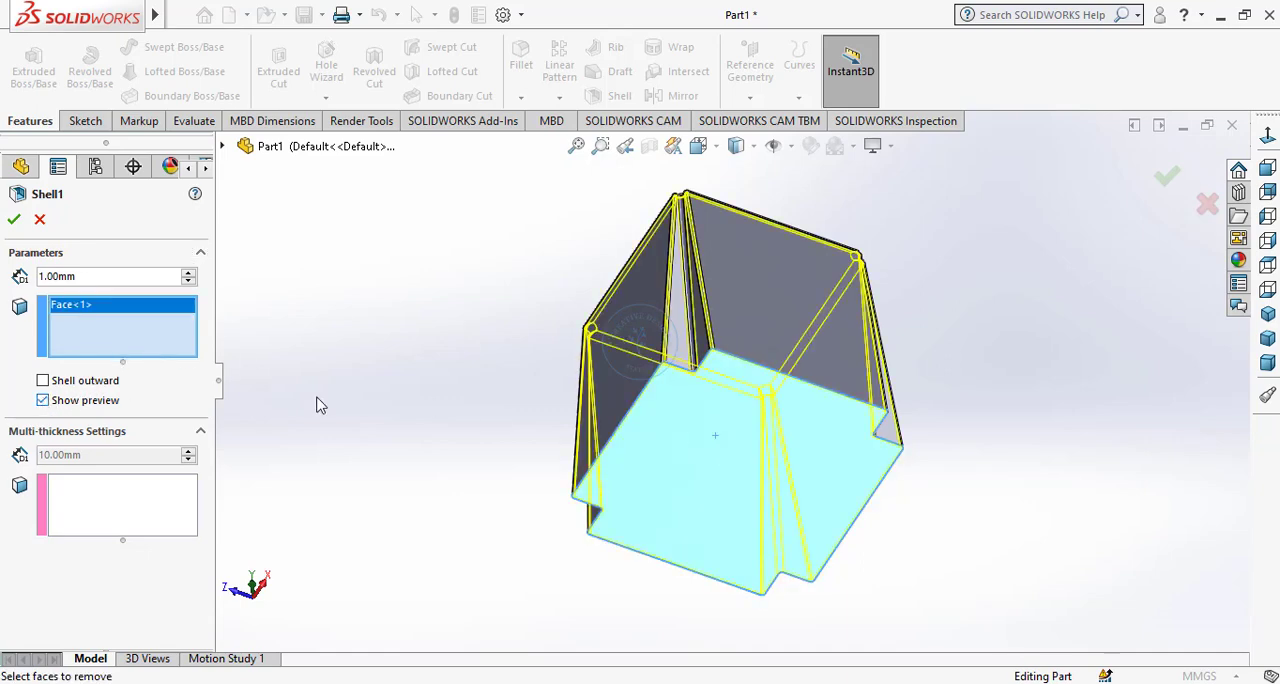
pyautogui.scroll(-5, 665, 440)
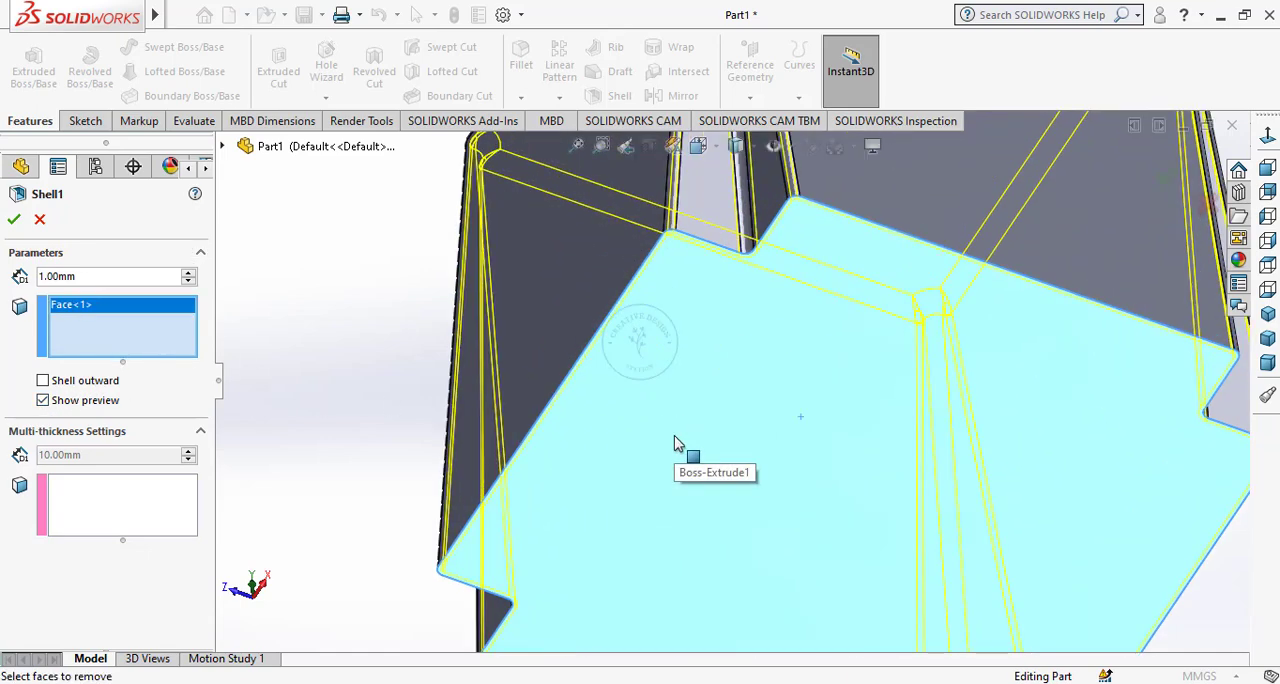
pyautogui.click(14, 219)
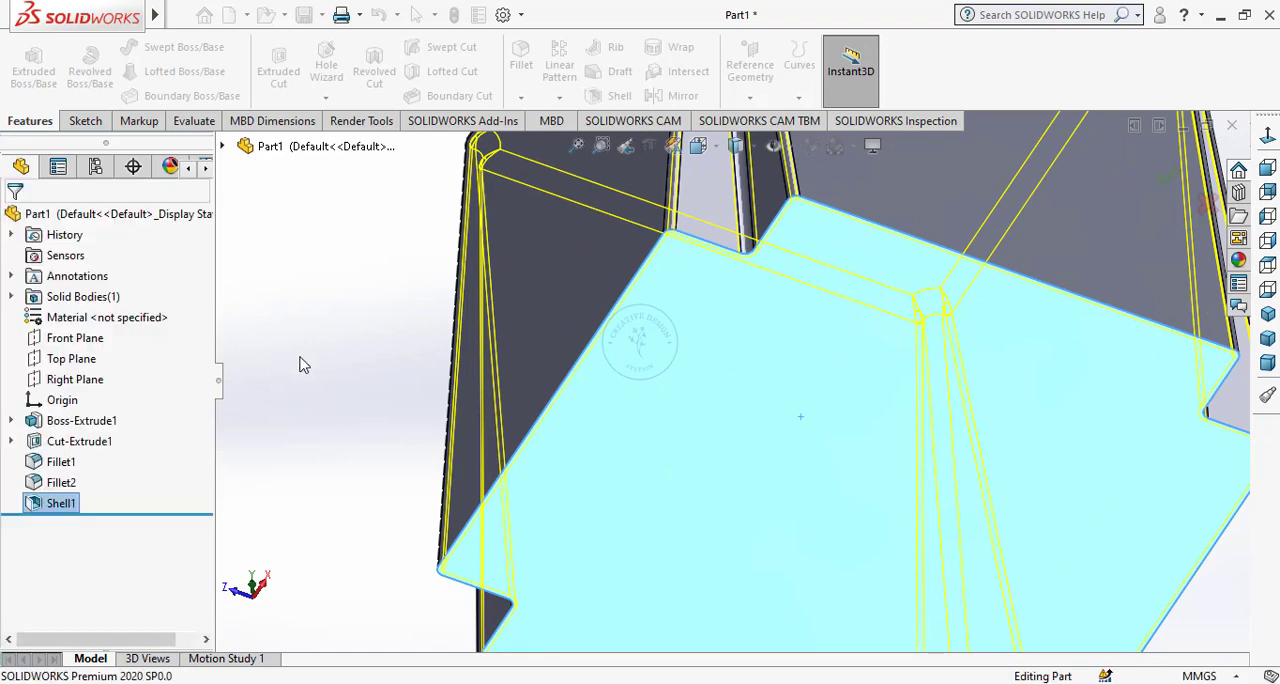
# Create a reference plane offset 75 mm from the Front Plane.
pyautogui.scroll(3, 612, 443)
pyautogui.moveTo(612, 443); pyautogui.dragTo(792, 522, button='middle')
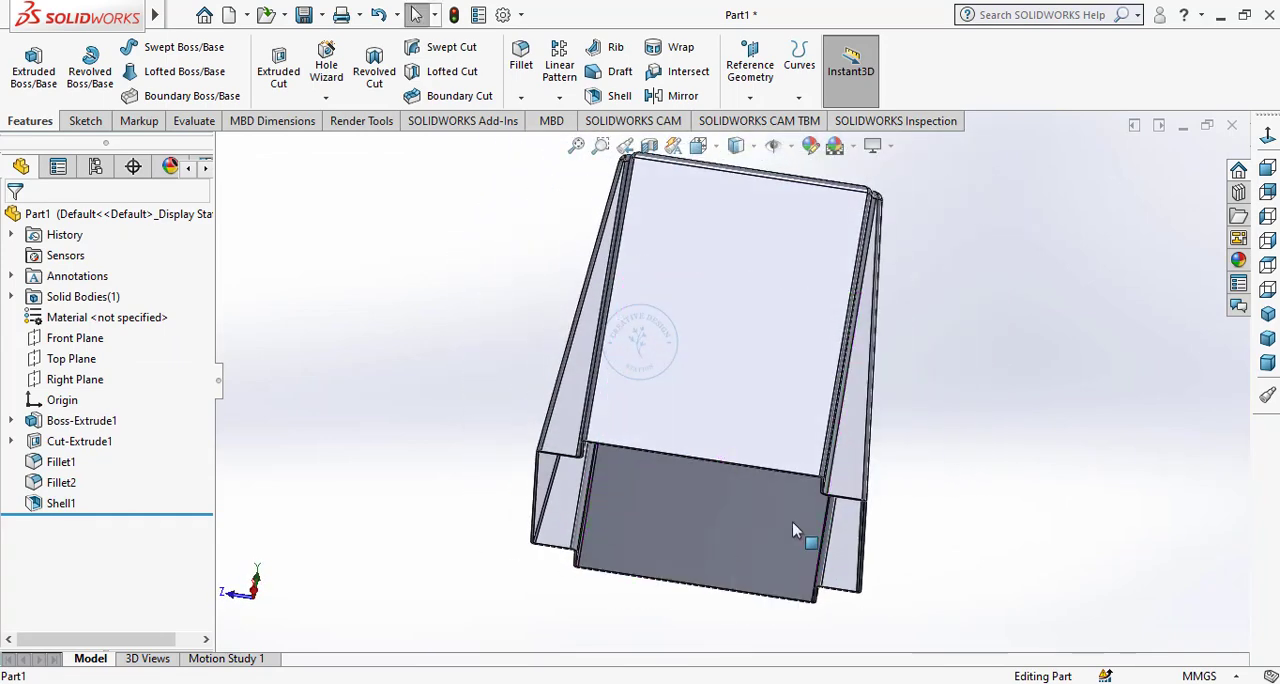
pyautogui.click(1267, 313)
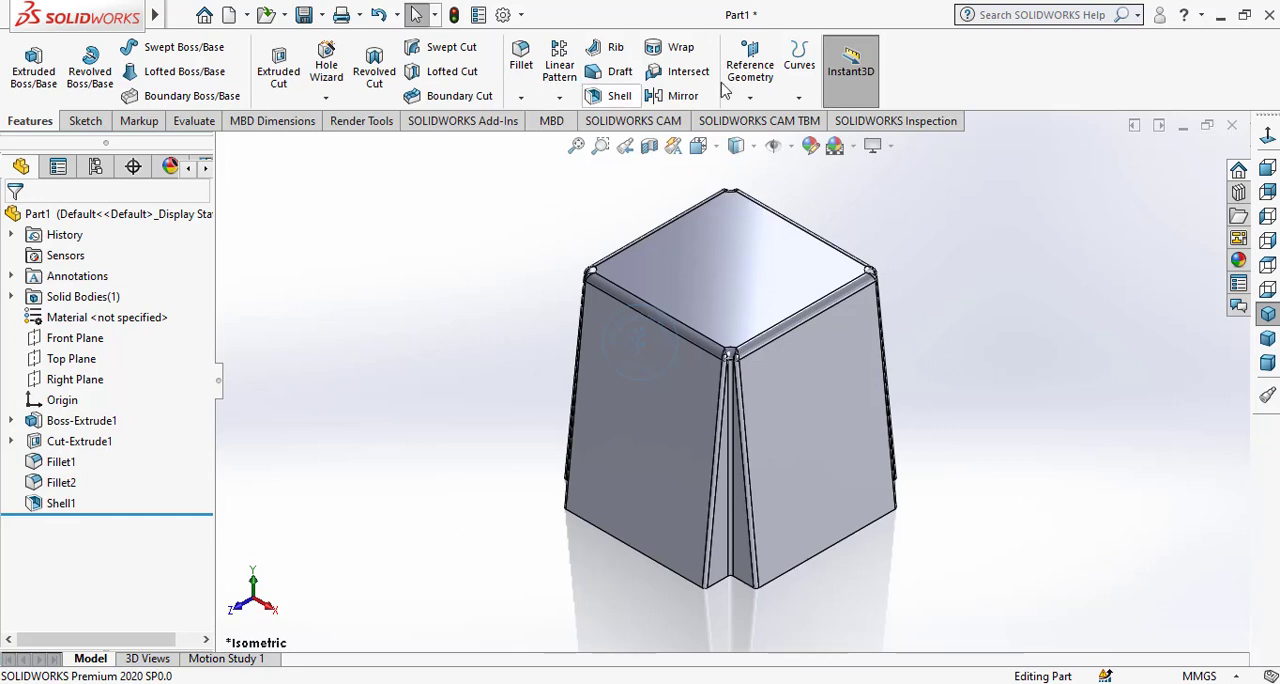
pyautogui.click(756, 70)
pyautogui.click(758, 126)
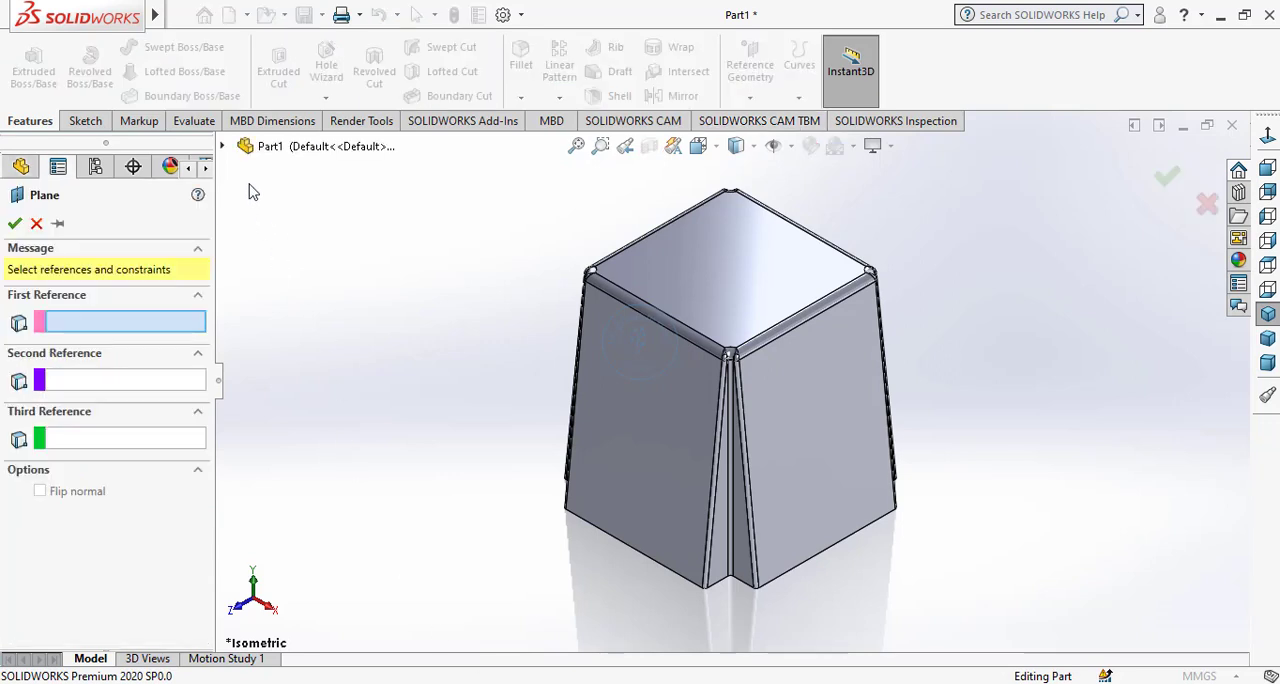
pyautogui.click(224, 148)
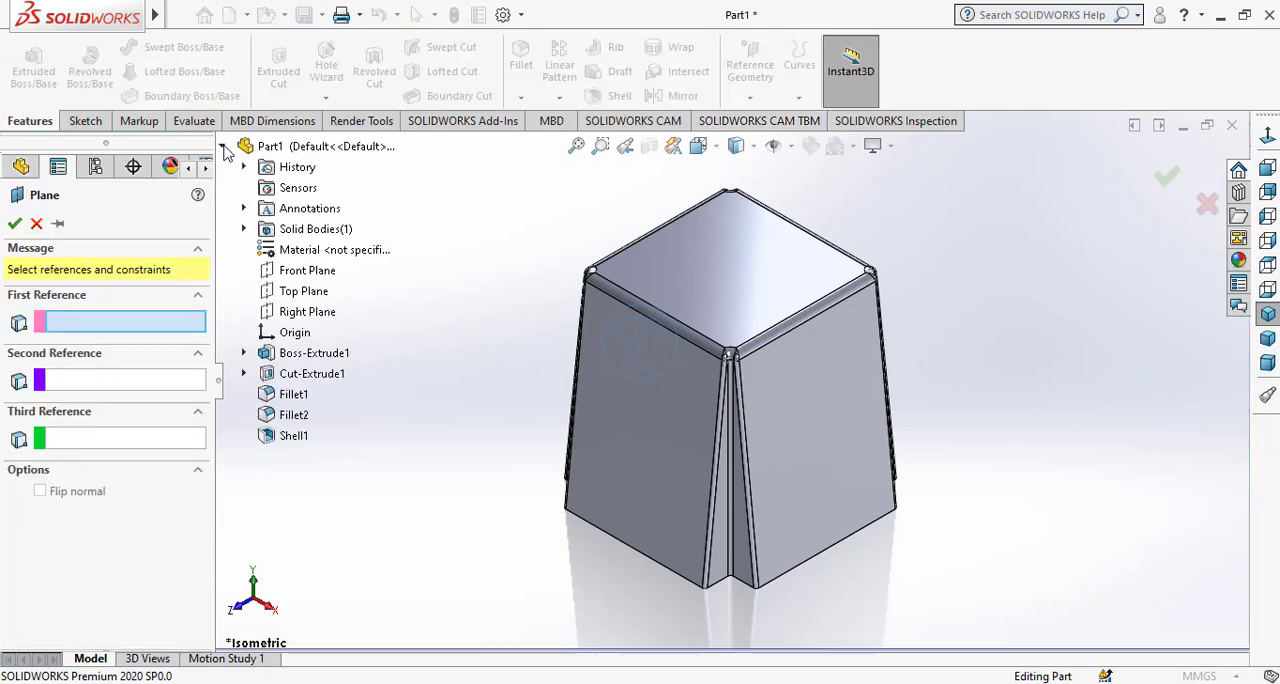
pyautogui.click(290, 278)
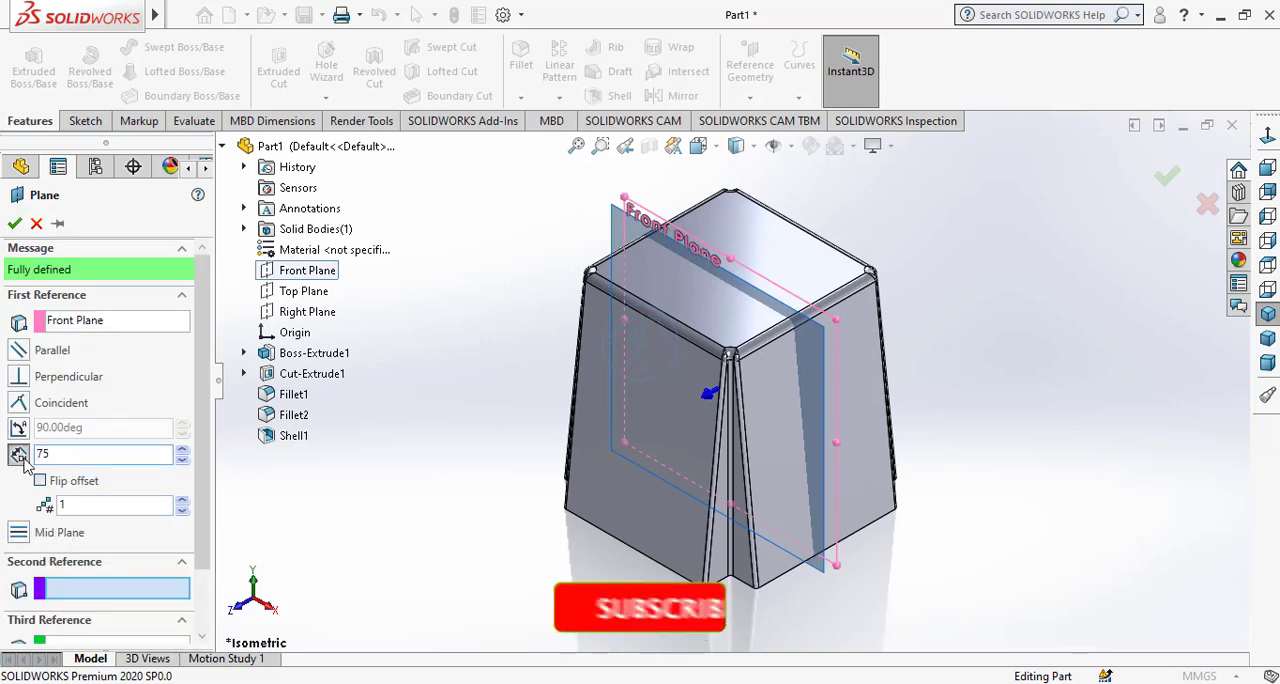
pyautogui.press('Return')
pyautogui.click(15, 224)
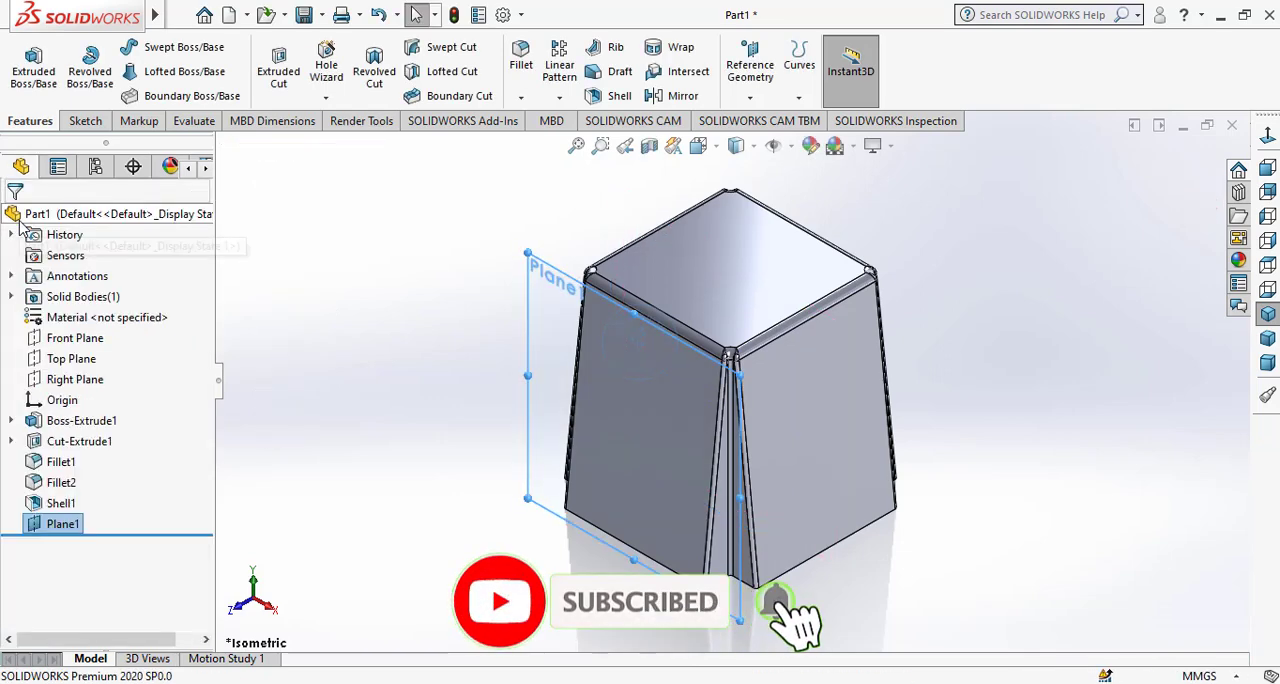
# Open a sketch on the new offset plane and view it face-on.
pyautogui.click(70, 528)
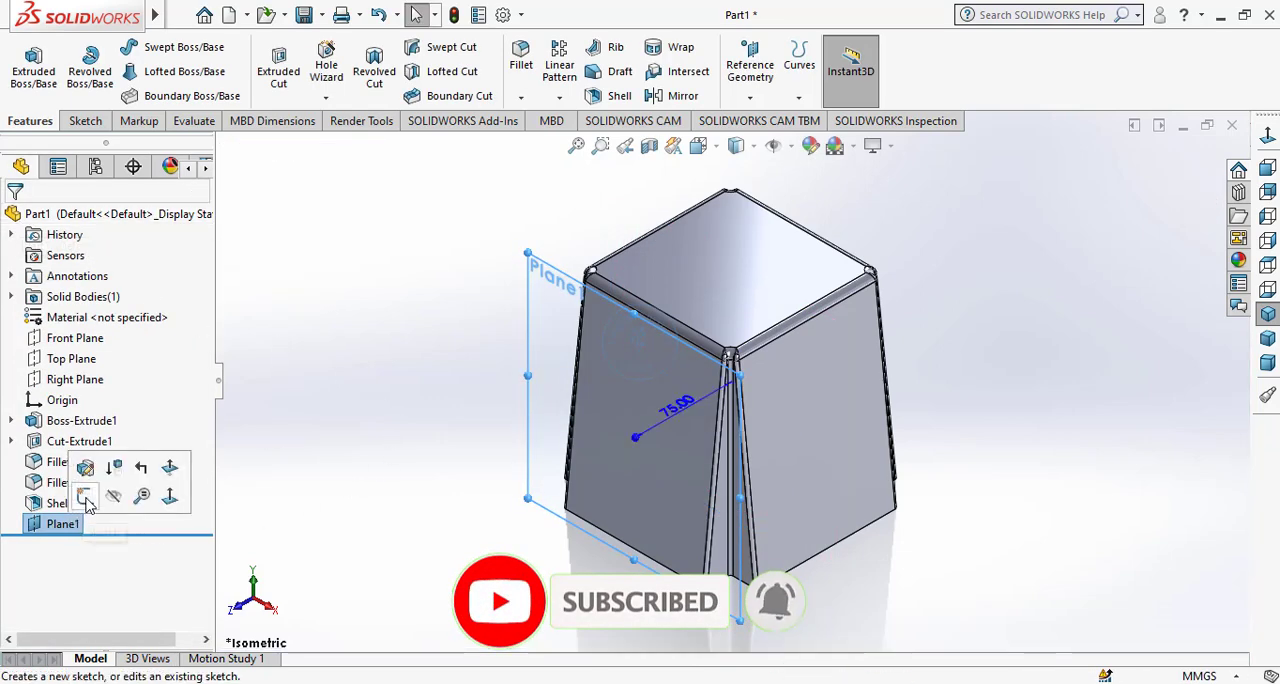
pyautogui.click(124, 487)
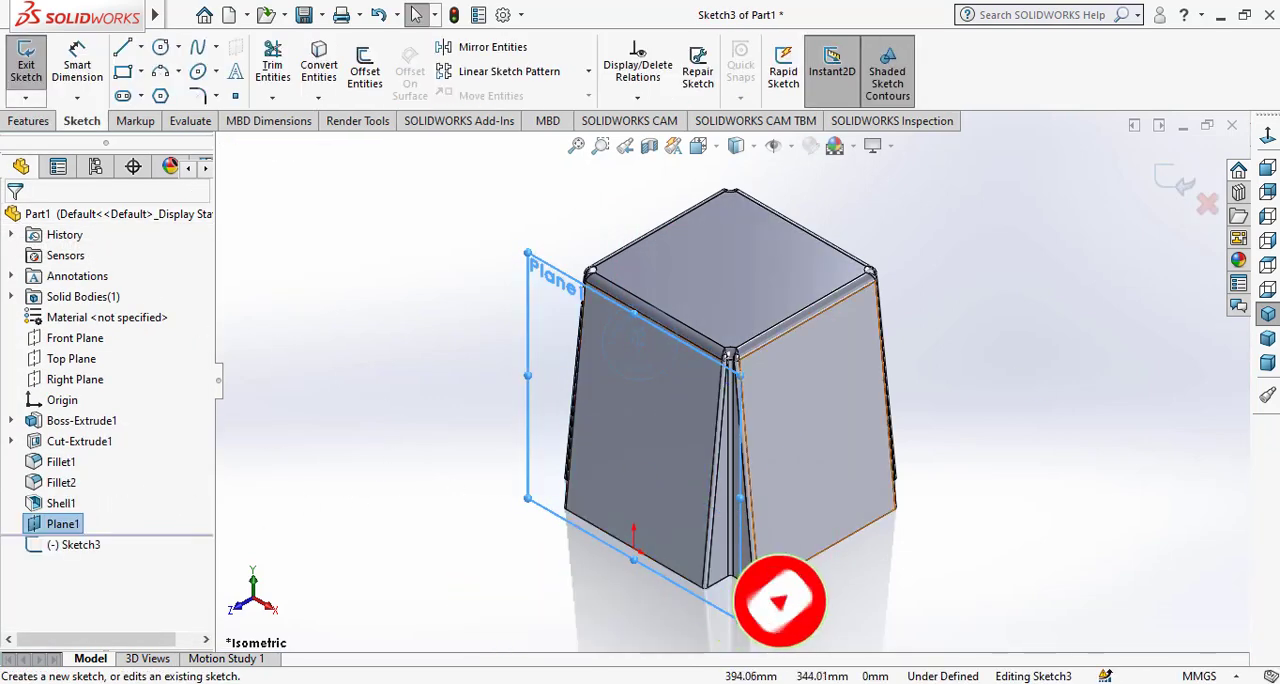
pyautogui.click(1267, 138)
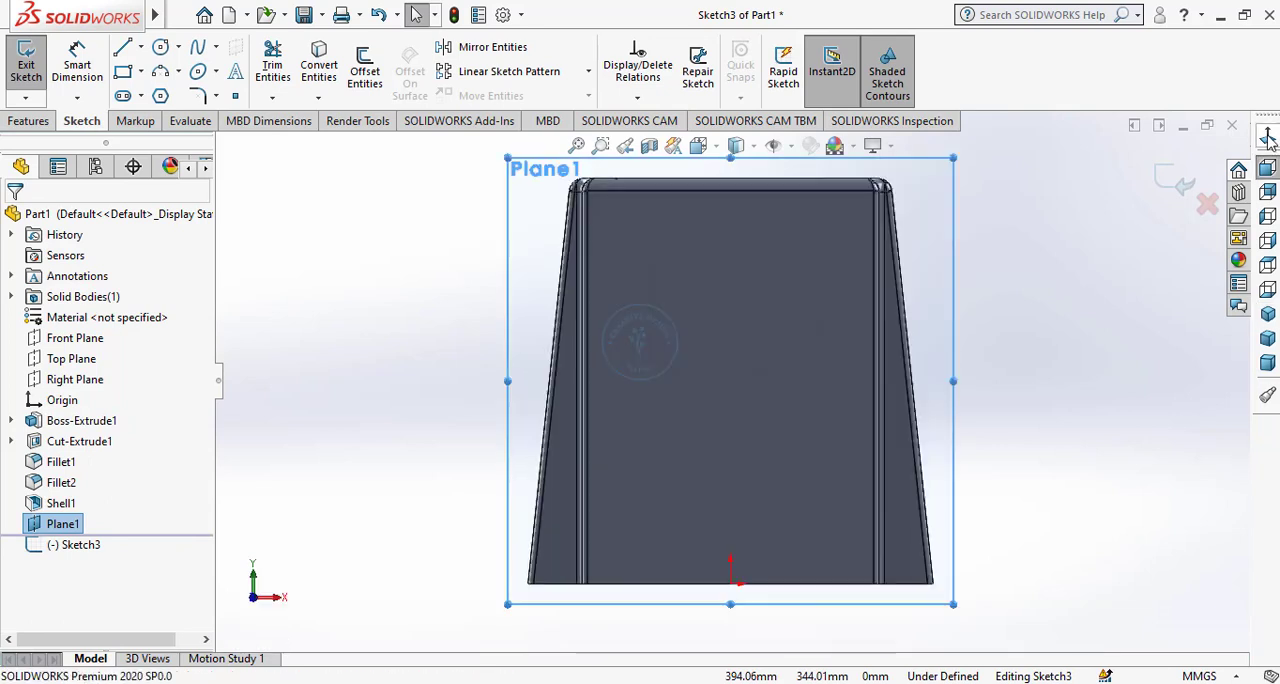
pyautogui.click(1053, 357)
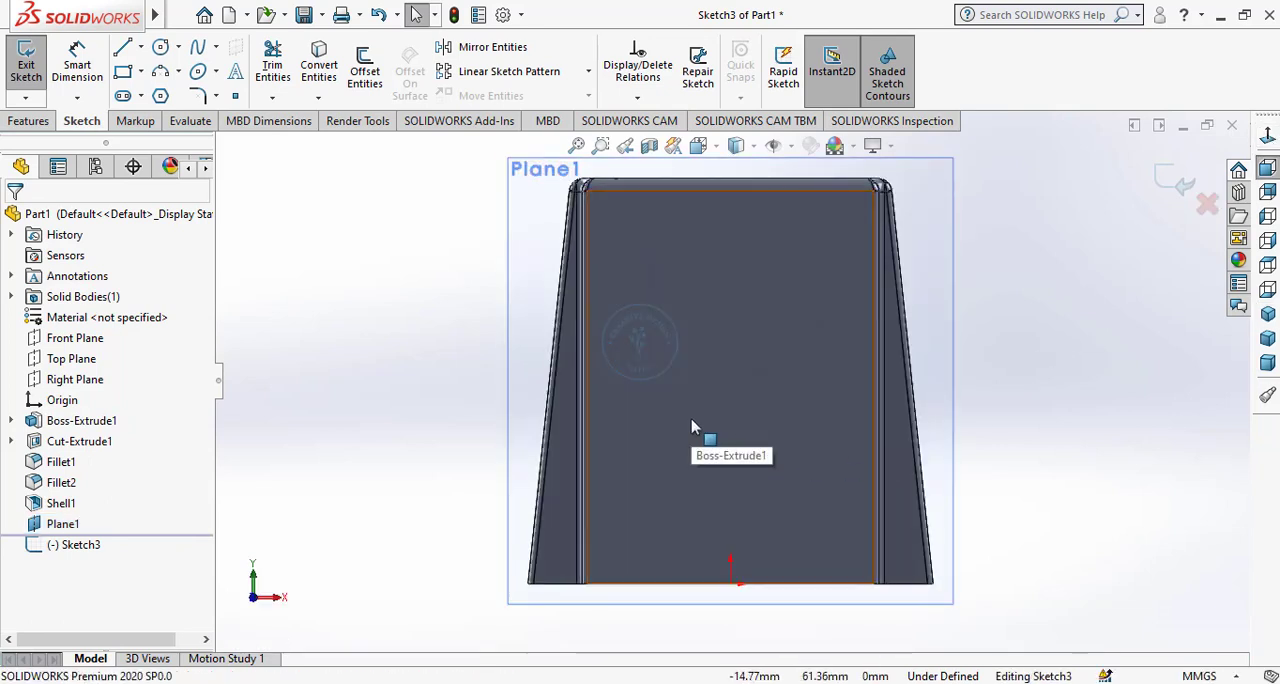
# Sketch a slanted line about 87 mm long, a horizontal line to the centreline, and a vertical construction line about 58 mm long.
pyautogui.click(124, 48)
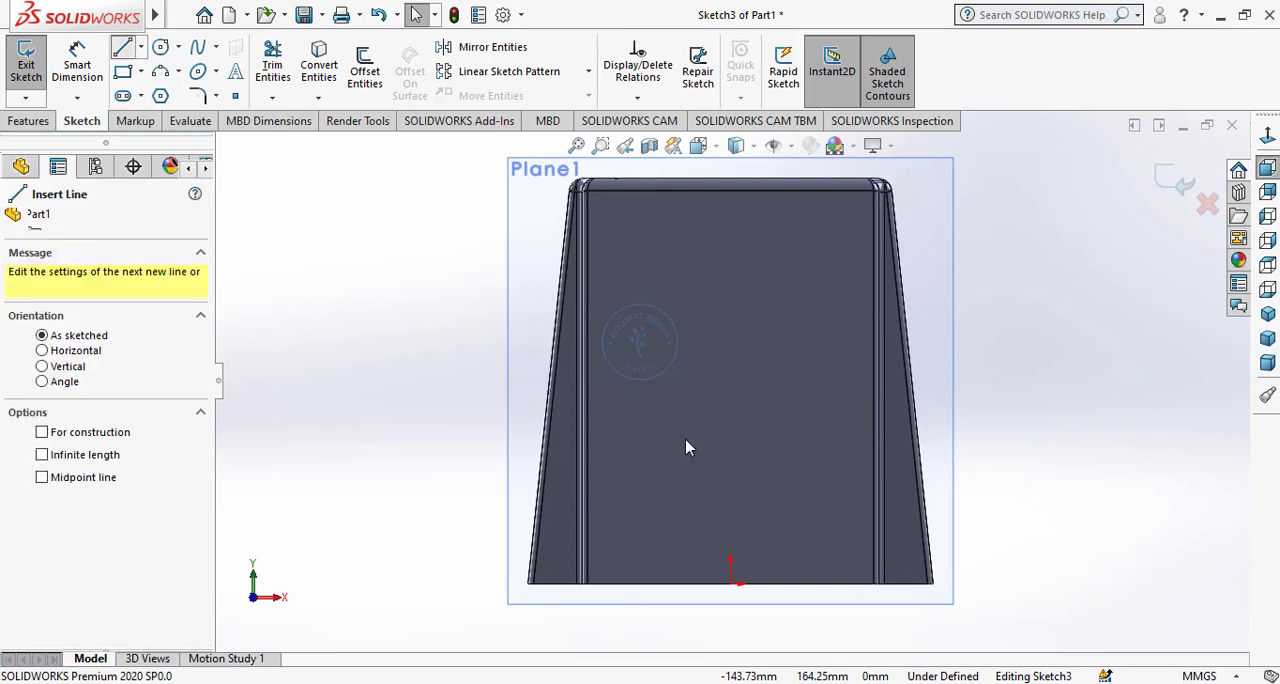
pyautogui.click(614, 490)
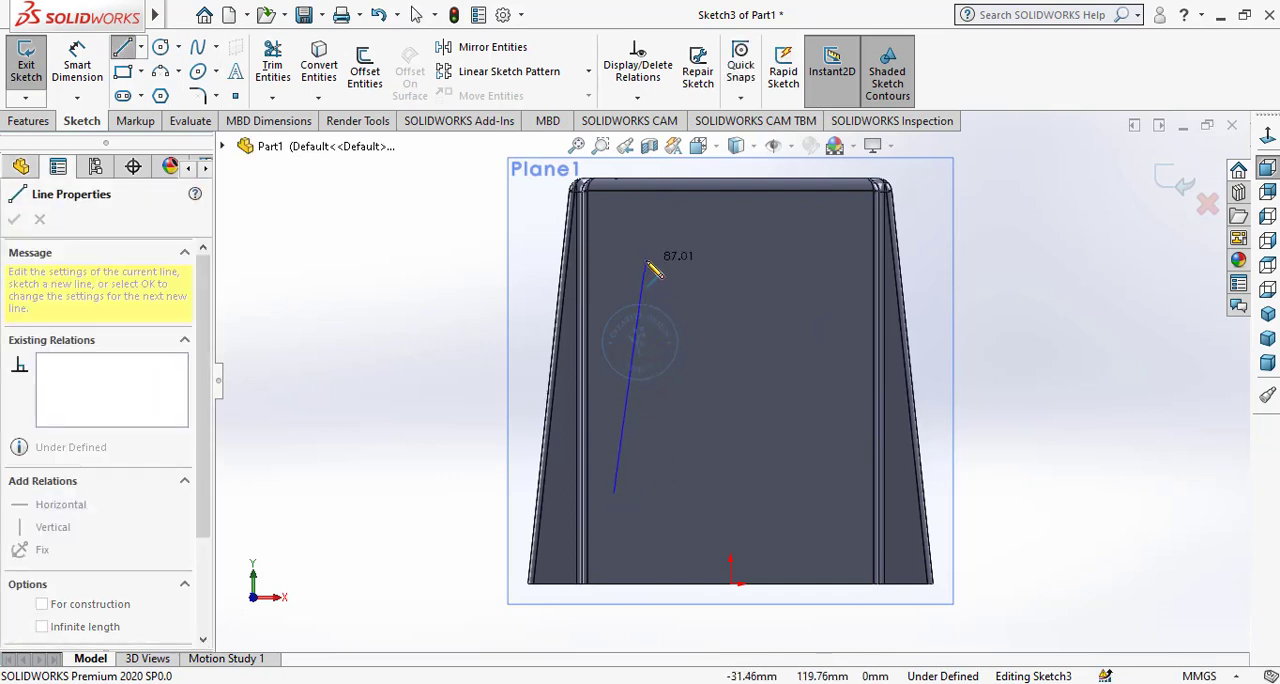
pyautogui.click(646, 262)
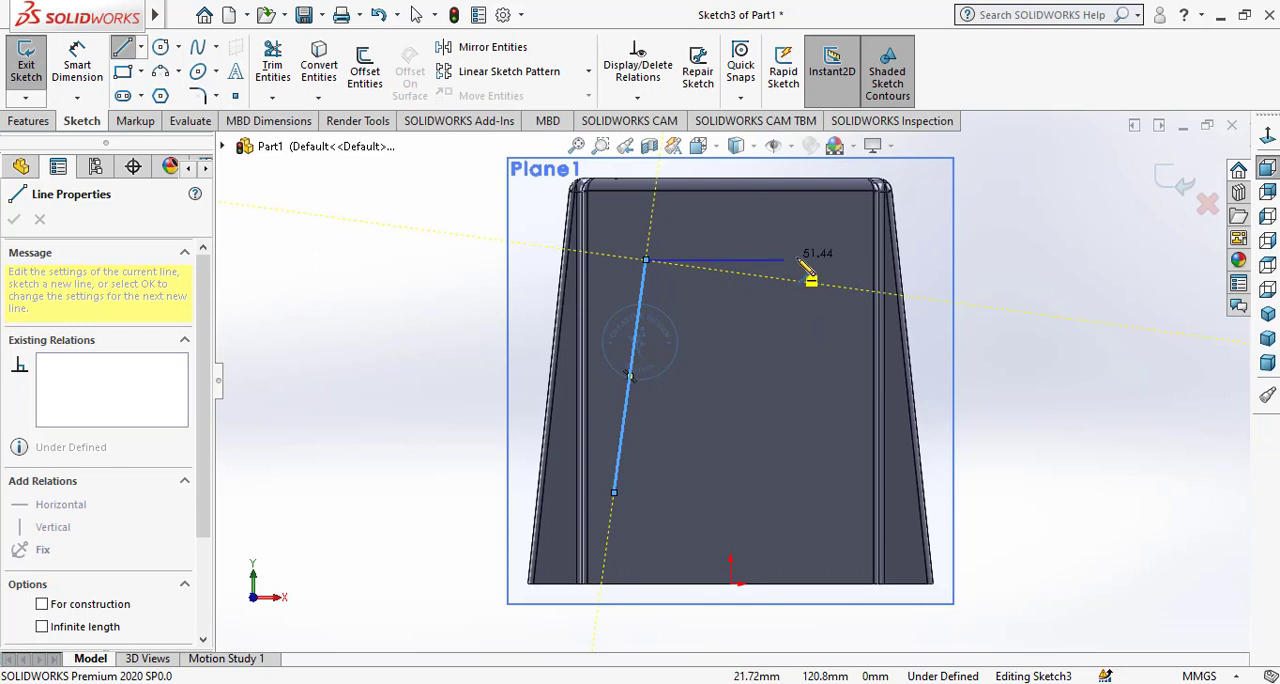
pyautogui.click(731, 261)
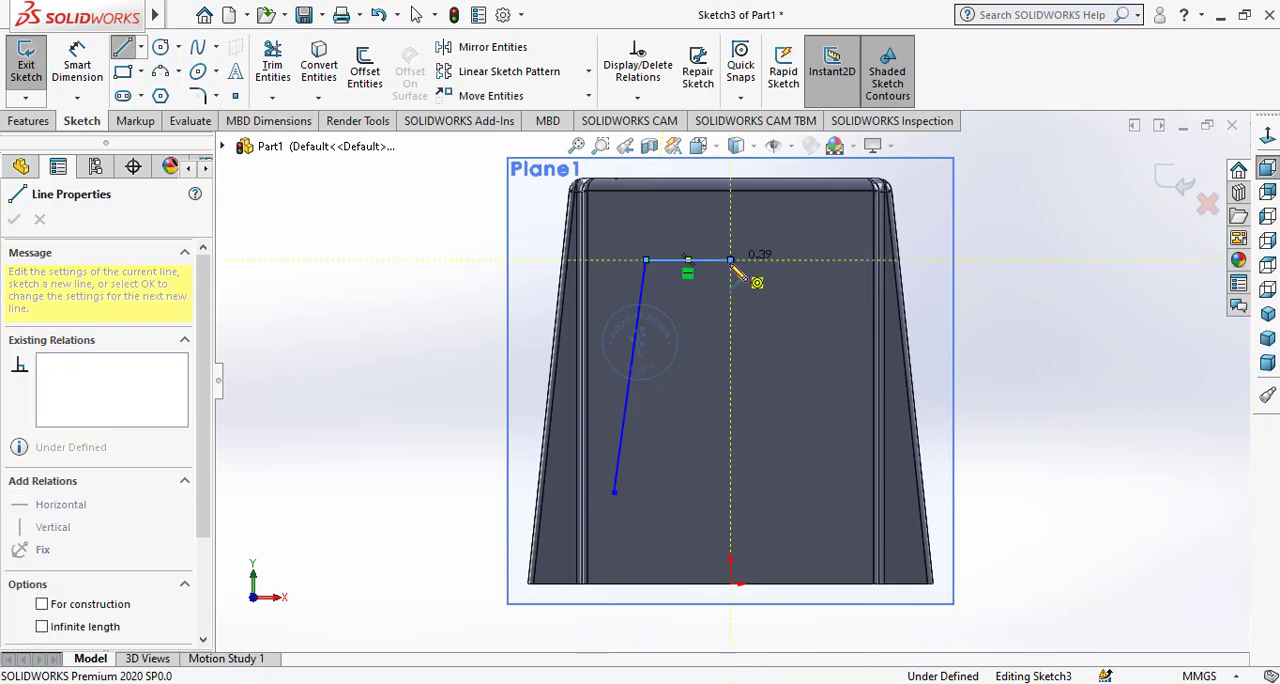
pyautogui.click(731, 417)
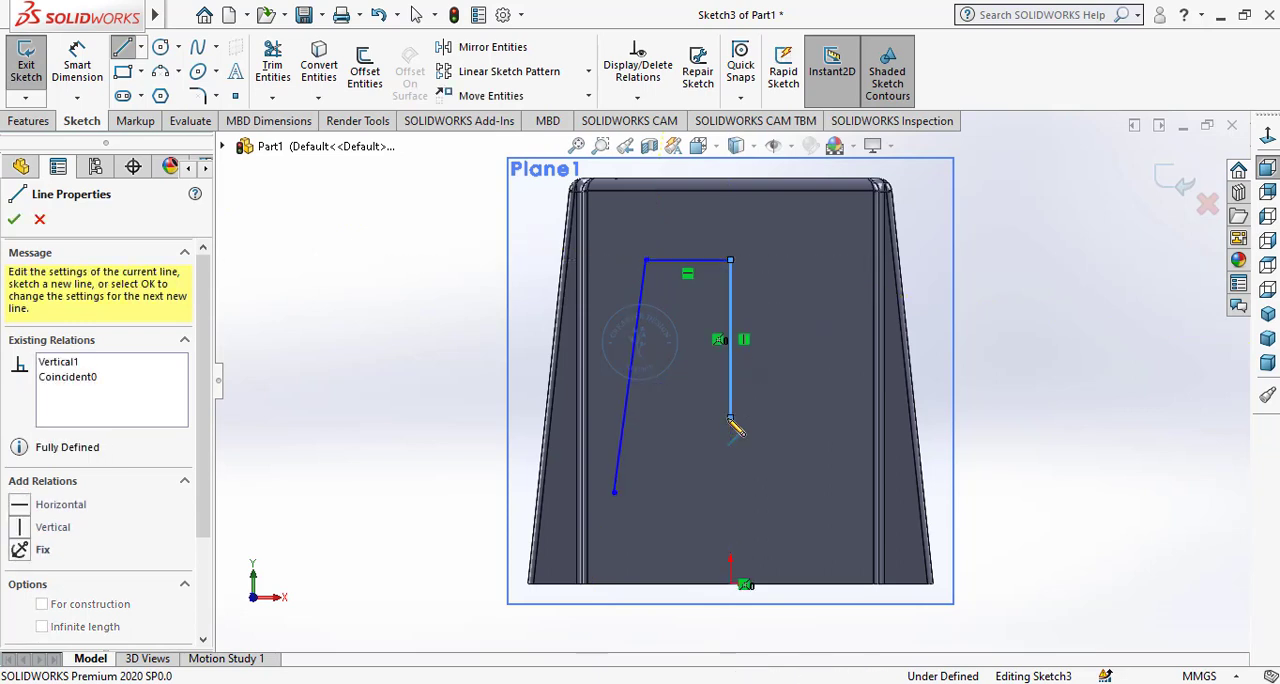
pyautogui.rightClick(788, 382)
pyautogui.click(812, 391)
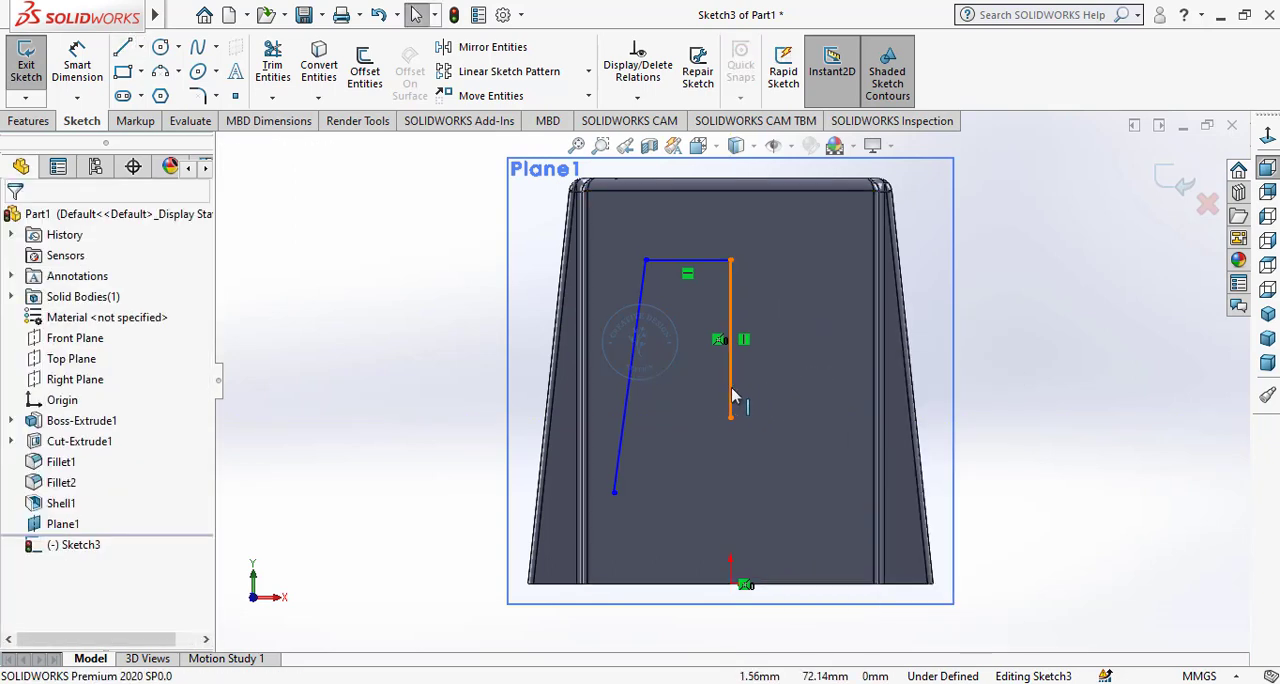
pyautogui.click(731, 396)
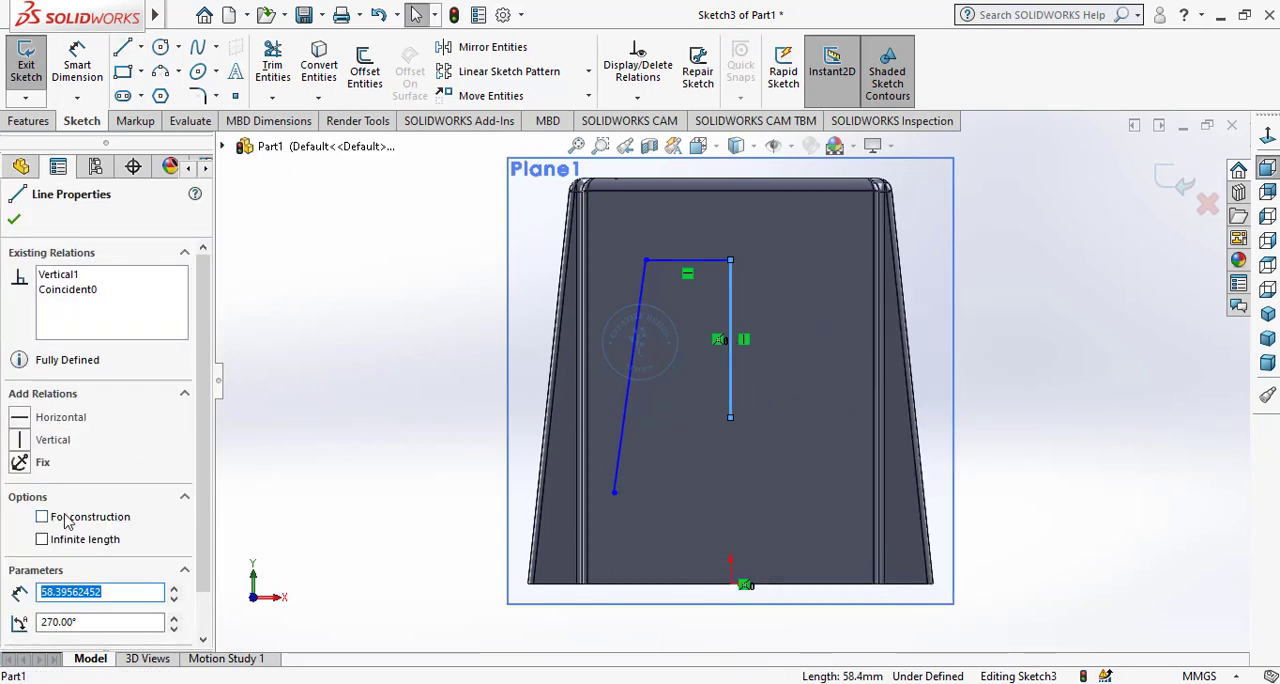
pyautogui.click(13, 223)
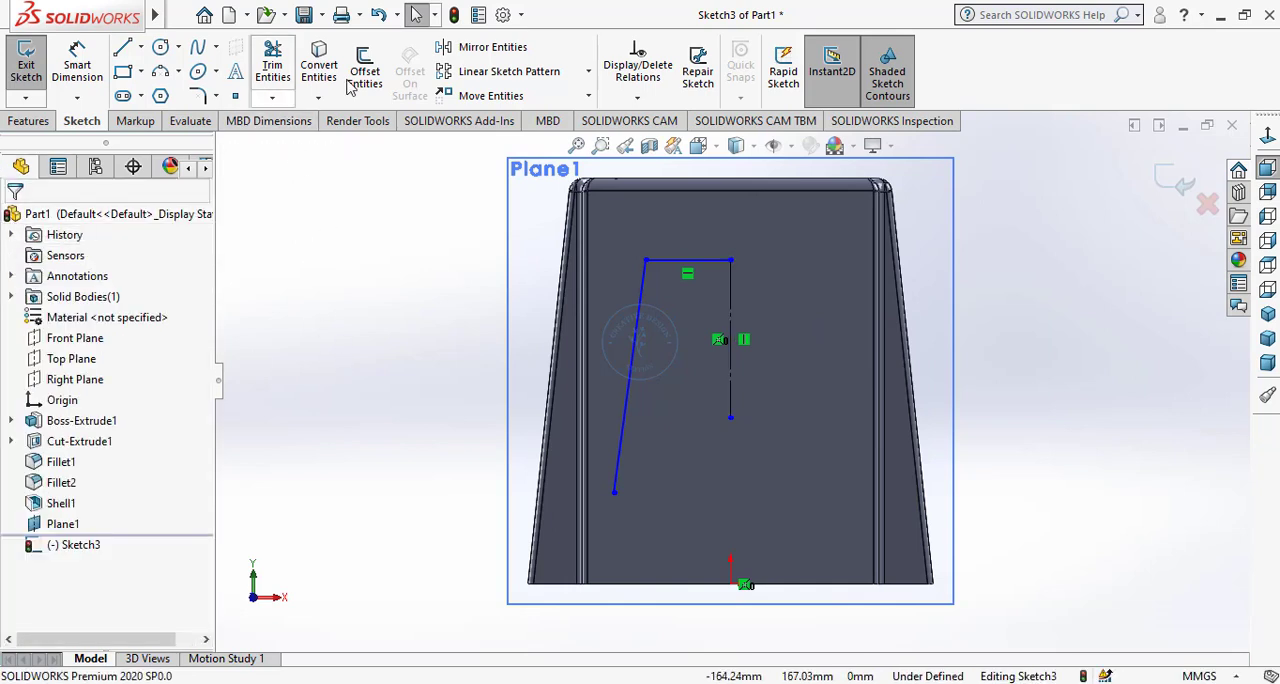
# Mirror the slanted line and the top horizontal line about the vertical construction line, keeping the originals.
pyautogui.click(470, 47)
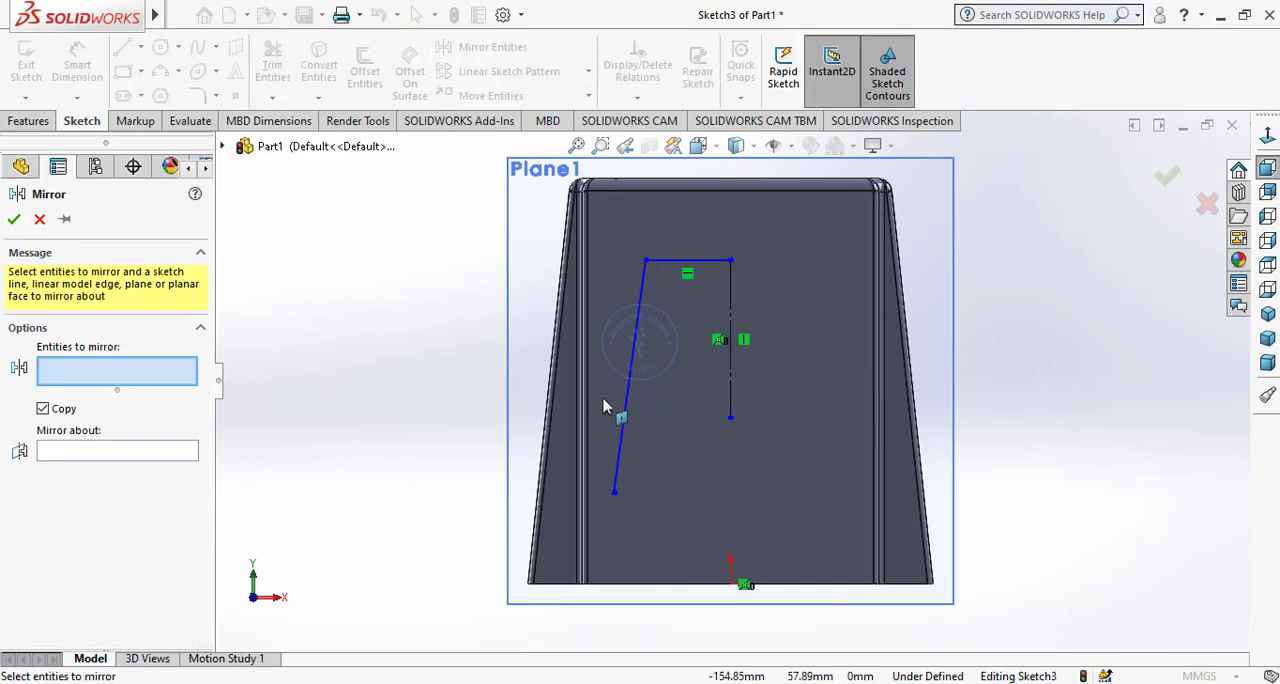
pyautogui.click(688, 262)
pyautogui.click(643, 336)
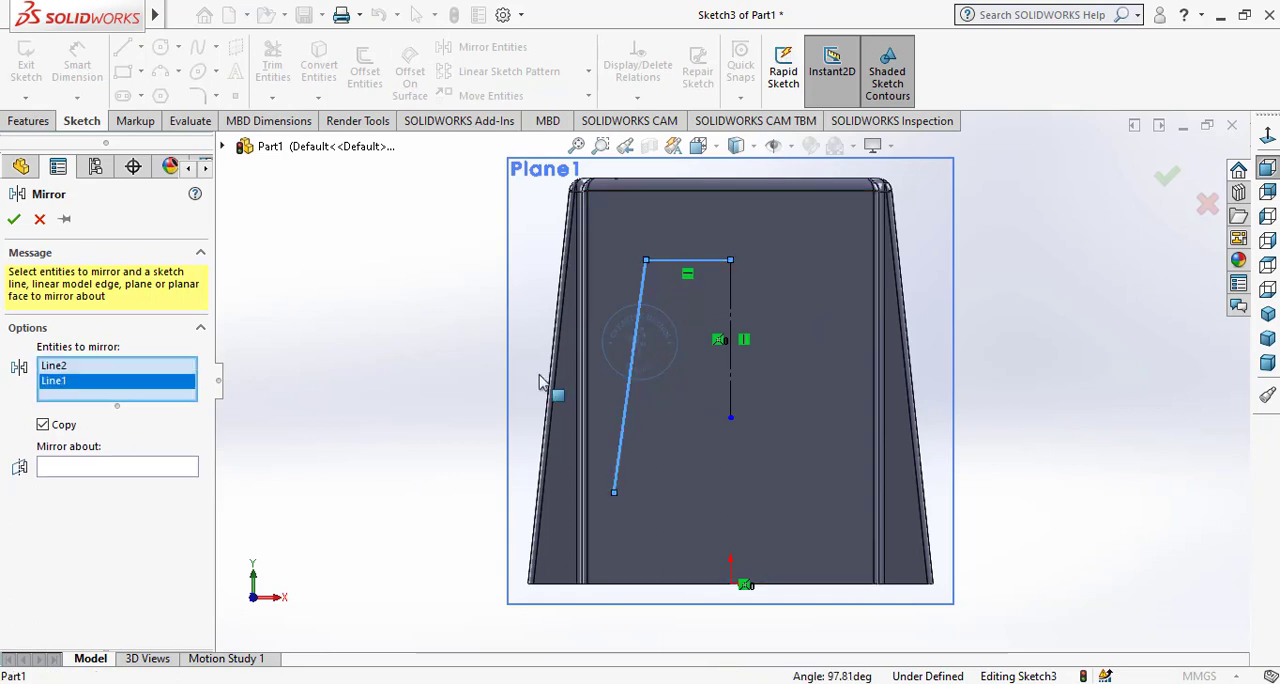
pyautogui.click(181, 464)
pyautogui.click(730, 396)
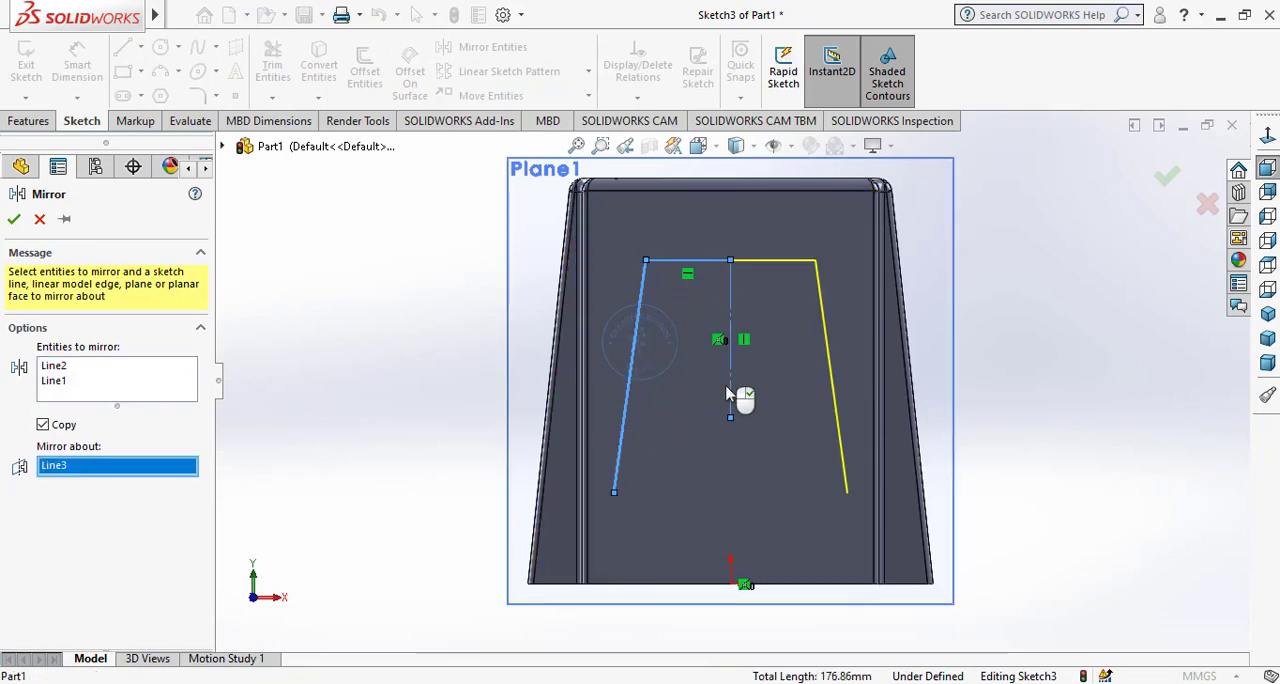
pyautogui.click(14, 218)
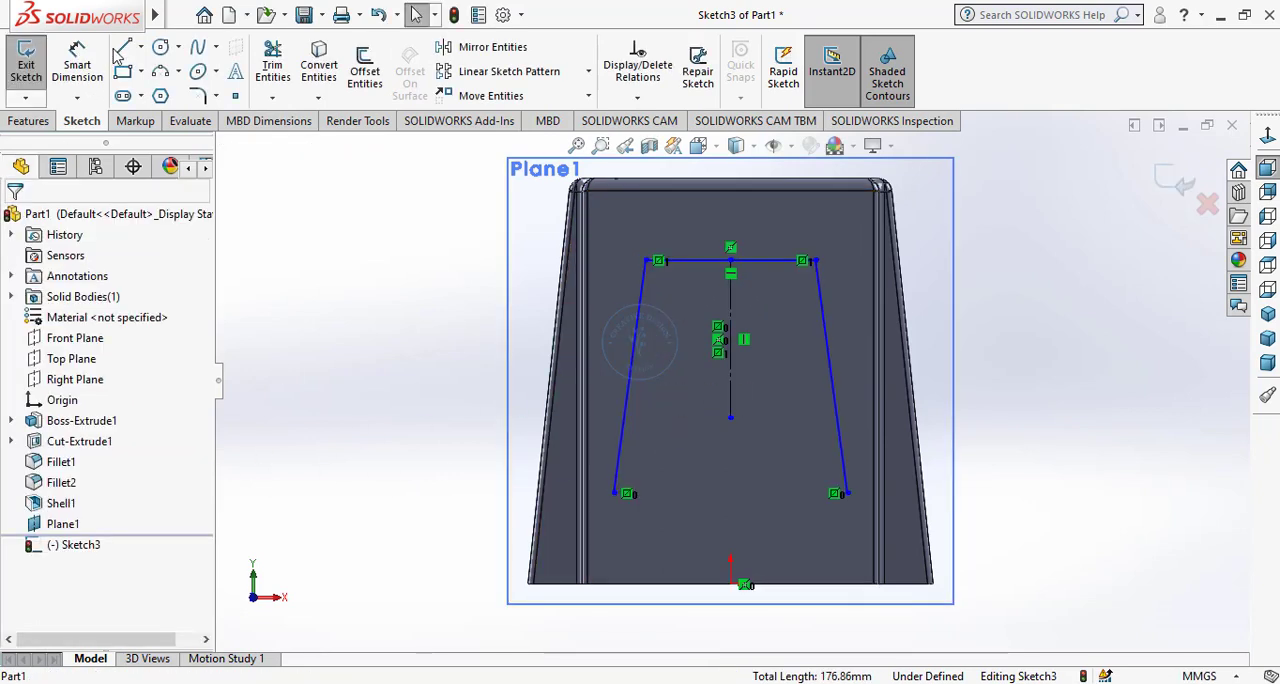
# Close the side-face profile with a horizontal line joining the lower ends of the two slanted lines.
pyautogui.click(122, 47)
pyautogui.click(614, 494)
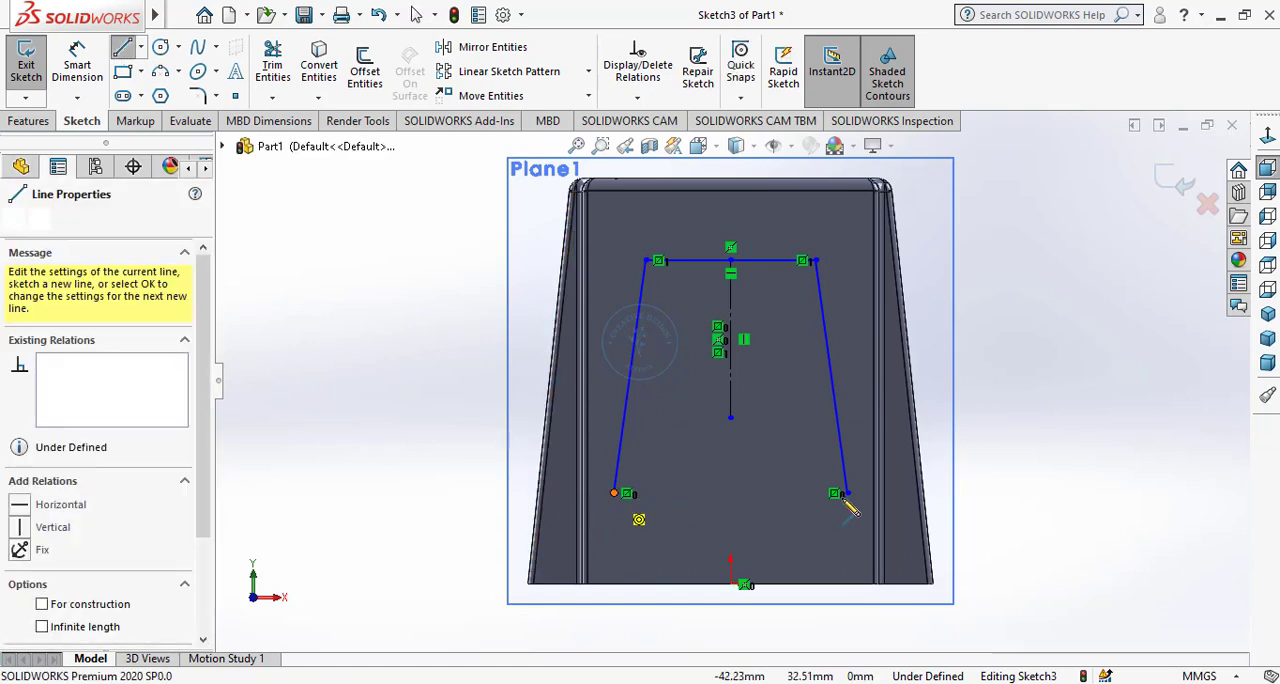
pyautogui.click(846, 493)
pyautogui.rightClick(714, 447)
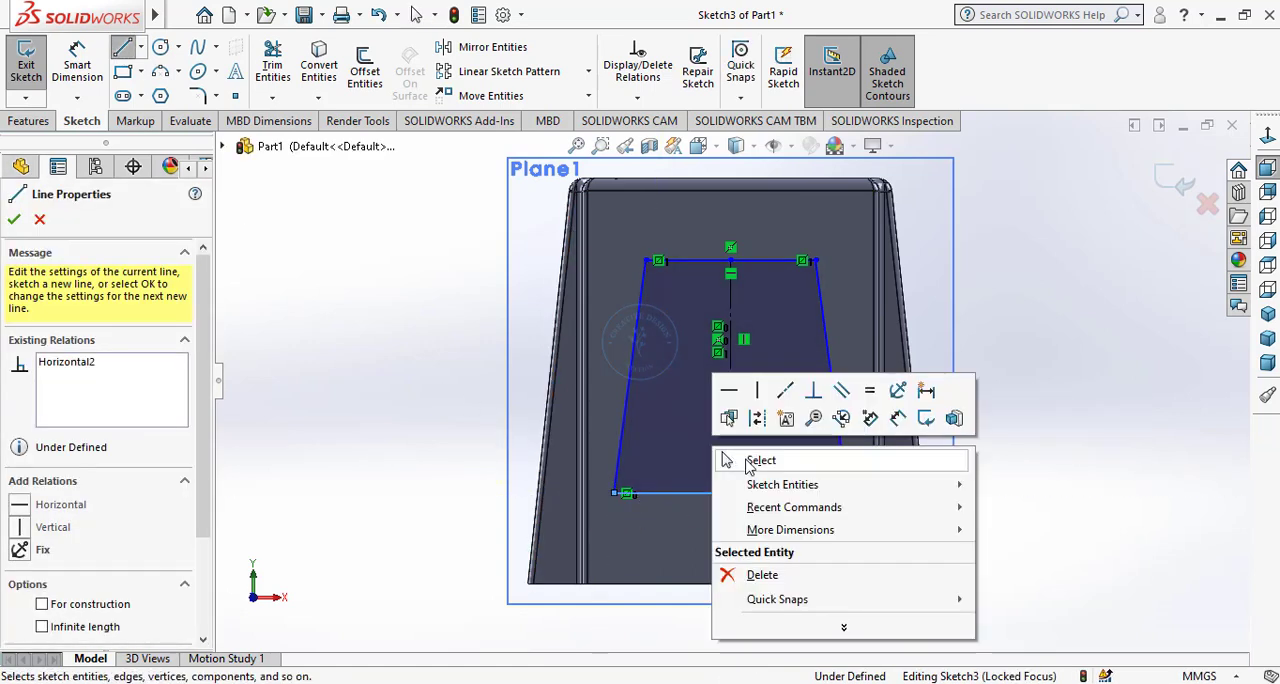
pyautogui.click(738, 457)
pyautogui.press('Escape')
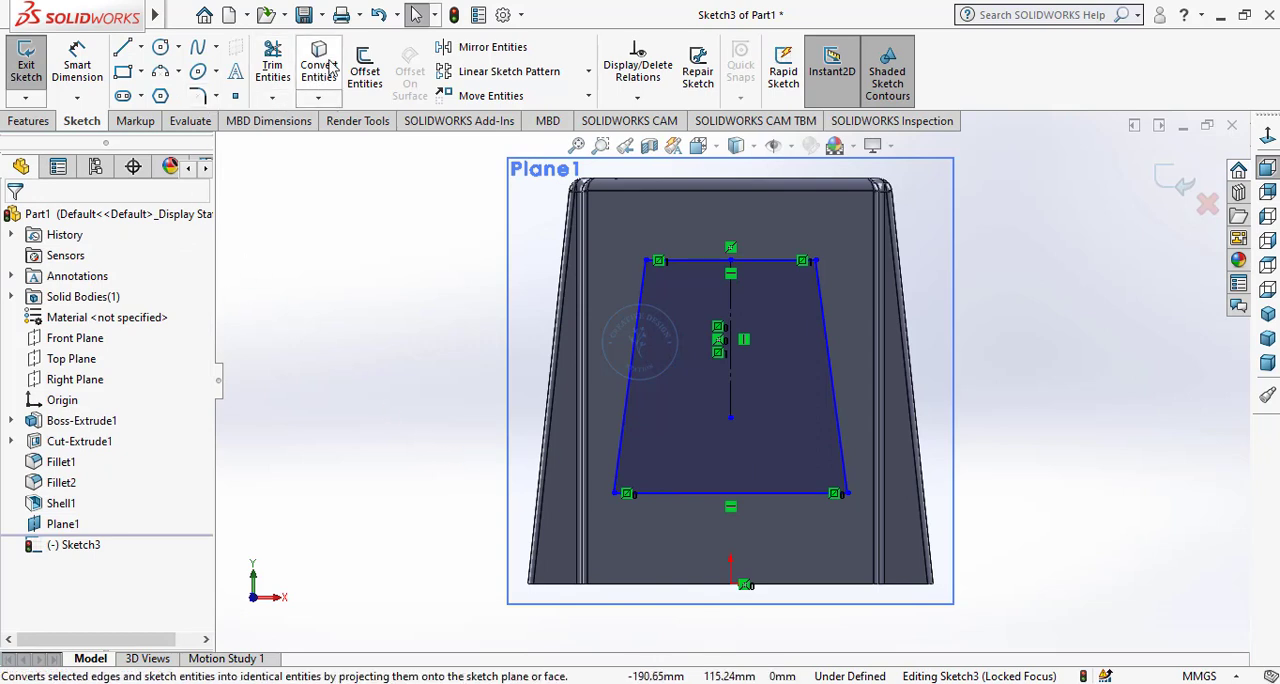
# Dimension the top horizontal line of the profile to 65 mm.
pyautogui.click(77, 65)
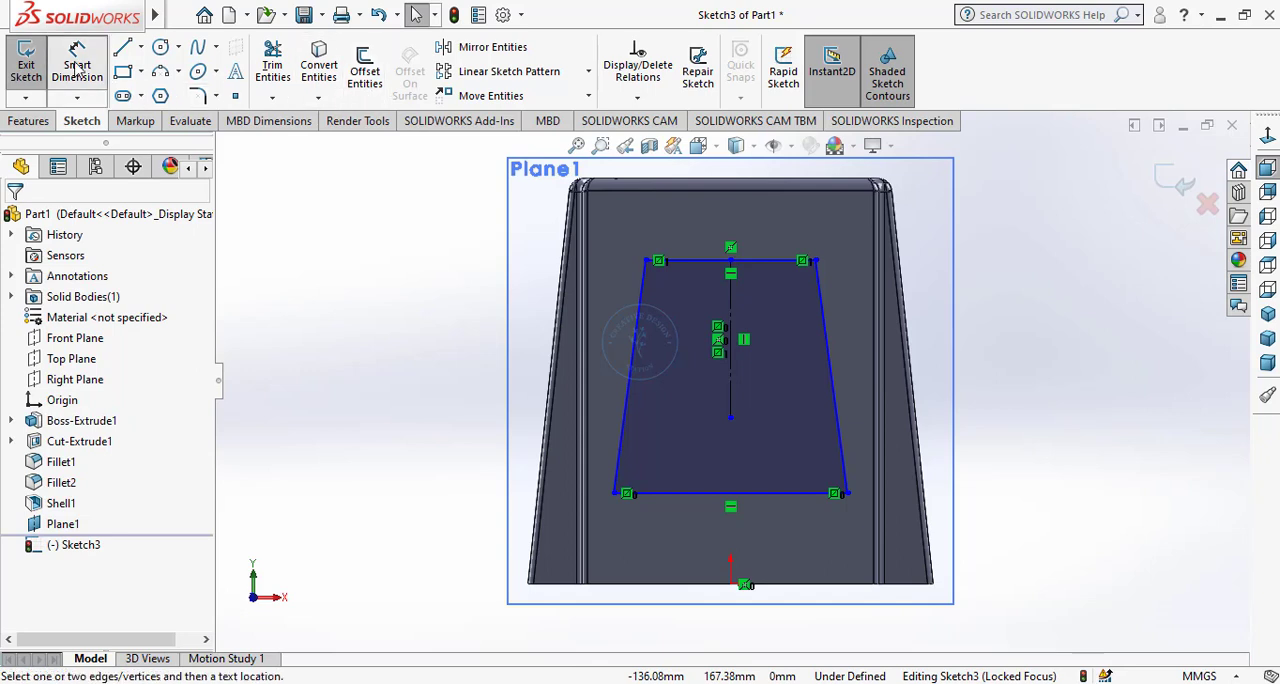
pyautogui.click(753, 258)
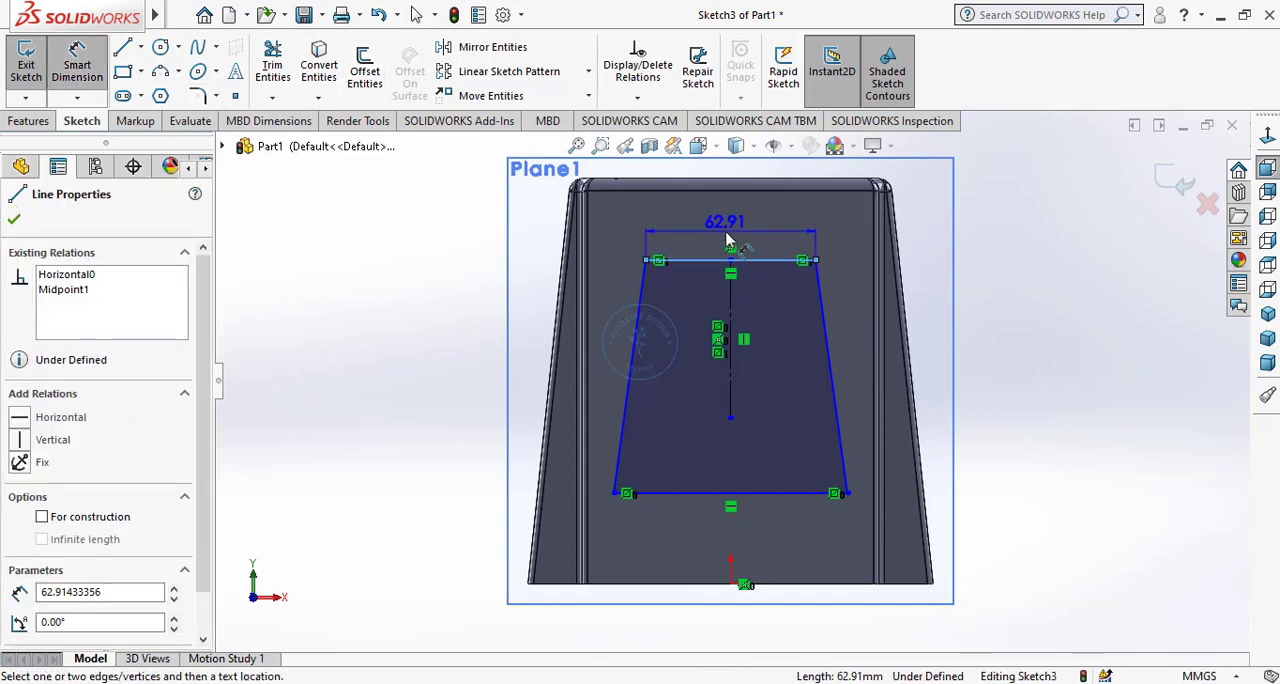
pyautogui.click(727, 240)
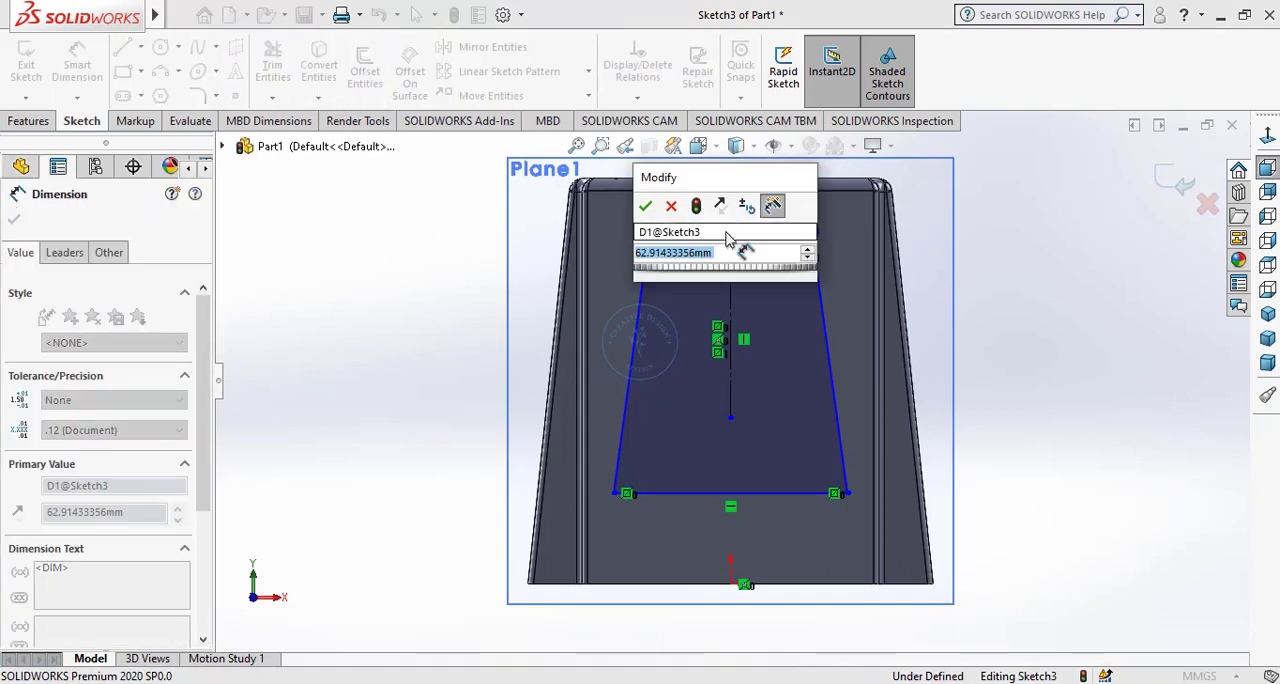
pyautogui.write('65')
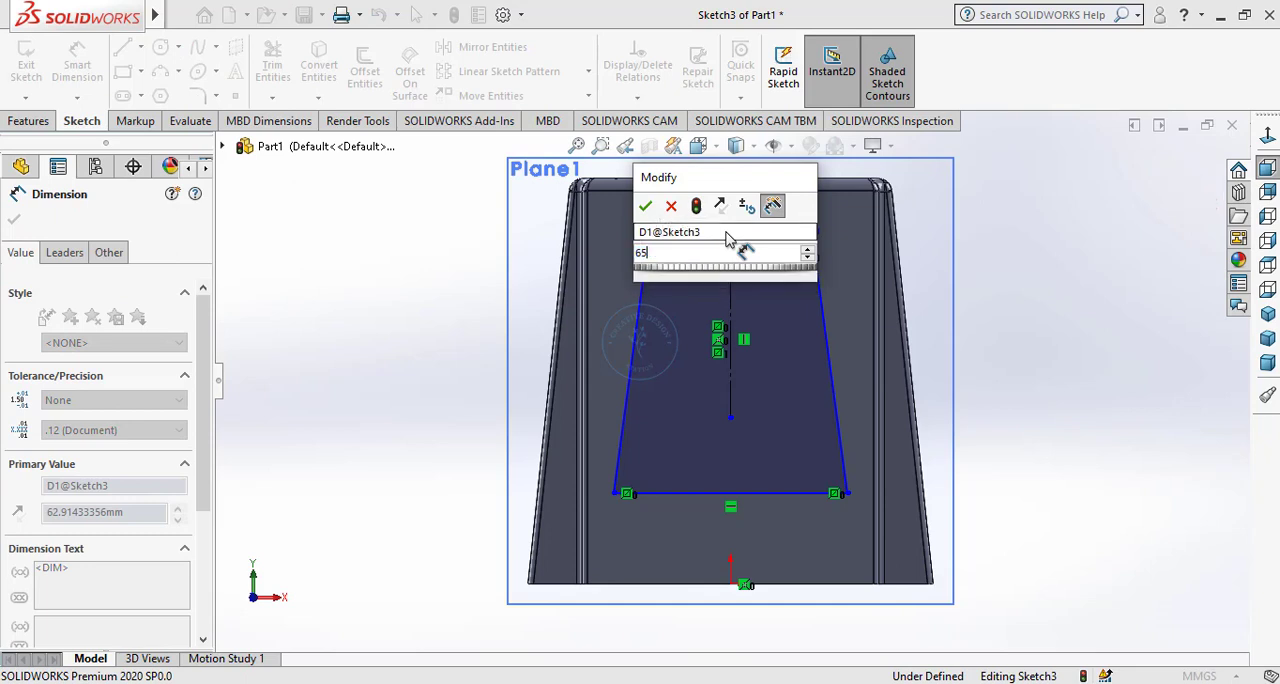
pyautogui.press('Return')
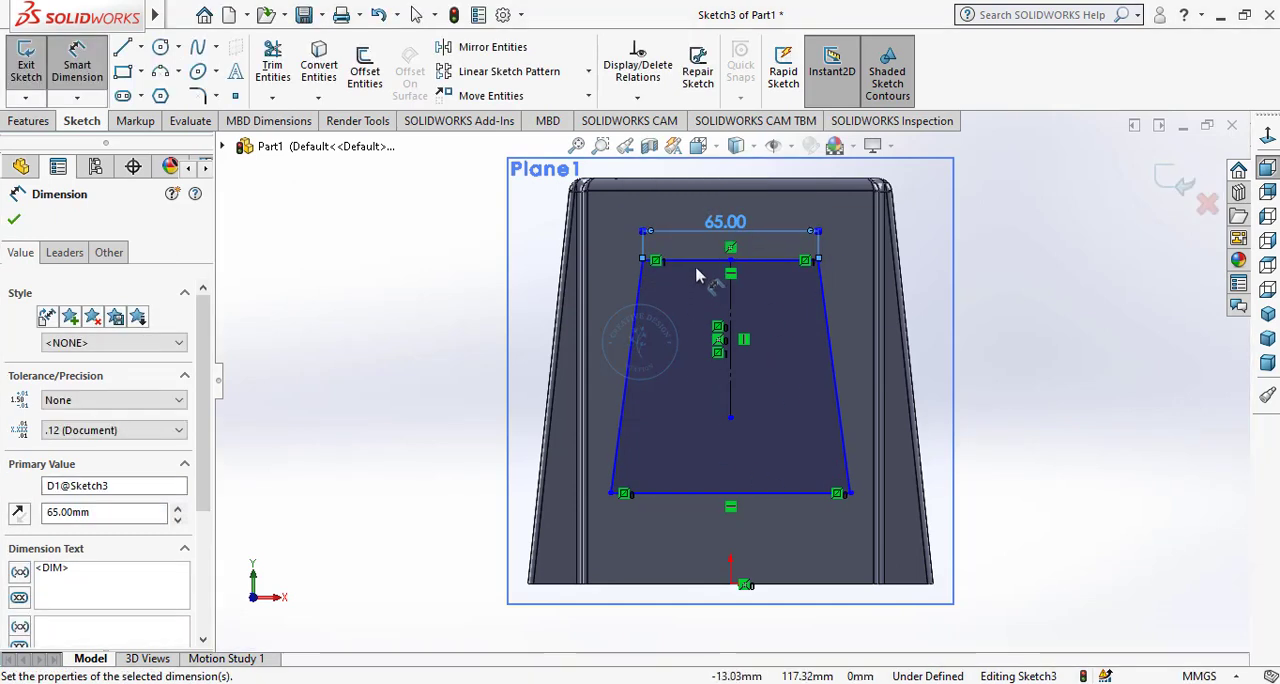
# Dimension the vertical distance between the profile's top and bottom lines to 90 mm.
pyautogui.click(707, 492)
pyautogui.click(702, 492)
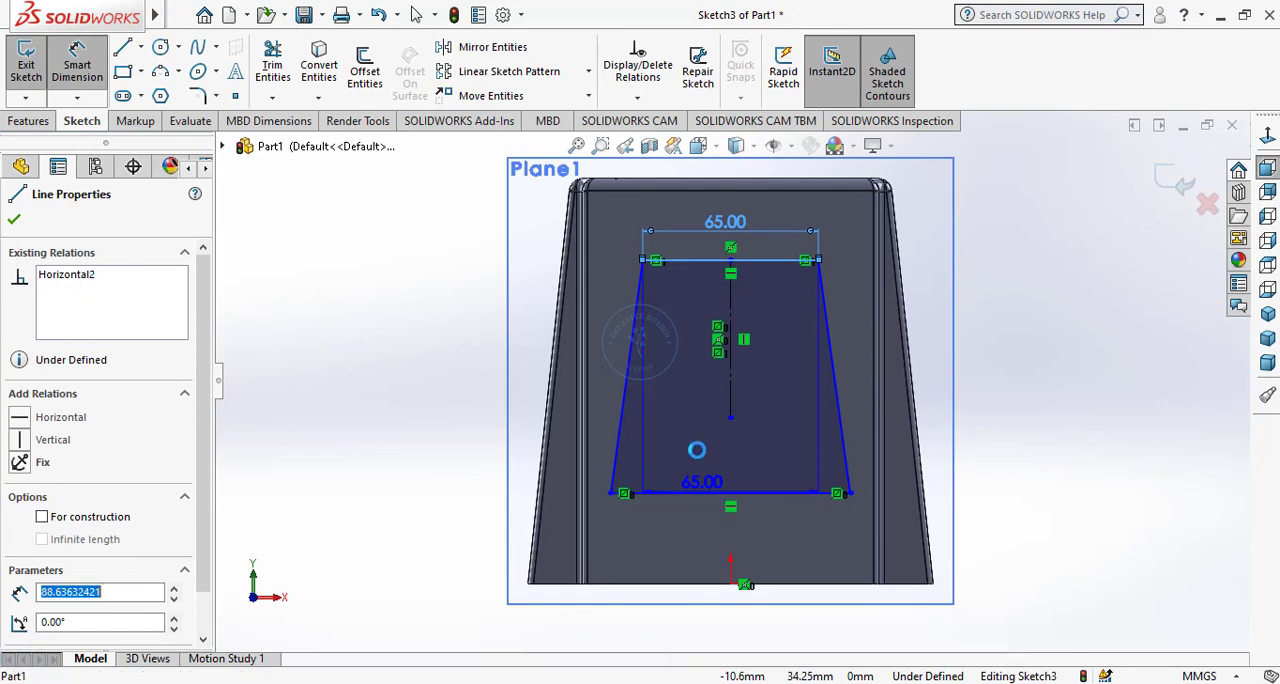
pyautogui.click(693, 391)
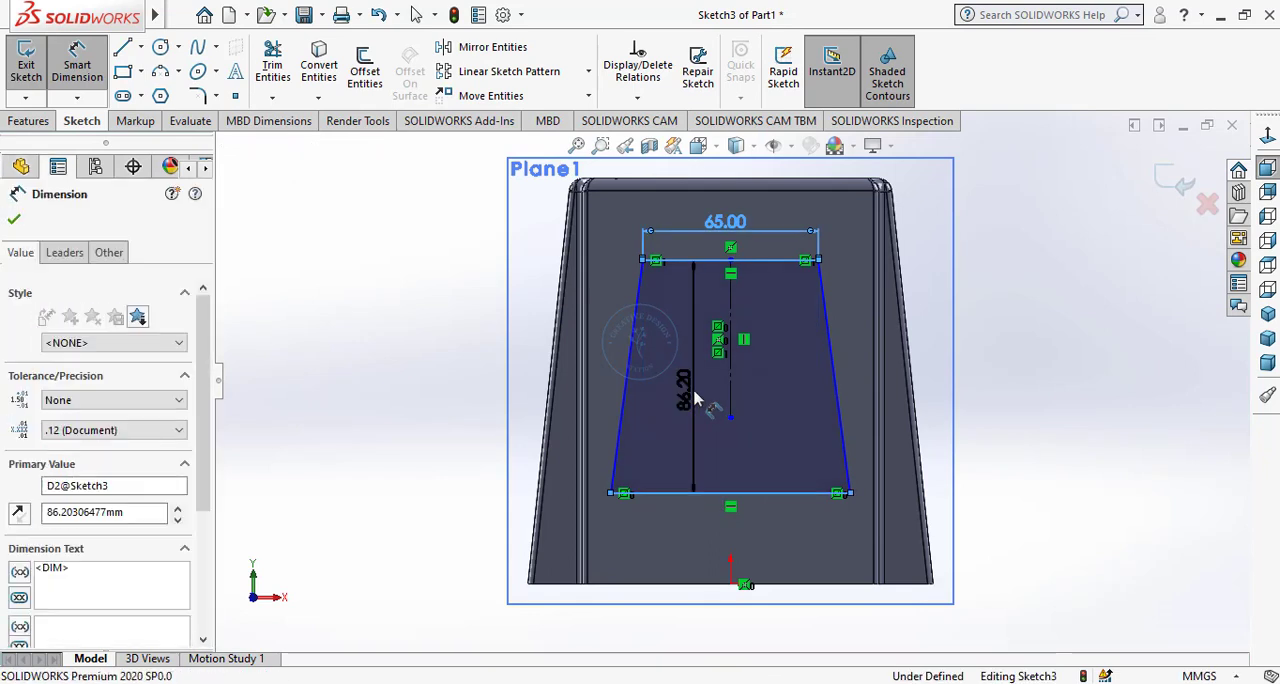
pyautogui.write('90')
pyautogui.press('Return')
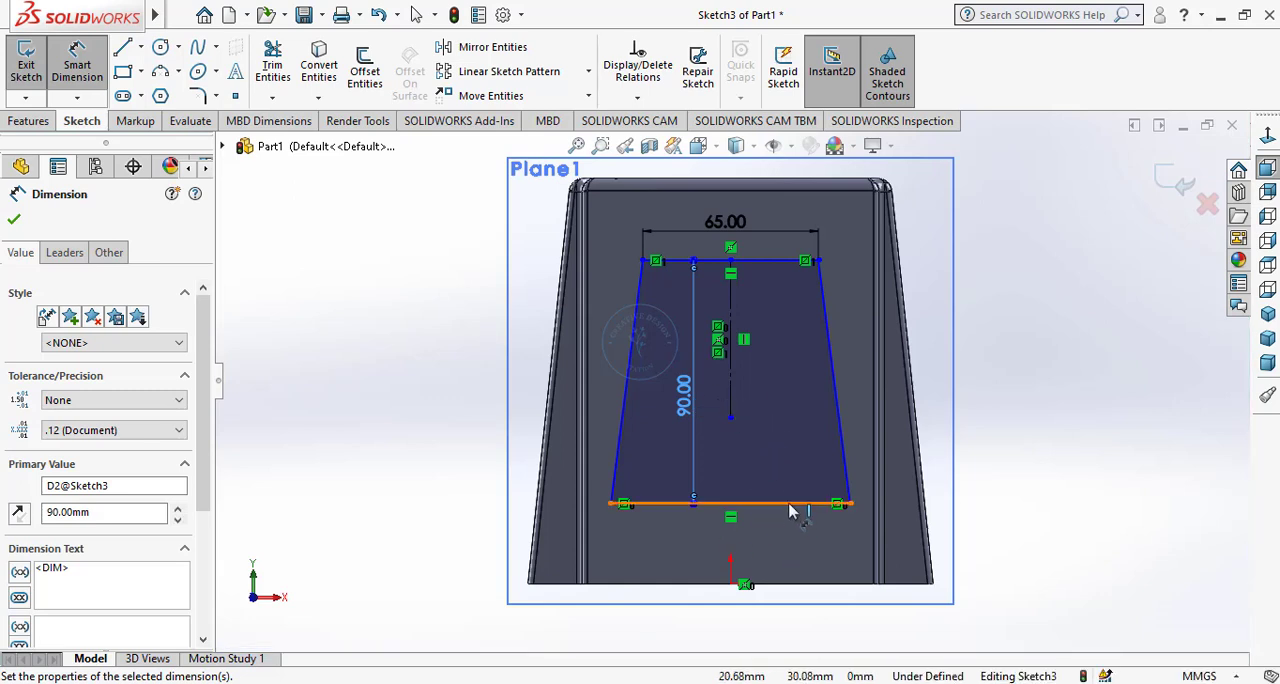
# Dimension the distance from the profile's bottom line to the block's bottom edge to 20 mm.
pyautogui.click(801, 583)
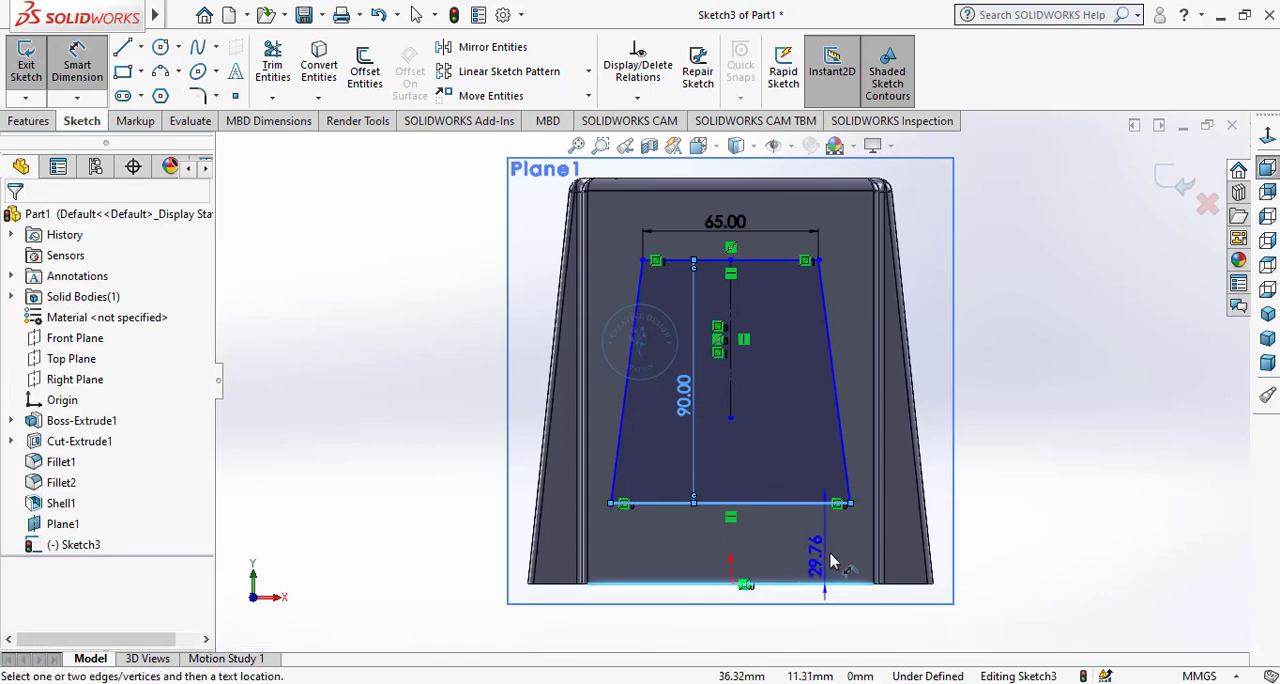
pyautogui.click(830, 562)
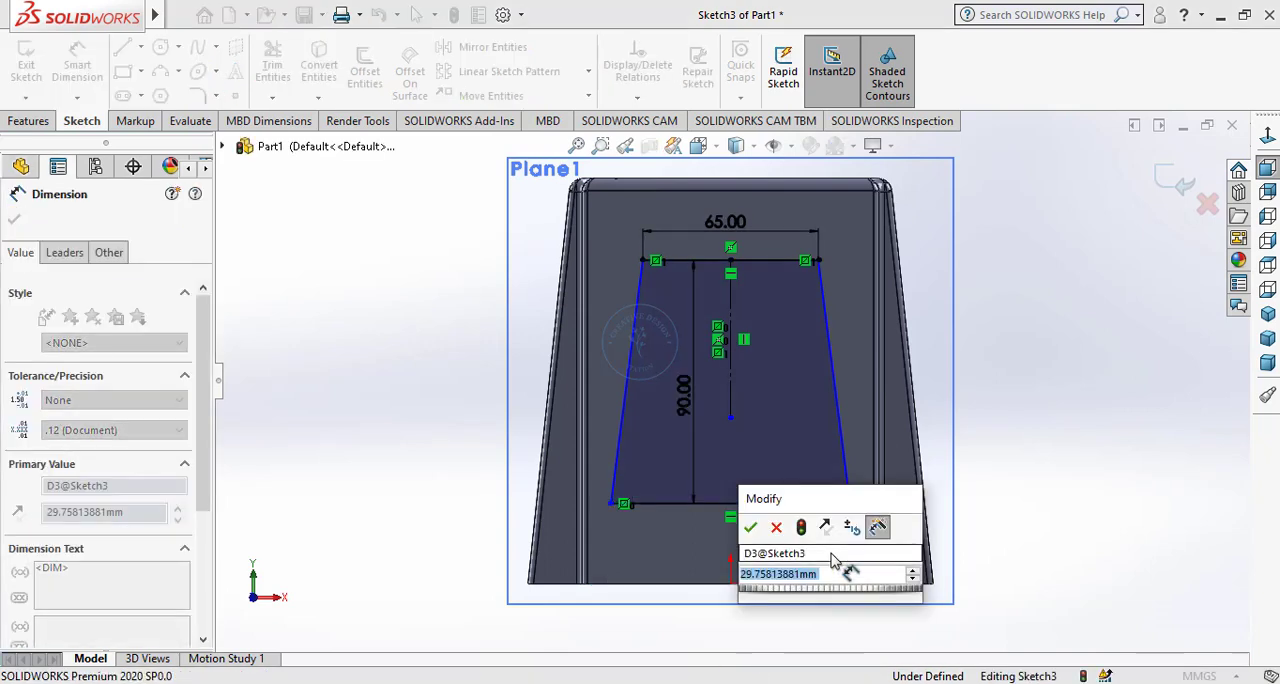
pyautogui.write('20')
pyautogui.press('Return')
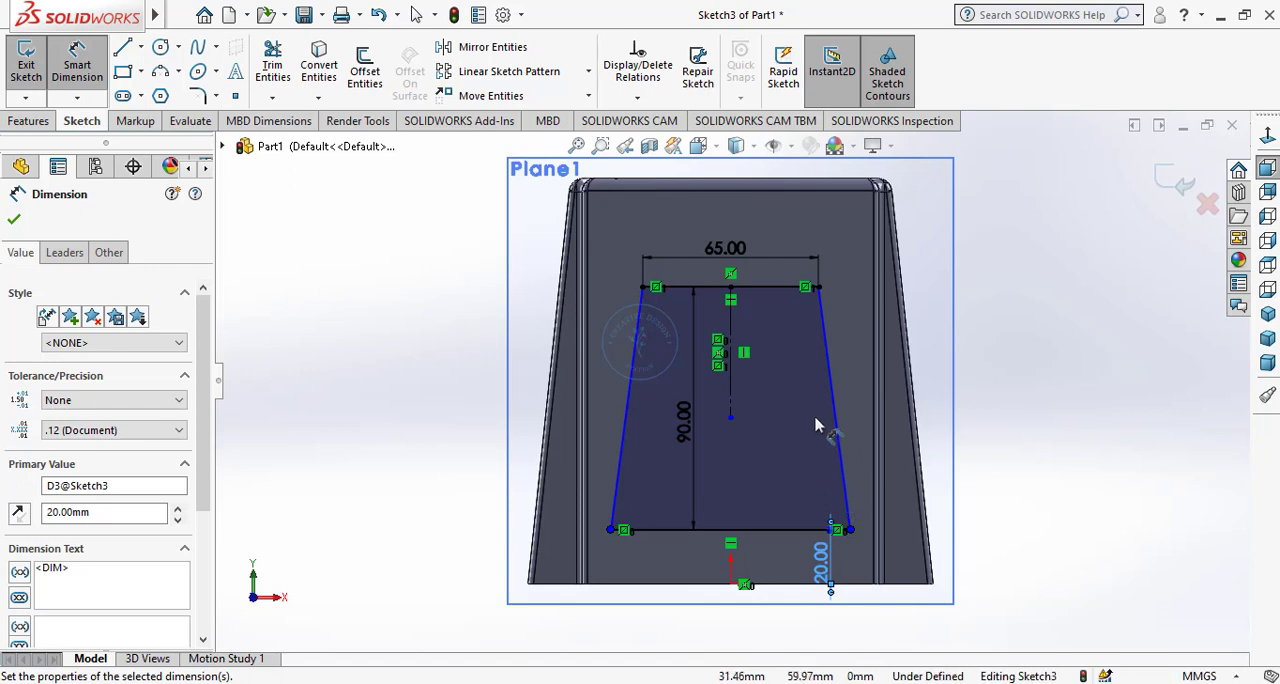
# Change the profile's height to 100 mm and its distance from the block's bottom edge to 15 mm.
pyautogui.doubleClick(695, 420)
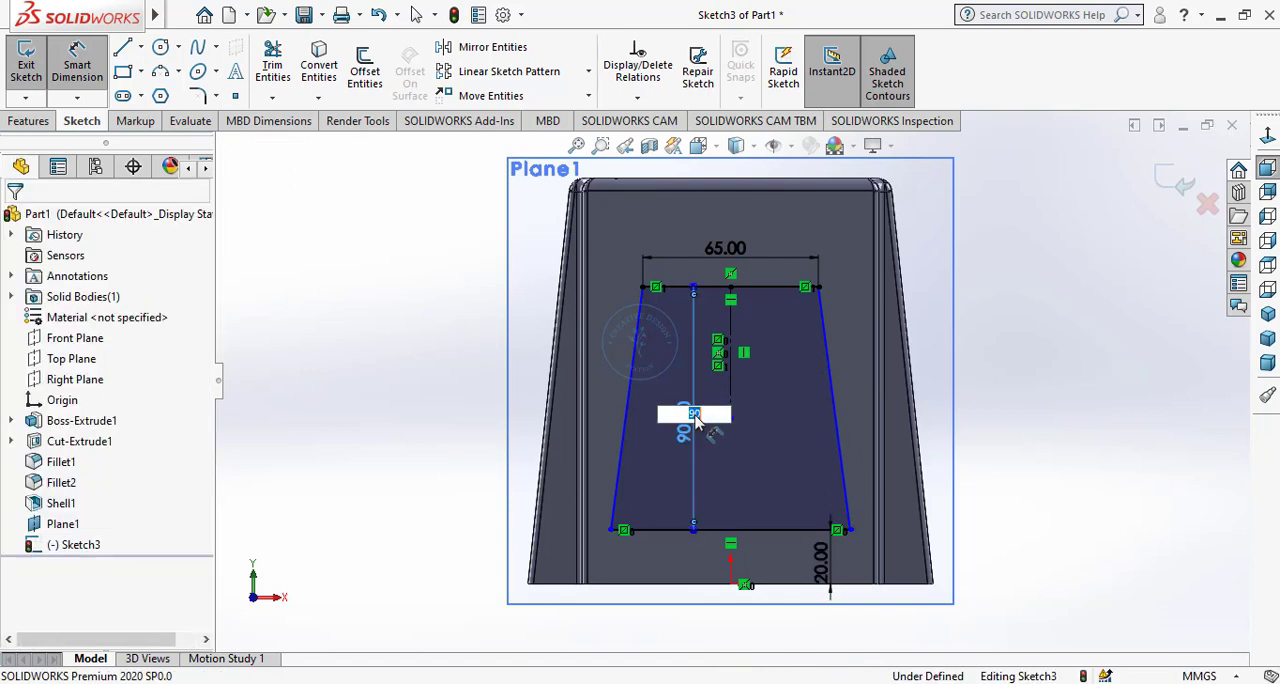
pyautogui.press('Return')
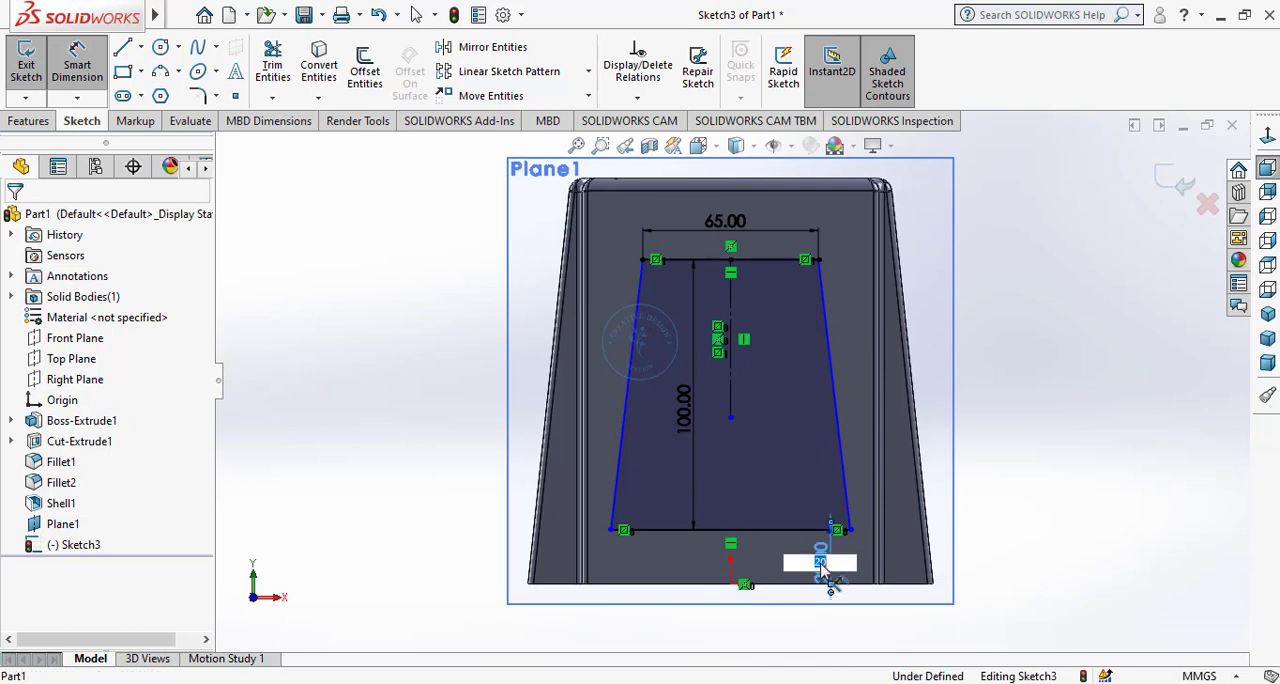
pyautogui.click(822, 565)
pyautogui.write('15')
pyautogui.press('Return')
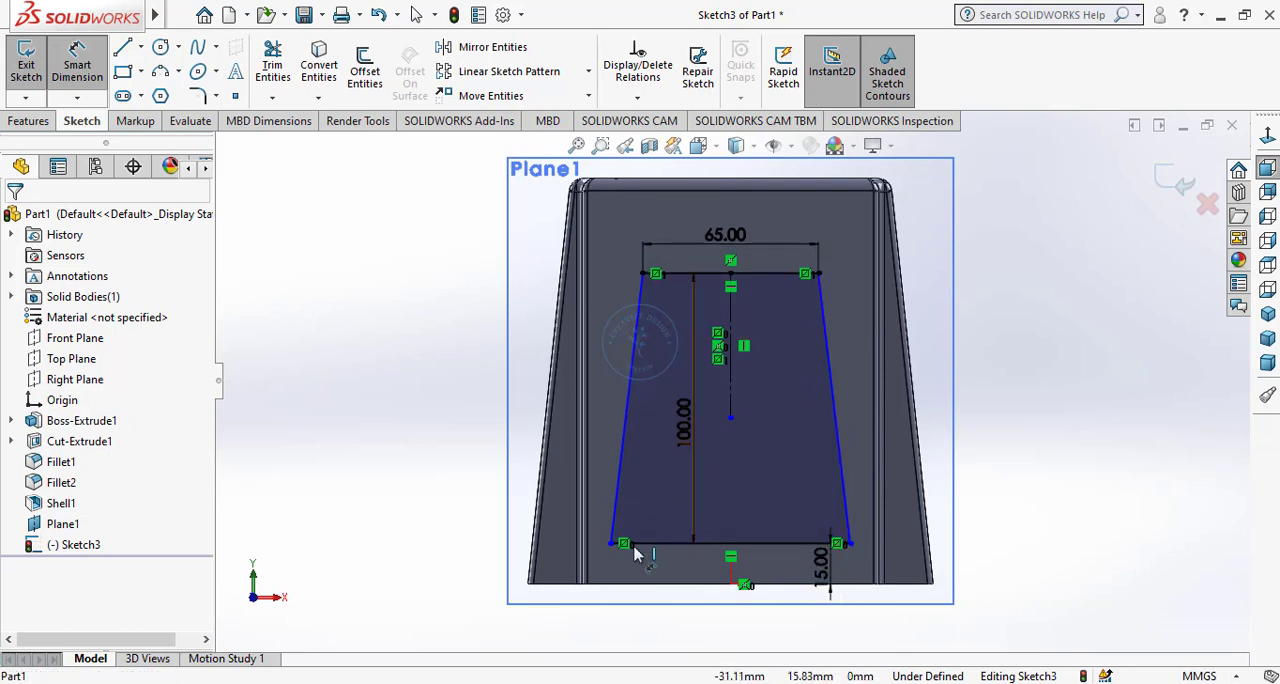
pyautogui.rightClick(355, 368)
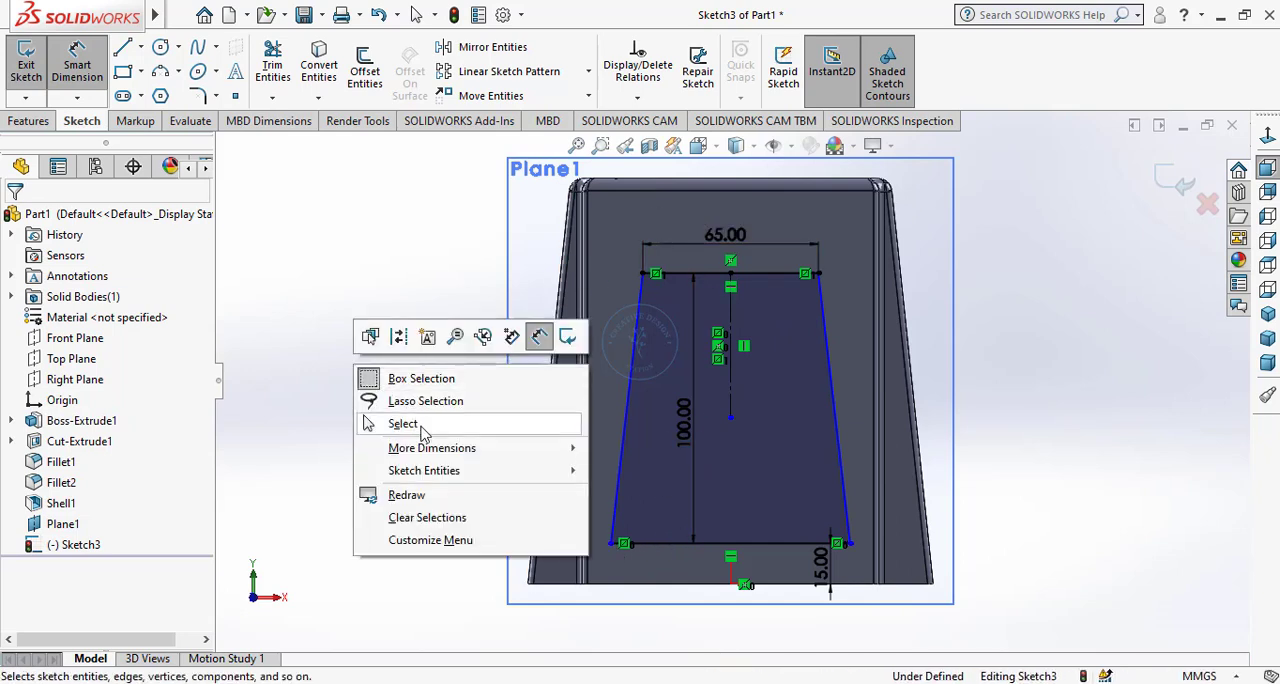
pyautogui.click(424, 432)
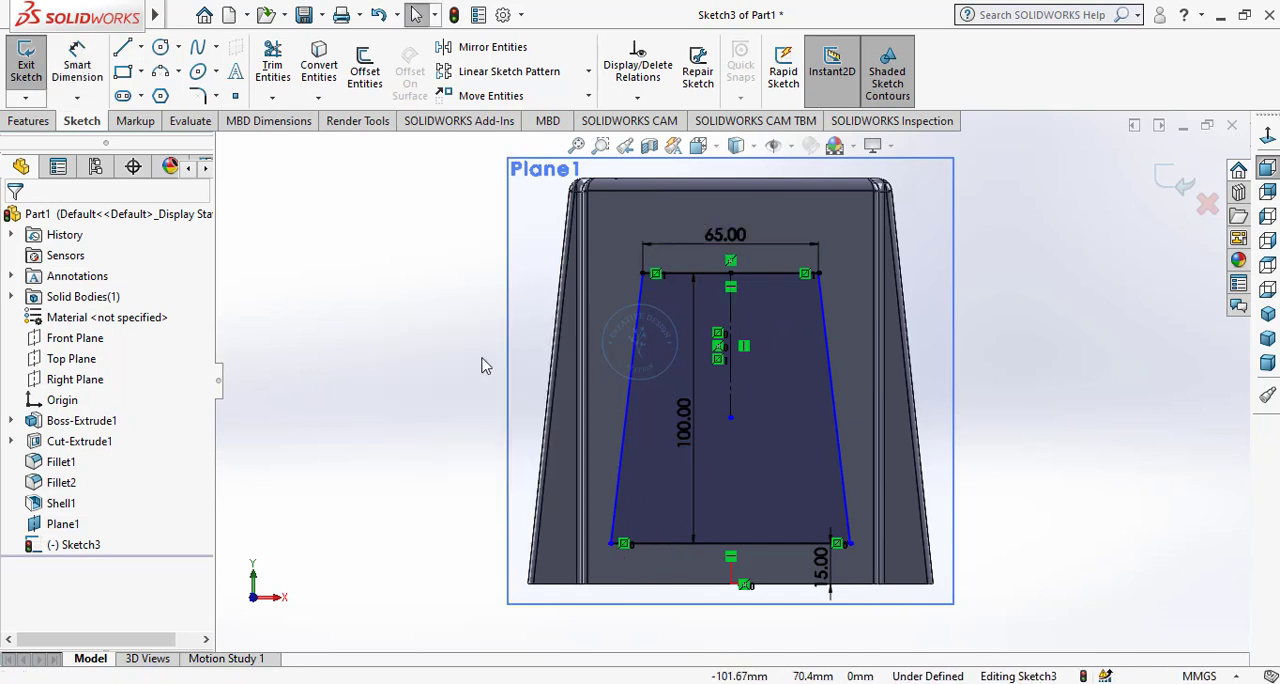
# Fully define all entities in the sketch and set the added horizontal dimension from the origin to the lower corner to 45 mm.
pyautogui.click(636, 100)
pyautogui.click(677, 165)
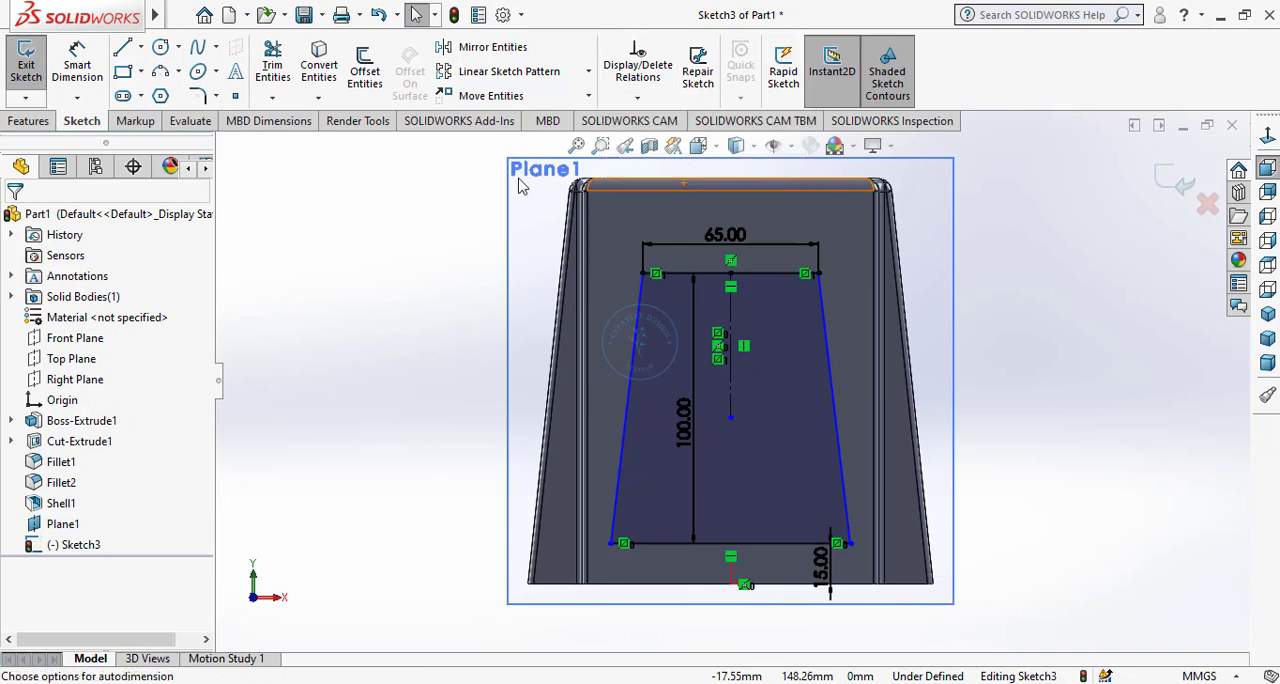
pyautogui.click(88, 318)
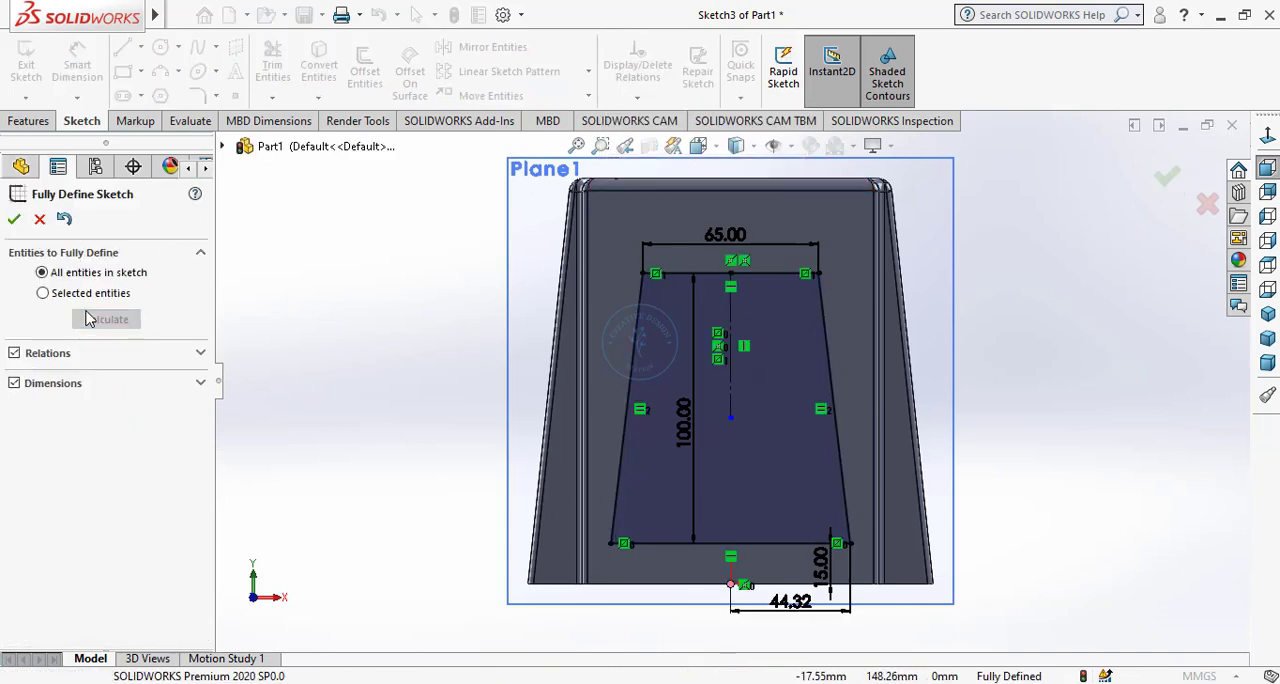
pyautogui.click(14, 220)
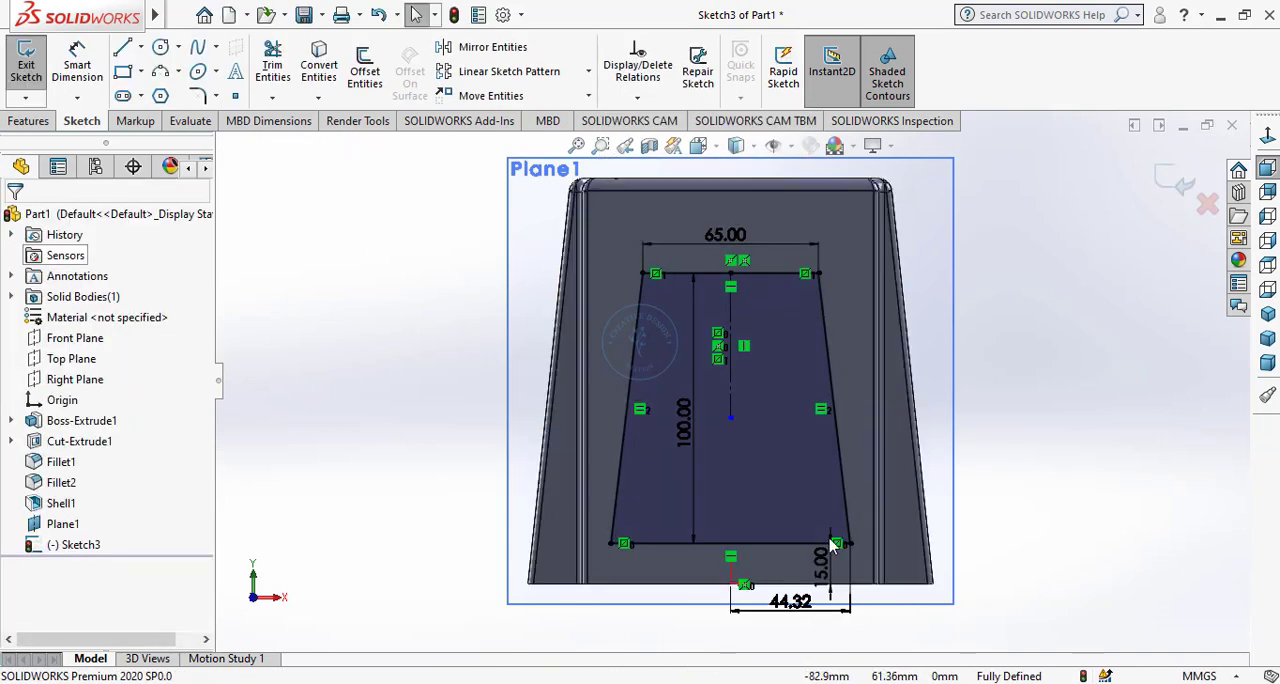
pyautogui.click(800, 618)
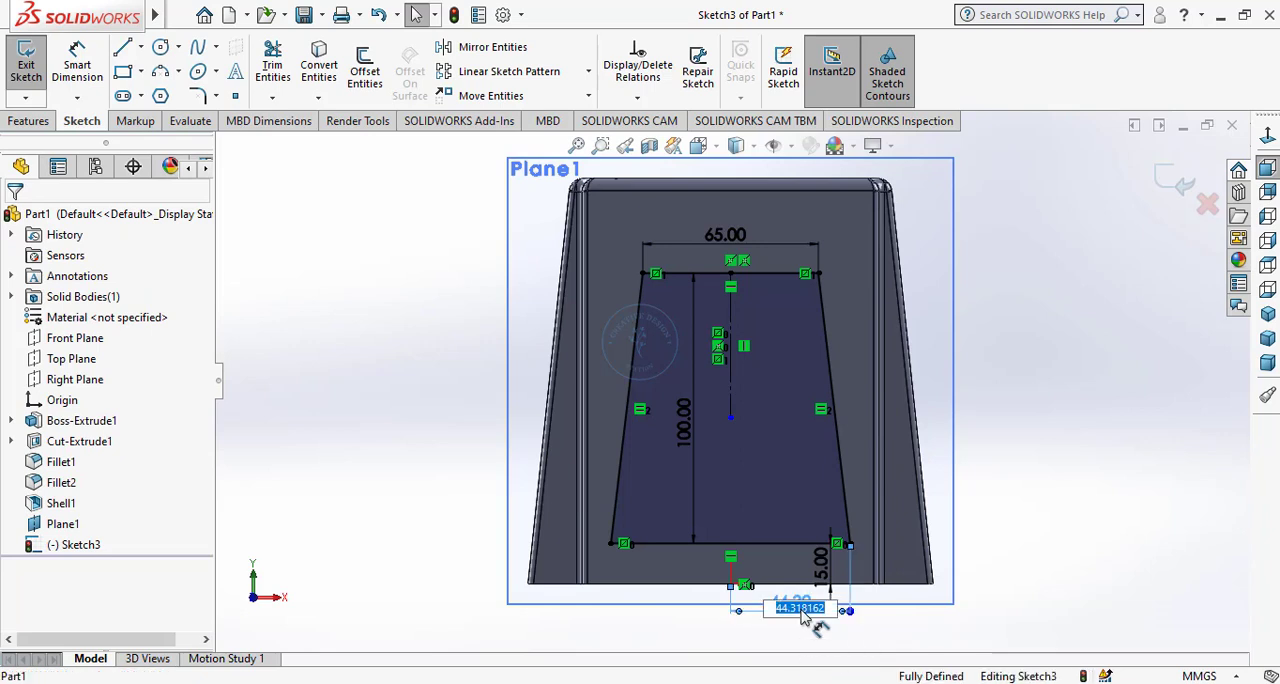
pyautogui.press('Return')
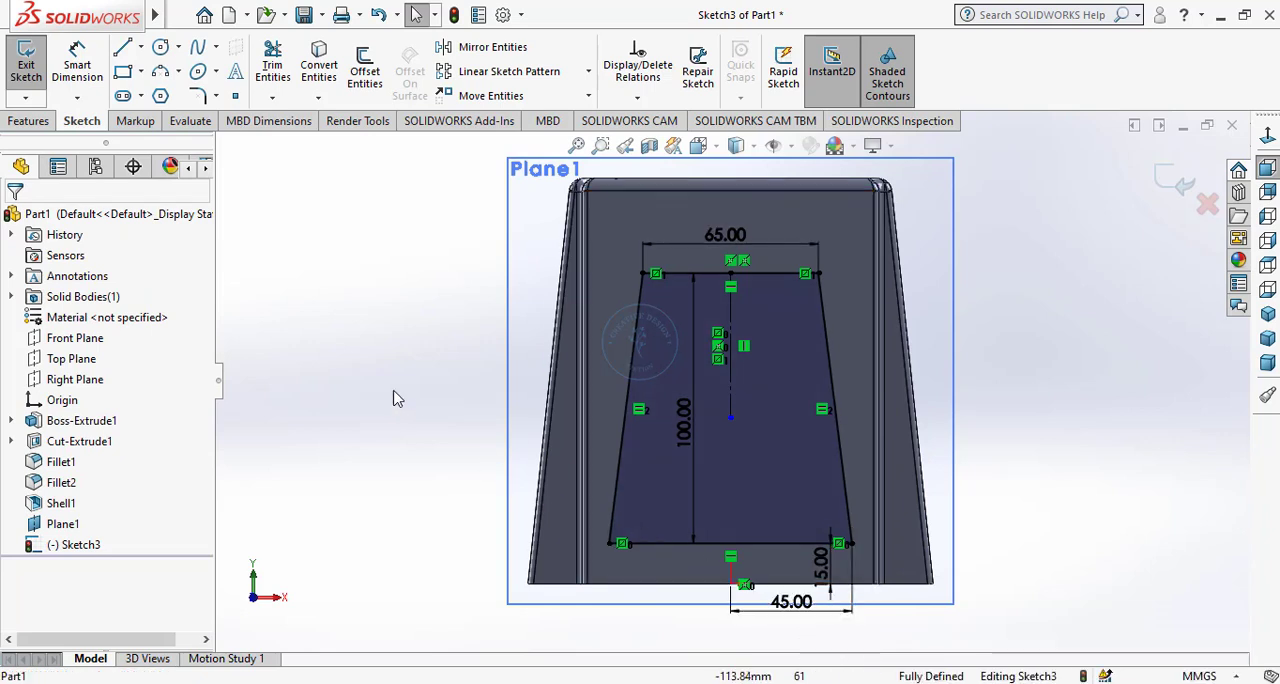
# Cut-extrude the trapezoidal profile through the block with a blind depth of 150 mm from the sketch plane.
pyautogui.click(40, 126)
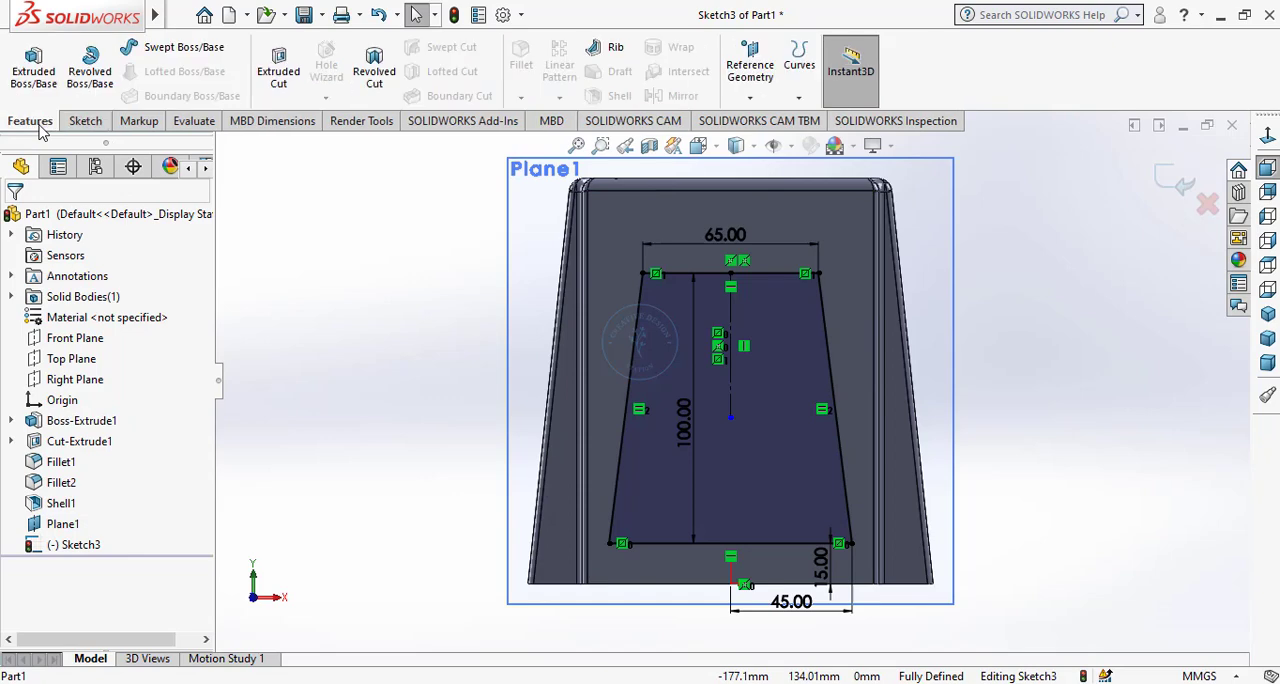
pyautogui.click(280, 78)
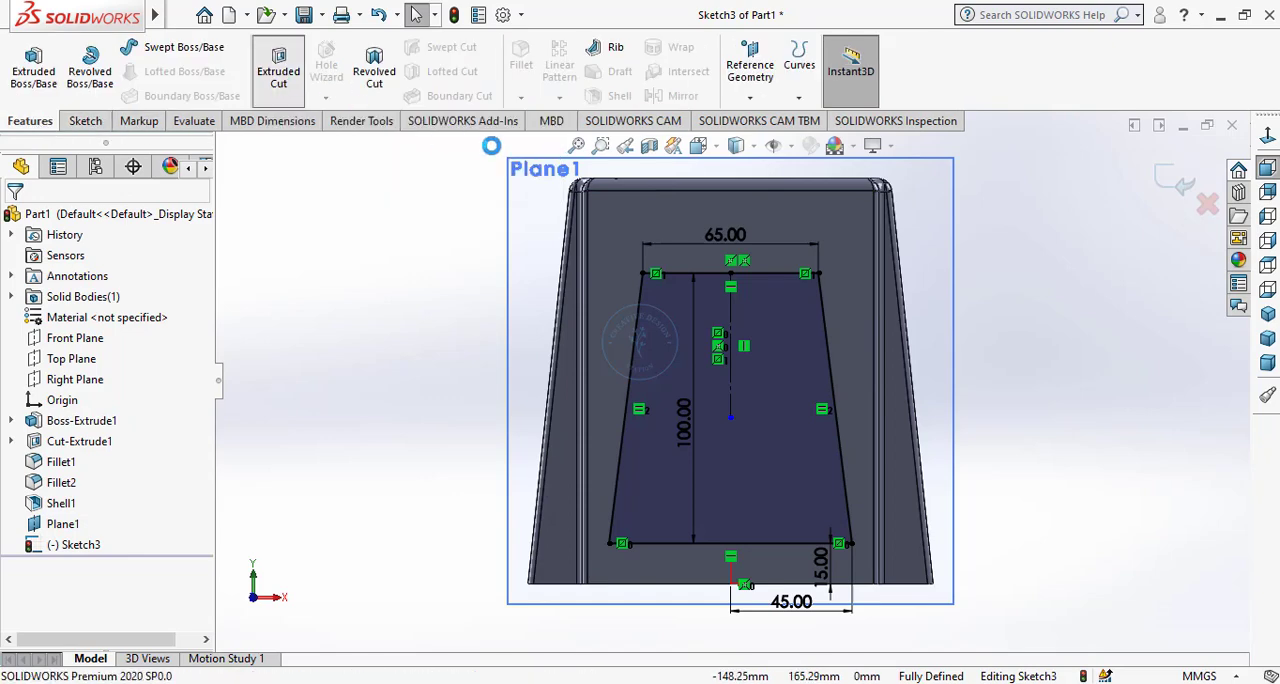
pyautogui.click(1267, 313)
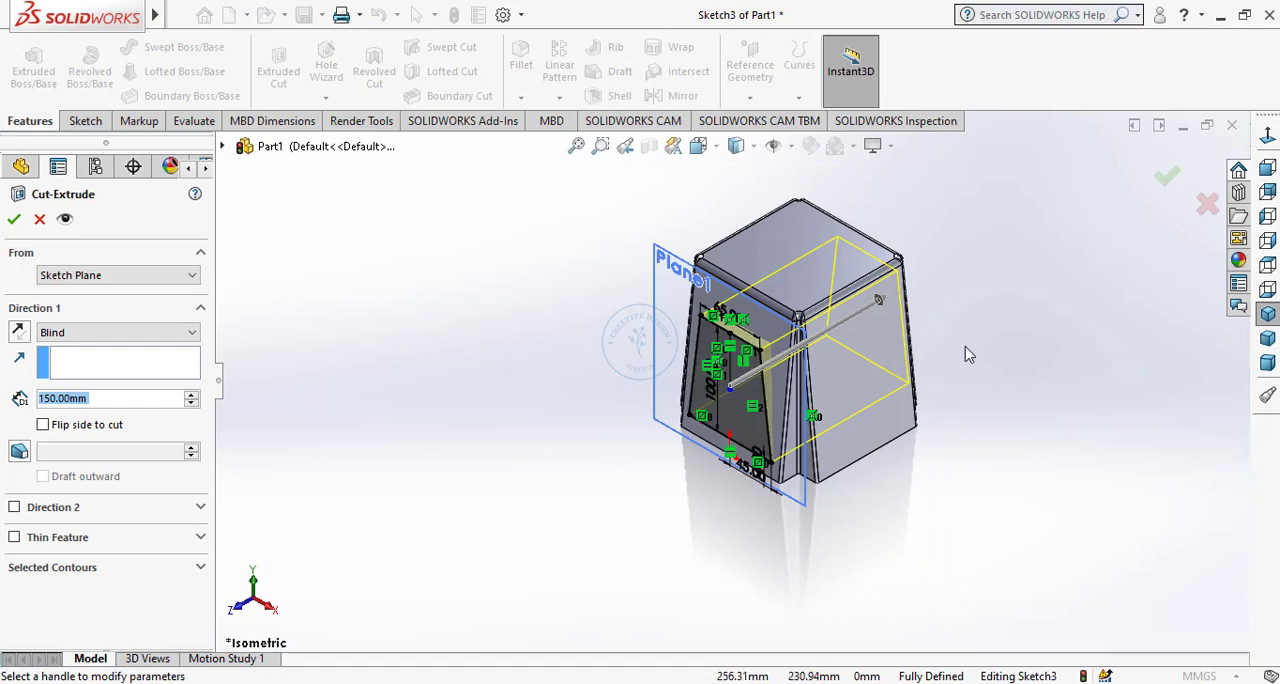
pyautogui.scroll(-3, 967, 354)
pyautogui.moveTo(897, 418); pyautogui.dragTo(858, 437, button='middle')
pyautogui.scroll(-4, 830, 425)
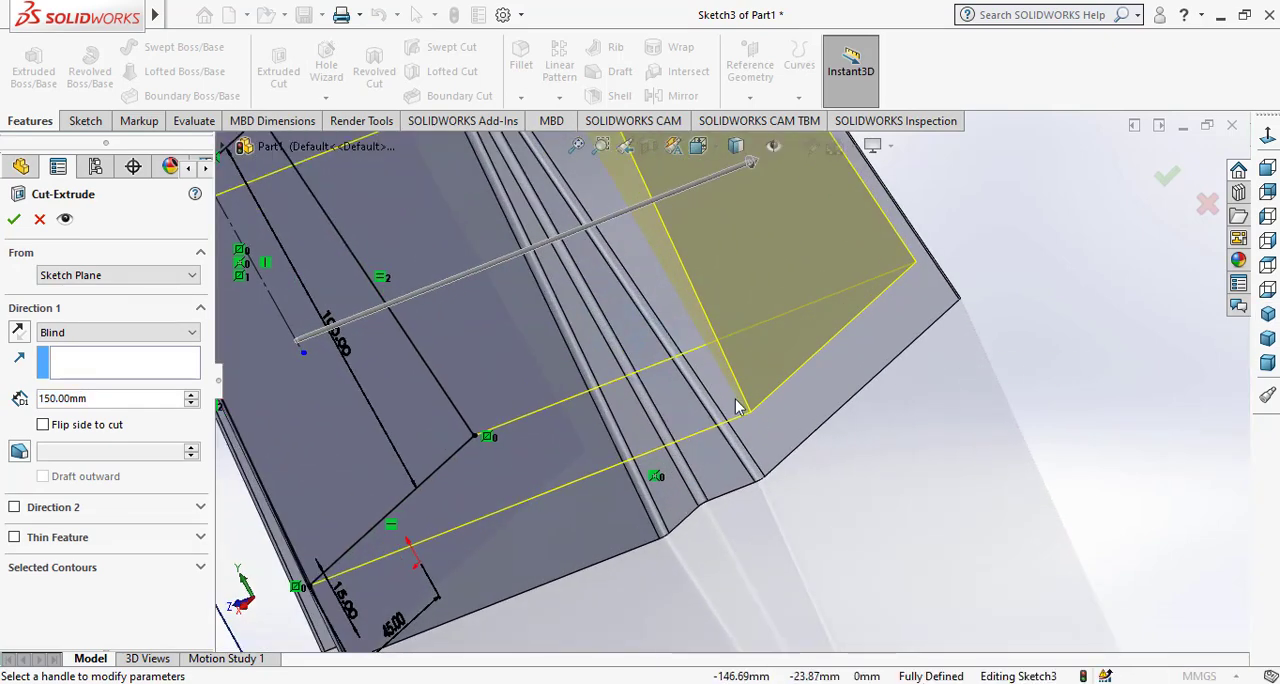
pyautogui.click(16, 226)
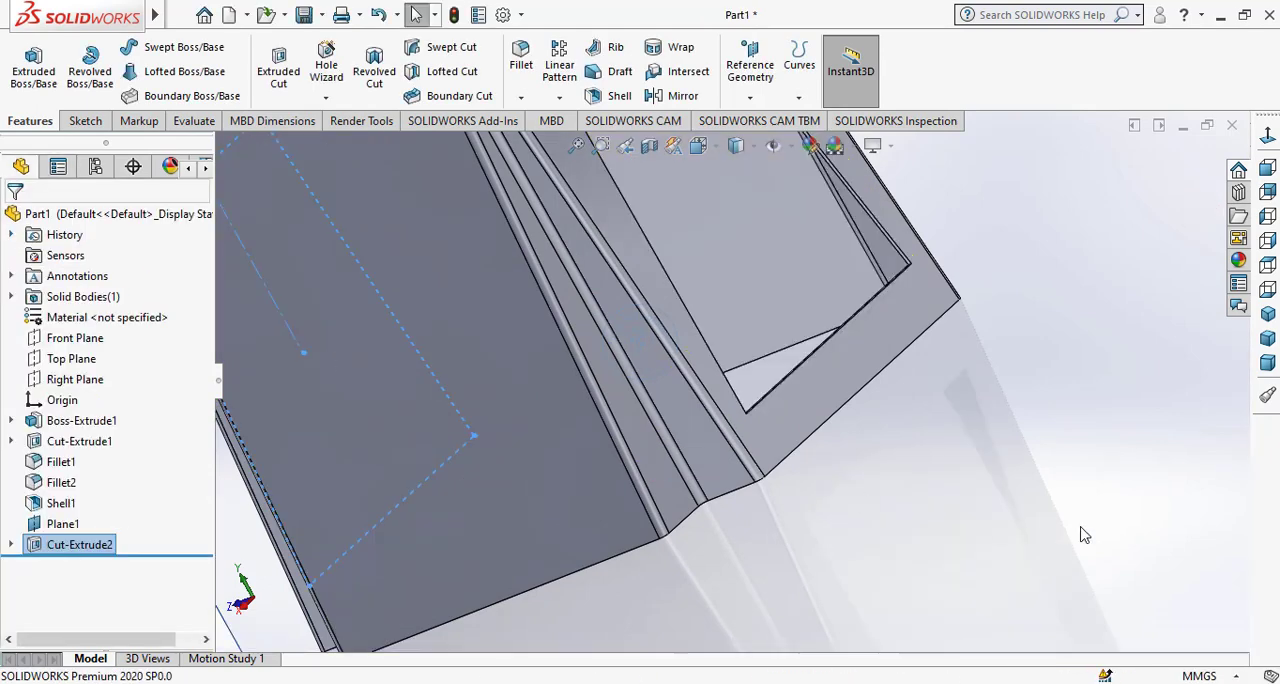
# Hide the offset reference plane and view the block with its new side openings.
pyautogui.click(893, 461)
pyautogui.scroll(4, 893, 461)
pyautogui.moveTo(800, 460); pyautogui.dragTo(936, 379, button='middle')
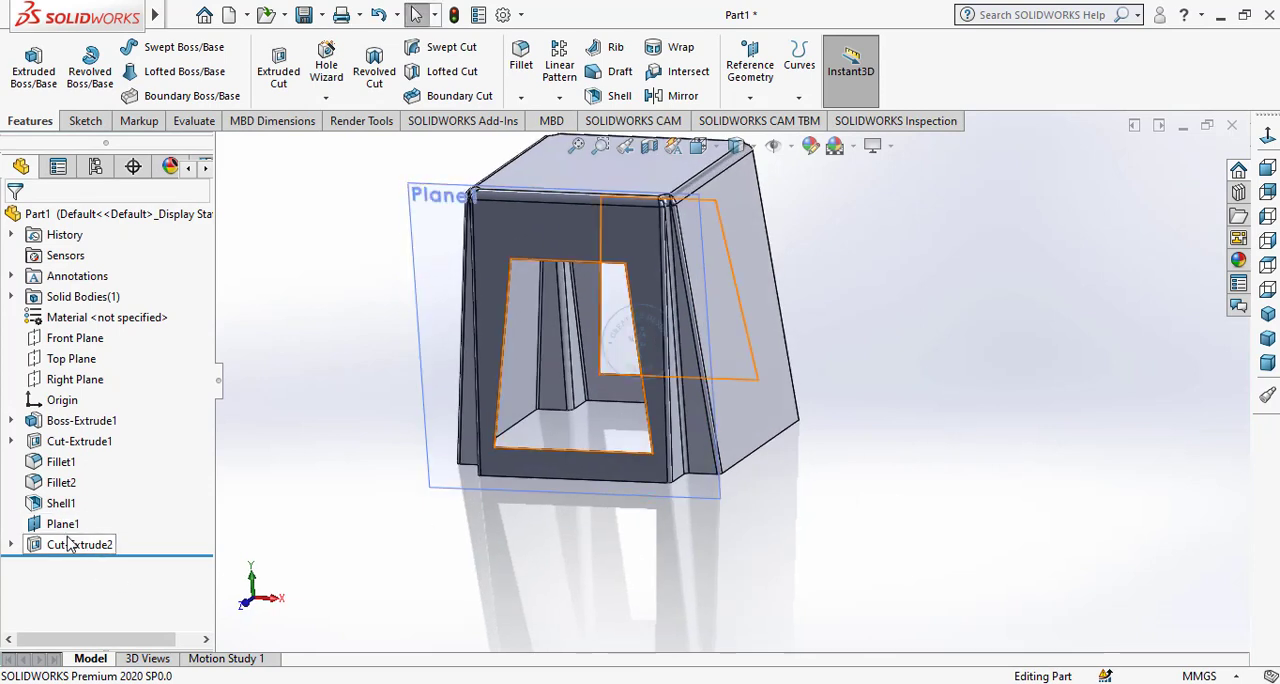
pyautogui.click(62, 524)
pyautogui.click(111, 503)
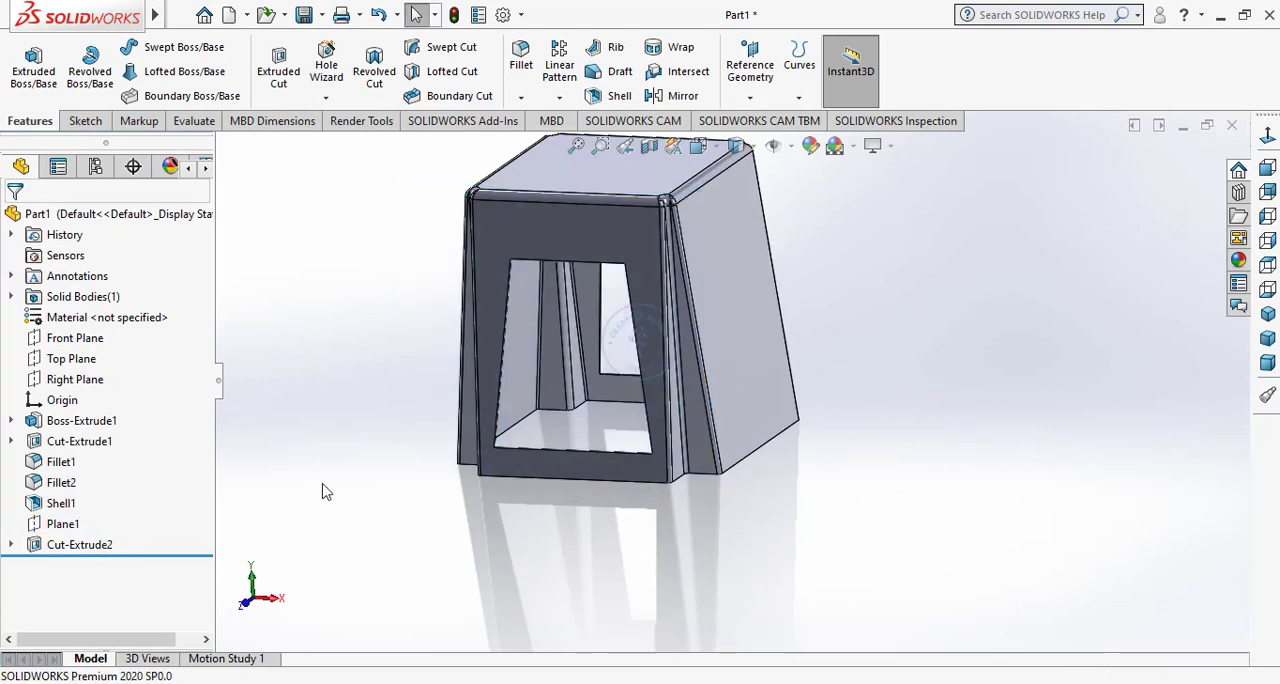
# Create a reference plane offset 75 mm from the Right Plane, on the block's outer side.
pyautogui.click(750, 68)
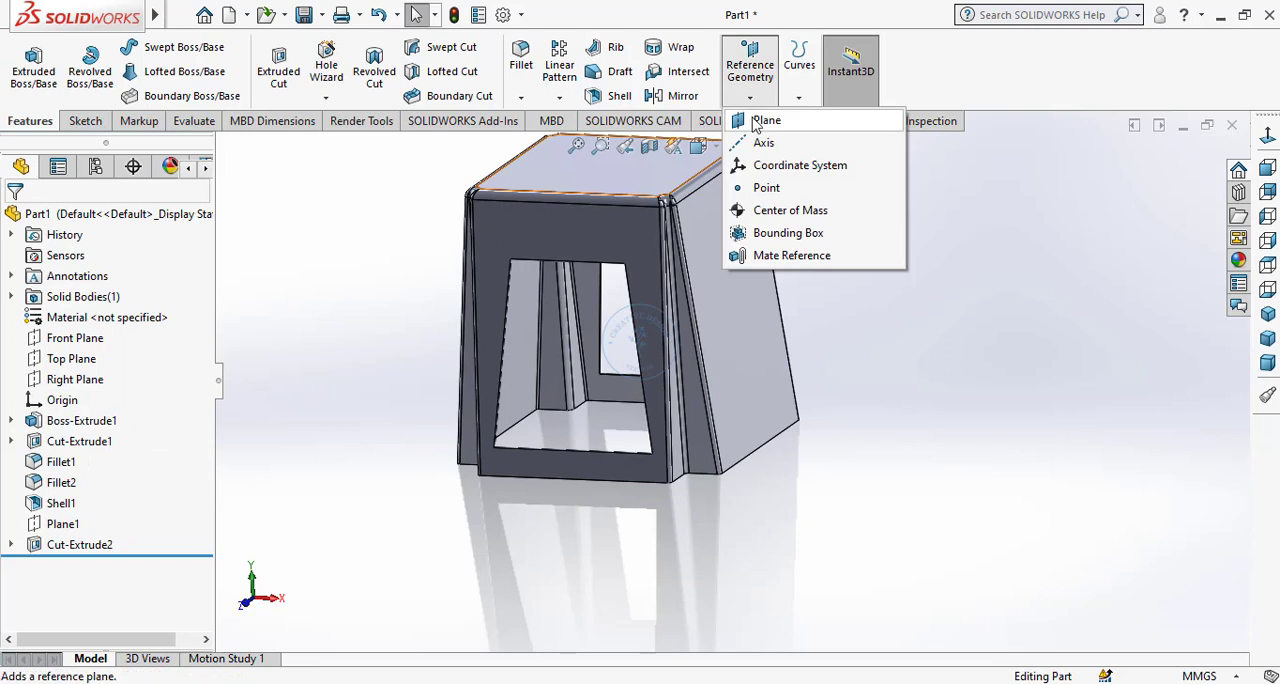
pyautogui.click(765, 120)
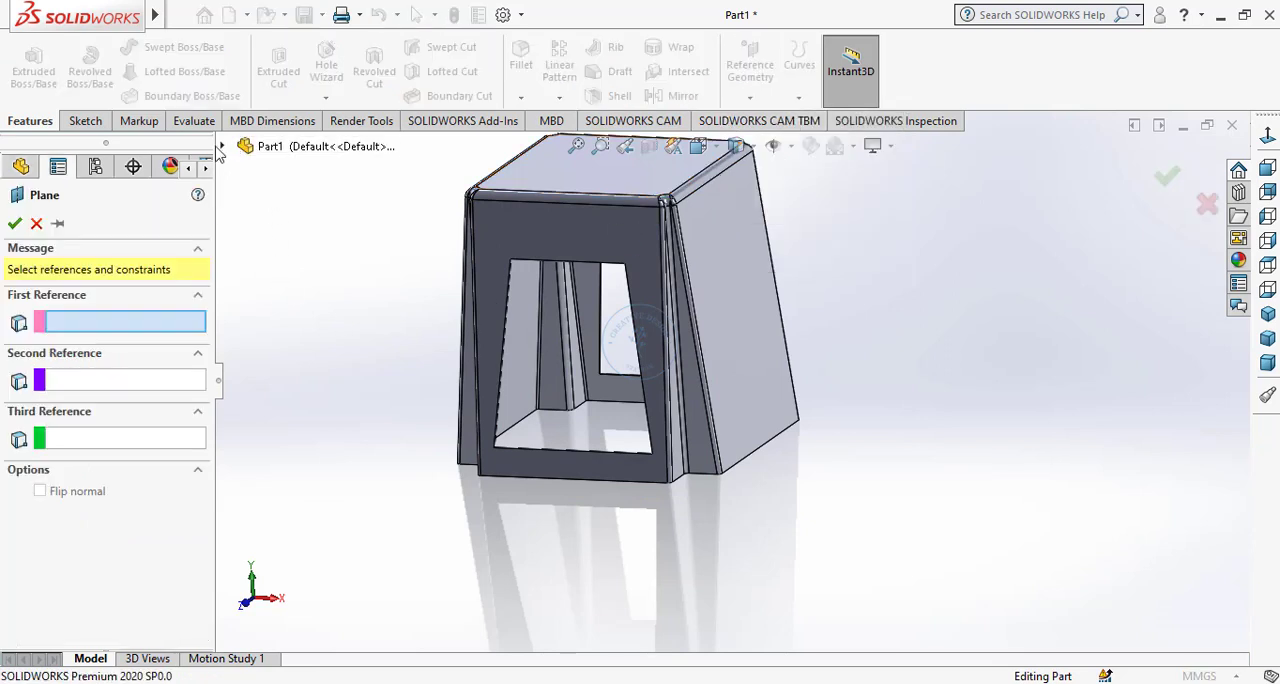
pyautogui.click(223, 147)
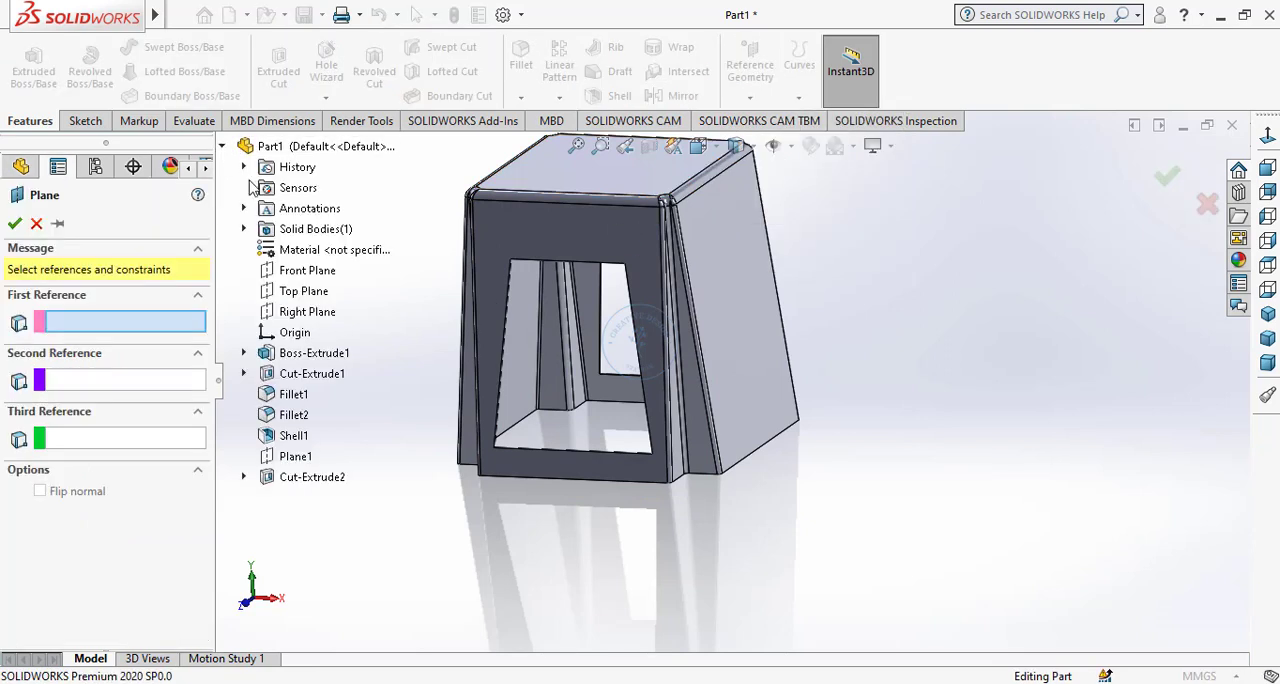
pyautogui.click(300, 312)
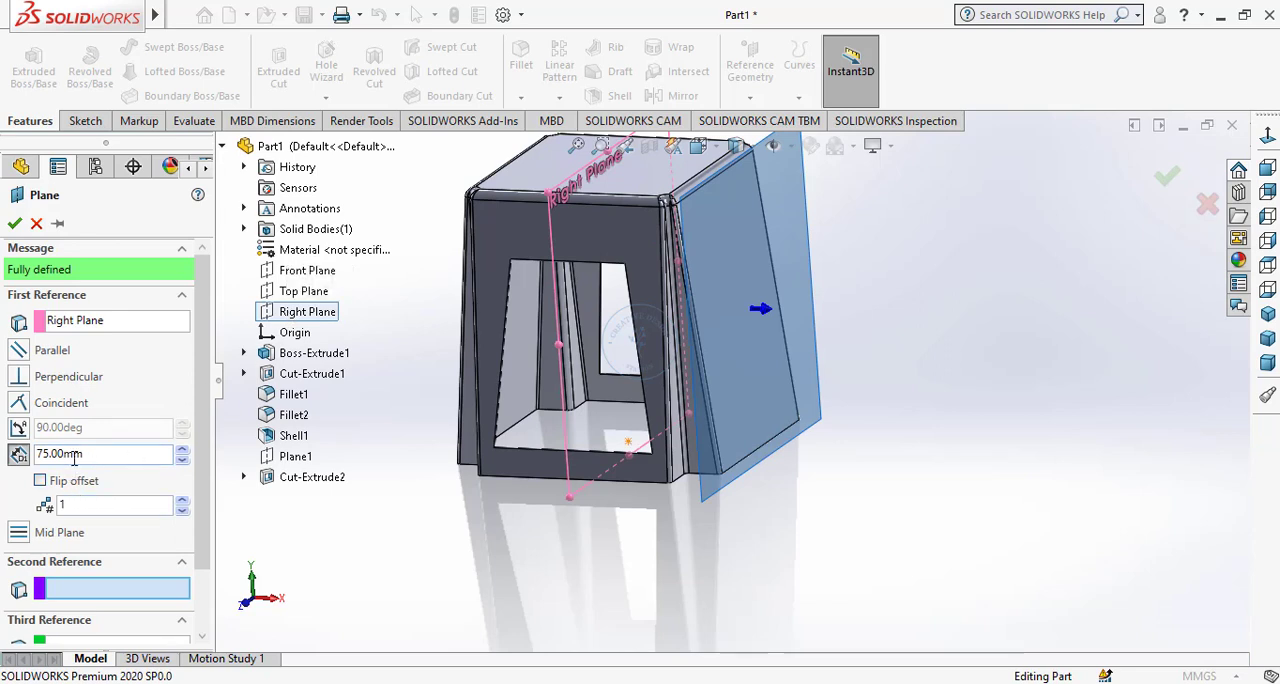
pyautogui.click(8, 222)
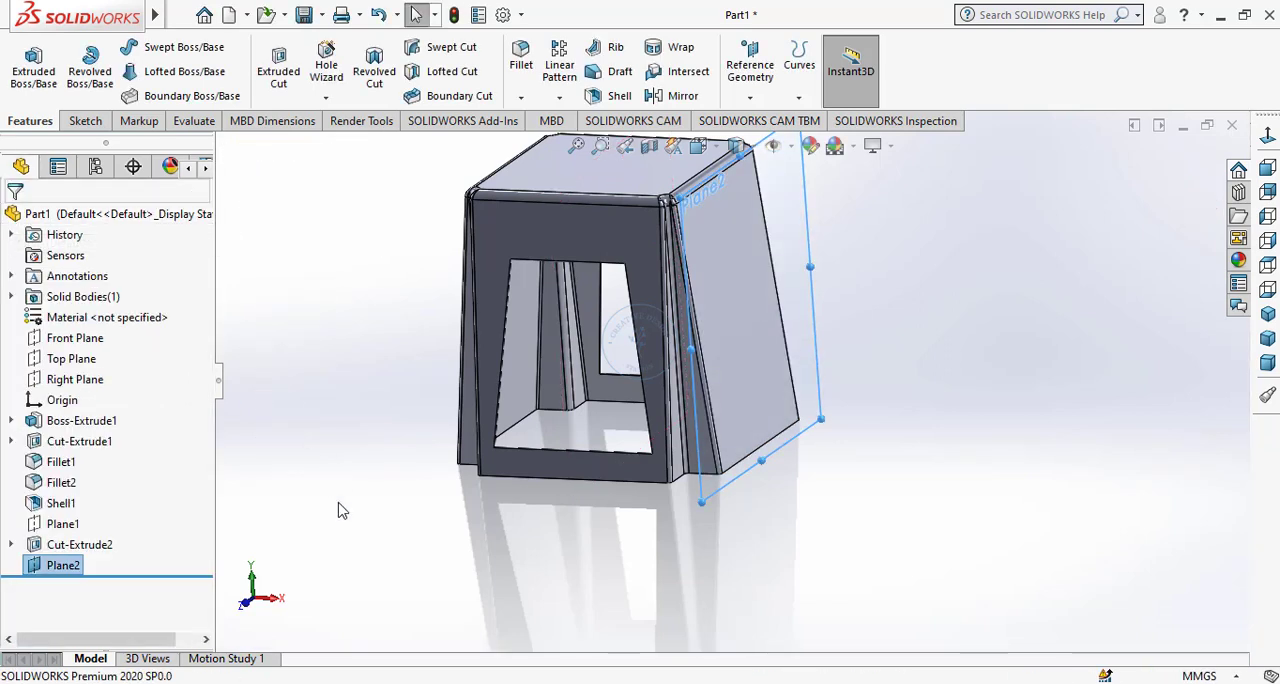
# Open a sketch on the new offset plane and view it face-on.
pyautogui.click(63, 565)
pyautogui.click(95, 540)
pyautogui.click(1268, 312)
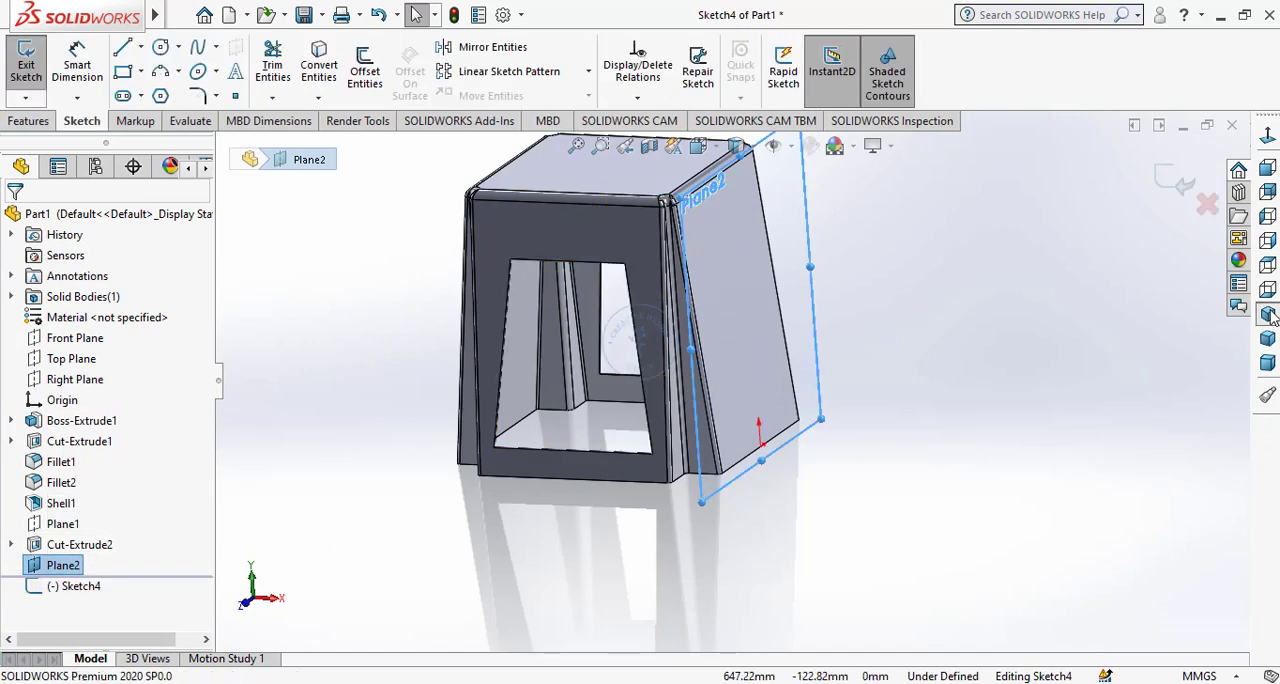
pyautogui.click(1268, 138)
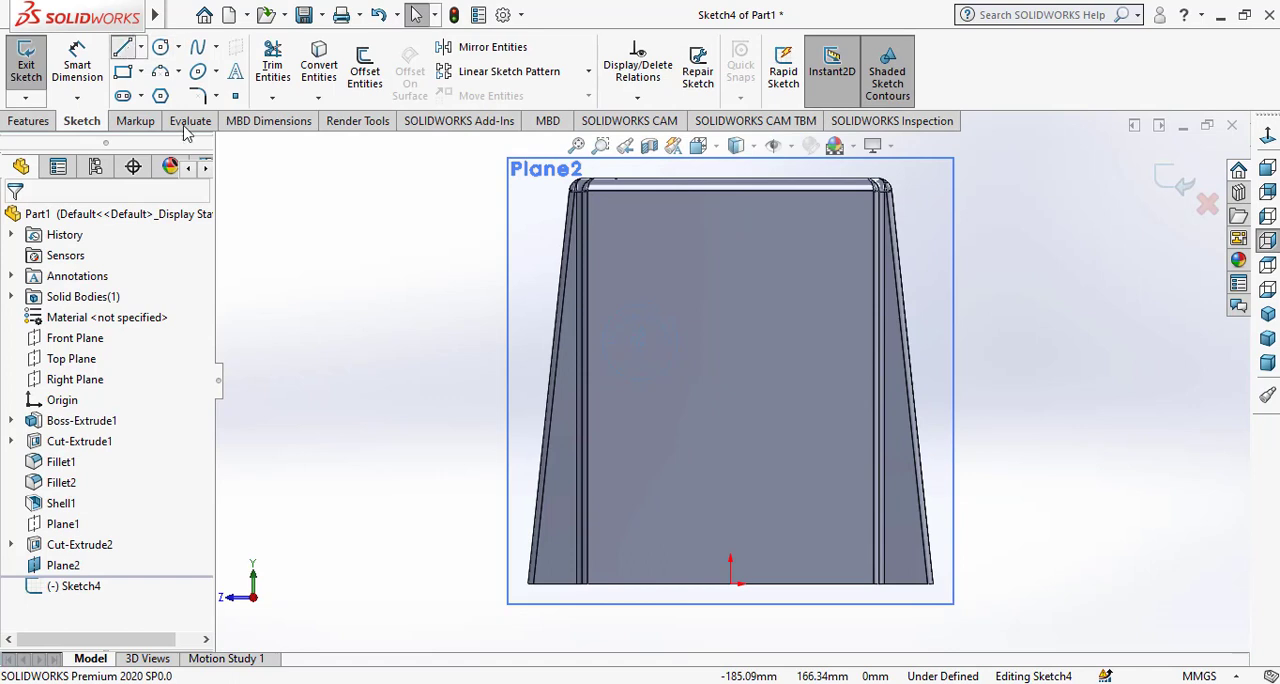
# Sketch a half trapezoid: a slanted side, a horizontal top line about 31 mm long, and a vertical line about 47 mm long above the origin.
pyautogui.click(616, 500)
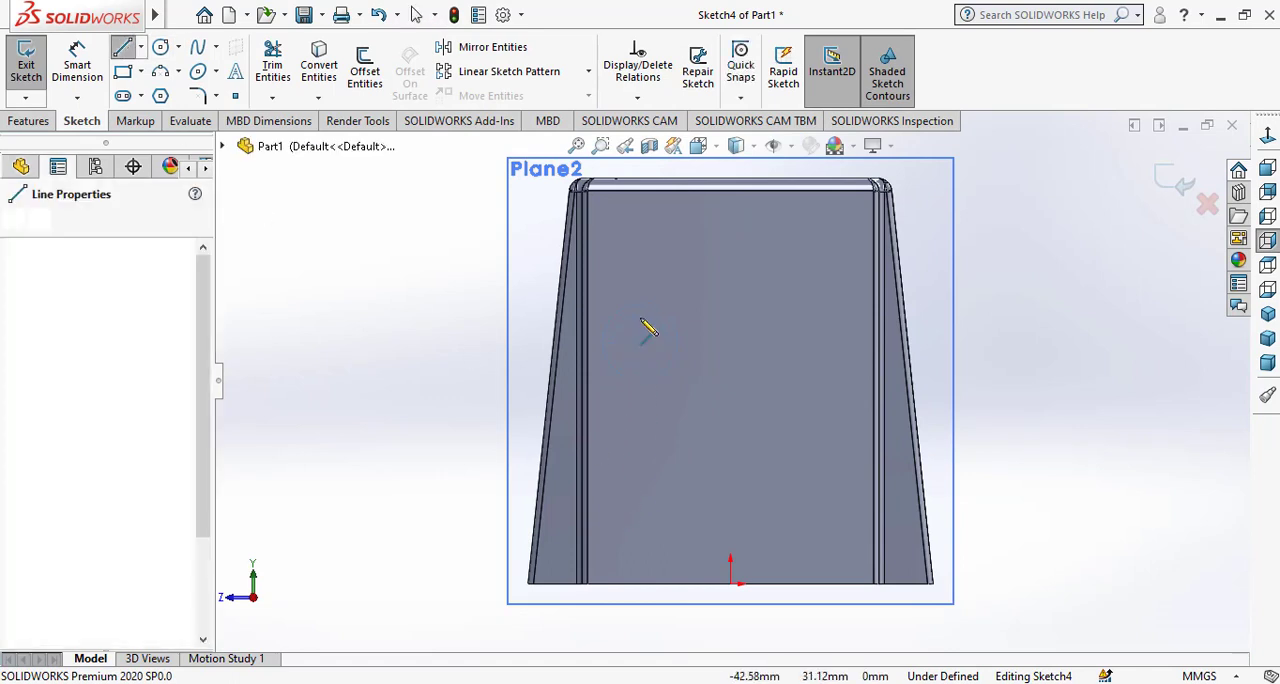
pyautogui.click(648, 275)
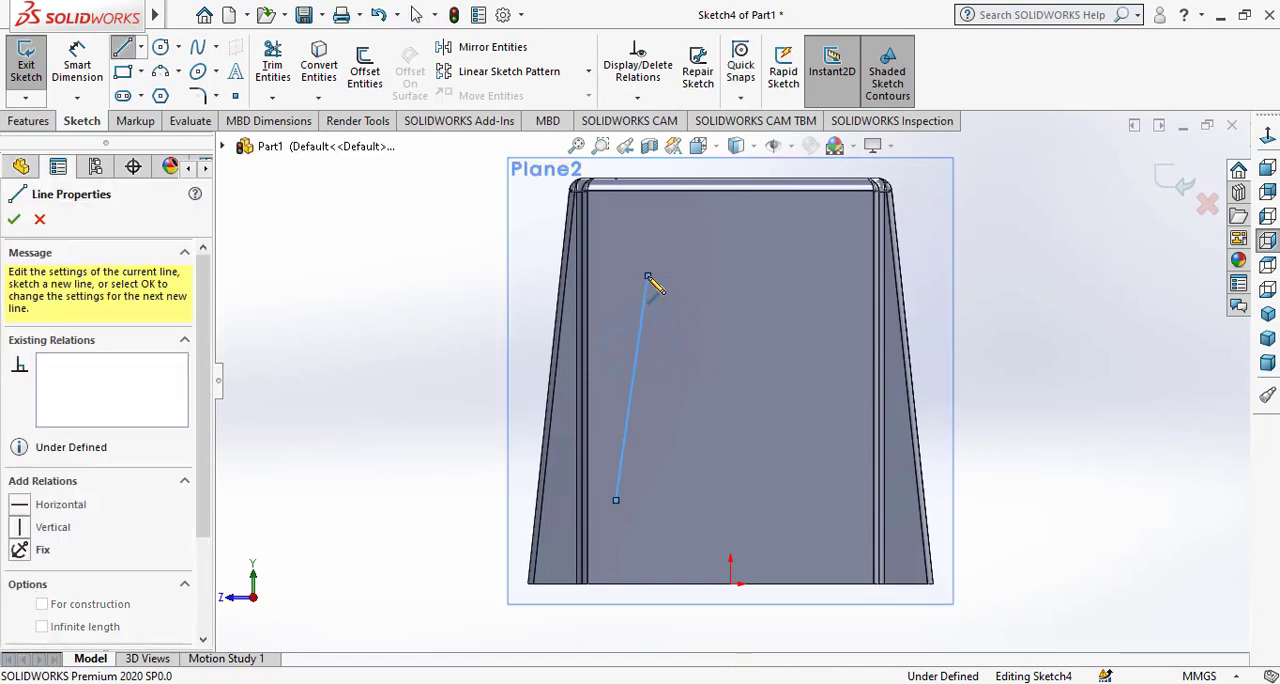
pyautogui.click(736, 281)
pyautogui.rightClick(737, 285)
pyautogui.press('Escape')
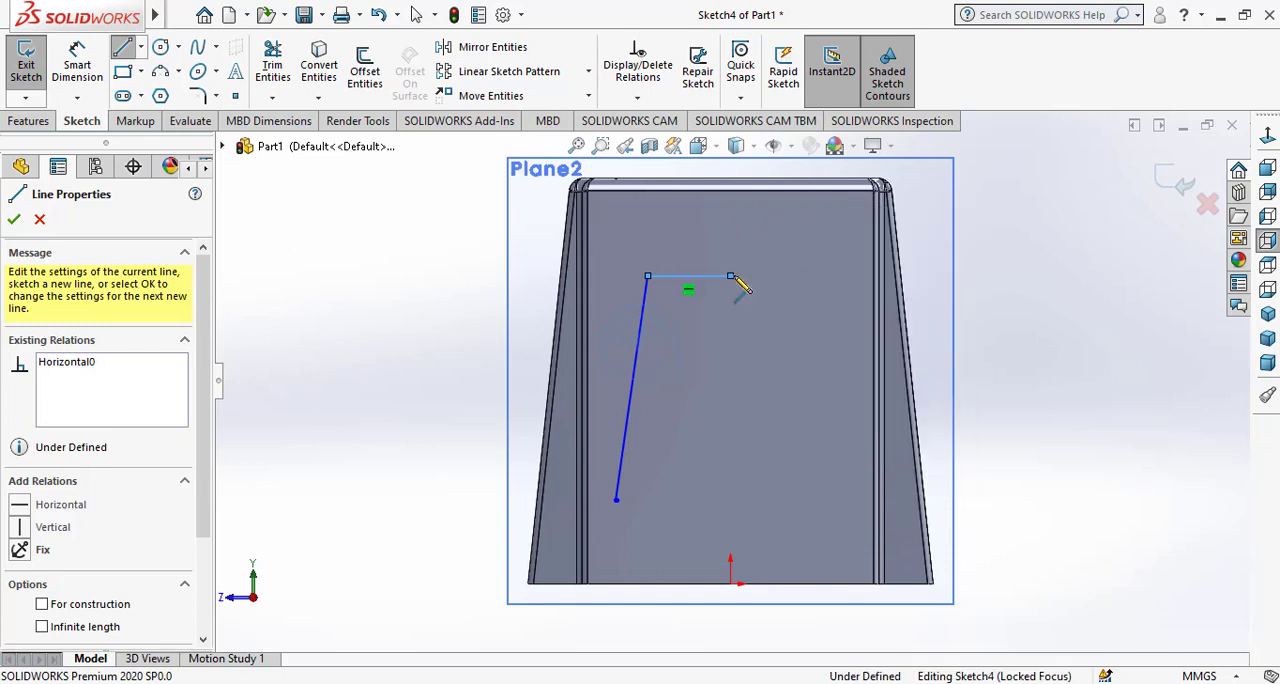
pyautogui.rightClick(748, 378)
pyautogui.click(777, 397)
# Convert the vertical centre line of the half profile to construction geometry.
pyautogui.click(732, 380)
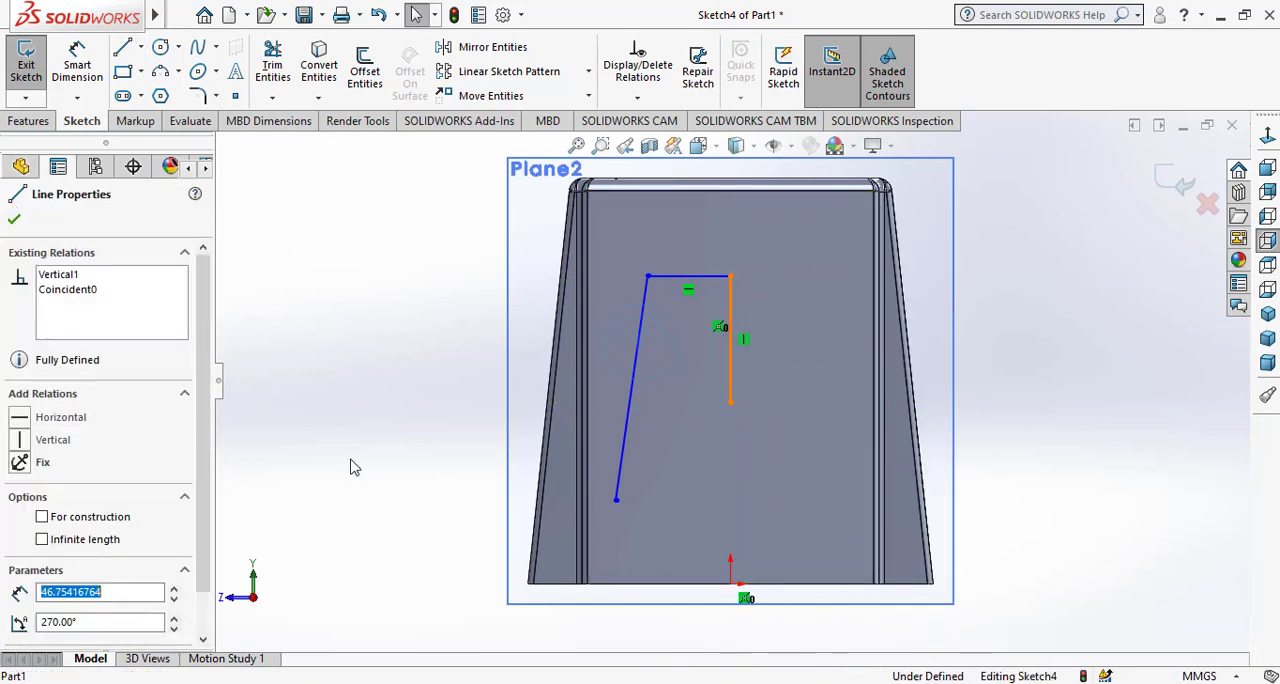
pyautogui.click(105, 516)
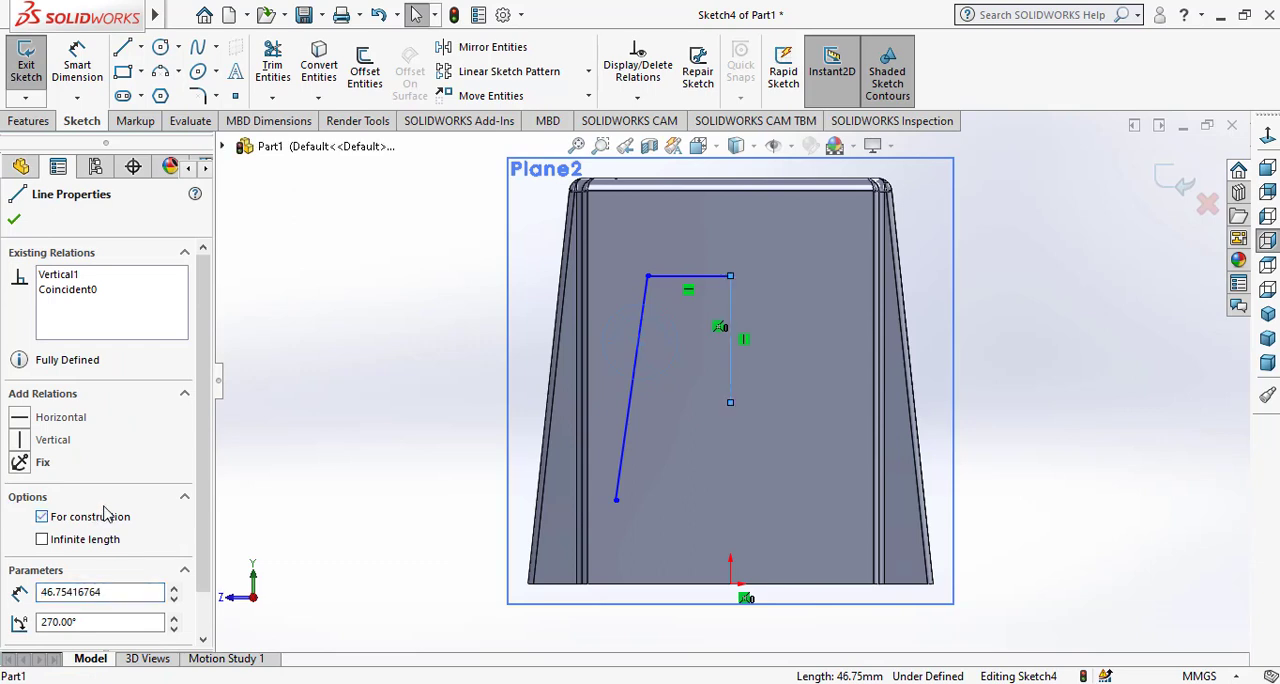
pyautogui.click(13, 221)
pyautogui.click(77, 68)
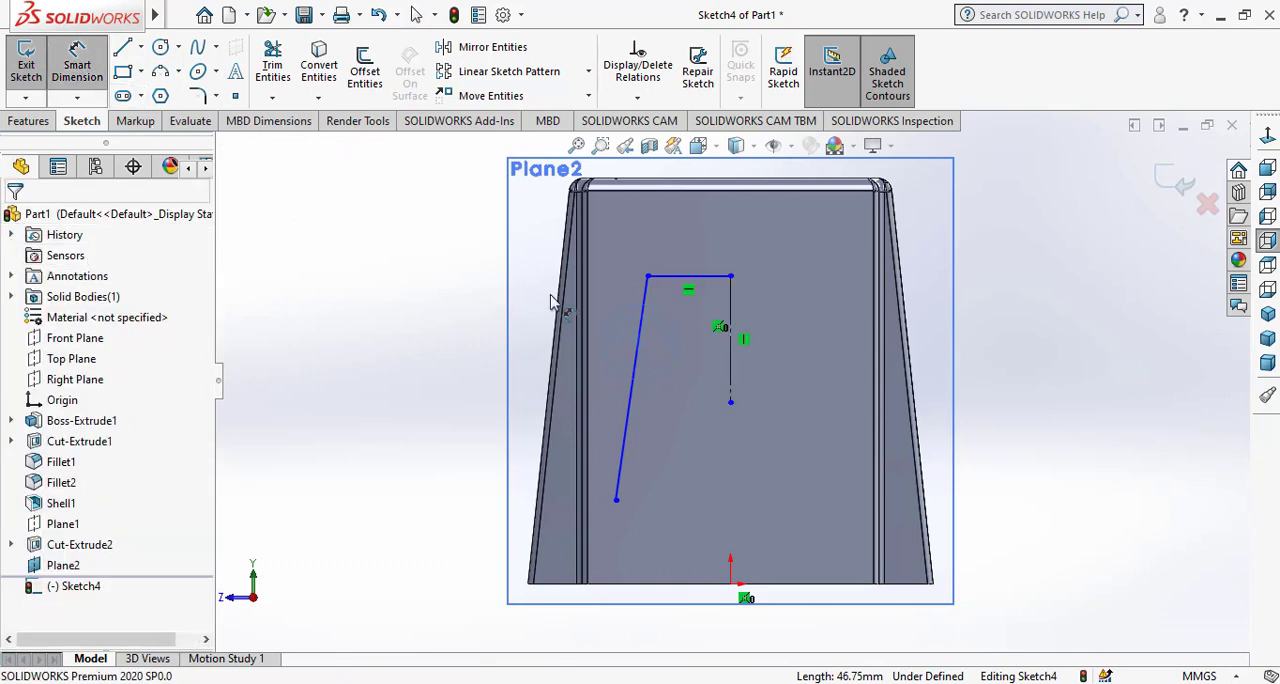
pyautogui.press('Escape')
# Mirror the horizontal top line and the slanted side about the vertical construction line.
pyautogui.click(480, 48)
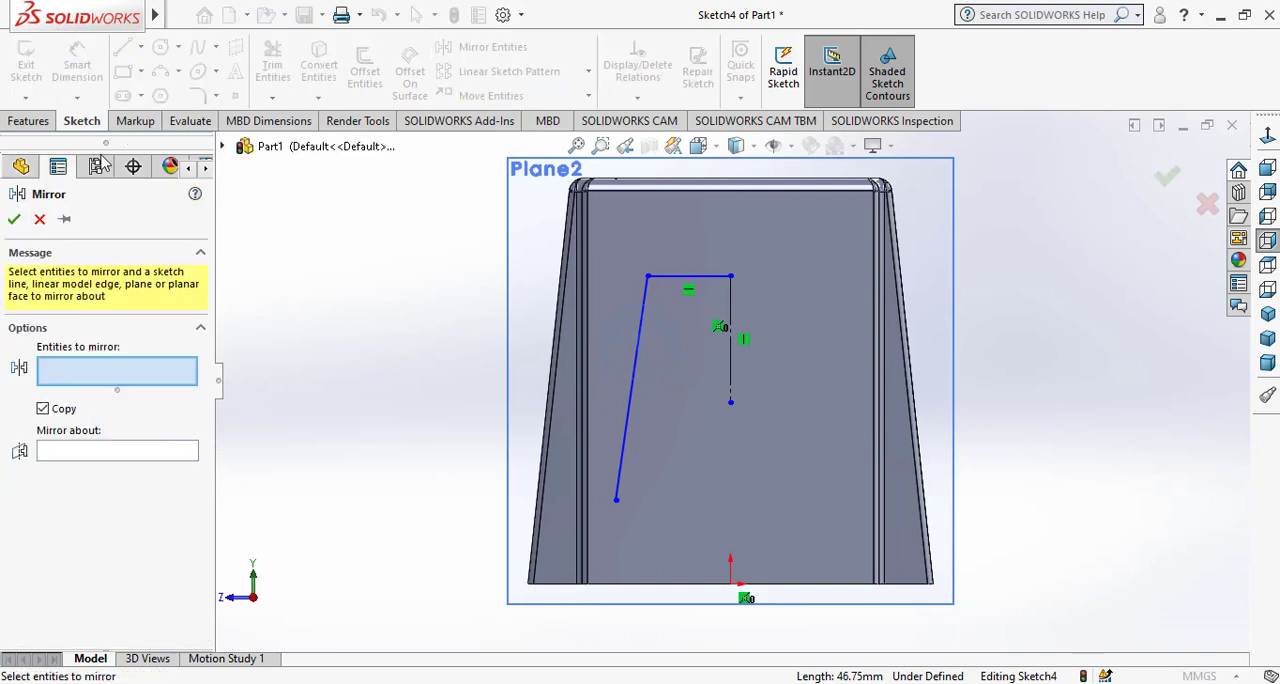
pyautogui.click(686, 278)
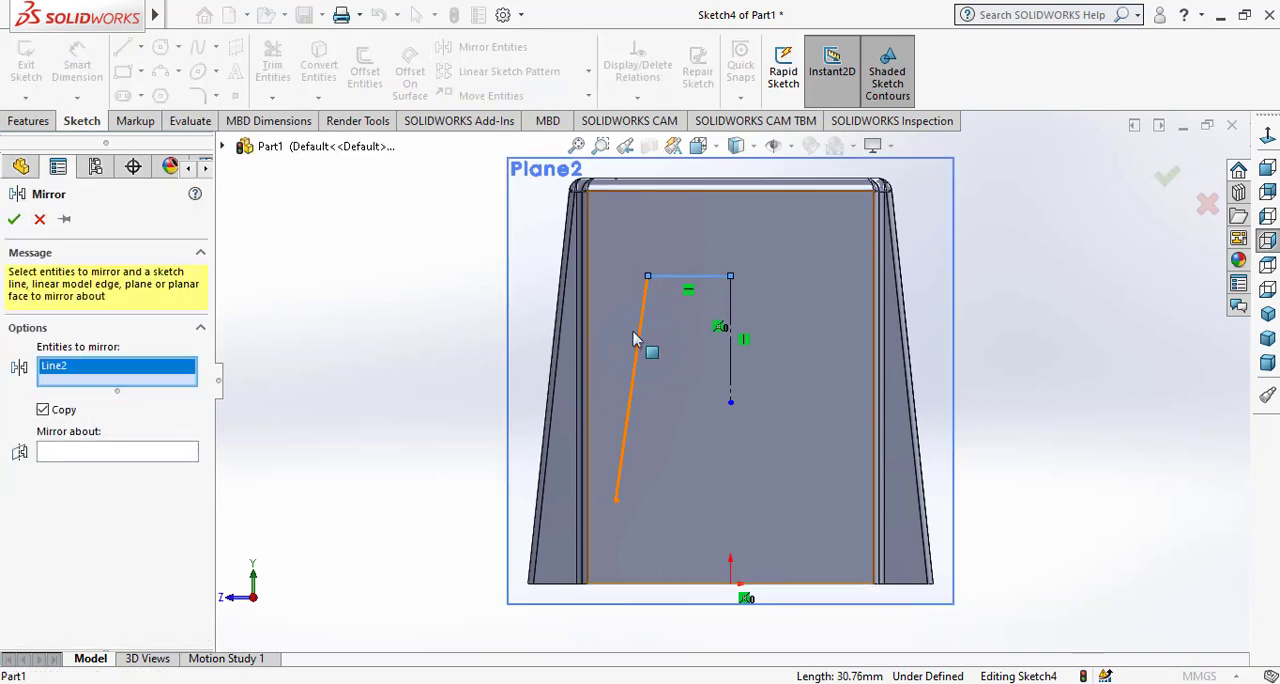
pyautogui.click(631, 393)
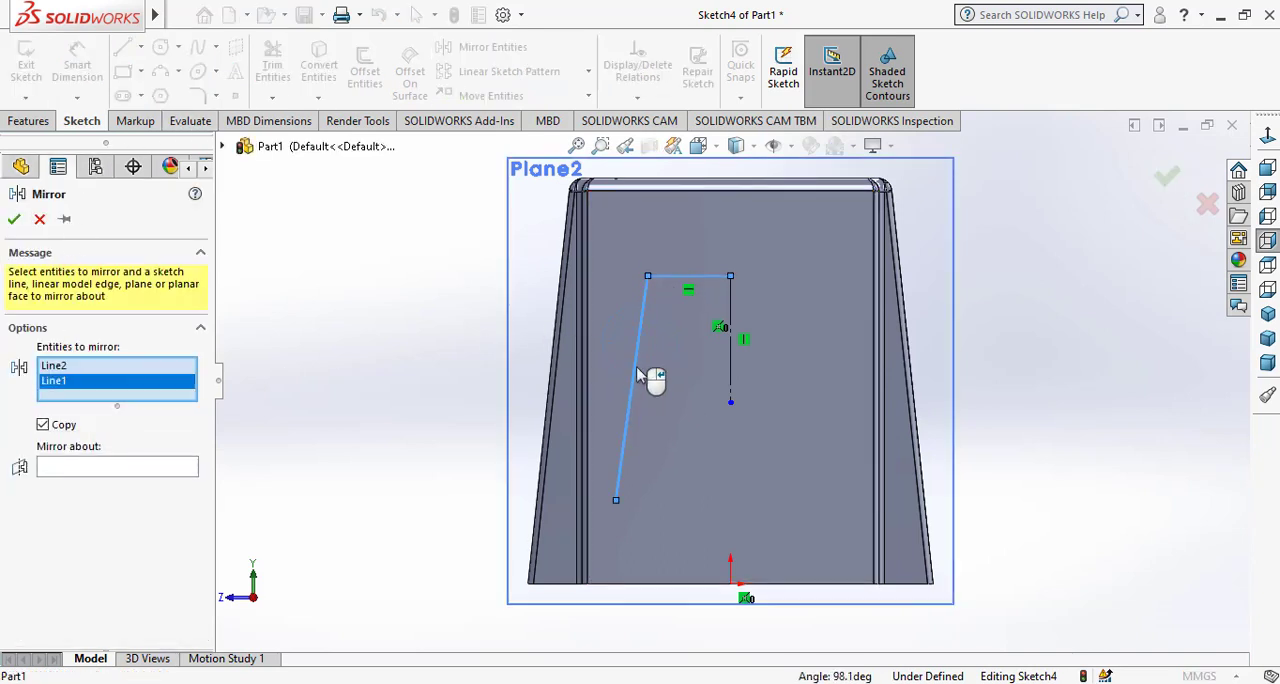
pyautogui.click(180, 467)
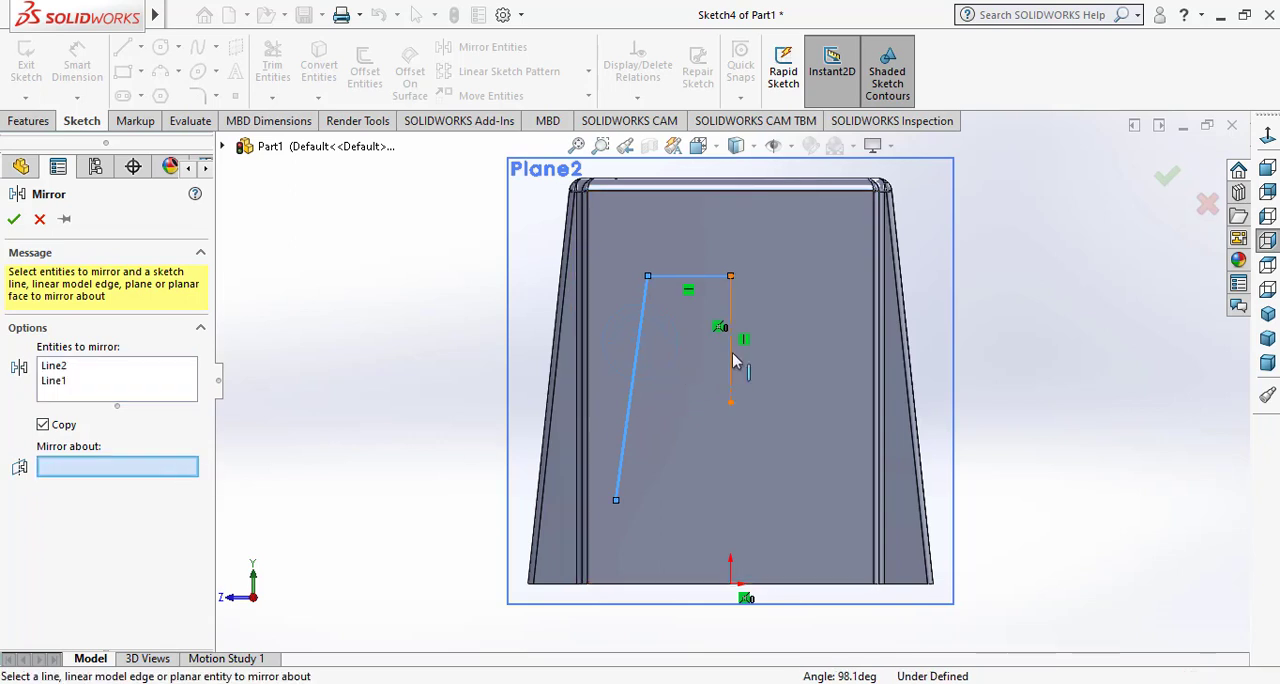
pyautogui.click(731, 365)
pyautogui.click(14, 220)
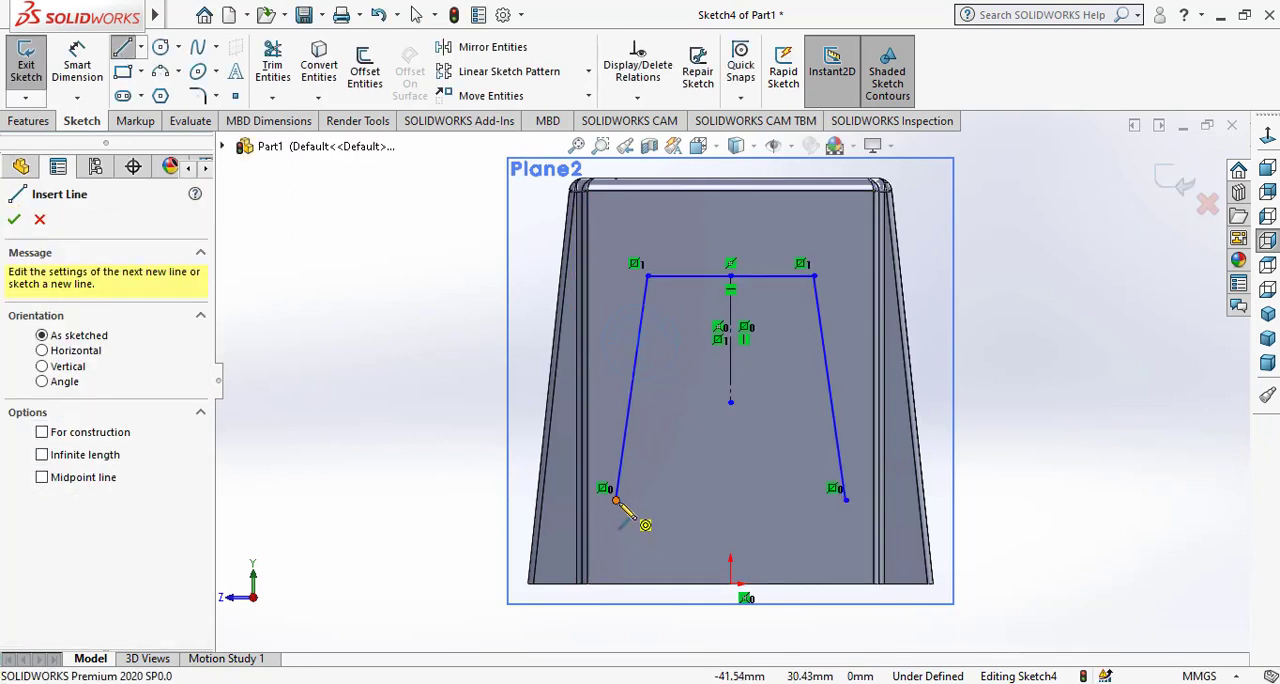
# Close the trapezoid with a horizontal line joining the lower ends of its two slanted sides.
pyautogui.click(616, 500)
pyautogui.click(846, 500)
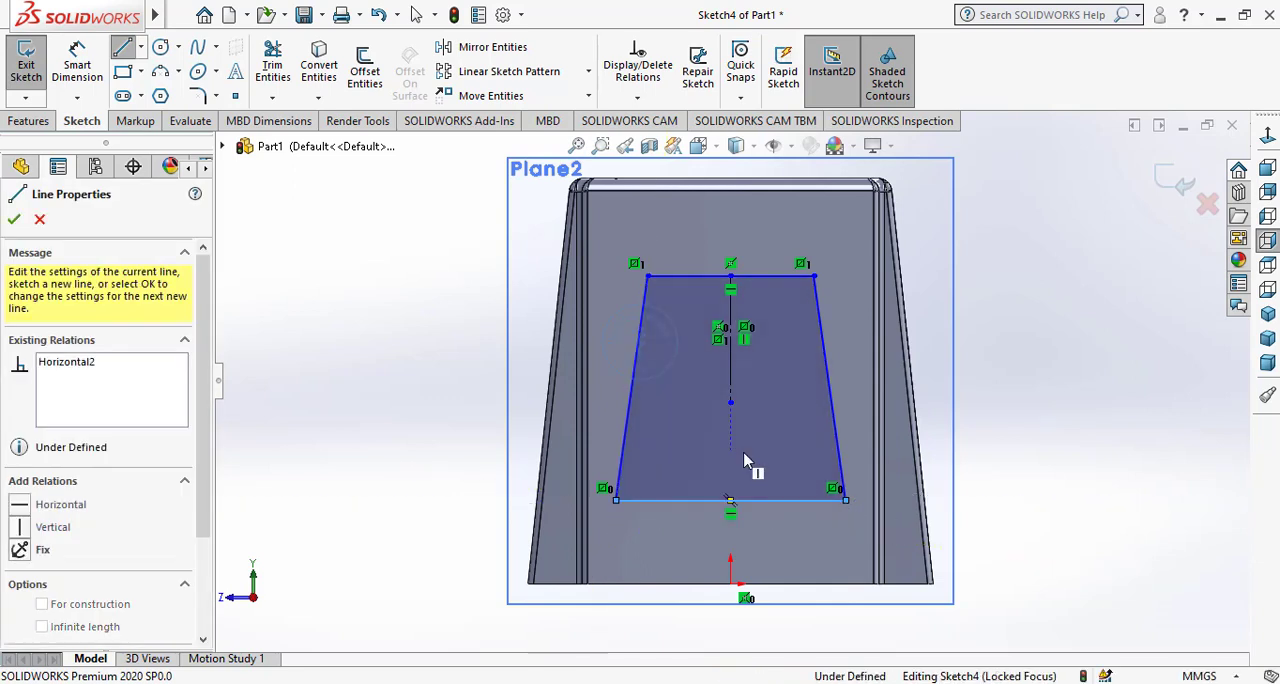
pyautogui.rightClick(742, 453)
pyautogui.click(750, 461)
# Dimension the trapezoid's top edge to 65 mm.
pyautogui.click(77, 62)
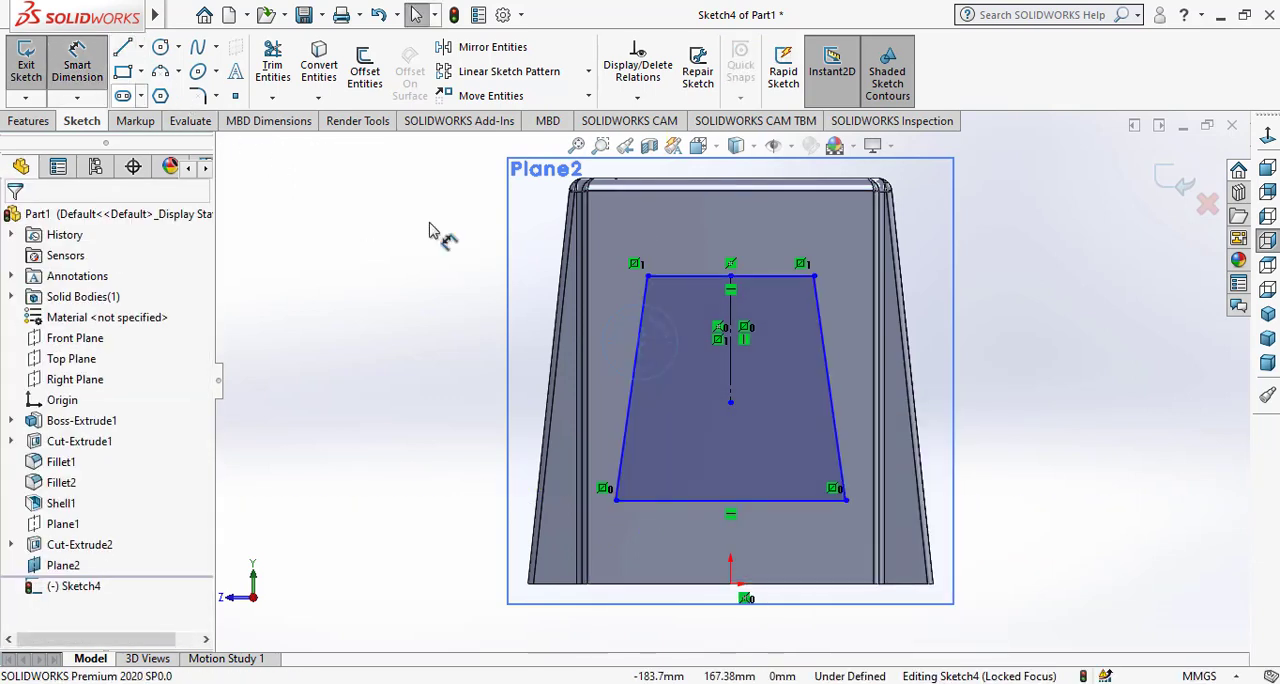
pyautogui.click(748, 276)
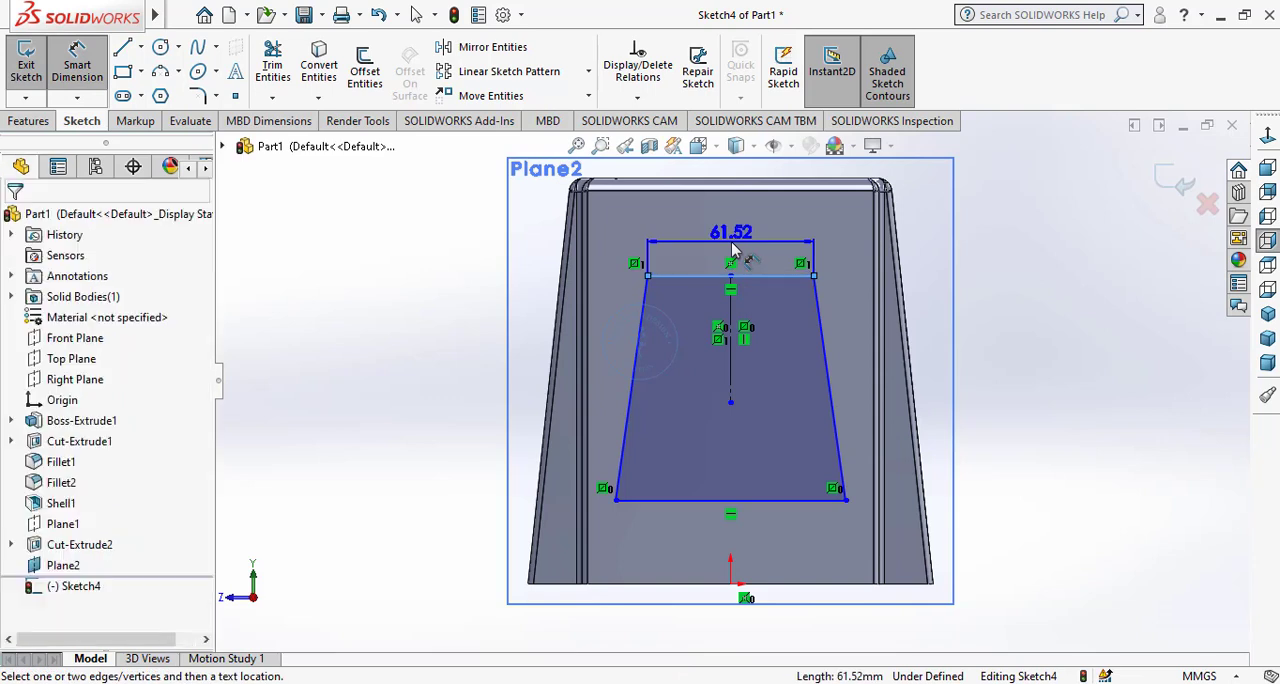
pyautogui.click(735, 250)
pyautogui.write('65')
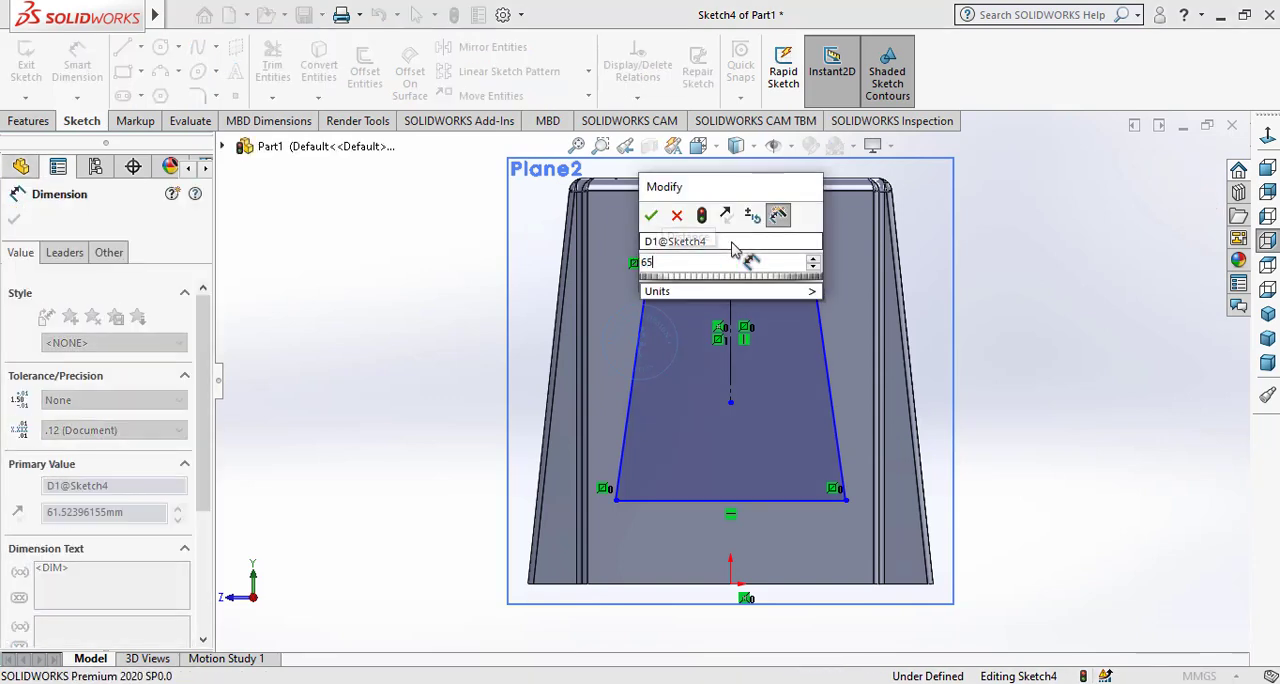
pyautogui.press('Return')
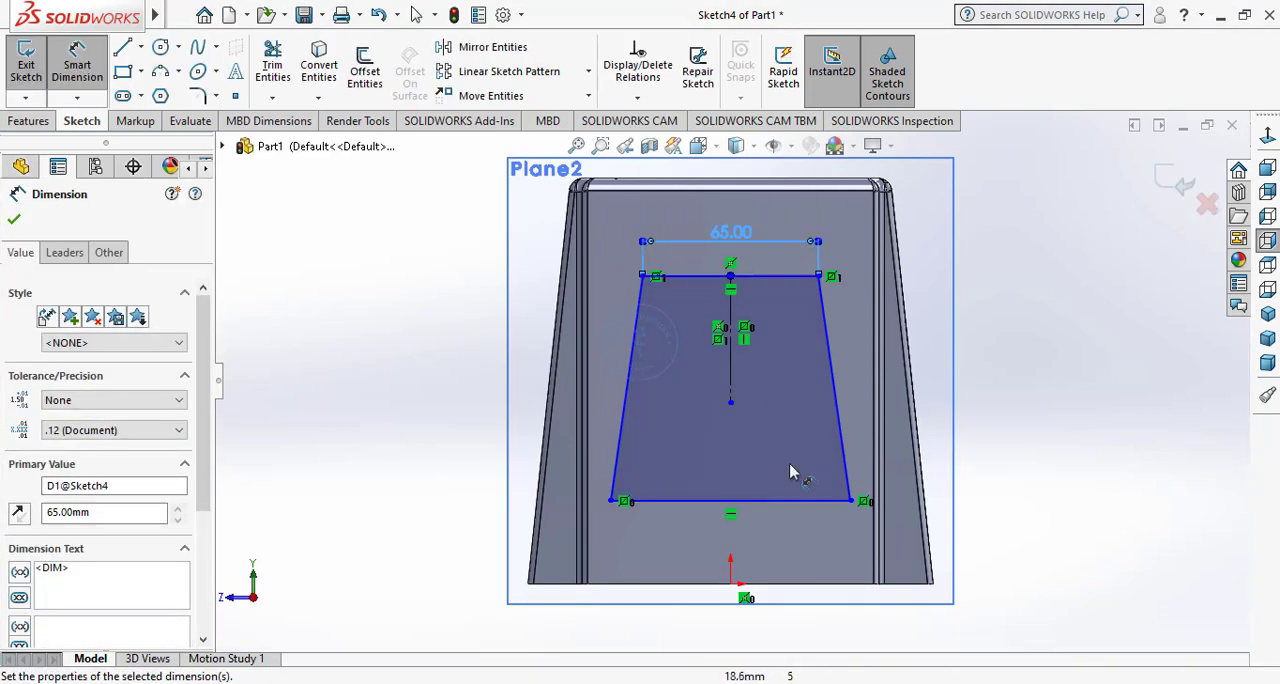
# Dimension the trapezoid's height between its top and bottom edges to 100 mm.
pyautogui.click(692, 288)
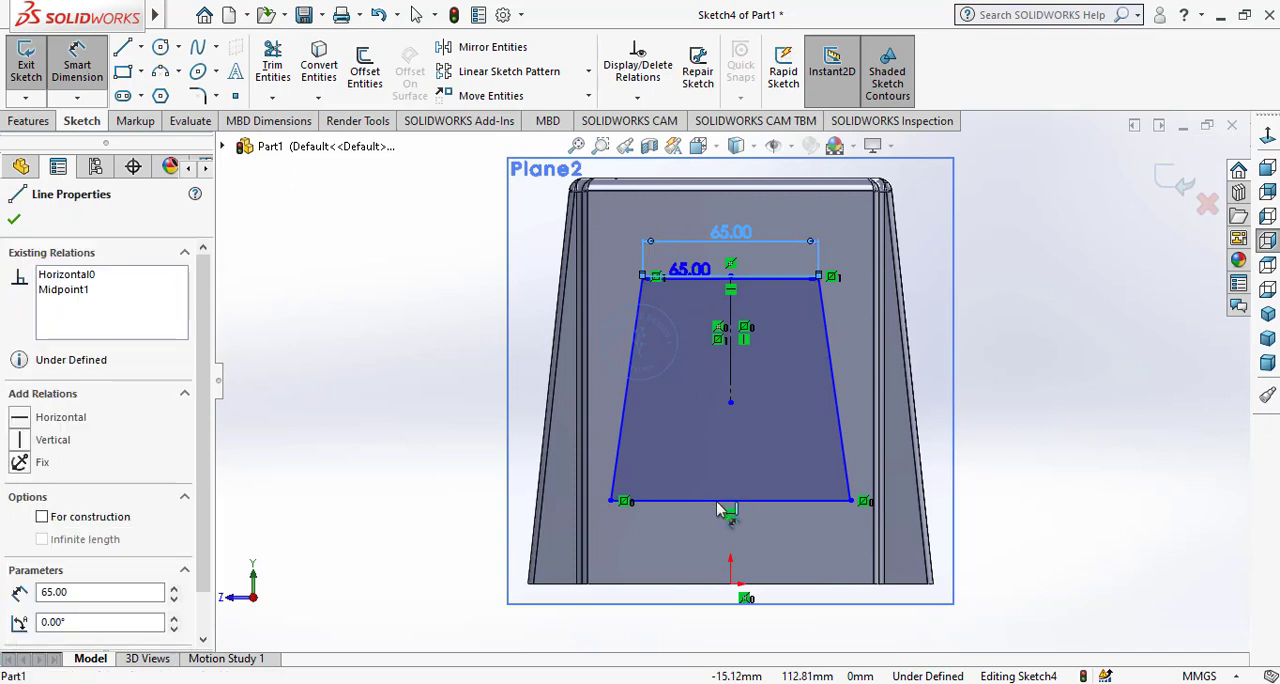
pyautogui.click(703, 499)
pyautogui.click(698, 408)
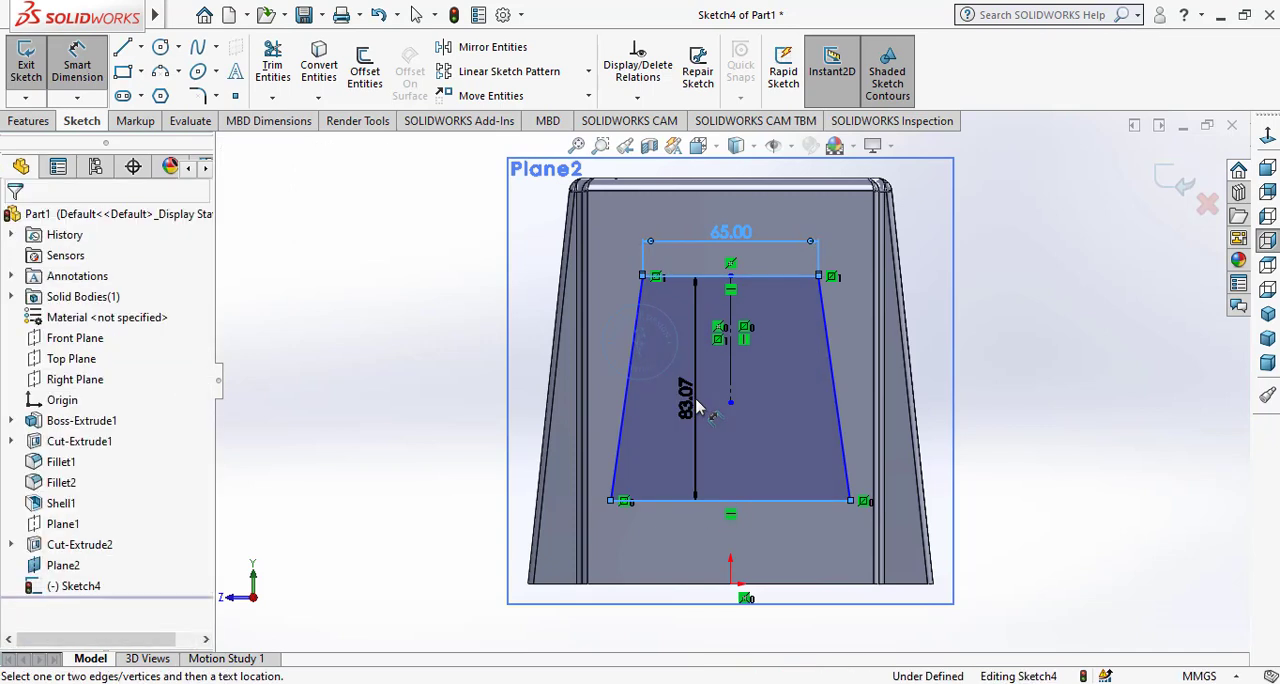
pyautogui.write('100')
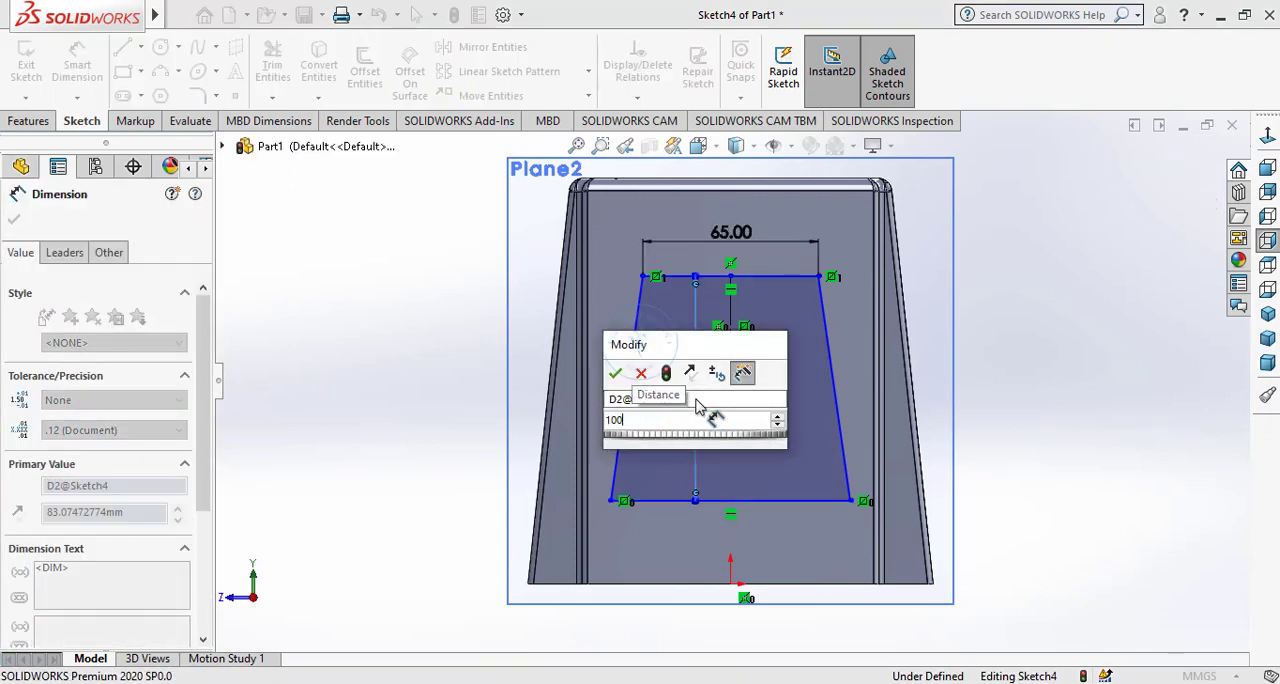
pyautogui.press('Return')
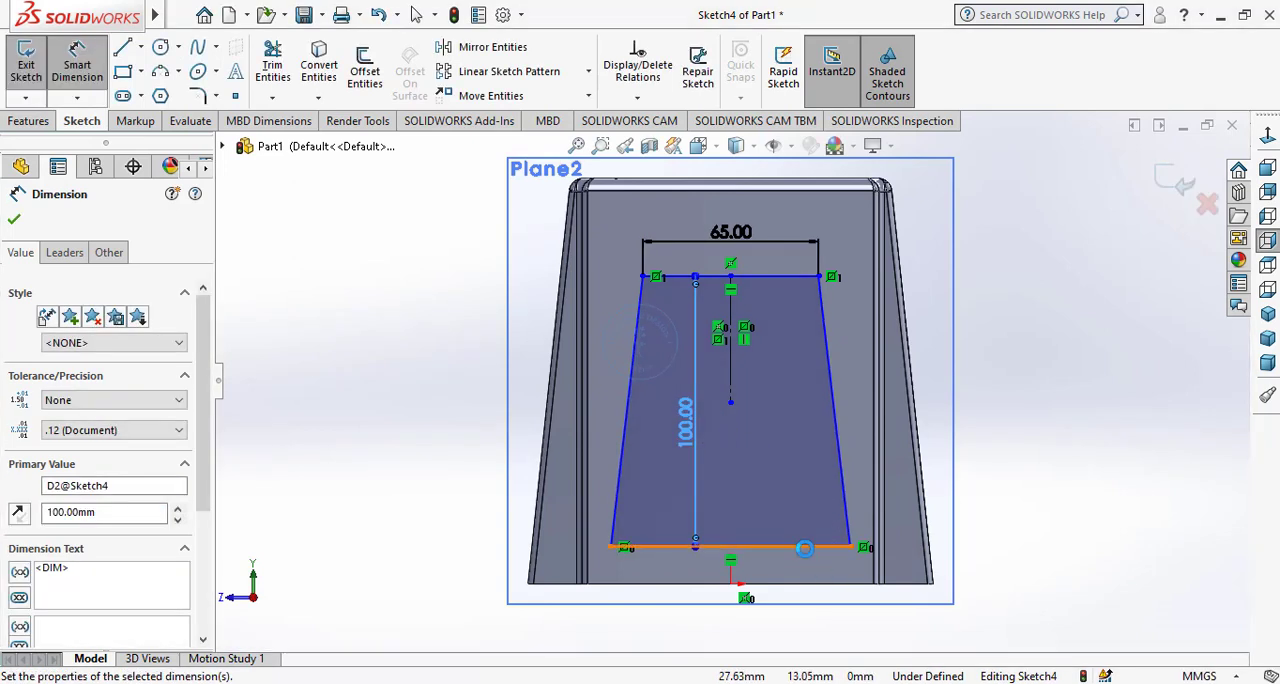
# Dimension the distance from the trapezoid's bottom edge to the block's bottom edge to 15 mm.
pyautogui.click(808, 548)
pyautogui.click(829, 583)
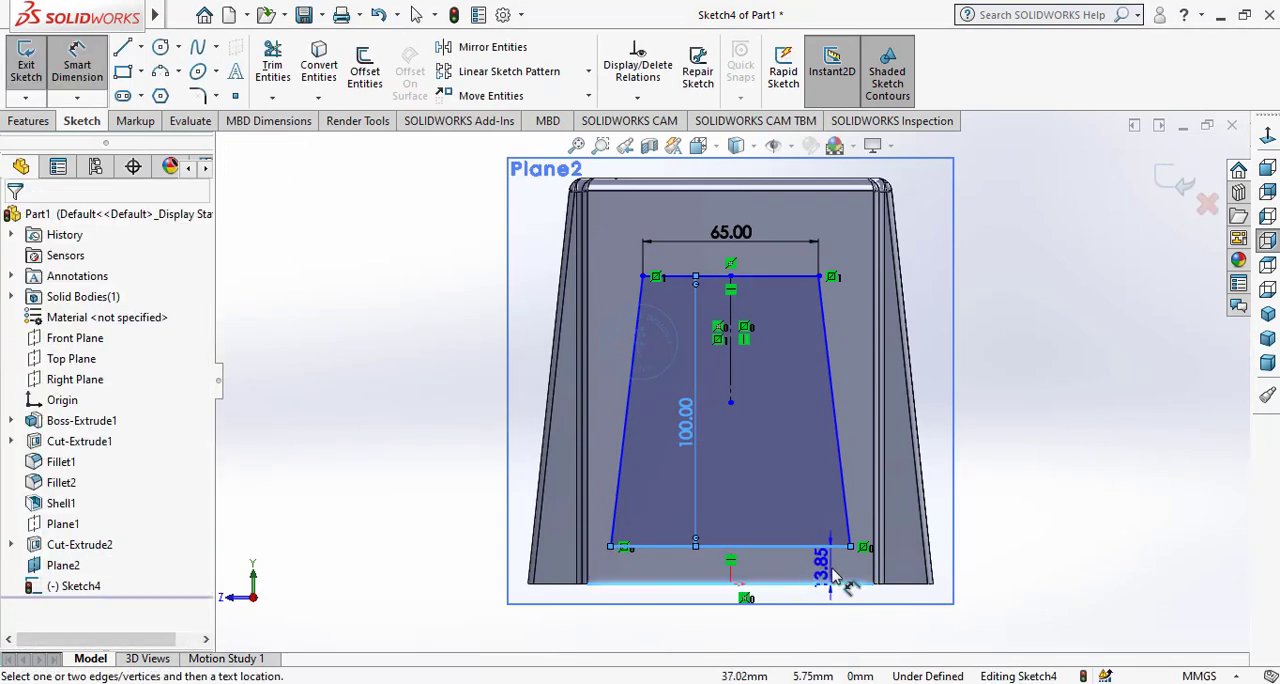
pyautogui.click(835, 577)
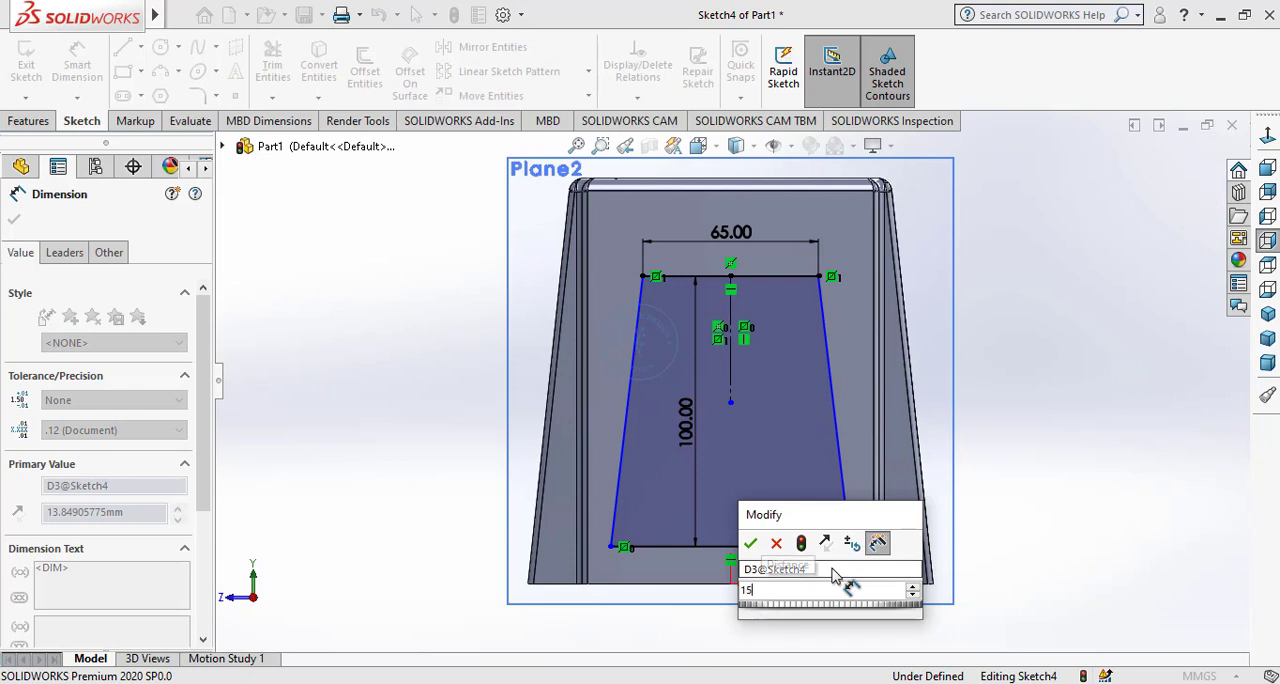
pyautogui.press('Return')
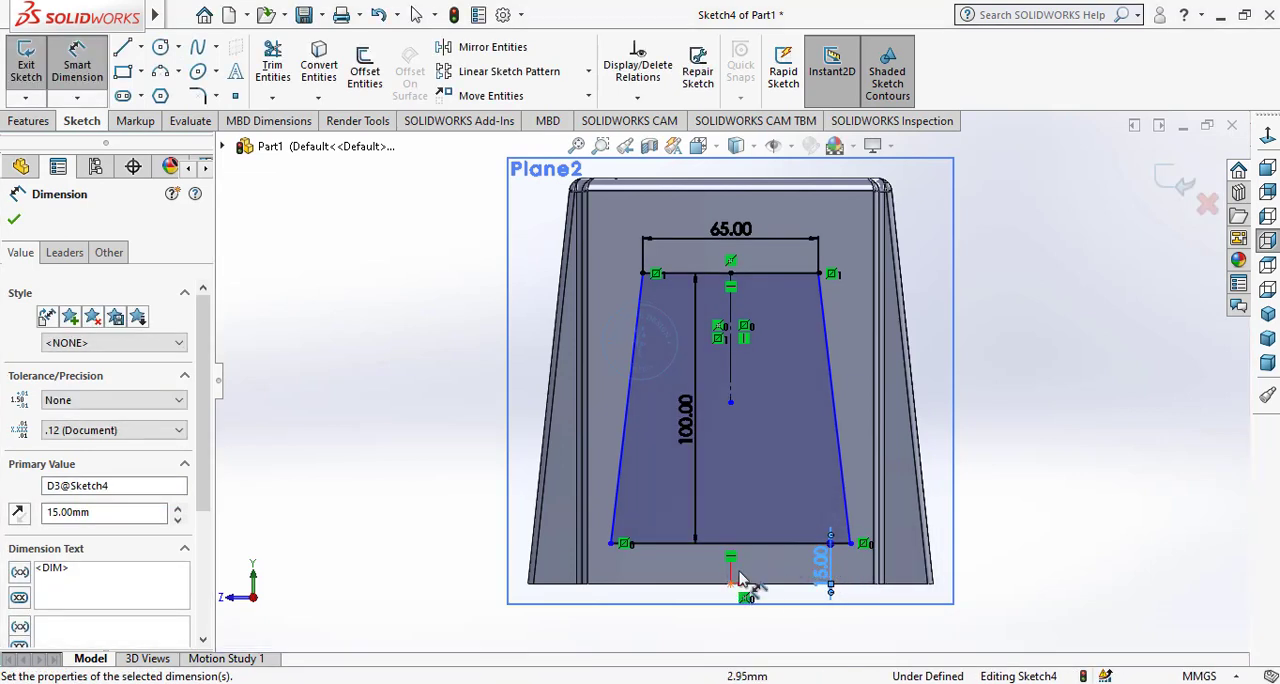
# Dimension the horizontal distance from the construction line's lower endpoint to the trapezoid's lower corner to 45 mm.
pyautogui.click(731, 403)
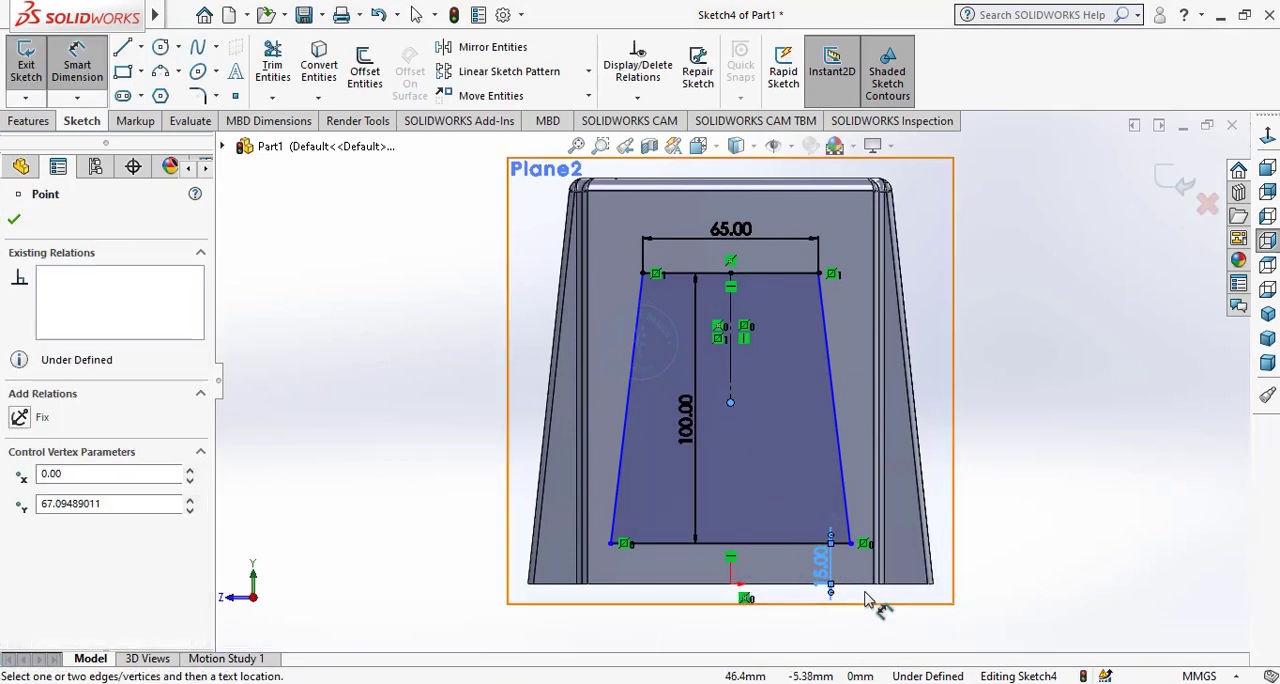
pyautogui.click(850, 543)
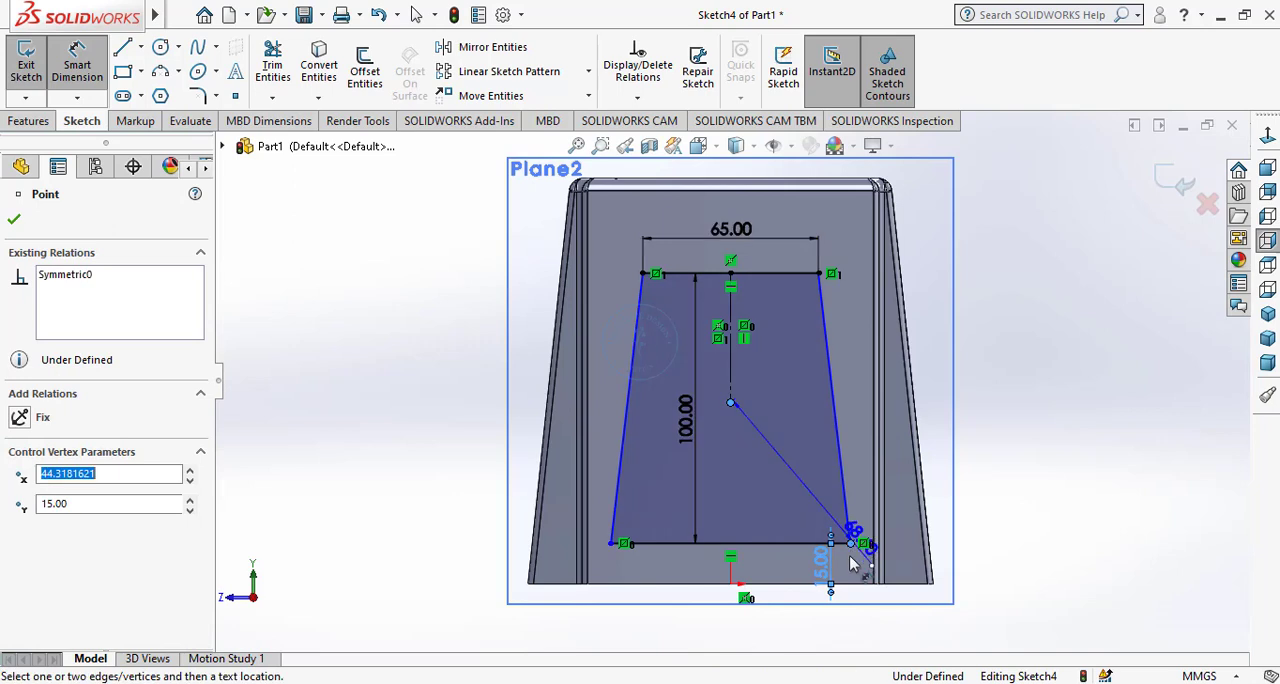
pyautogui.click(836, 632)
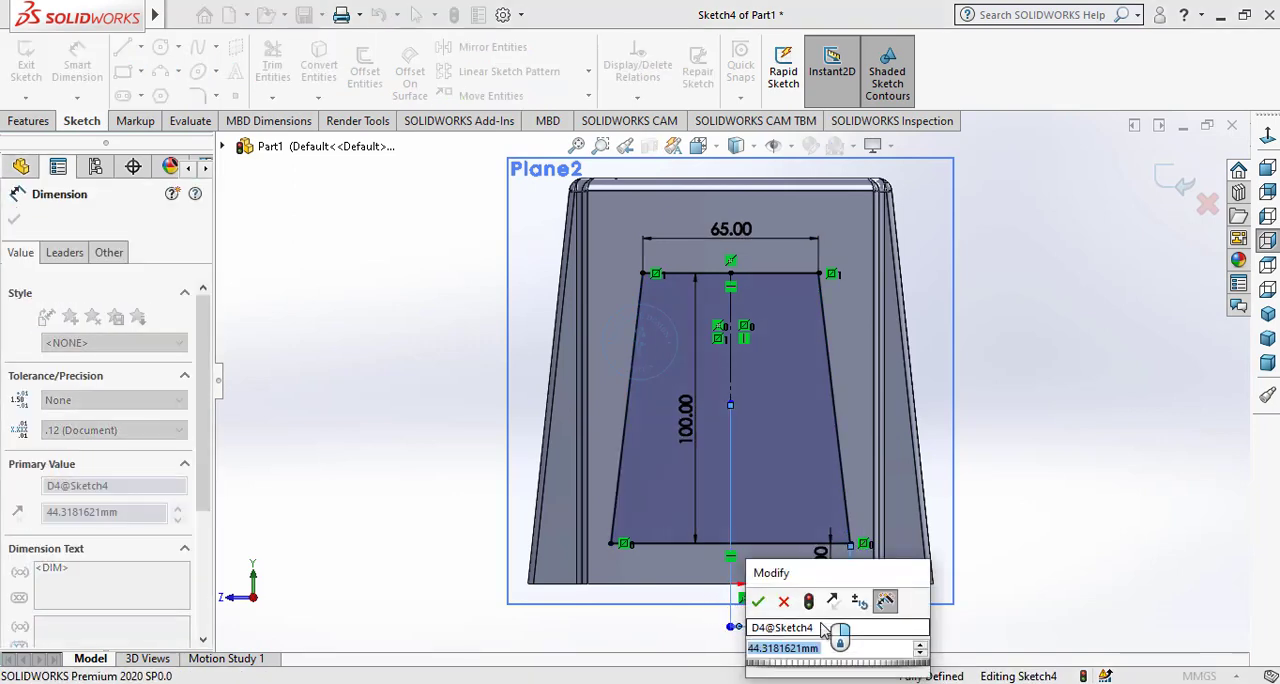
pyautogui.write('45')
pyautogui.press('Return')
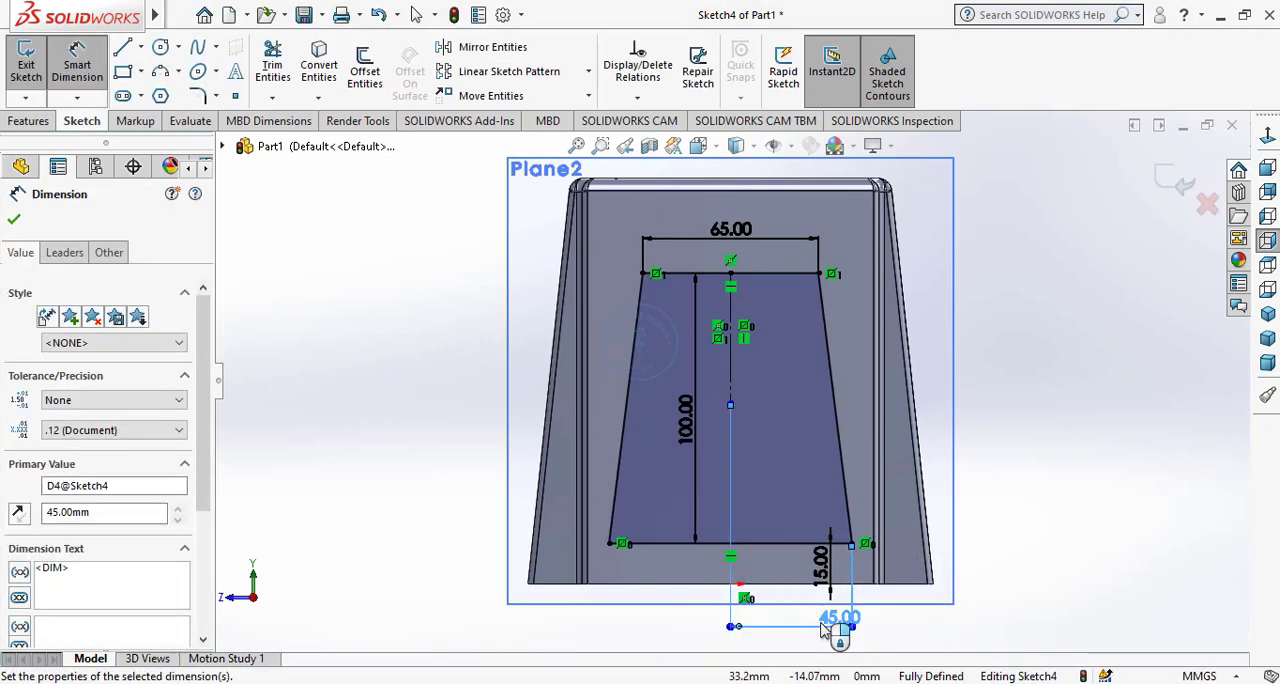
pyautogui.rightClick(398, 372)
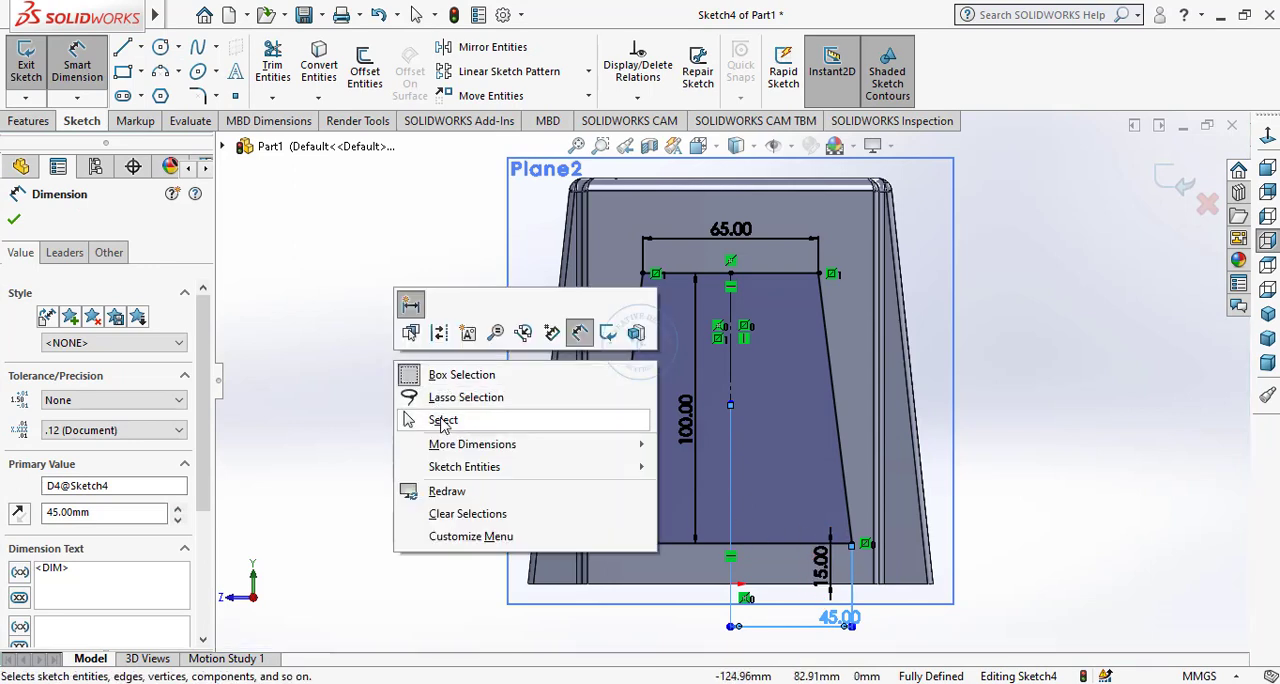
# Cut-extrude the dimensioned trapezoid blind to a depth of 150 mm through the two opposite side walls.
pyautogui.click(436, 420)
pyautogui.click(30, 121)
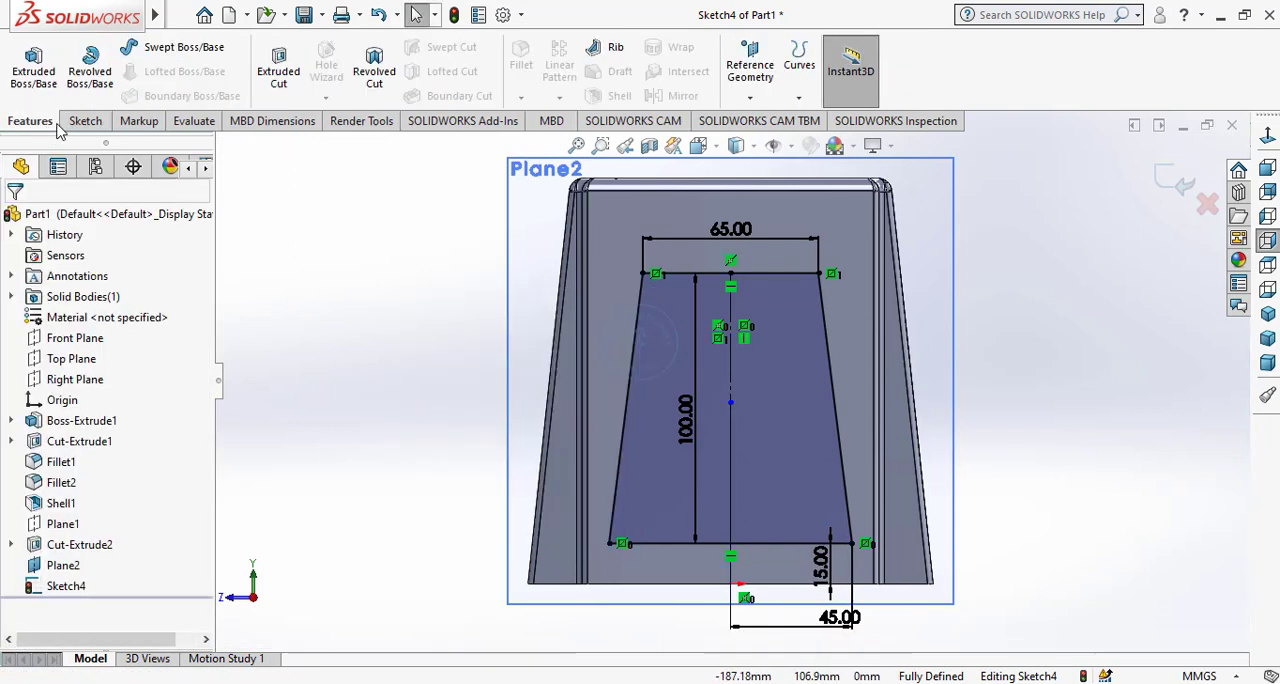
pyautogui.click(278, 62)
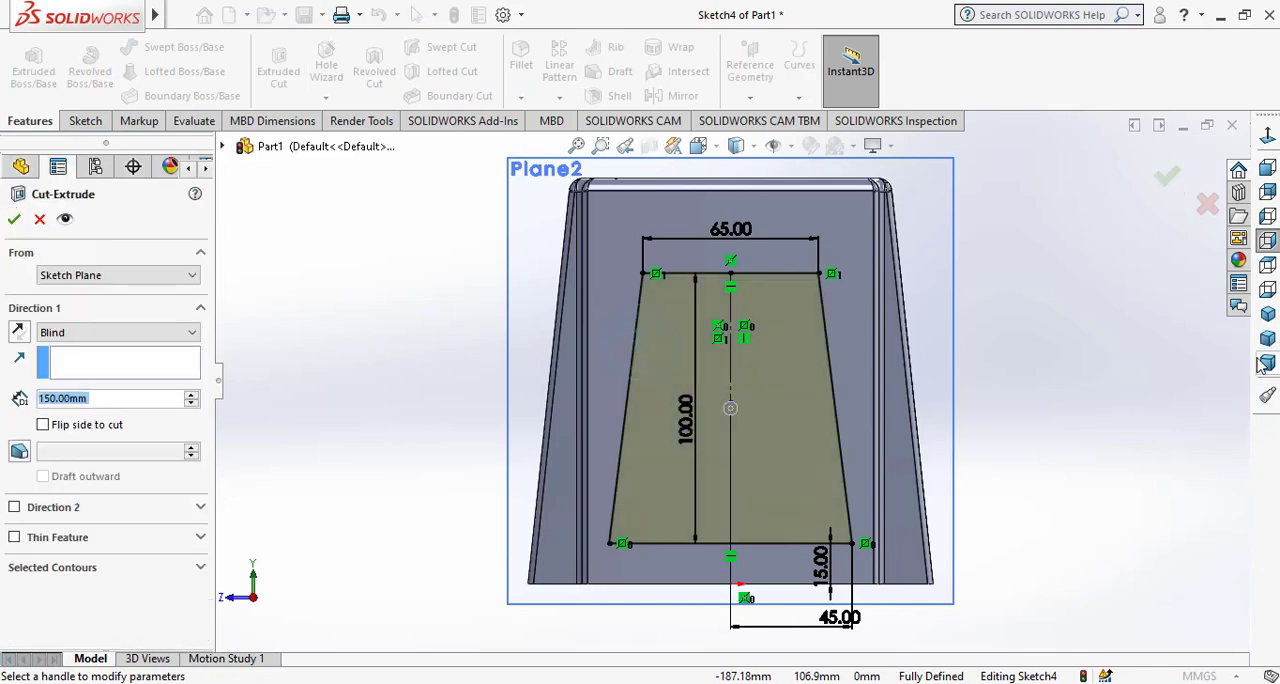
pyautogui.click(1266, 316)
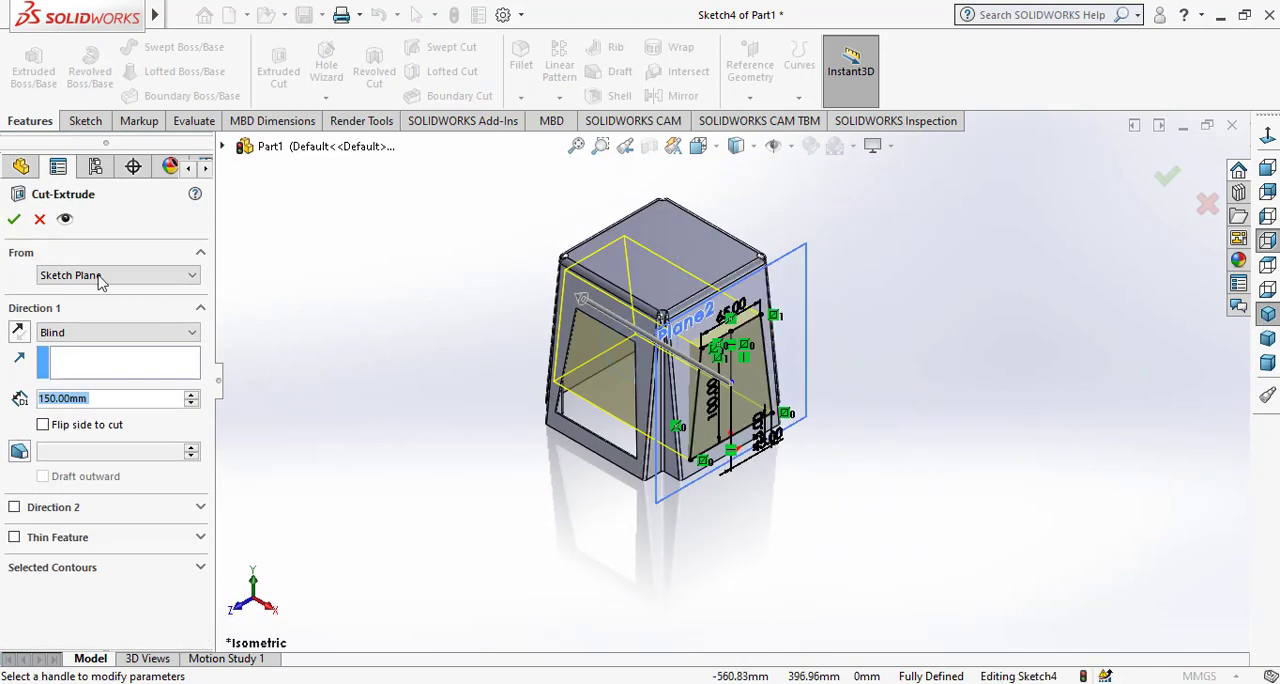
pyautogui.click(14, 221)
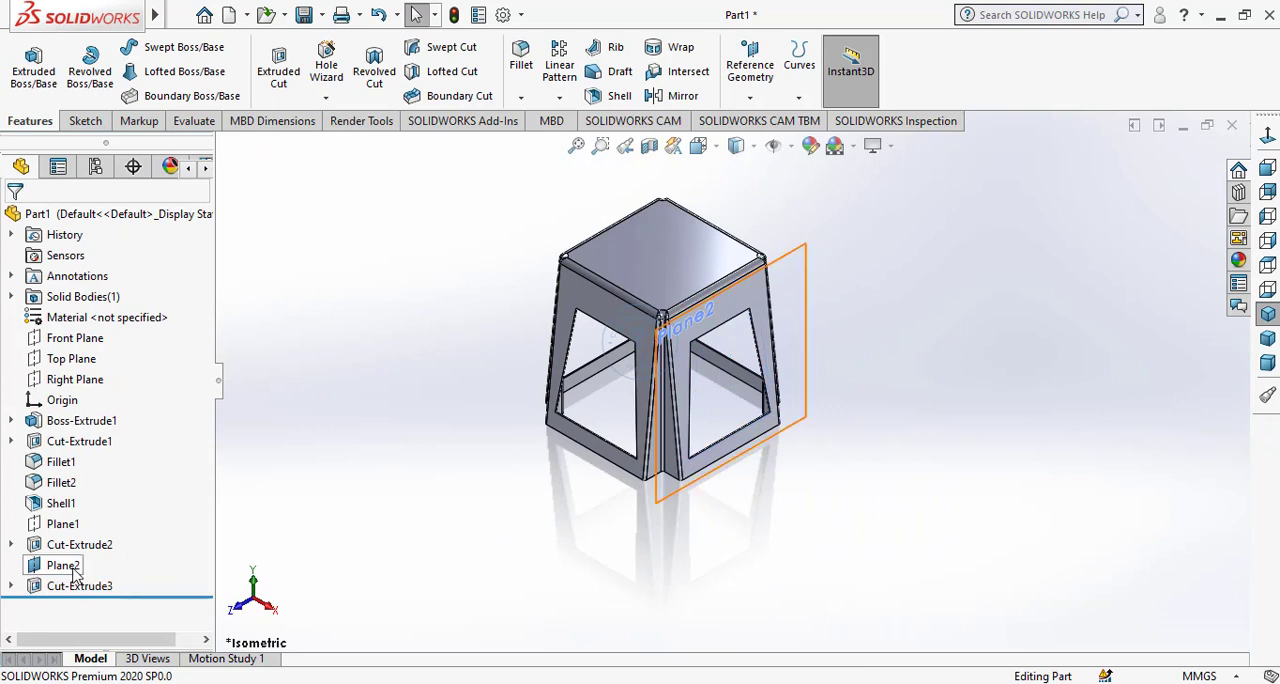
# Hide Plane2, the reference plane used for the second pair of side openings.
pyautogui.click(70, 566)
pyautogui.click(98, 535)
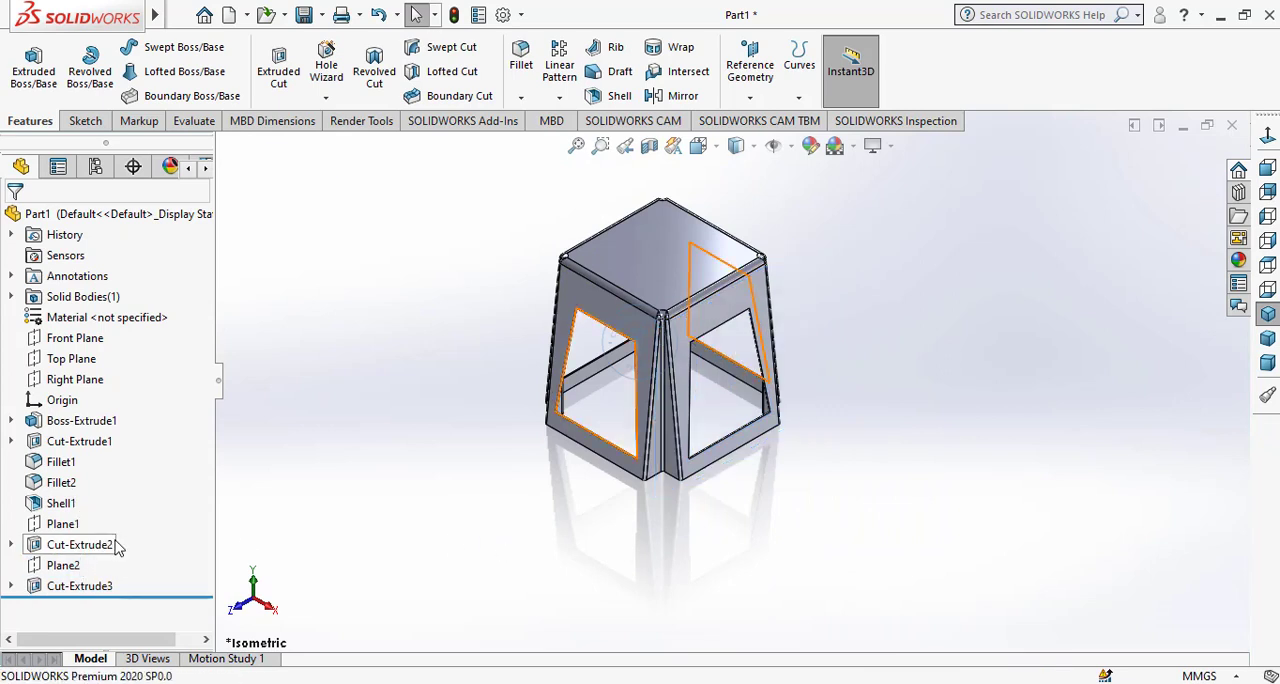
pyautogui.click(11, 544)
pyautogui.click(87, 565)
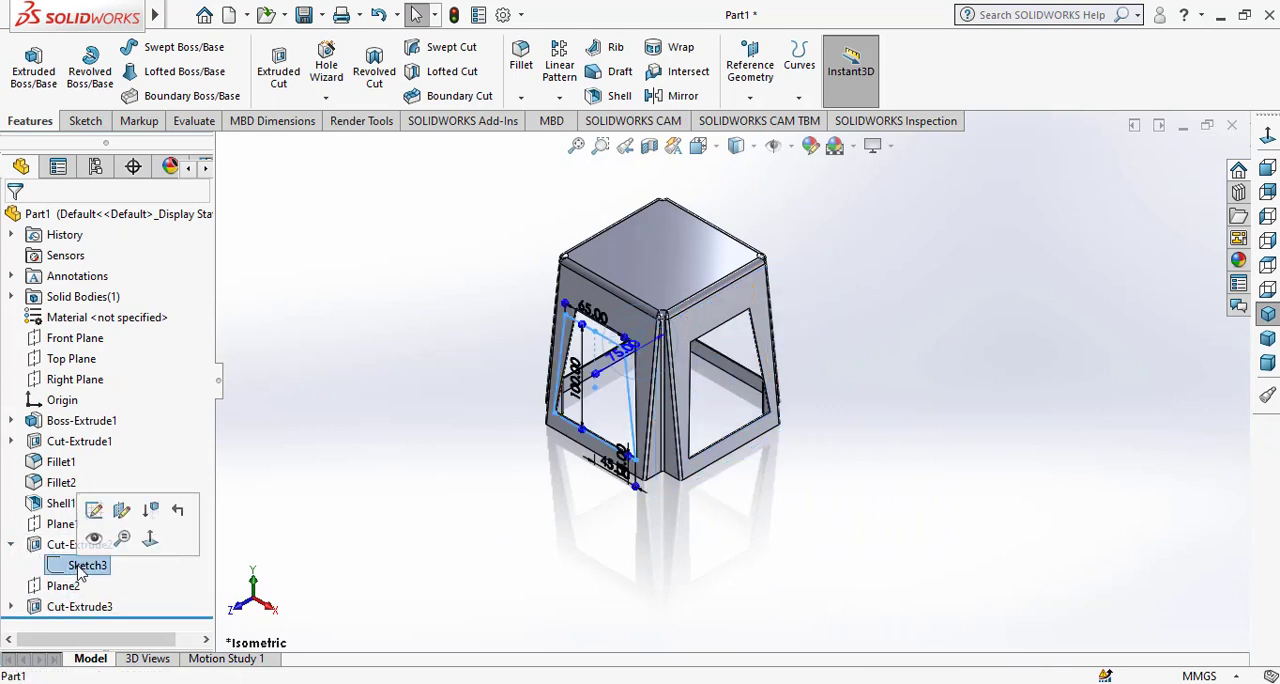
pyautogui.click(420, 521)
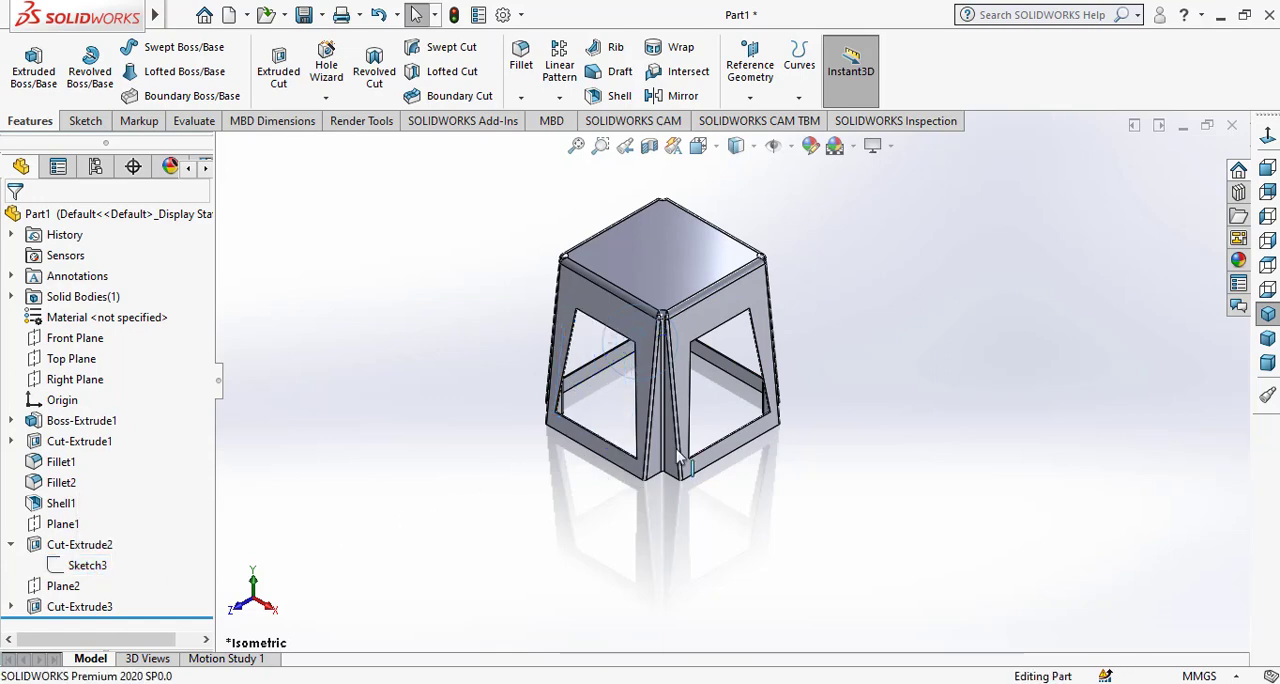
pyautogui.click(1267, 316)
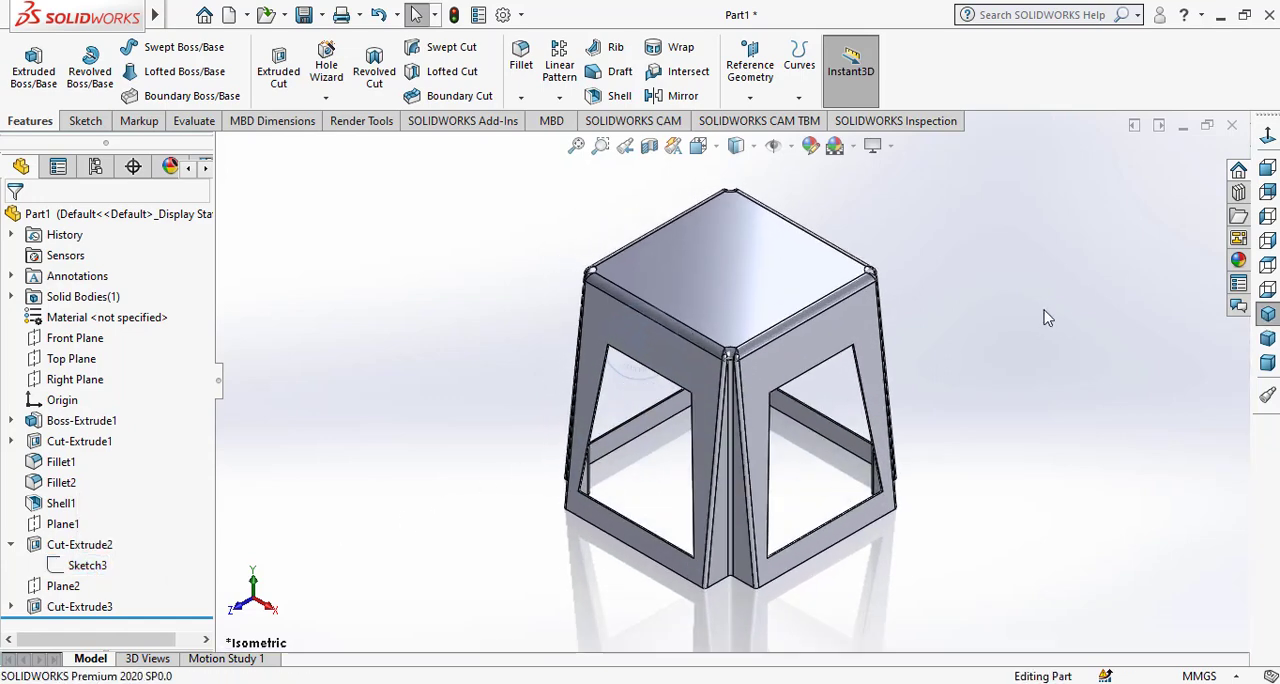
# Start a sketch on the block's bottom rim face and convert the outer edges of the upper-right corner notch.
pyautogui.moveTo(790, 588); pyautogui.dragTo(682, 358, button='middle')
pyautogui.scroll(-9, 617, 412)
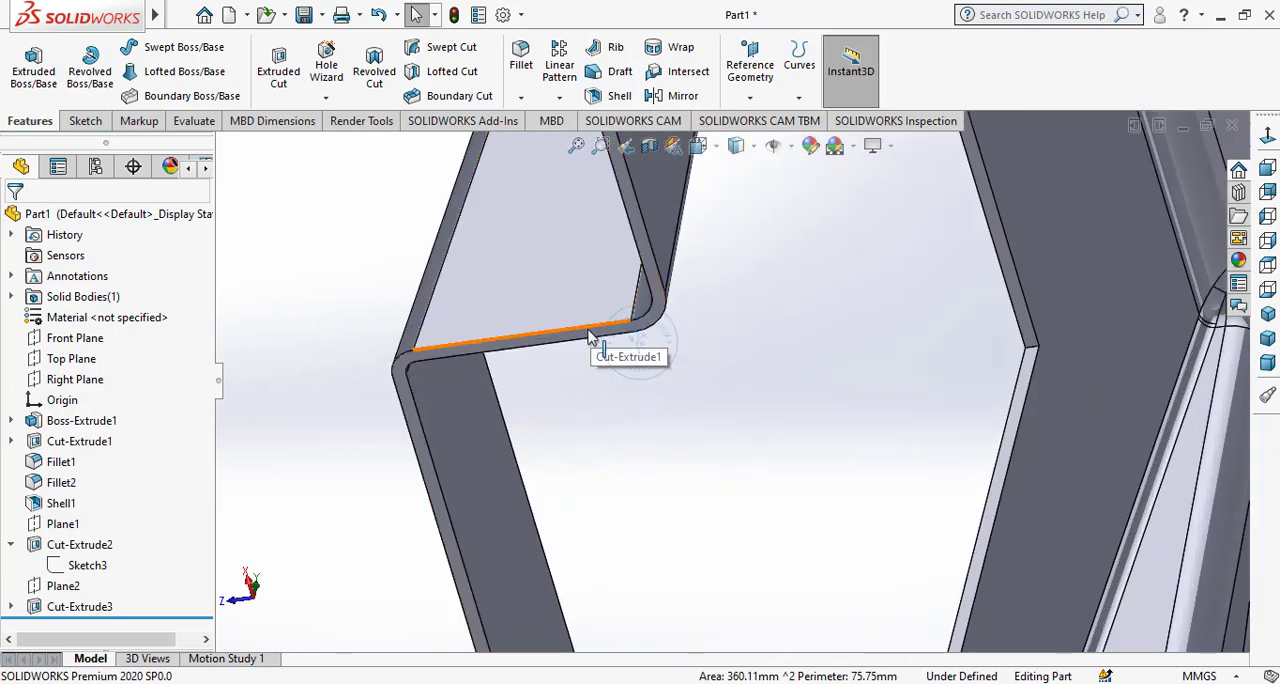
pyautogui.click(632, 338)
pyautogui.click(707, 278)
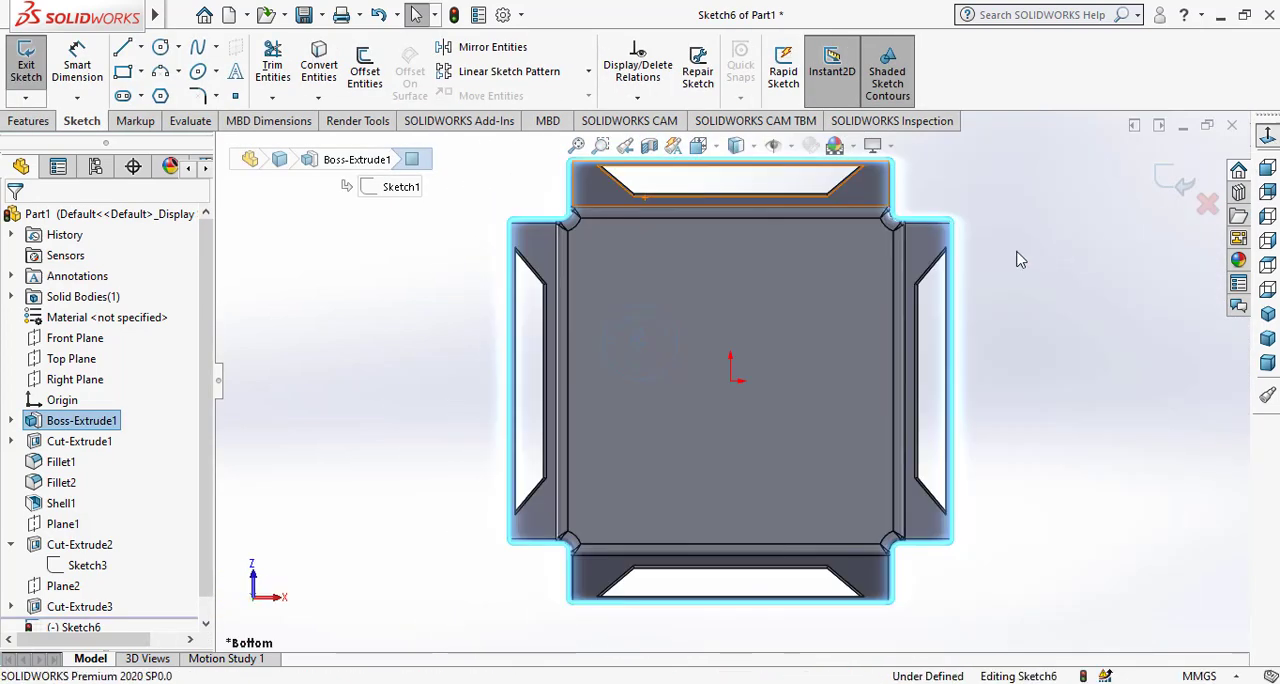
pyautogui.scroll(-6, 920, 197)
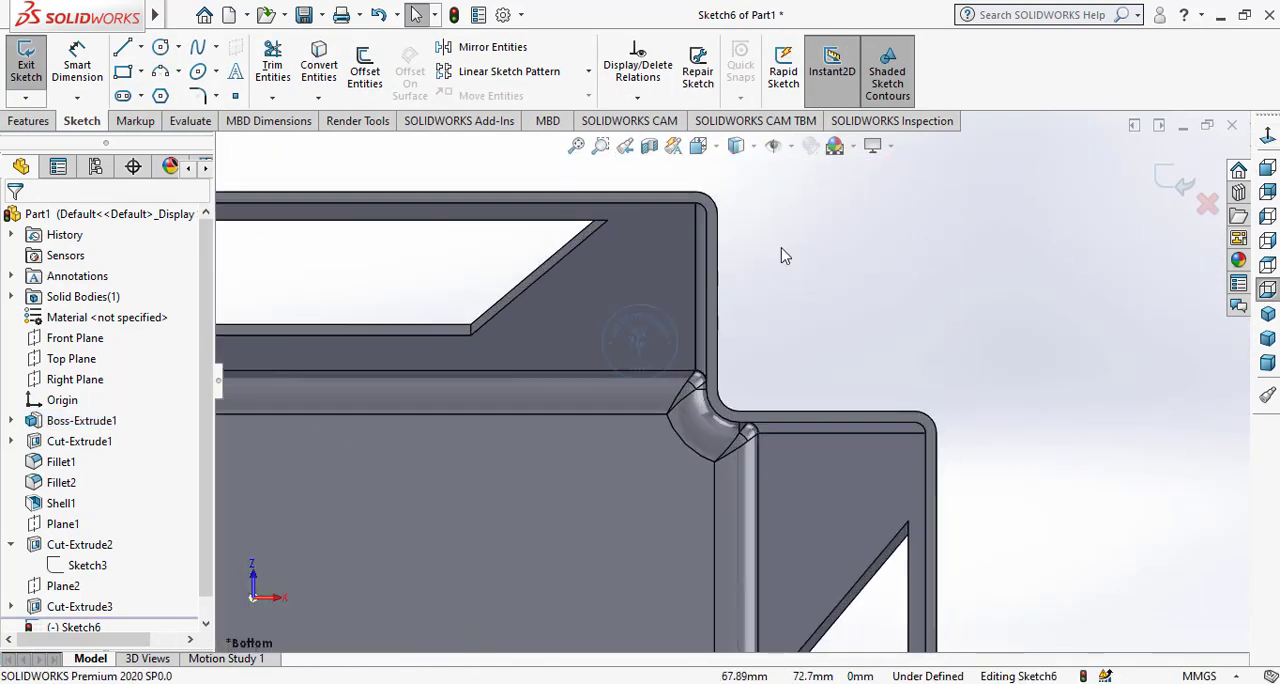
pyautogui.click(720, 330)
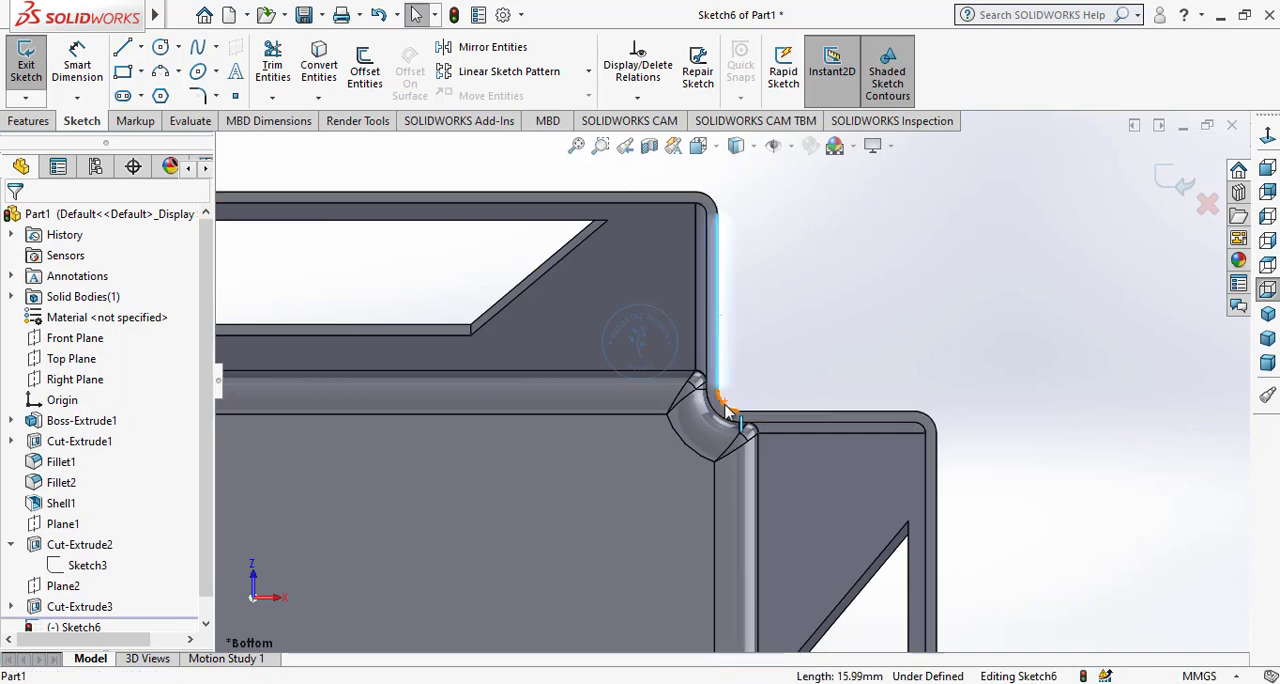
pyautogui.click(319, 66)
# Convert the two straight outer edges and the connecting arc of the lower-right corner notch into sketch entities.
pyautogui.scroll(8, 820, 385)
pyautogui.scroll(-8, 762, 604)
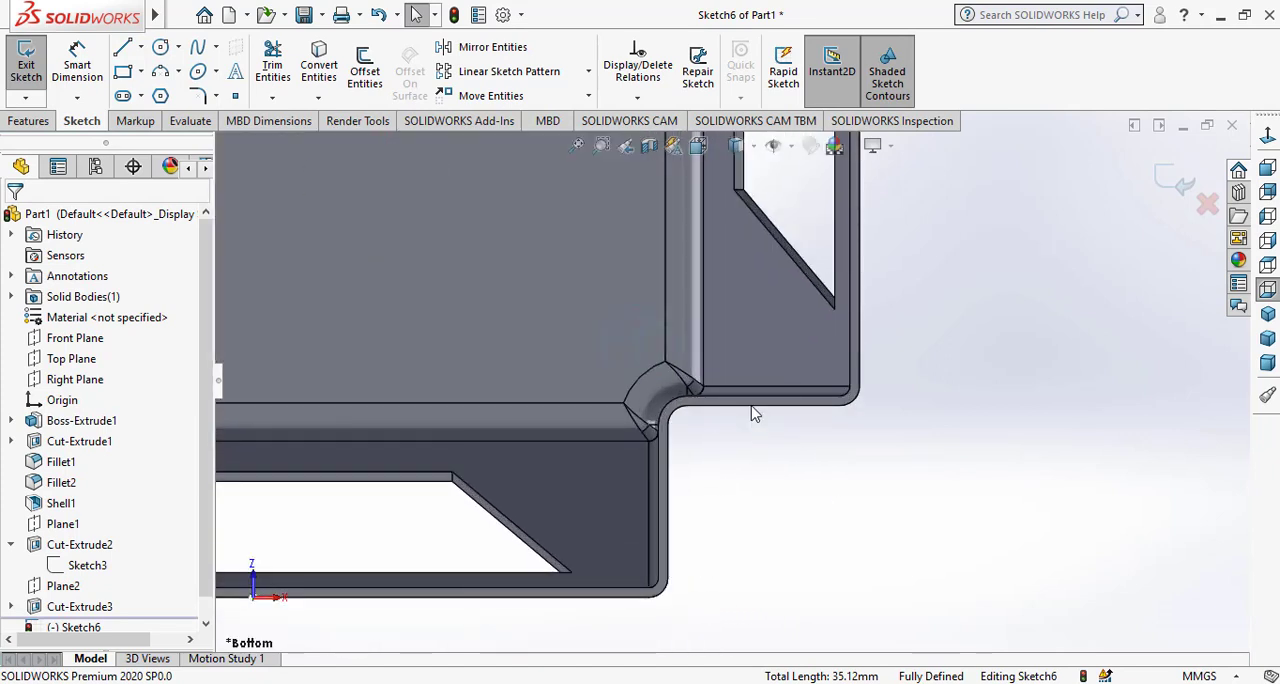
pyautogui.click(754, 408)
pyautogui.keyDown('ctrl'); pyautogui.click(675, 418); pyautogui.keyUp('ctrl')
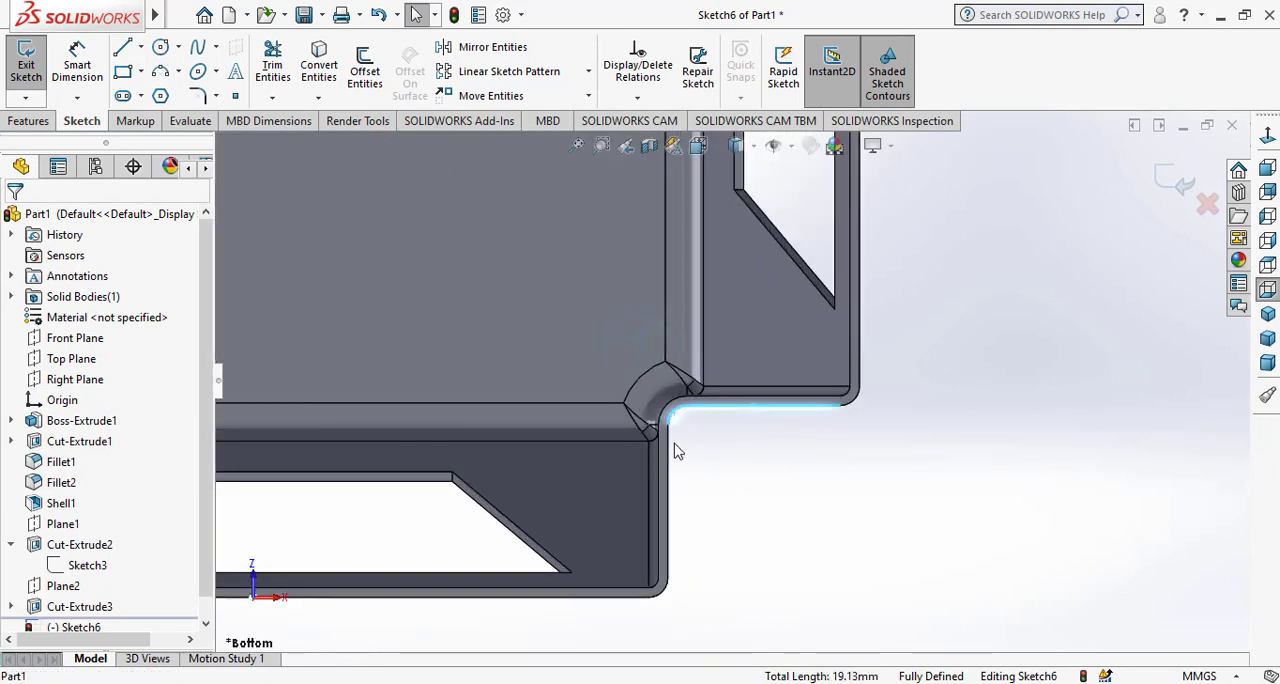
pyautogui.keyDown('ctrl'); pyautogui.click(669, 476); pyautogui.keyUp('ctrl')
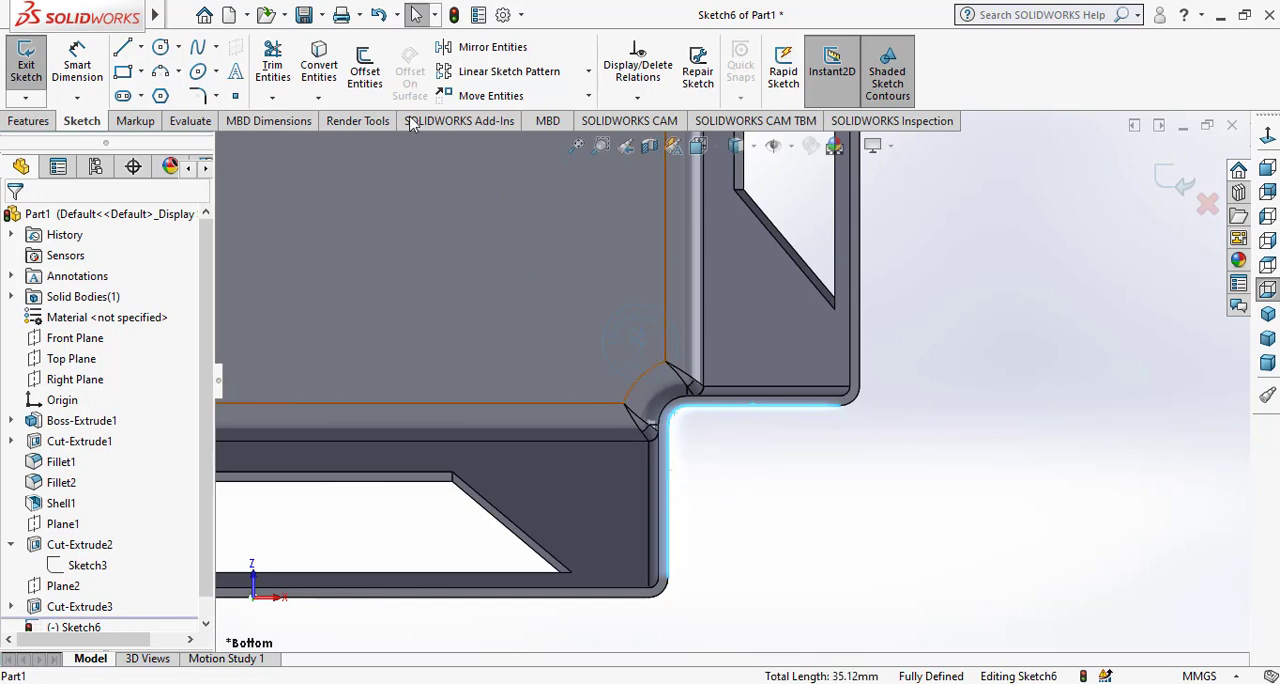
pyautogui.click(319, 65)
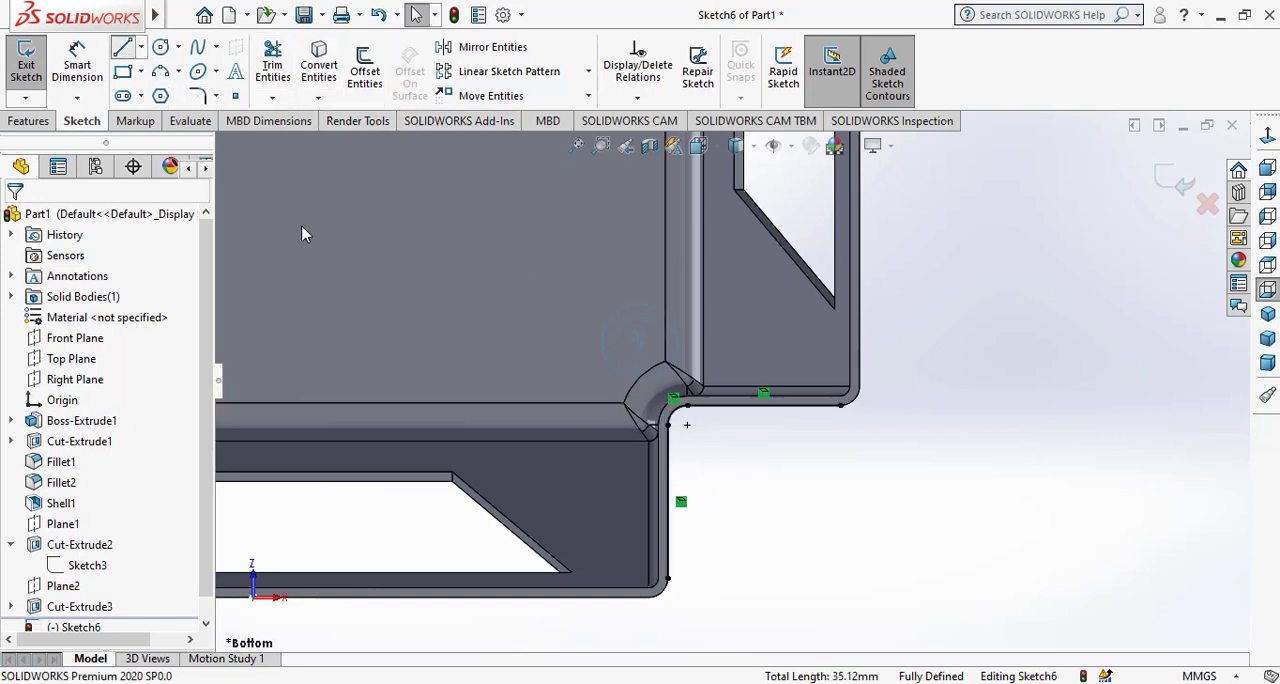
# Close the lower-right notch profile with a horizontal and a vertical line between the ends of the converted edges.
pyautogui.press('l')
pyautogui.click(667, 578)
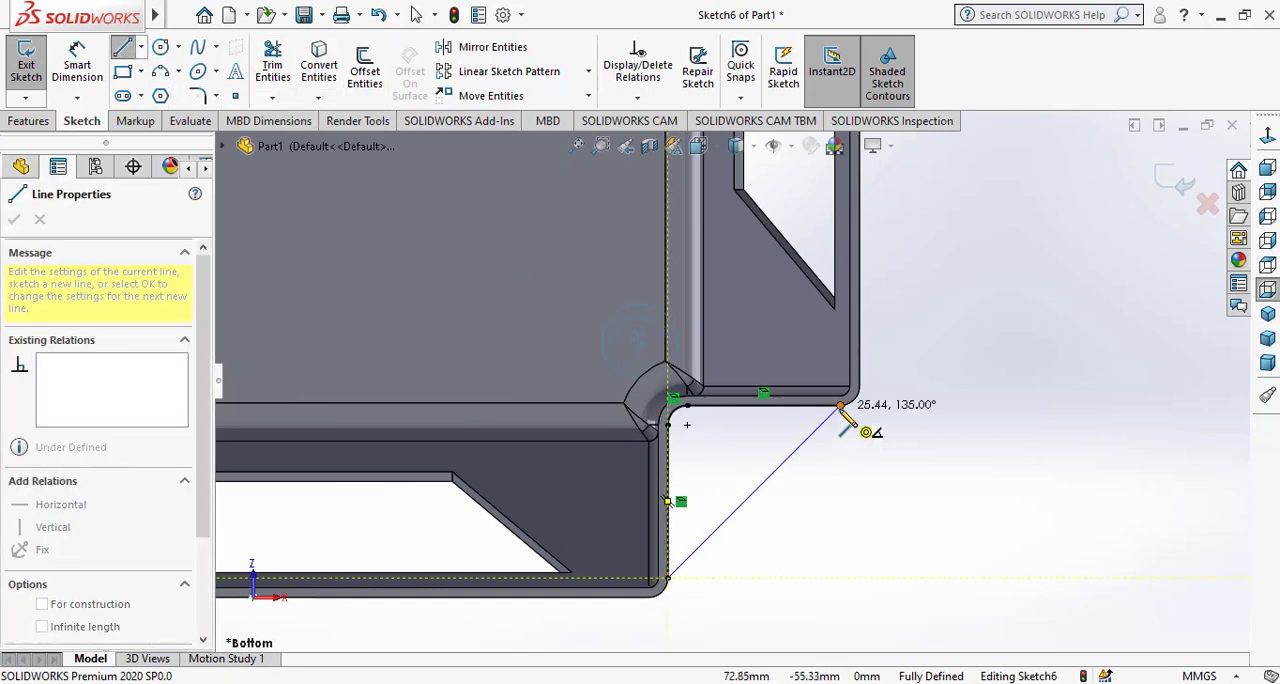
pyautogui.click(841, 578)
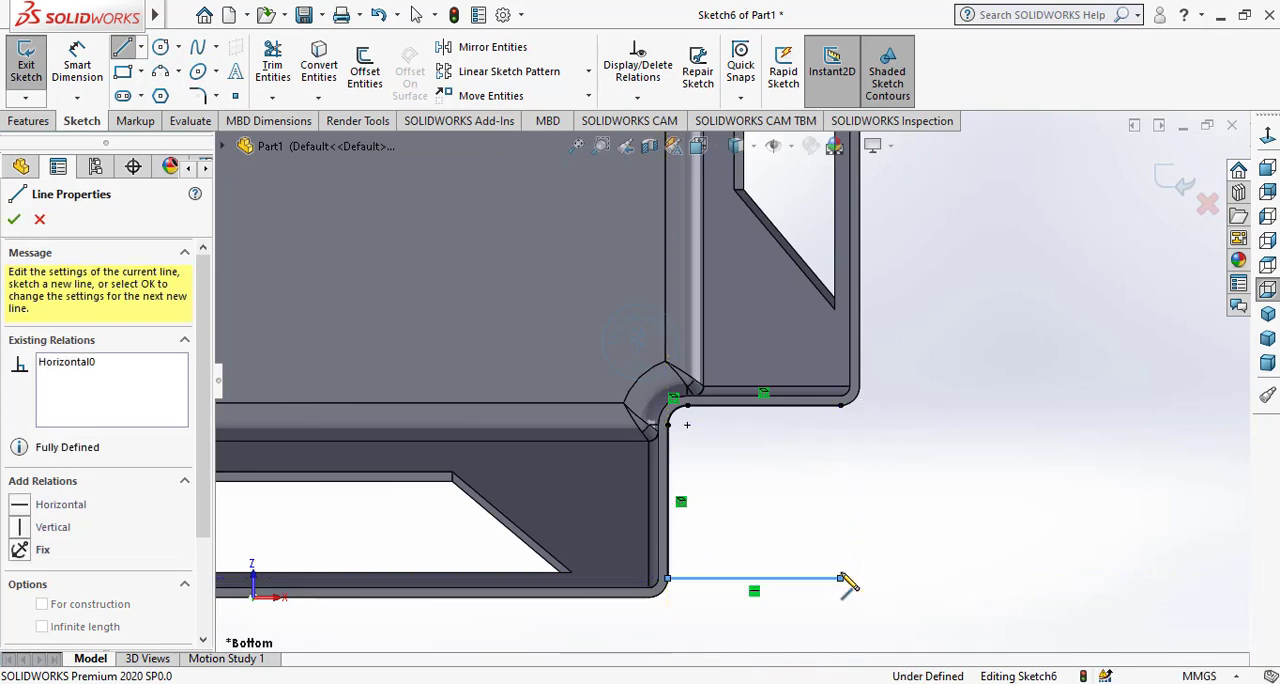
pyautogui.click(840, 405)
pyautogui.rightClick(852, 441)
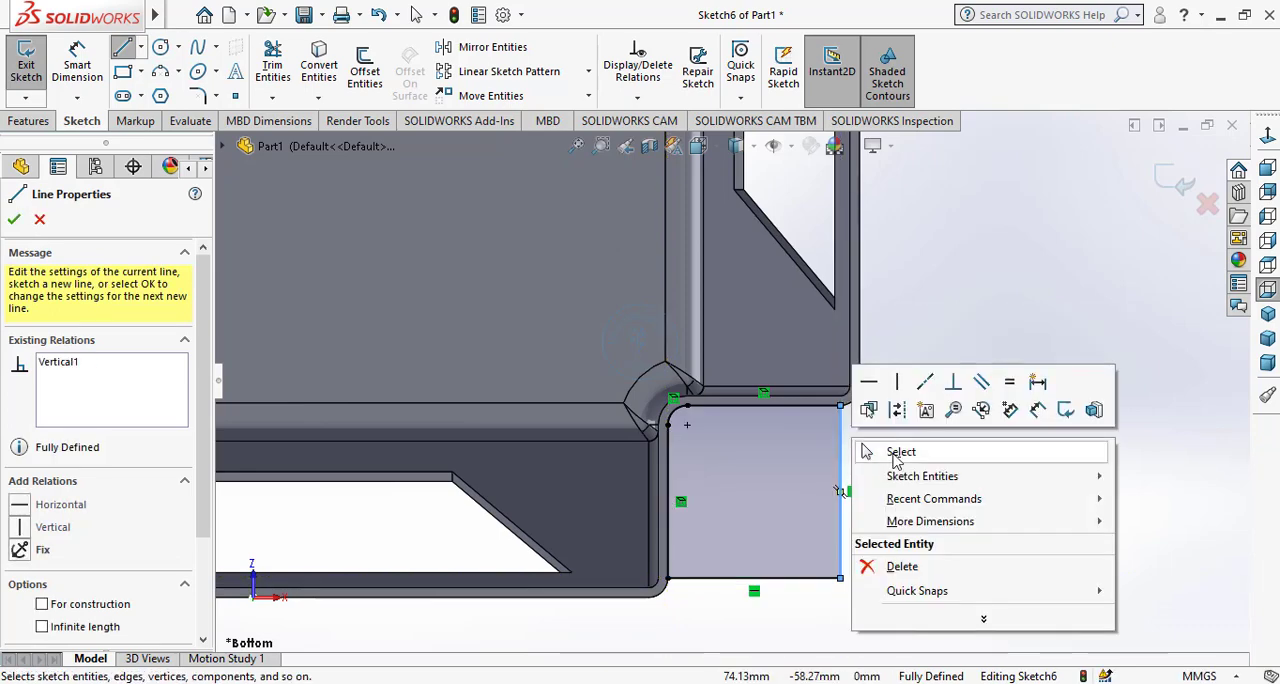
pyautogui.click(895, 455)
# Convert the two straight outer edges and the connecting arc of the lower-left corner notch into sketch entities.
pyautogui.scroll(3, 897, 458)
pyautogui.scroll(-1, 429, 392)
pyautogui.scroll(-4, 706, 392)
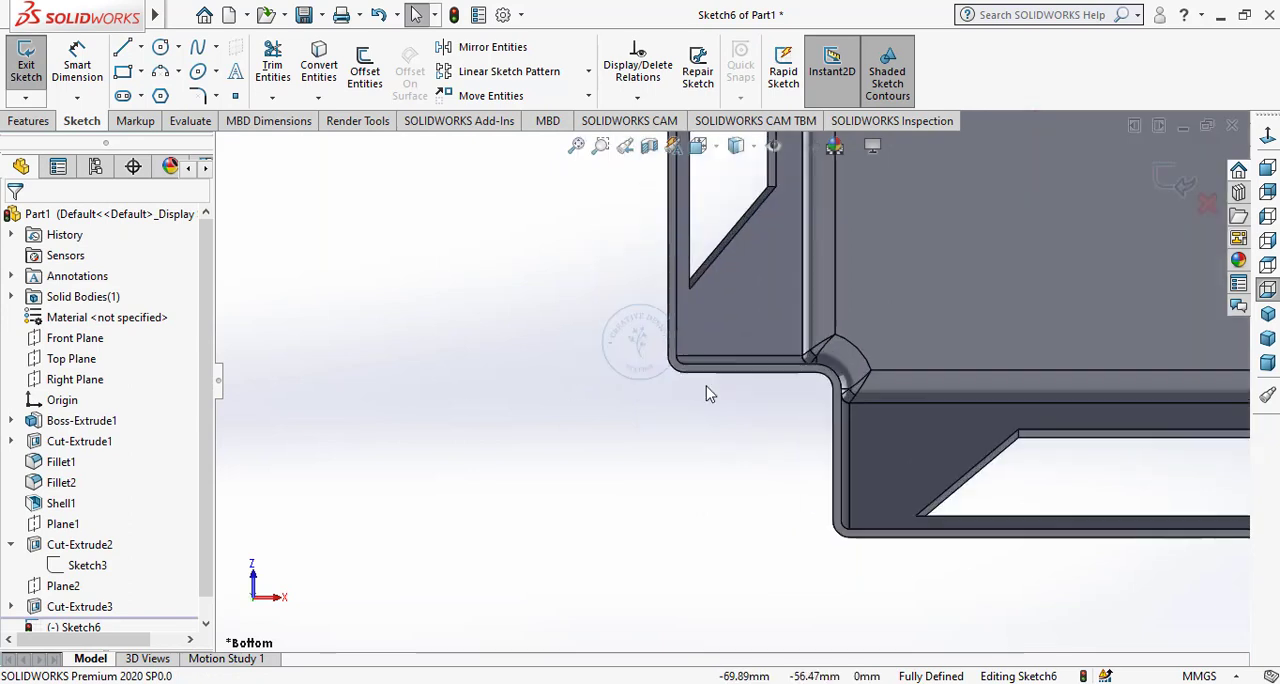
pyautogui.scroll(-1, 706, 387)
pyautogui.click(774, 371)
pyautogui.keyDown('ctrl'); pyautogui.click(855, 380); pyautogui.keyUp('ctrl')
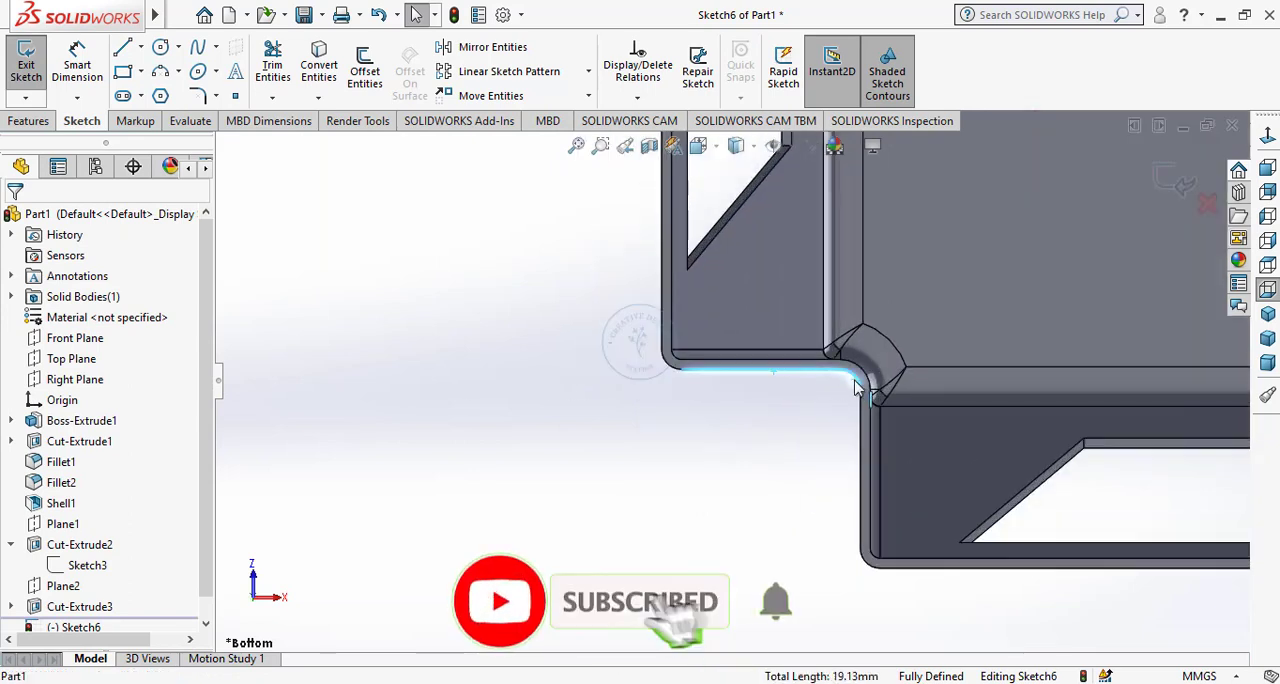
pyautogui.keyDown('ctrl'); pyautogui.click(866, 425); pyautogui.keyUp('ctrl')
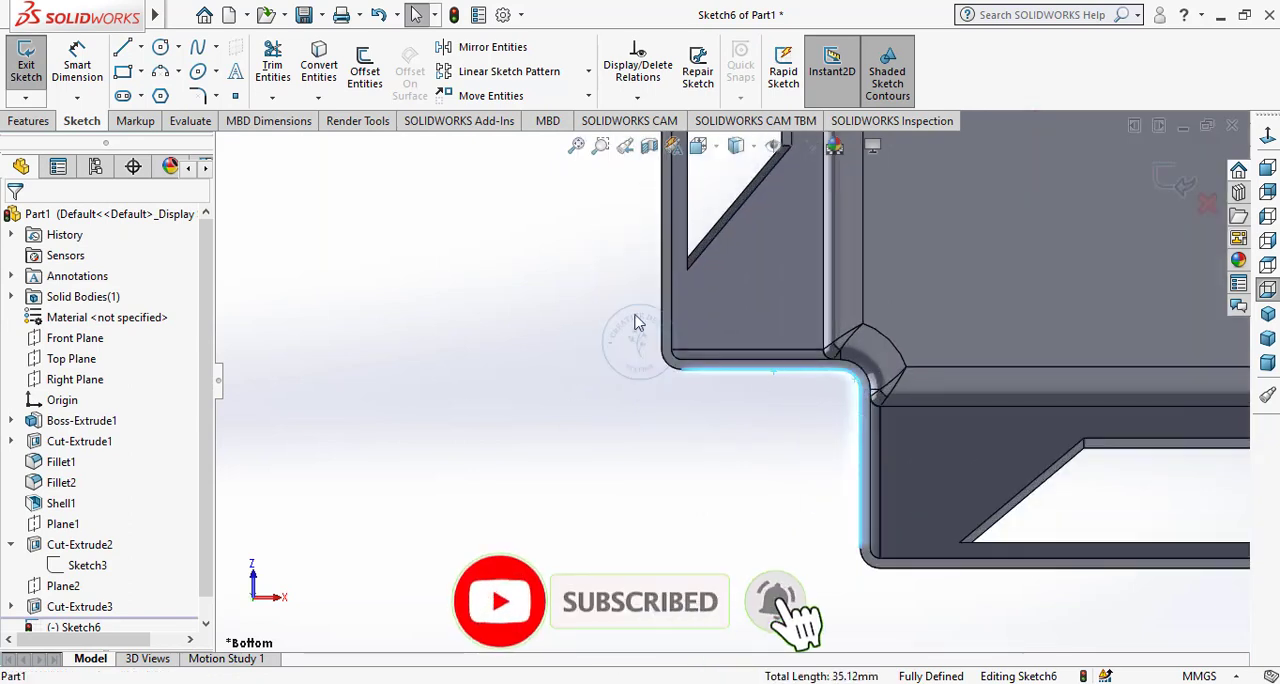
pyautogui.click(325, 62)
# Close the lower-left notch profile with a vertical and a horizontal line, each about 18 mm long.
pyautogui.click(123, 50)
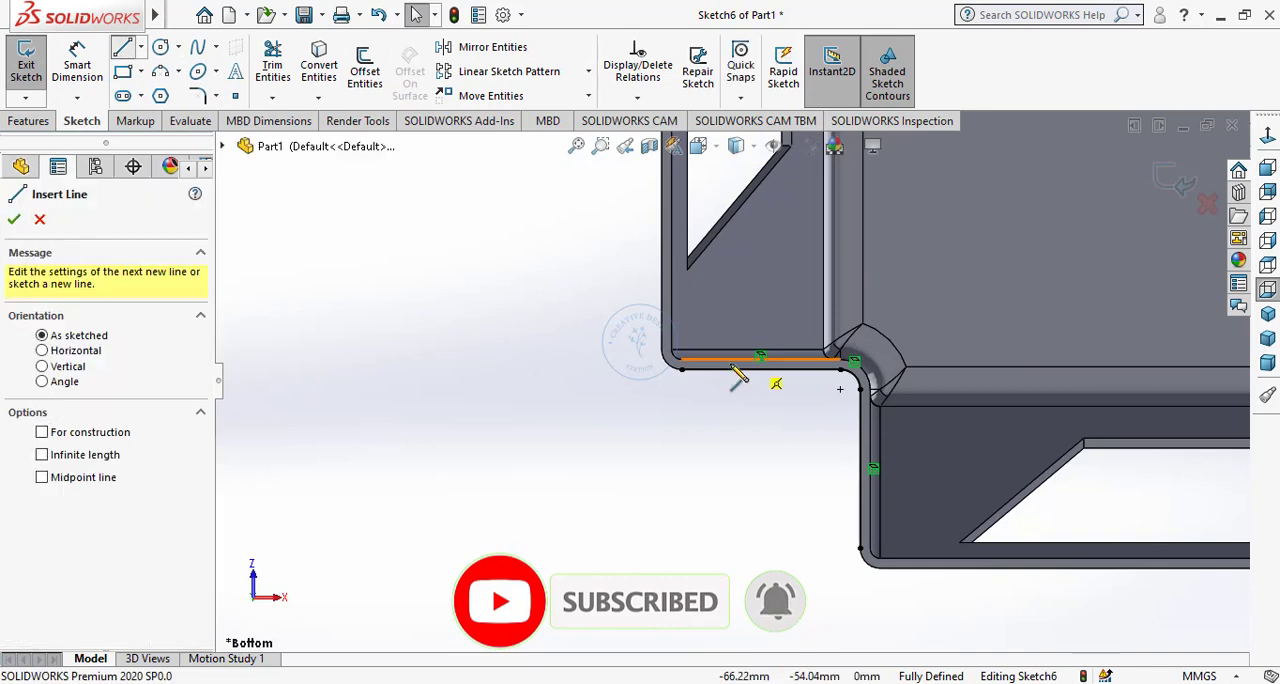
pyautogui.click(681, 369)
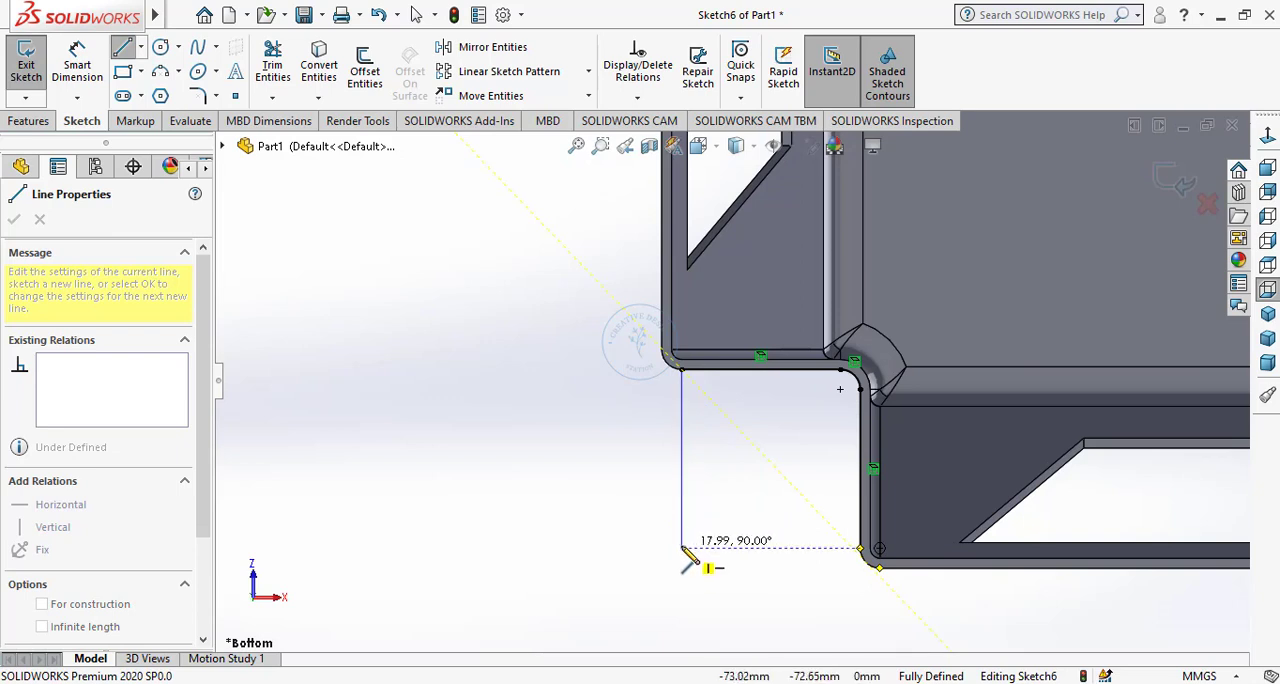
pyautogui.click(682, 548)
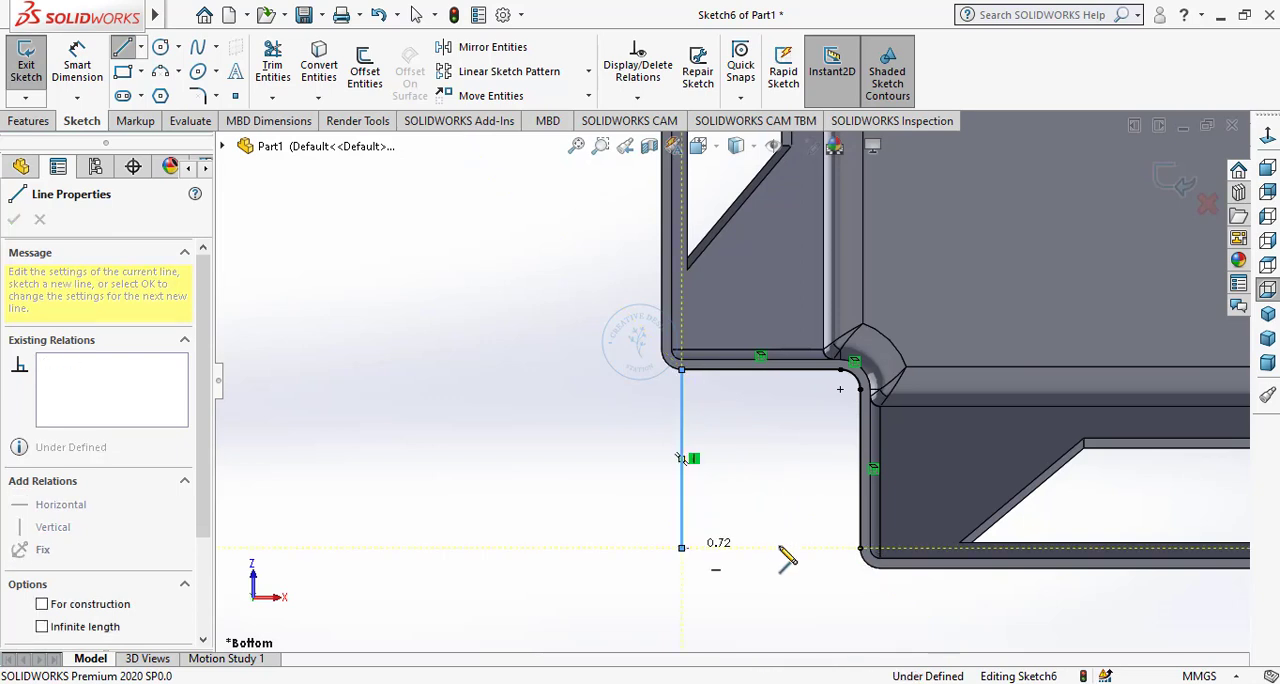
pyautogui.click(860, 548)
pyautogui.rightClick(760, 496)
pyautogui.click(772, 506)
pyautogui.press('f')
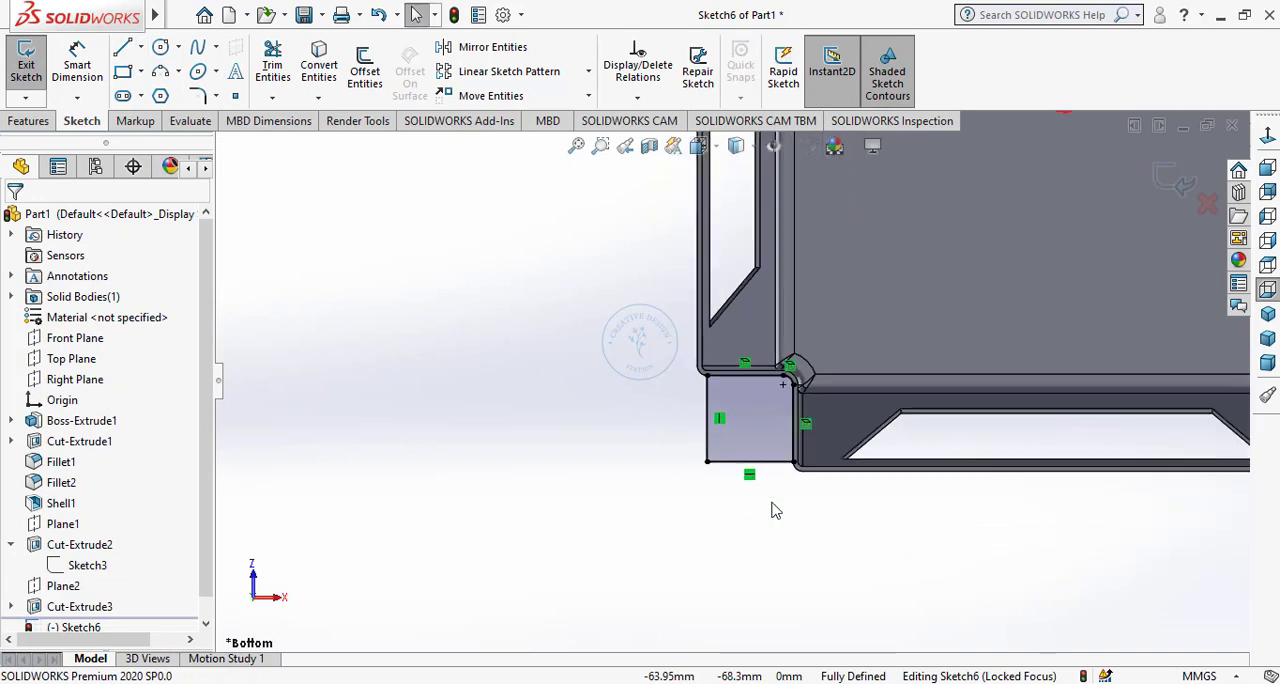
# Draw a horizontal and a vertical line, each about 18 mm long, across the open sides of the upper-left notch.
pyautogui.scroll(-5, 790, 197)
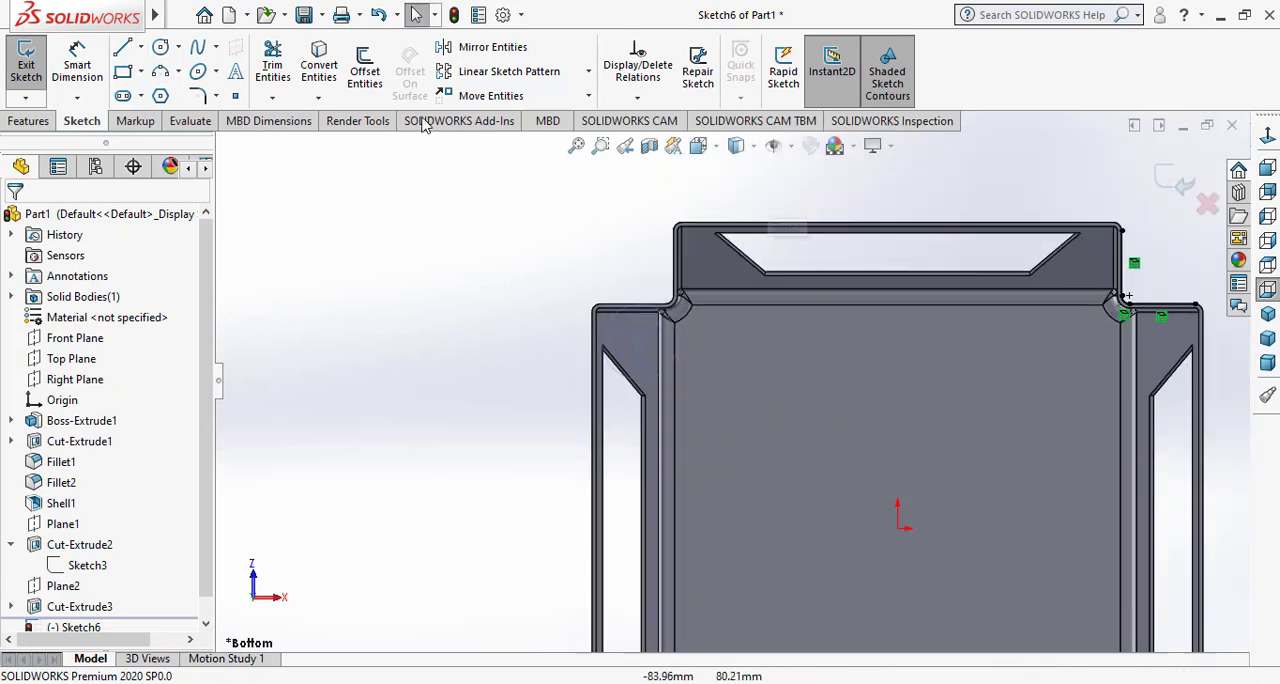
pyautogui.click(126, 52)
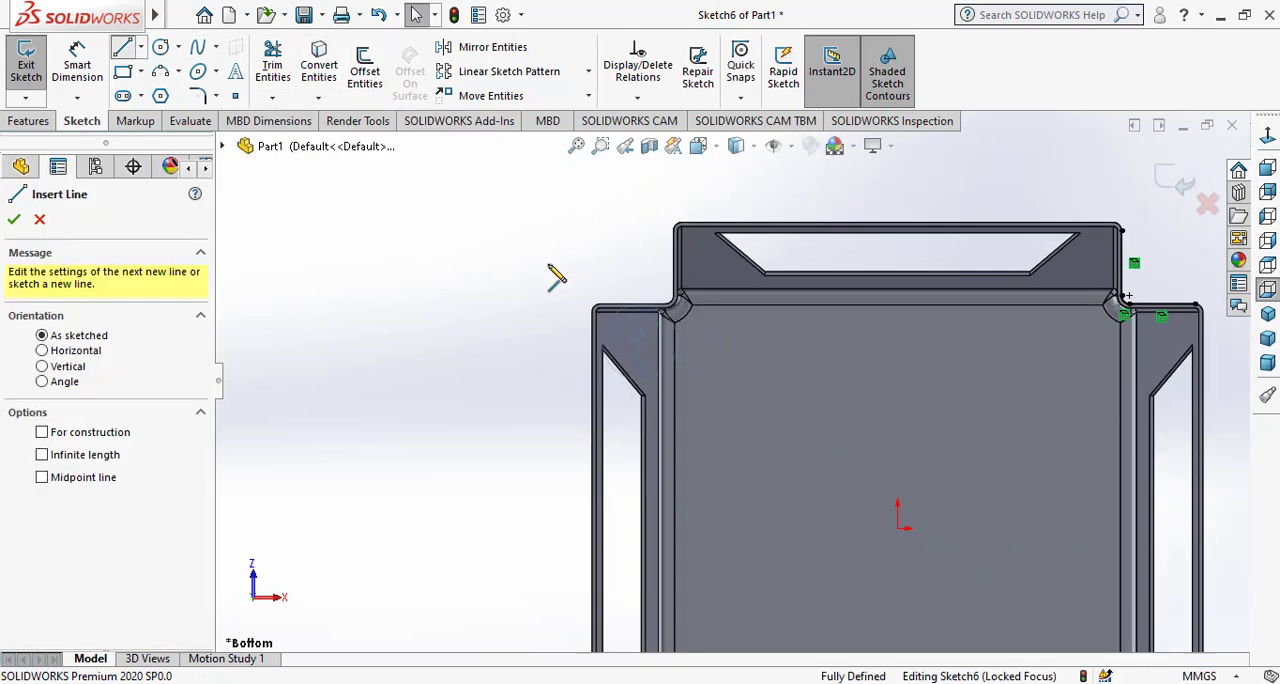
pyautogui.scroll(-2, 689, 268)
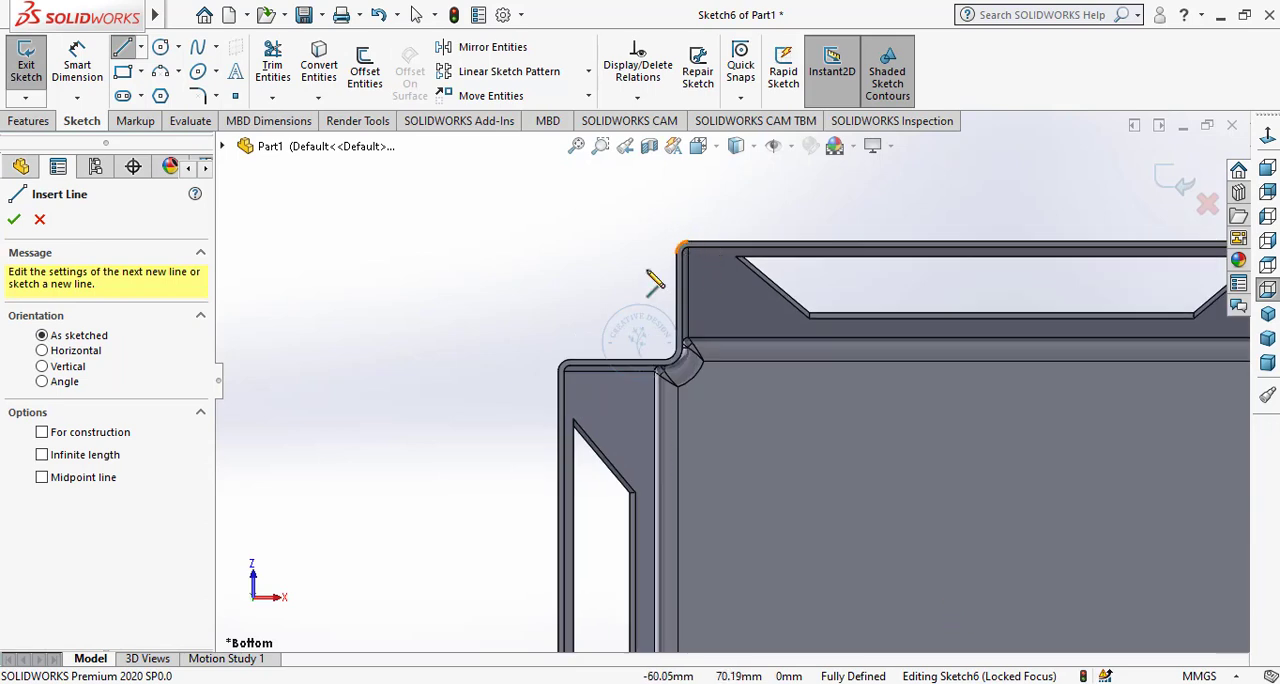
pyautogui.scroll(-2, 680, 276)
pyautogui.click(712, 268)
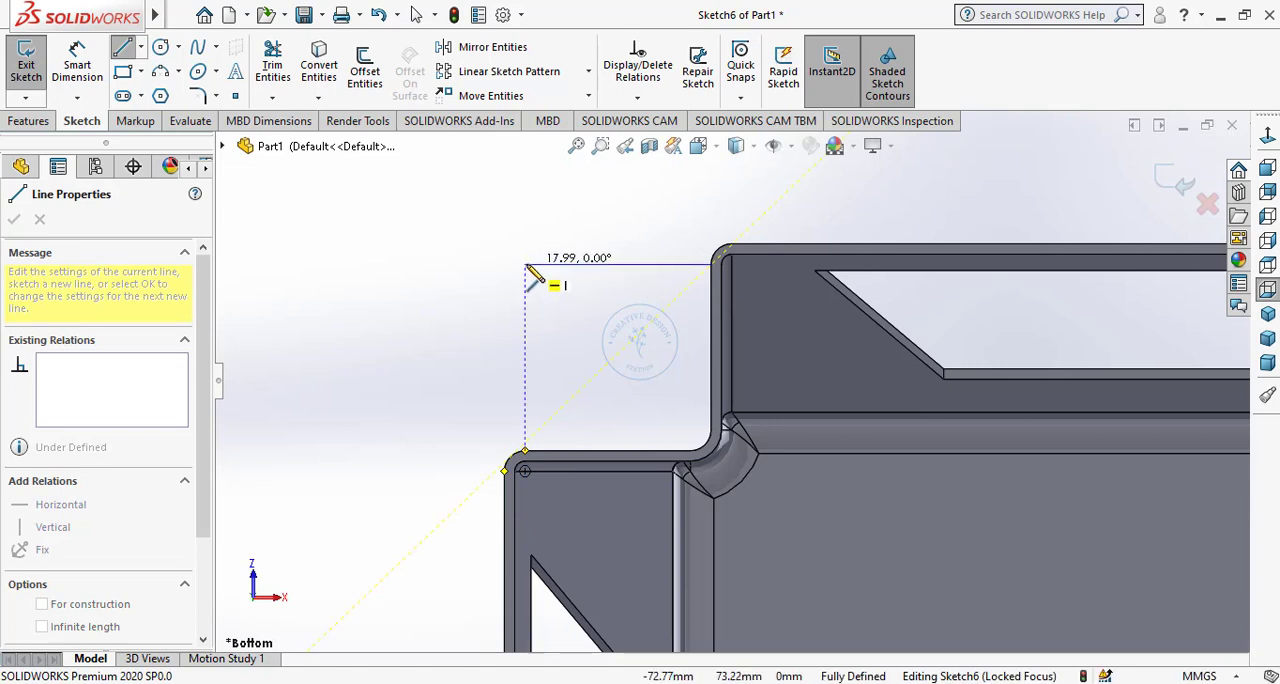
pyautogui.click(525, 265)
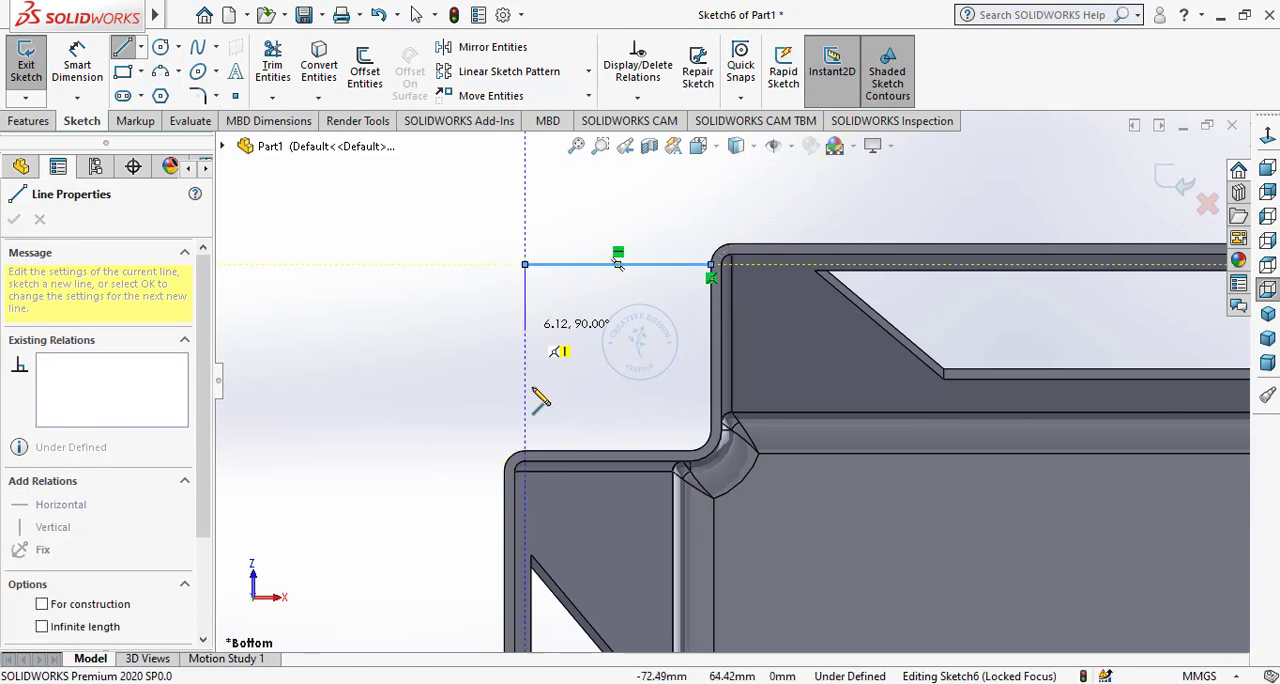
pyautogui.doubleClick(525, 451)
pyautogui.rightClick(486, 364)
pyautogui.click(495, 366)
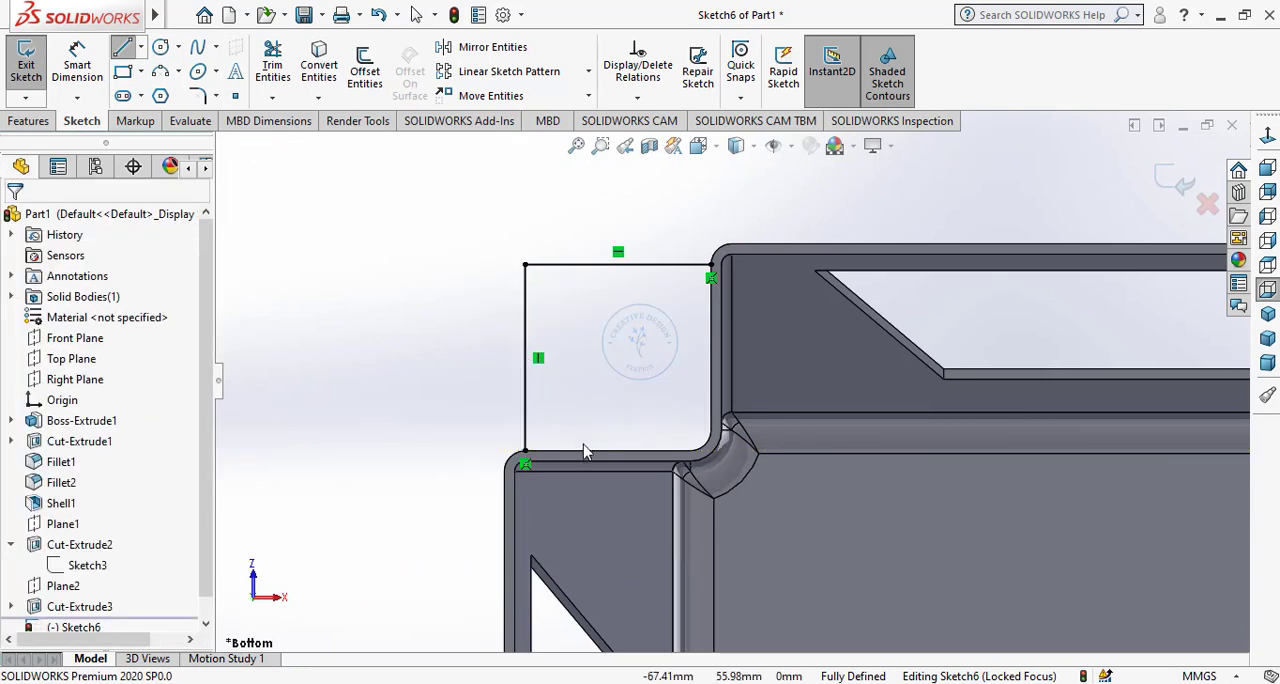
# Convert the upper-left notch's two straight outer edges and arc to complete its closed profile.
pyautogui.click(585, 452)
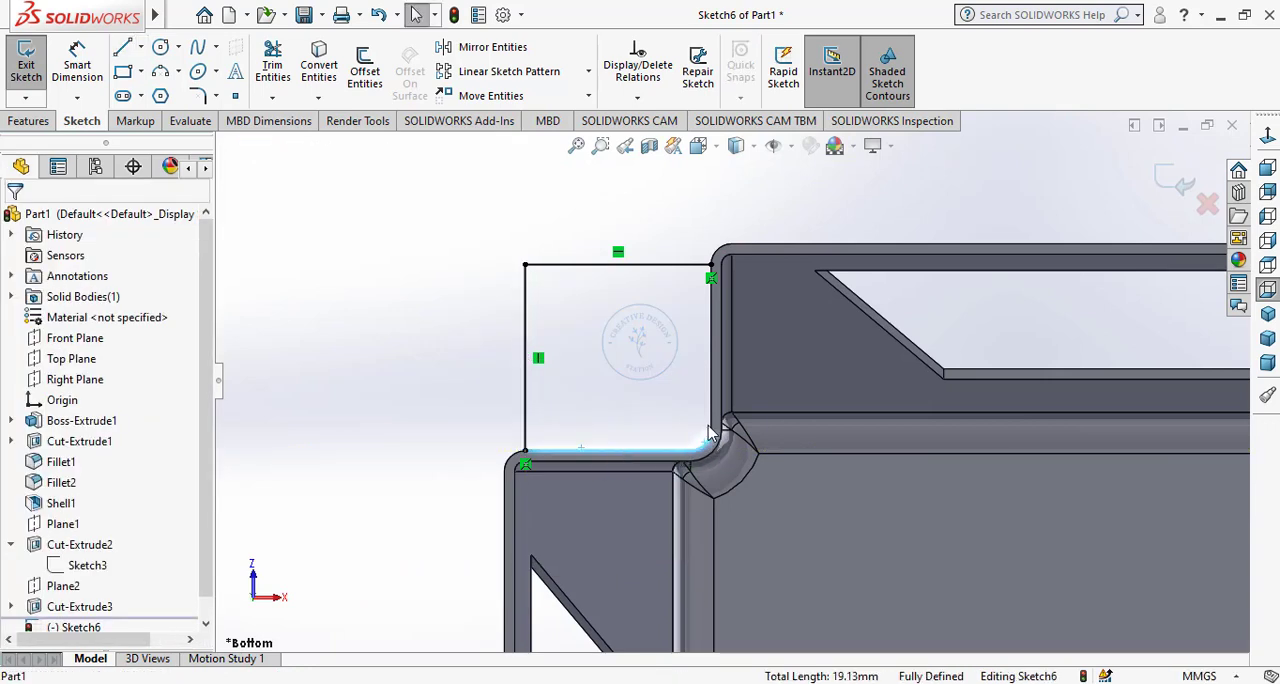
pyautogui.keyDown('ctrl'); pyautogui.click(711, 385); pyautogui.keyUp('ctrl')
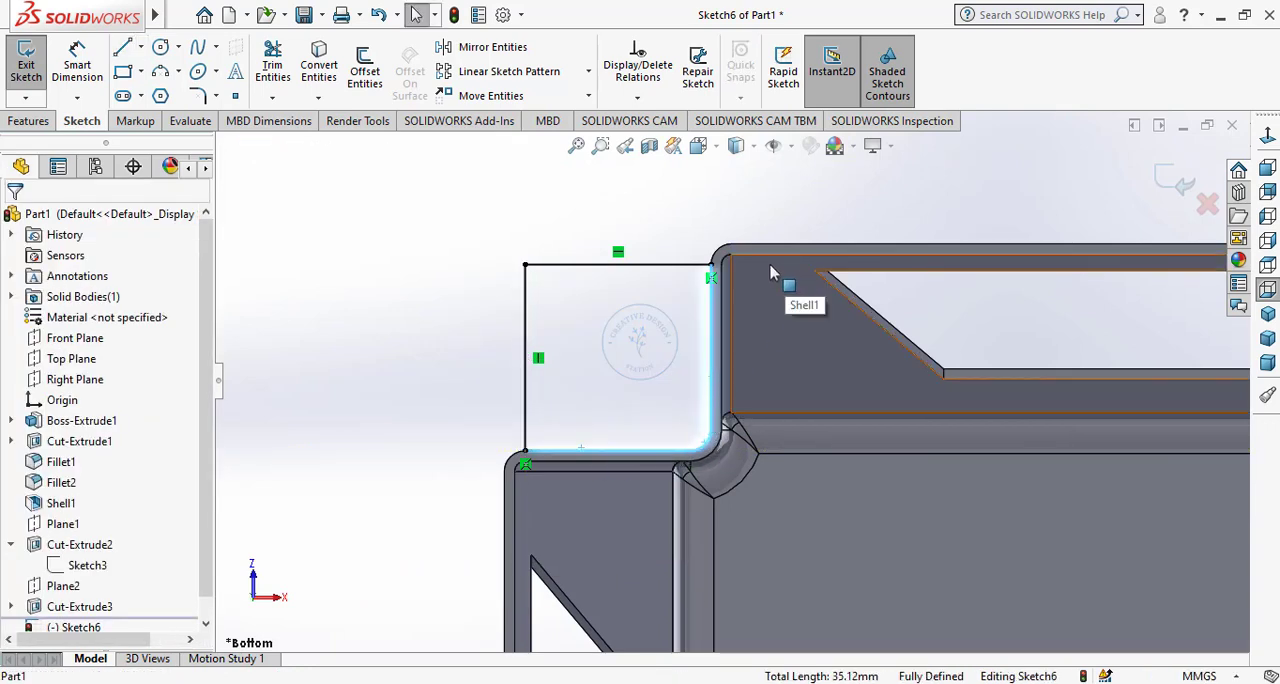
pyautogui.click(321, 66)
pyautogui.scroll(3, 361, 343)
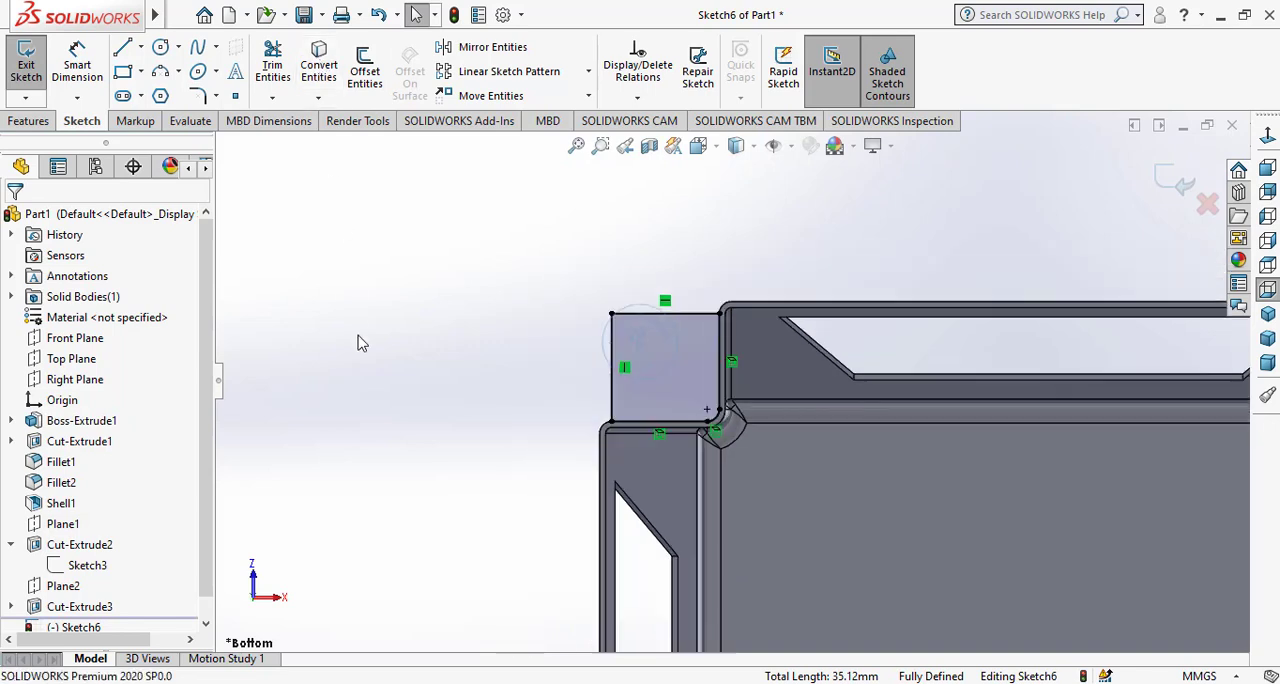
# Close the upper-right notch profile with a horizontal and a vertical line, each about 18 mm long.
pyautogui.scroll(3, 361, 343)
pyautogui.scroll(-6, 1108, 424)
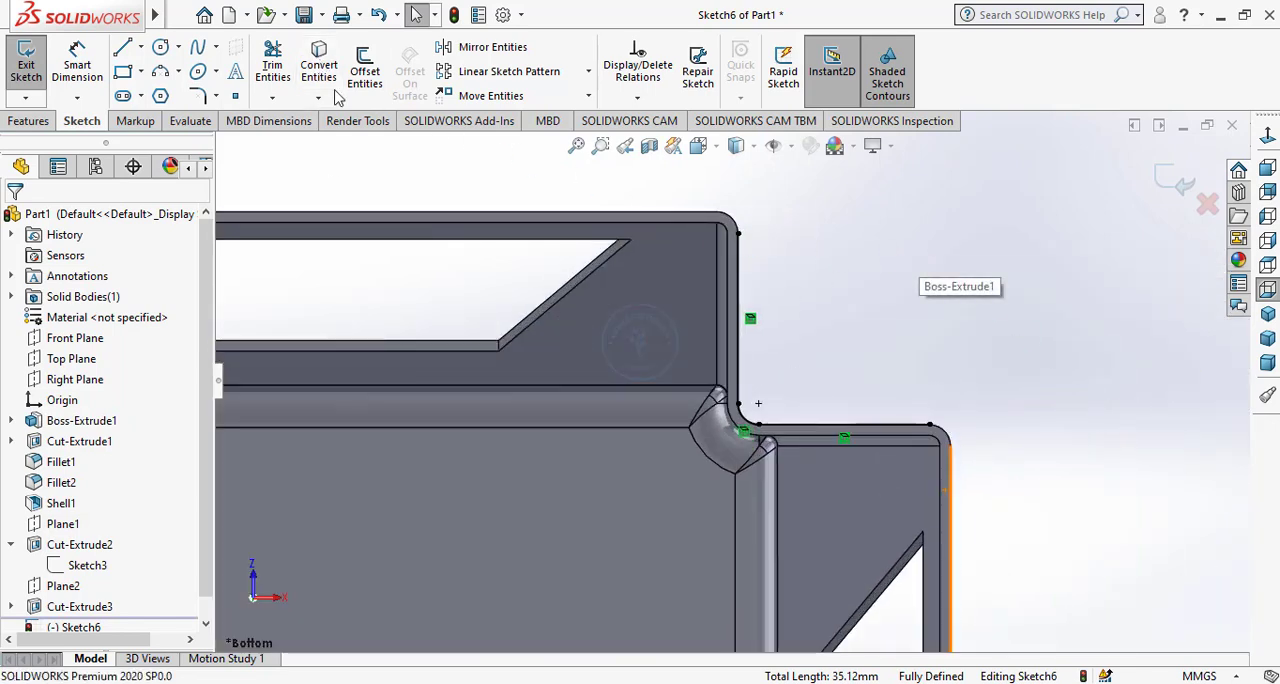
pyautogui.click(738, 234)
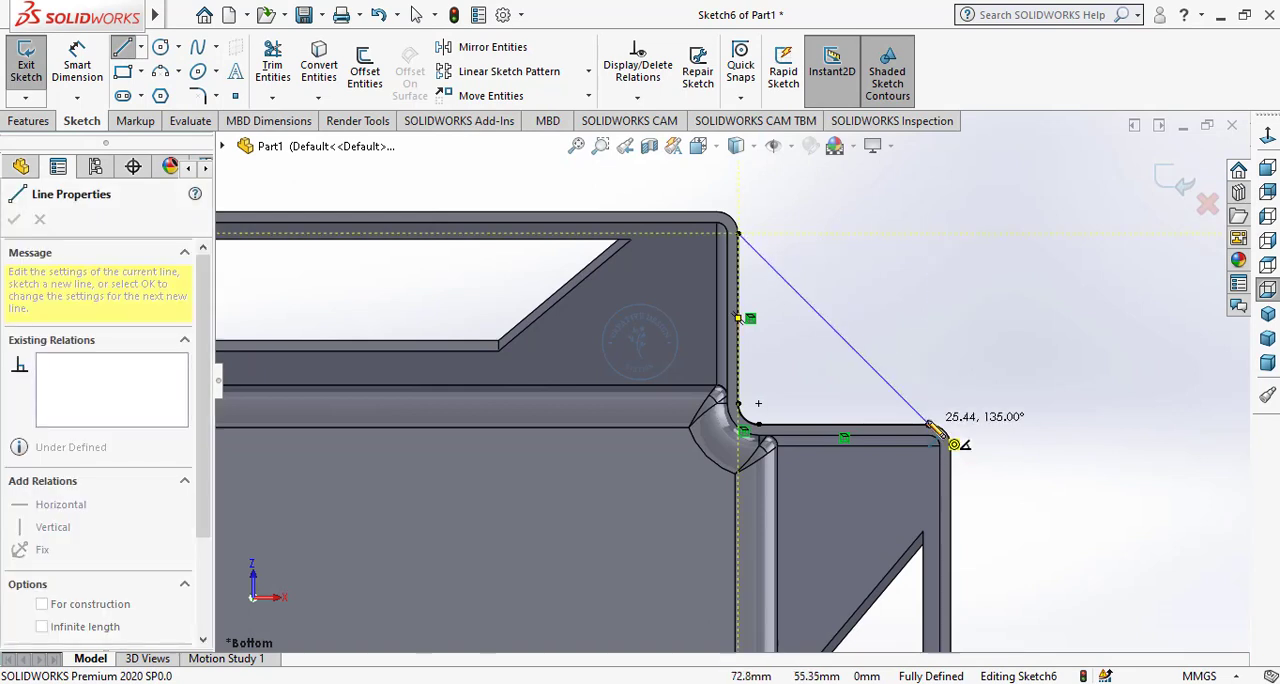
pyautogui.click(929, 234)
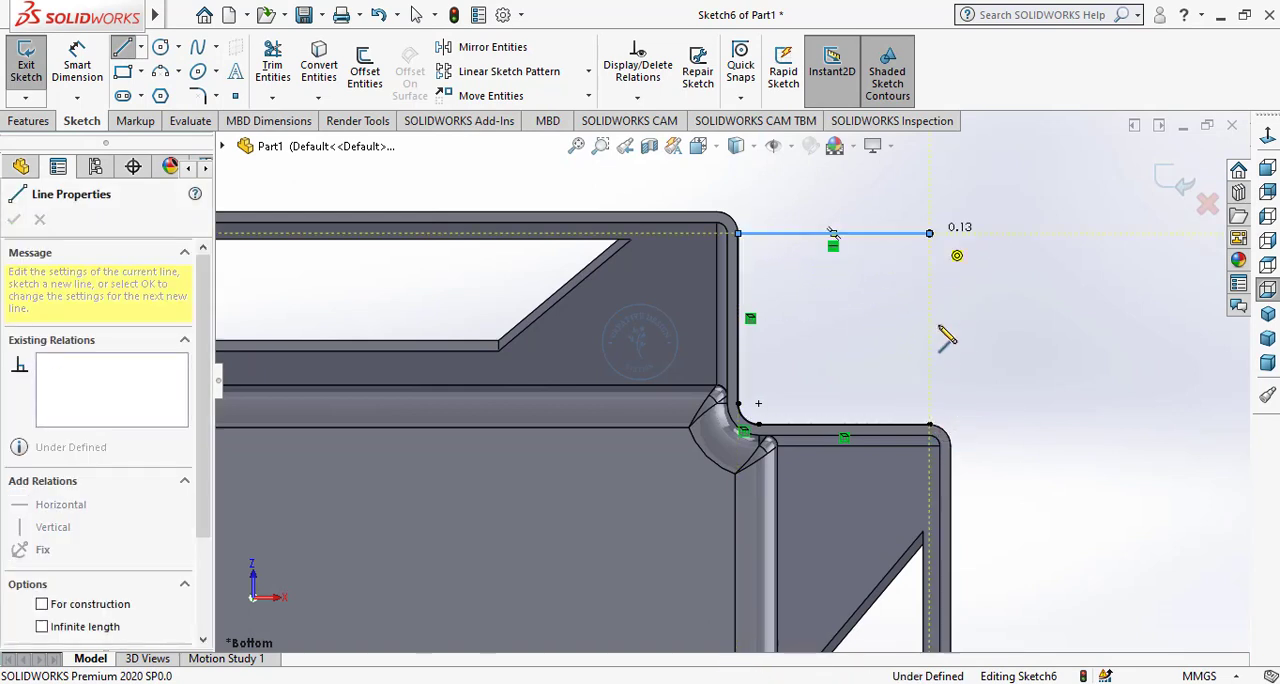
pyautogui.click(930, 430)
pyautogui.rightClick(963, 333)
pyautogui.click(1000, 343)
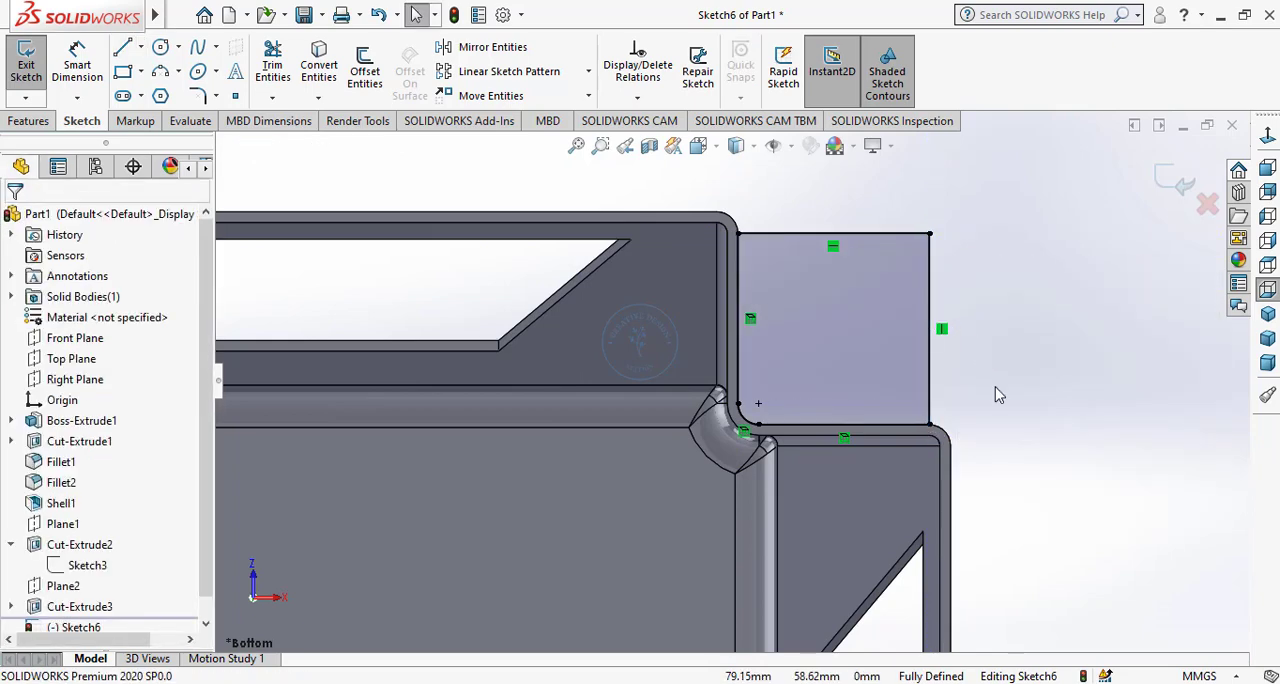
# Round the outer corner of each of the four notch profiles with a 10 mm sketch fillet.
pyautogui.scroll(5, 995, 395)
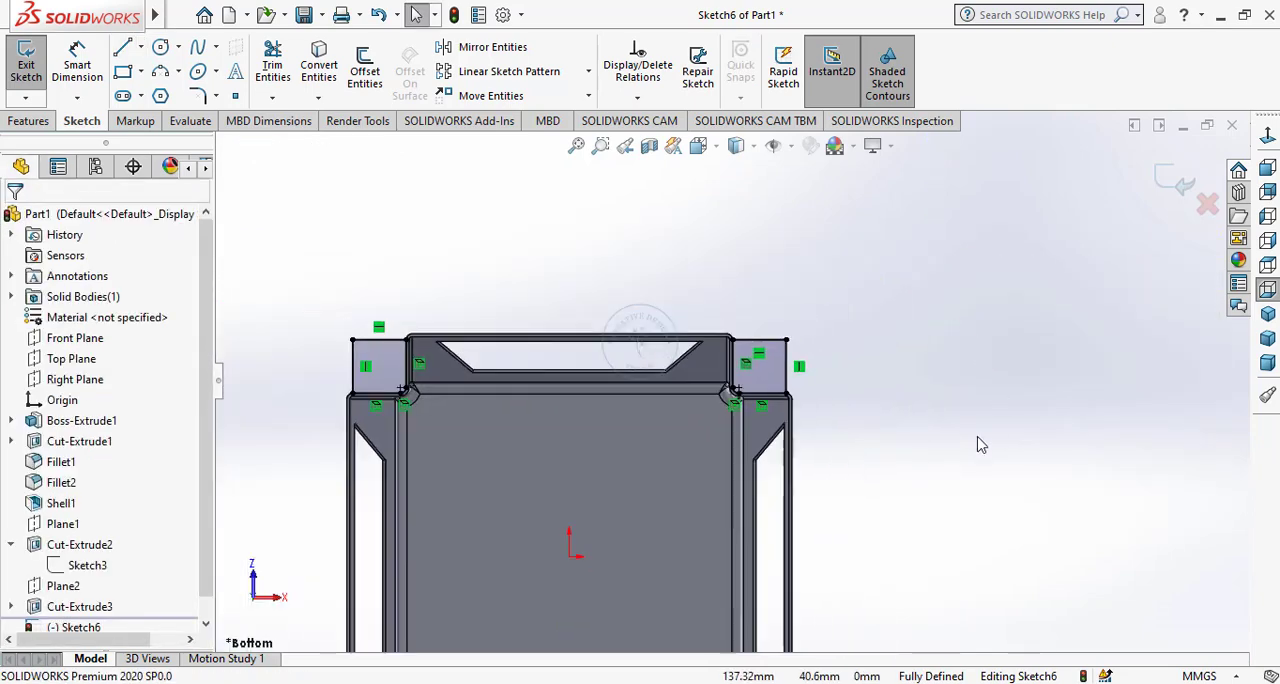
pyautogui.scroll(3, 985, 440)
pyautogui.scroll(-2, 791, 496)
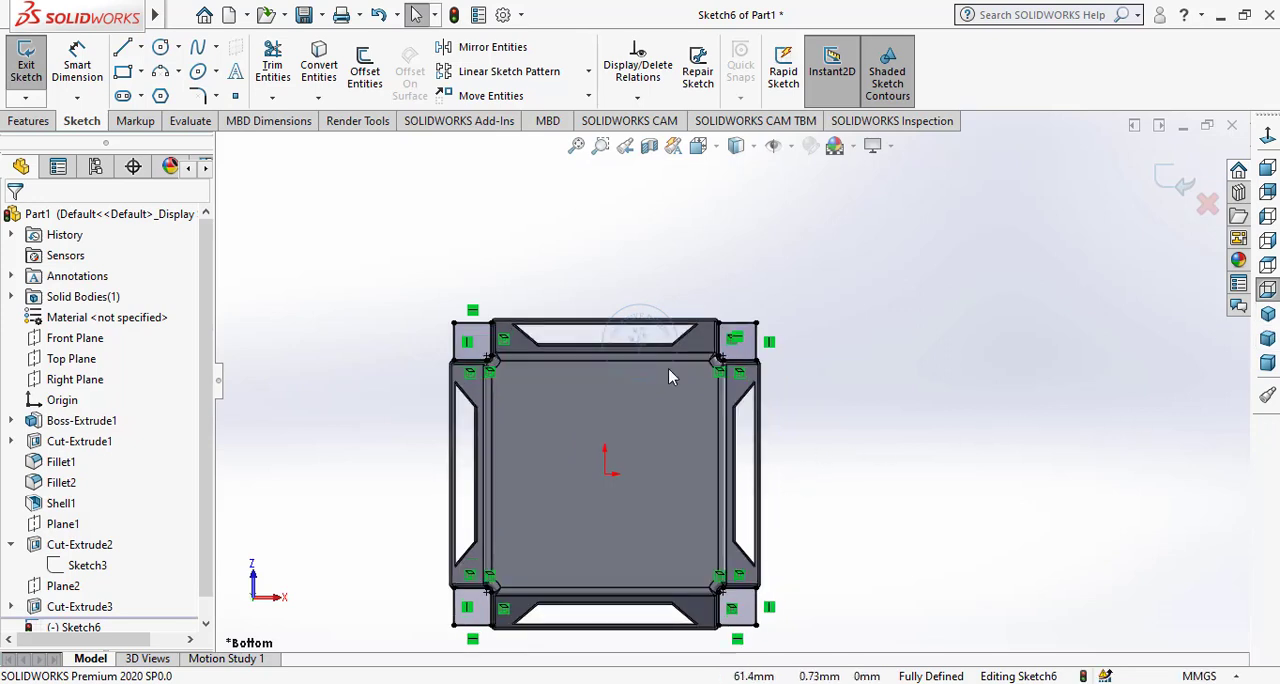
pyautogui.click(576, 147)
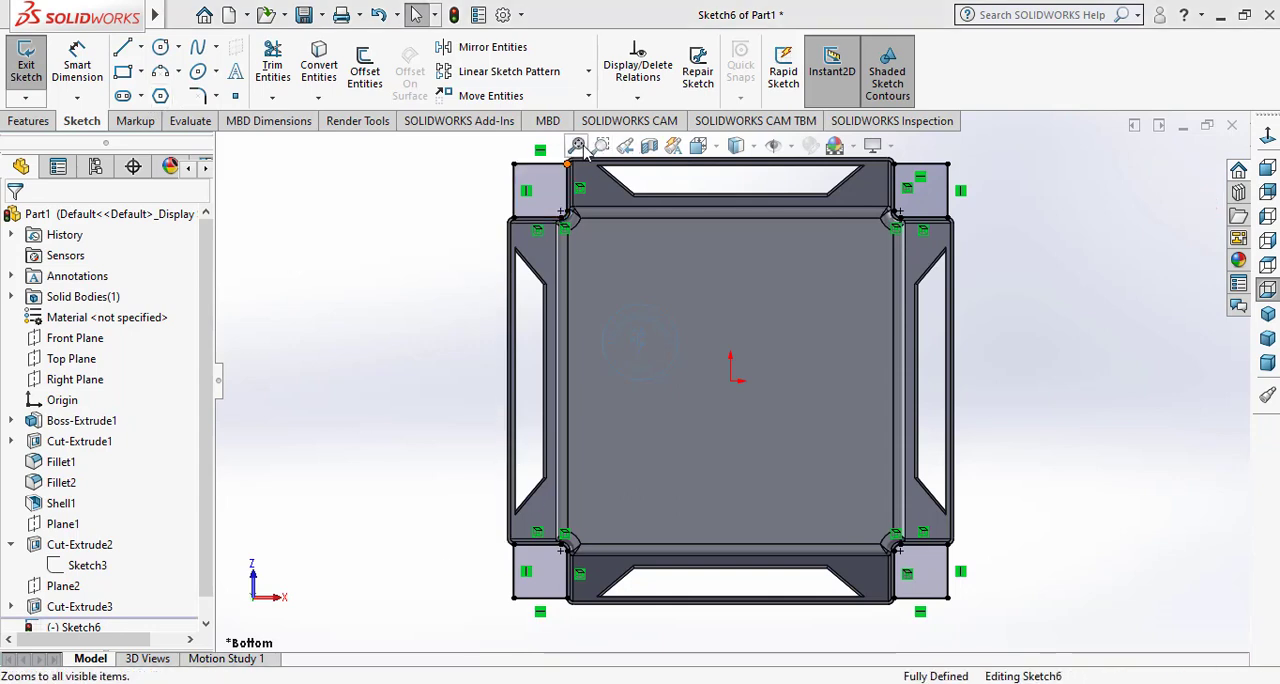
pyautogui.click(198, 94)
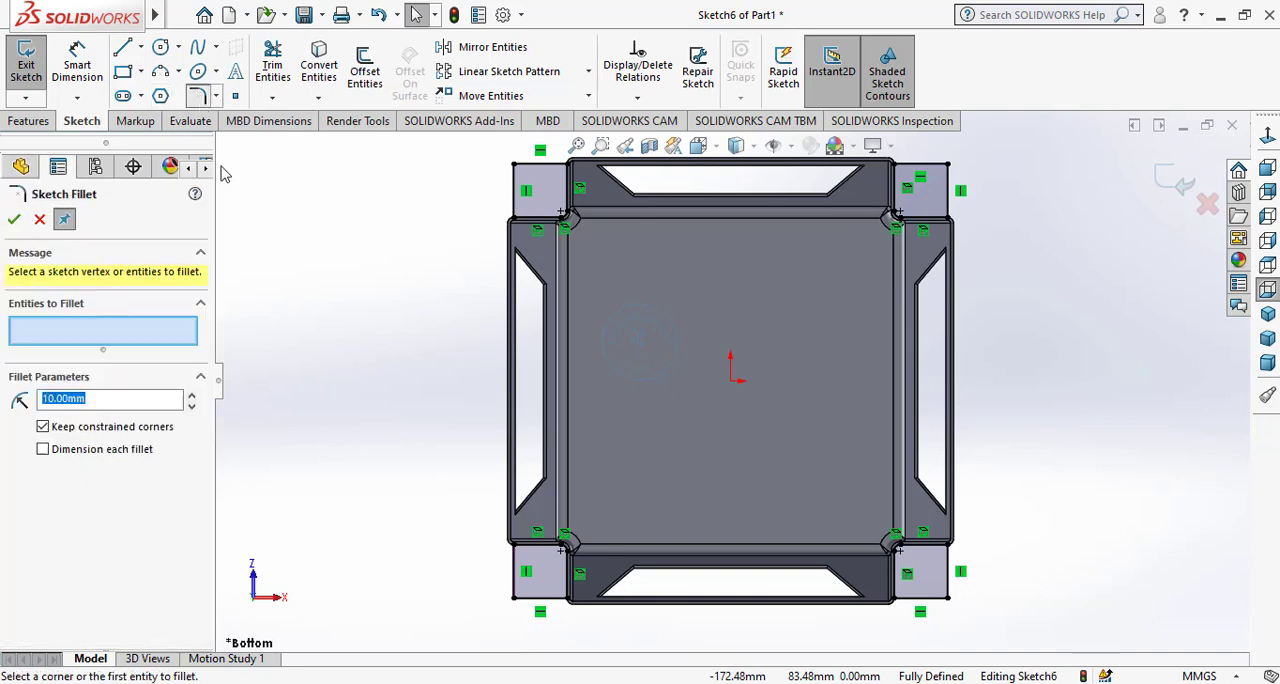
pyautogui.click(514, 605)
pyautogui.click(948, 600)
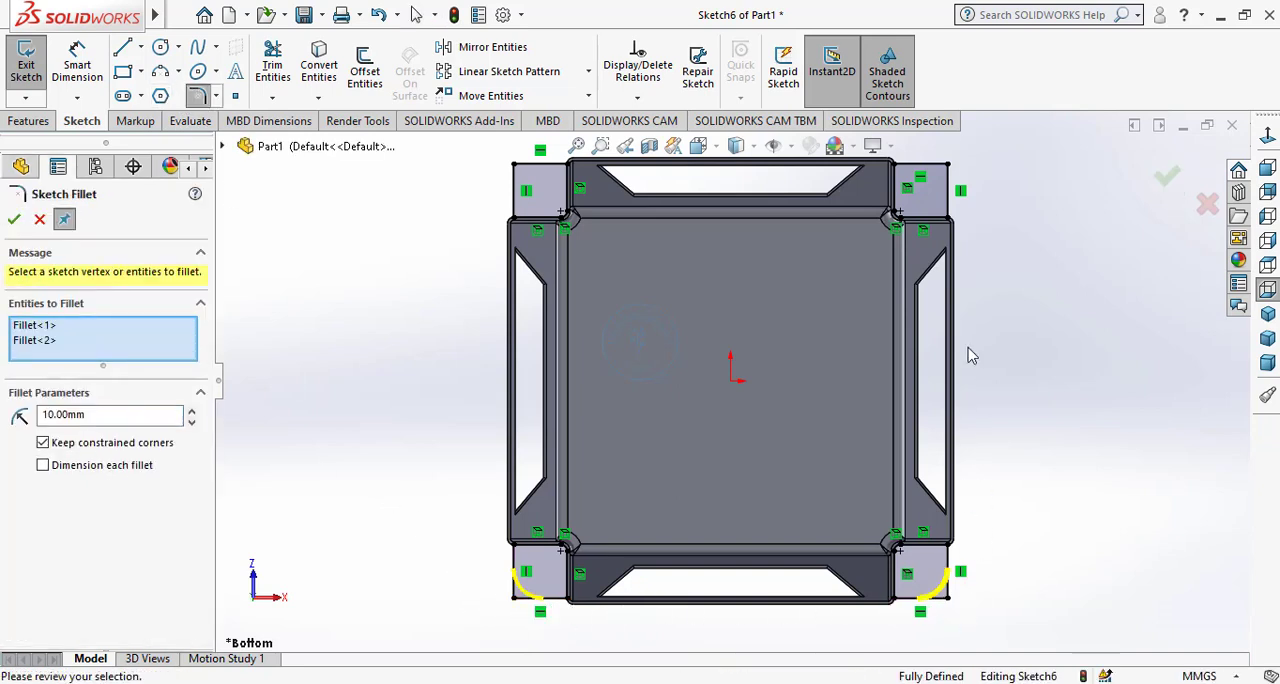
pyautogui.click(949, 166)
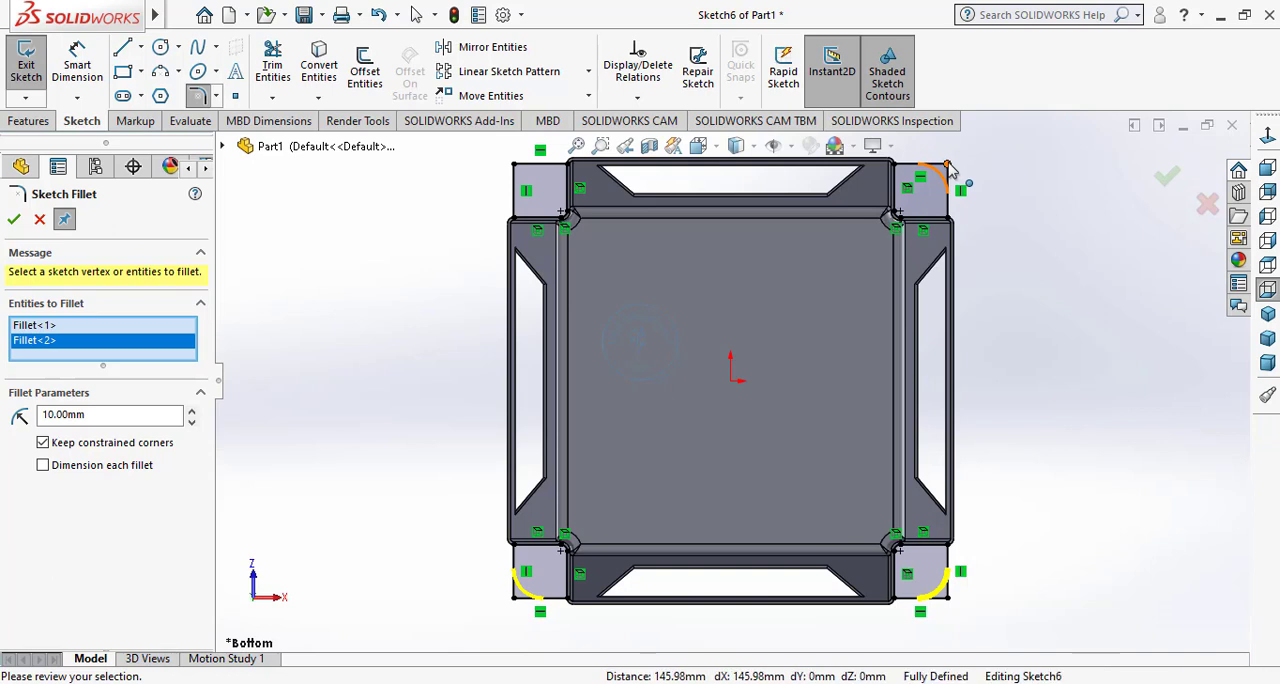
pyautogui.click(514, 168)
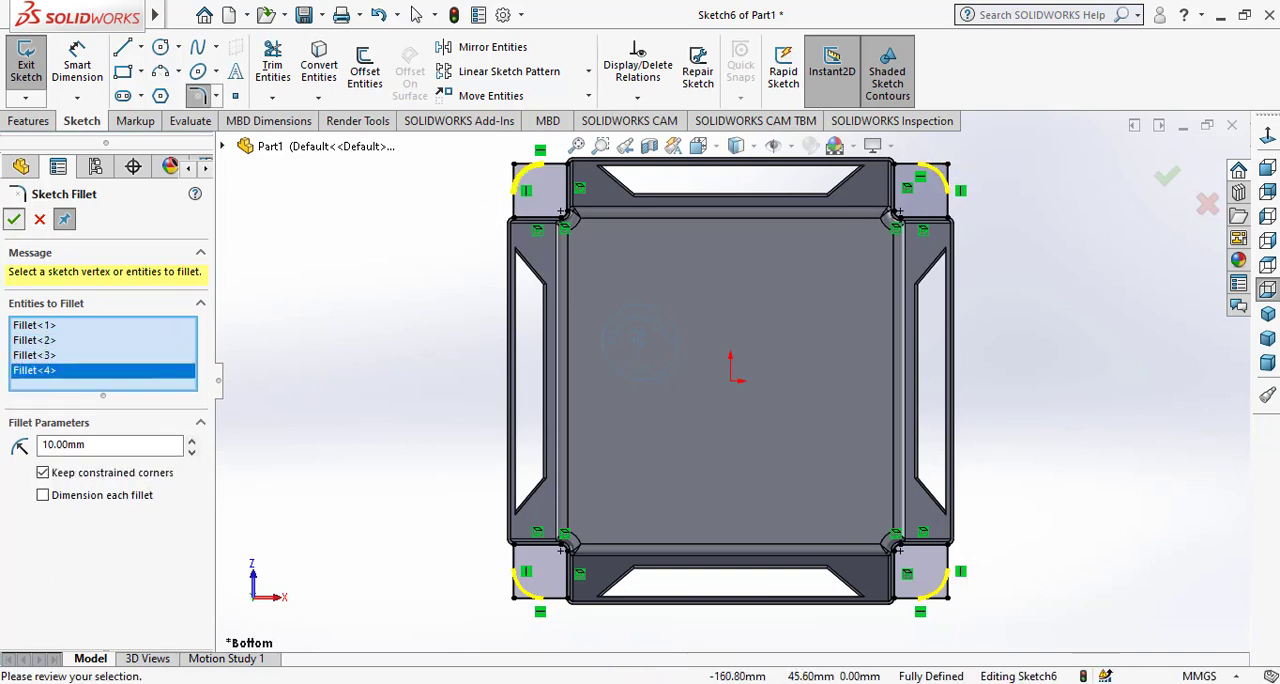
pyautogui.click(14, 219)
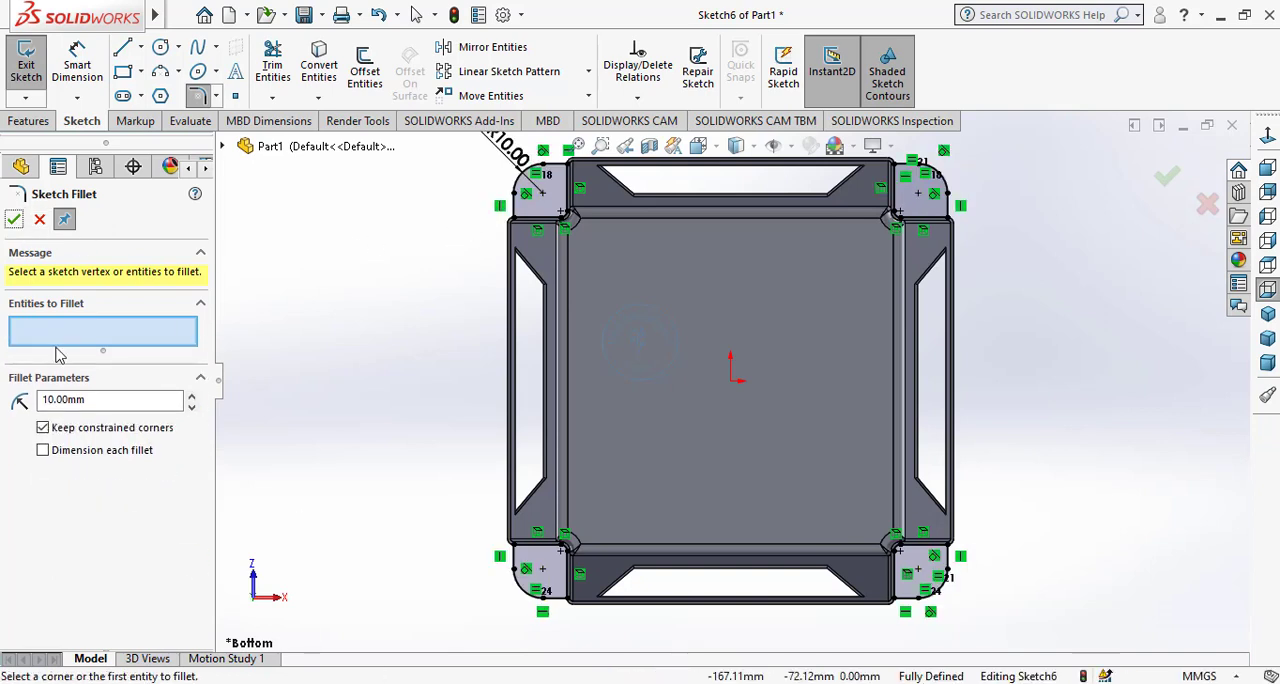
pyautogui.click(14, 220)
# Start a blind boss extrusion of the four corner profiles with a 5 mm depth and reverse its direction upward.
pyautogui.click(28, 121)
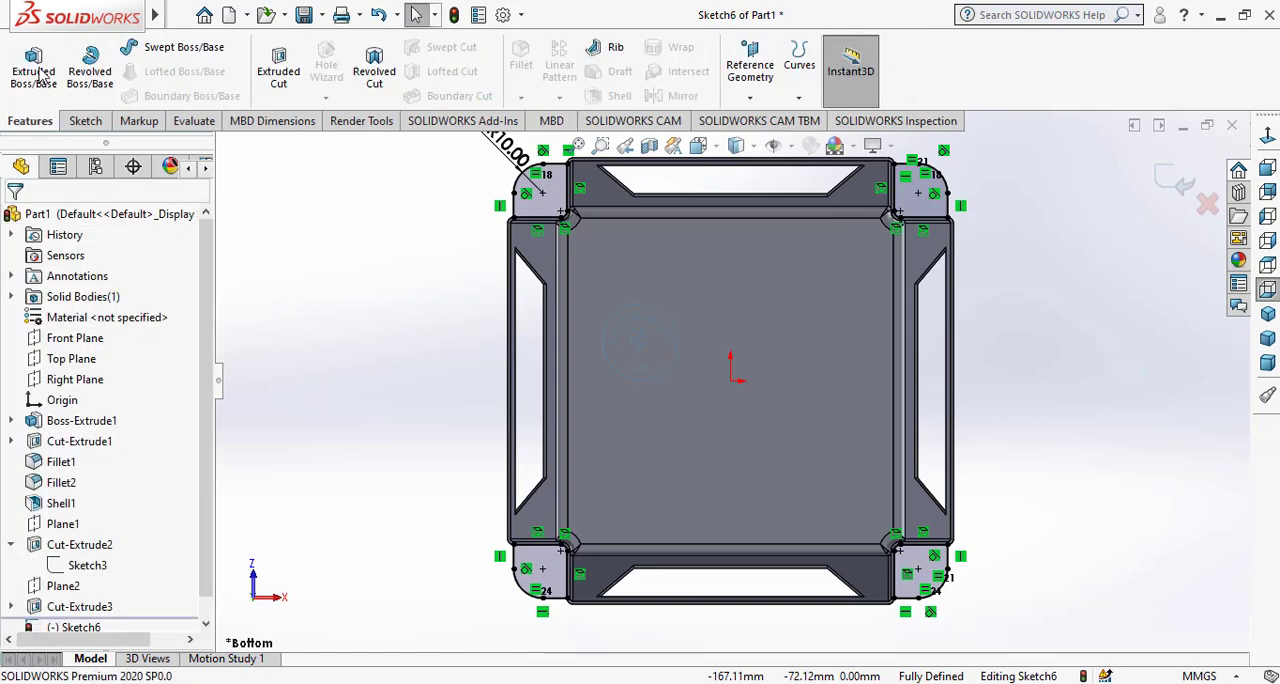
pyautogui.click(36, 68)
pyautogui.click(1267, 313)
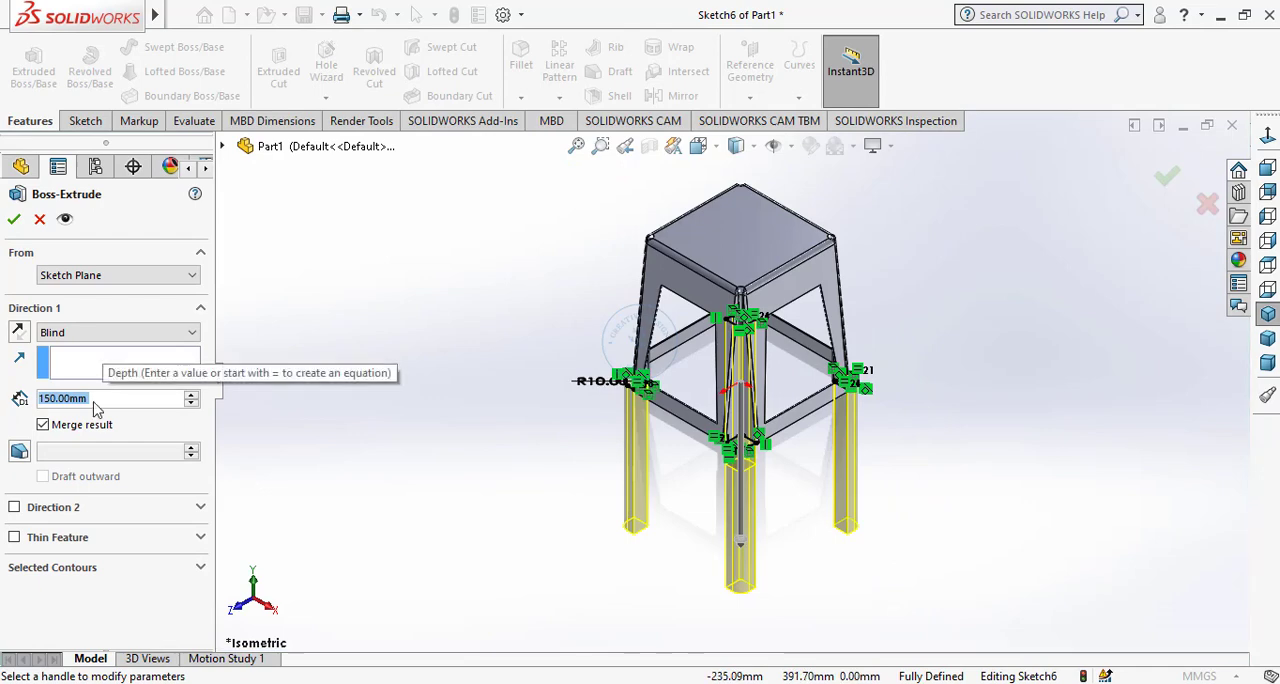
pyautogui.write('5')
pyautogui.press('Return')
pyautogui.scroll(-10, 745, 410)
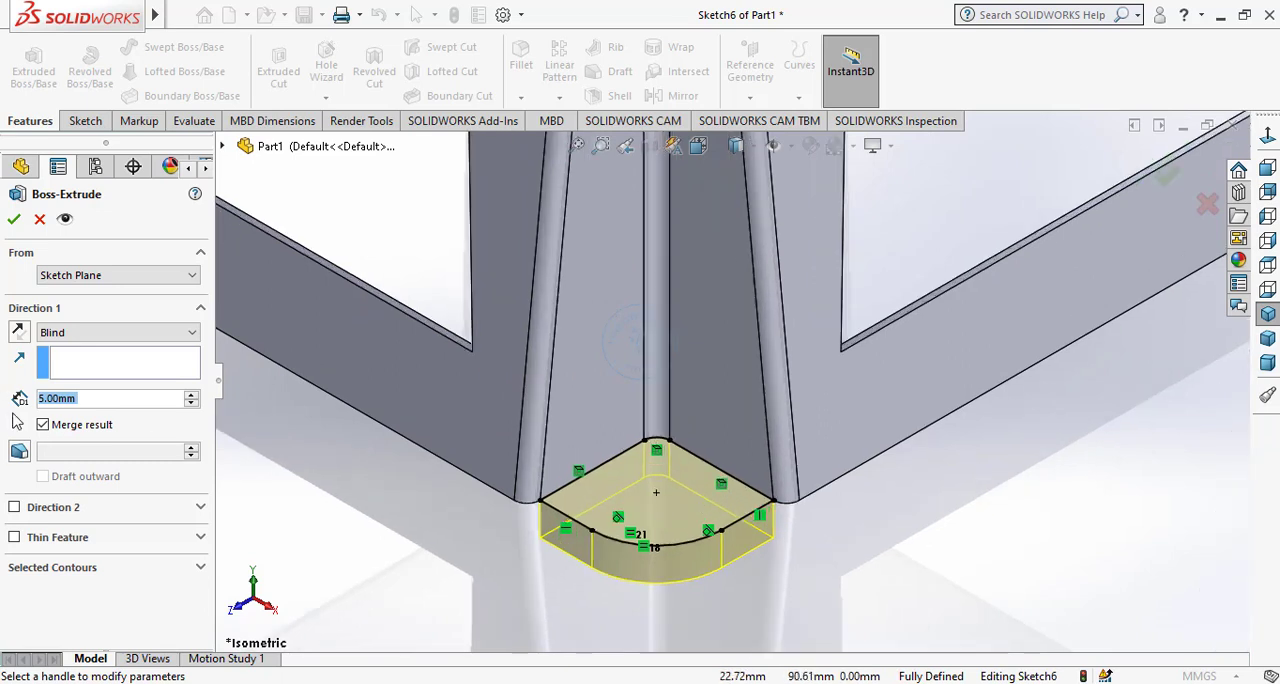
pyautogui.click(19, 333)
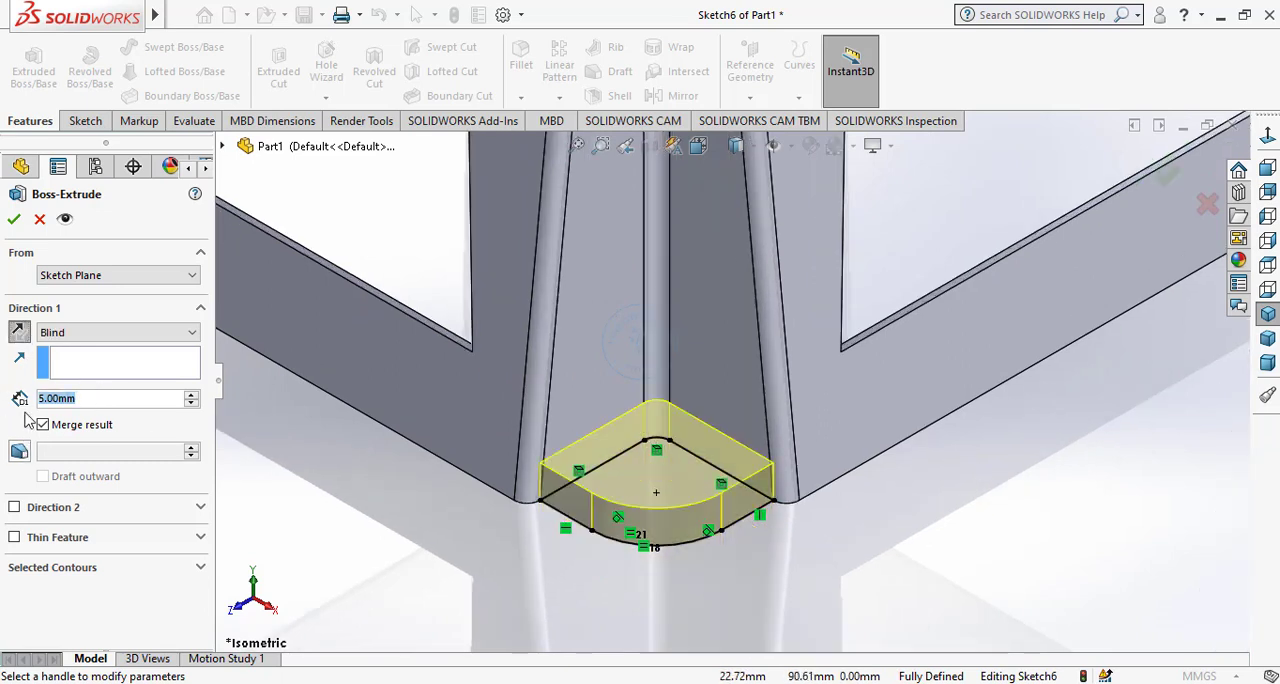
# Add a 3° inward draft to the corner foot extrusion, set its depth to 3 mm and create it.
pyautogui.click(19, 451)
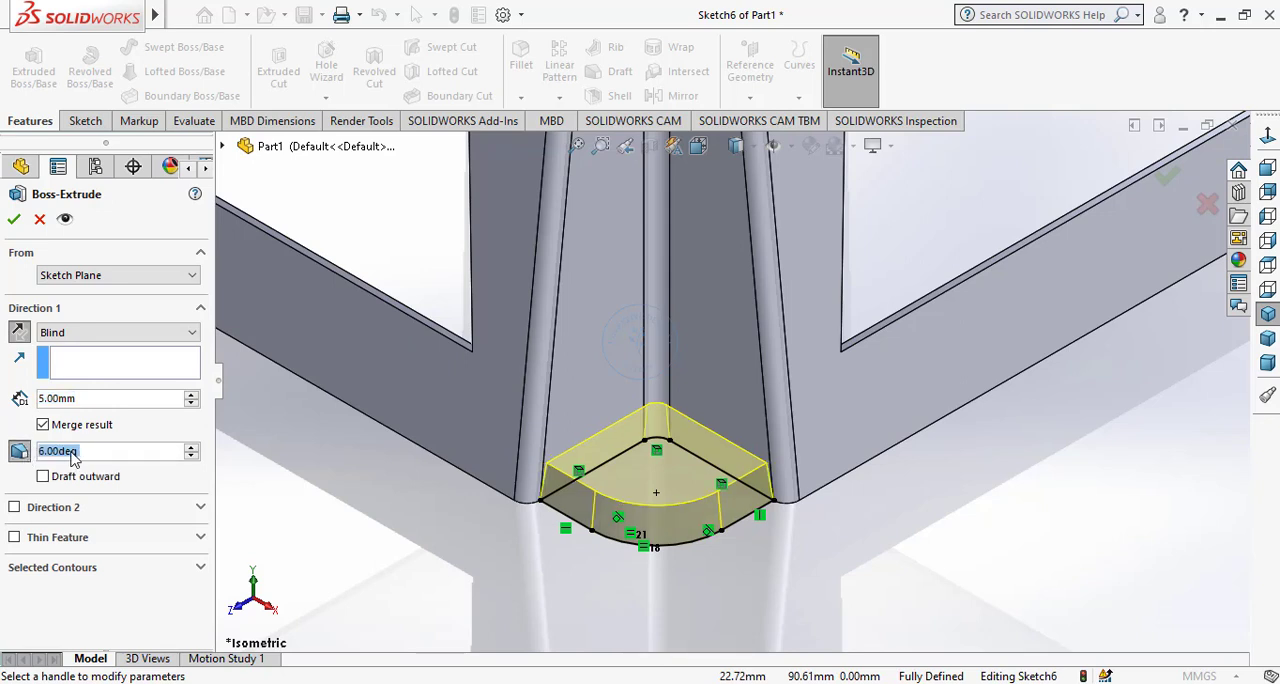
pyautogui.scroll(-3, 72, 458)
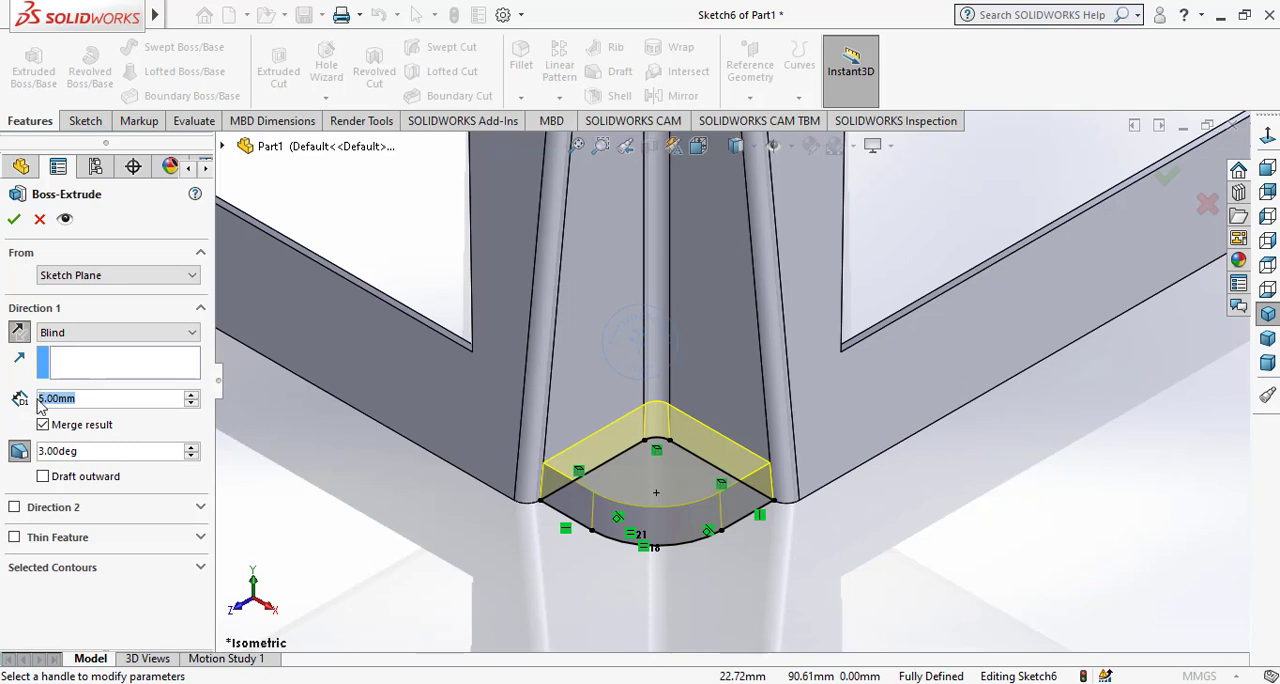
pyautogui.scroll(-2, 40, 403)
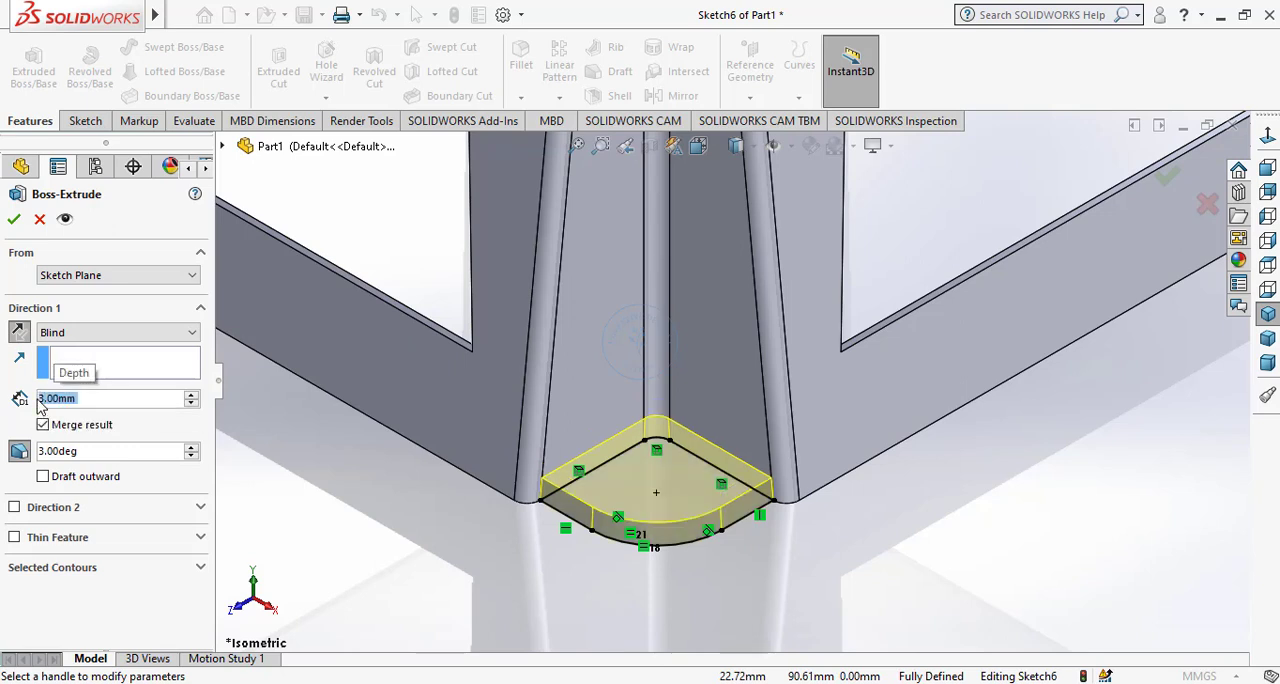
pyautogui.click(13, 221)
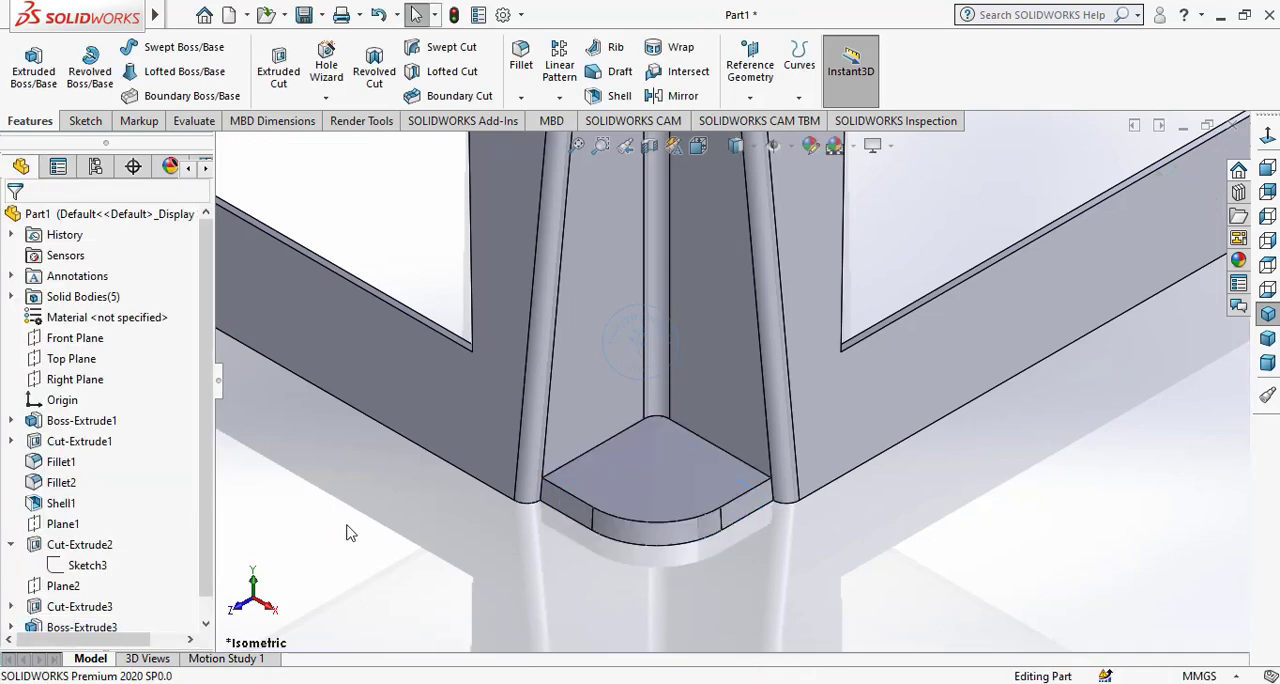
# Sketch a circle about 18 mm in diameter on the stool's top face, centred on the origin.
pyautogui.click(1268, 314)
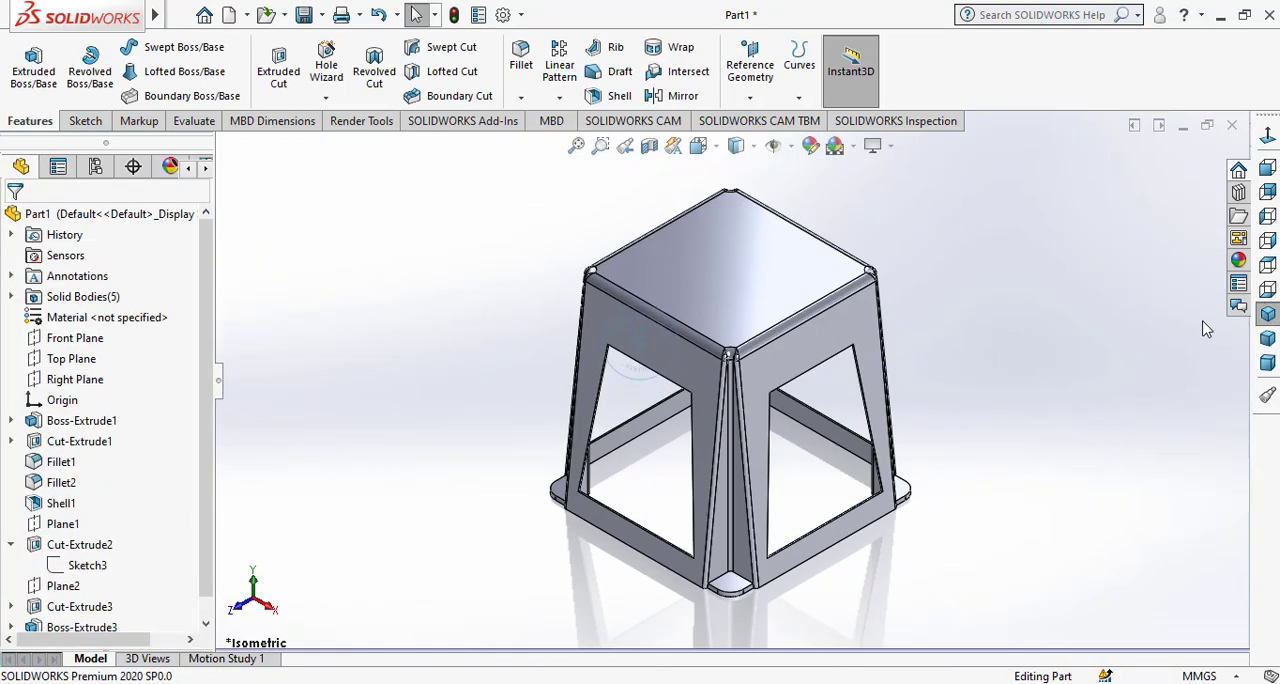
pyautogui.click(727, 264)
pyautogui.click(805, 194)
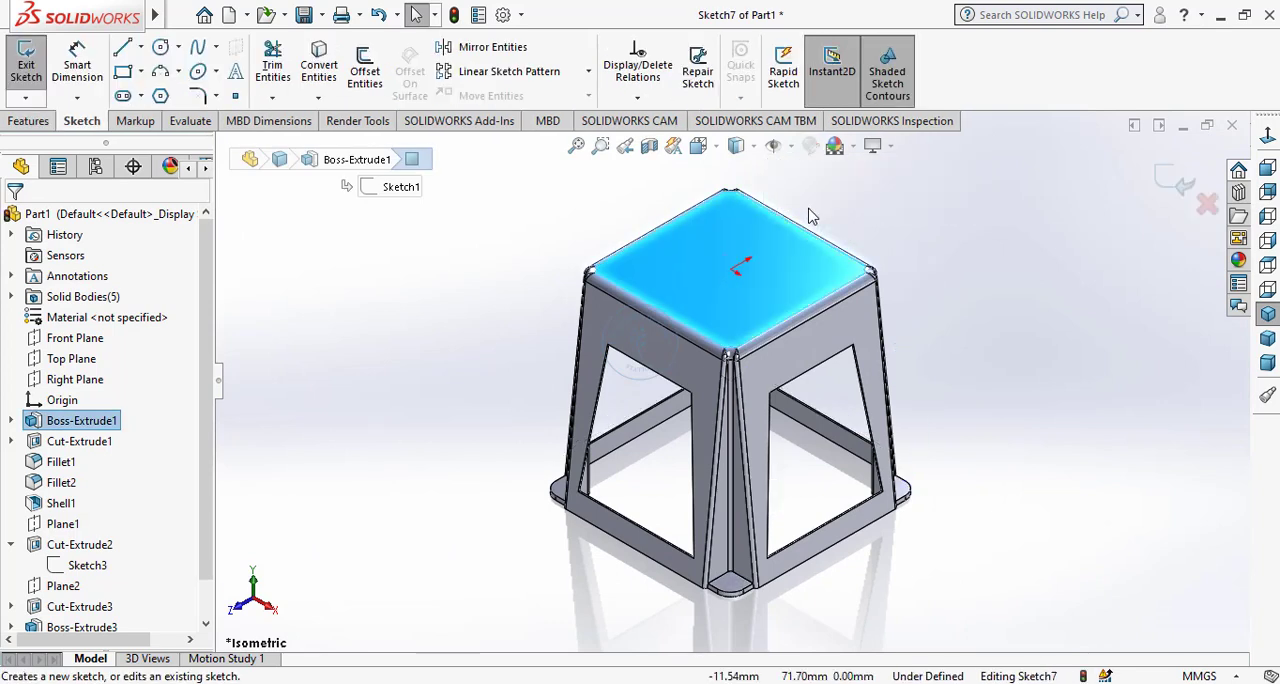
pyautogui.click(160, 48)
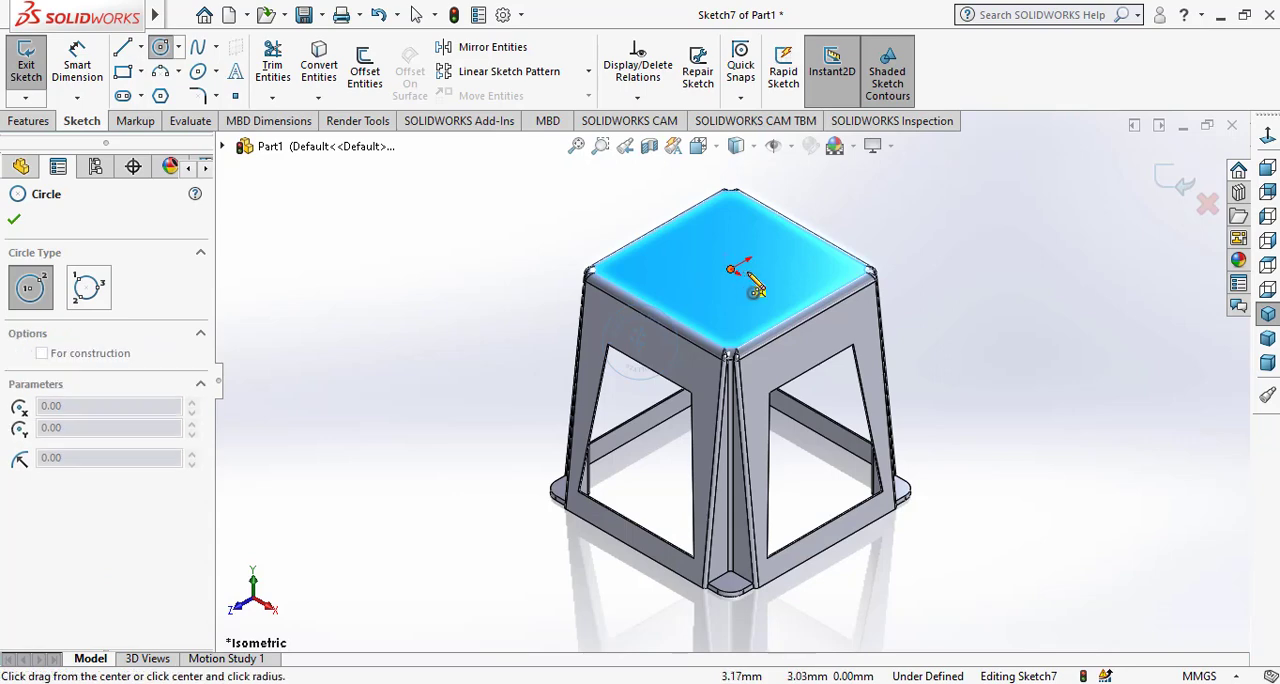
pyautogui.click(733, 269)
pyautogui.click(745, 272)
pyautogui.rightClick(746, 268)
pyautogui.click(772, 288)
# Dimension the circle on the top face with a diameter of 10 mm.
pyautogui.scroll(-5, 748, 270)
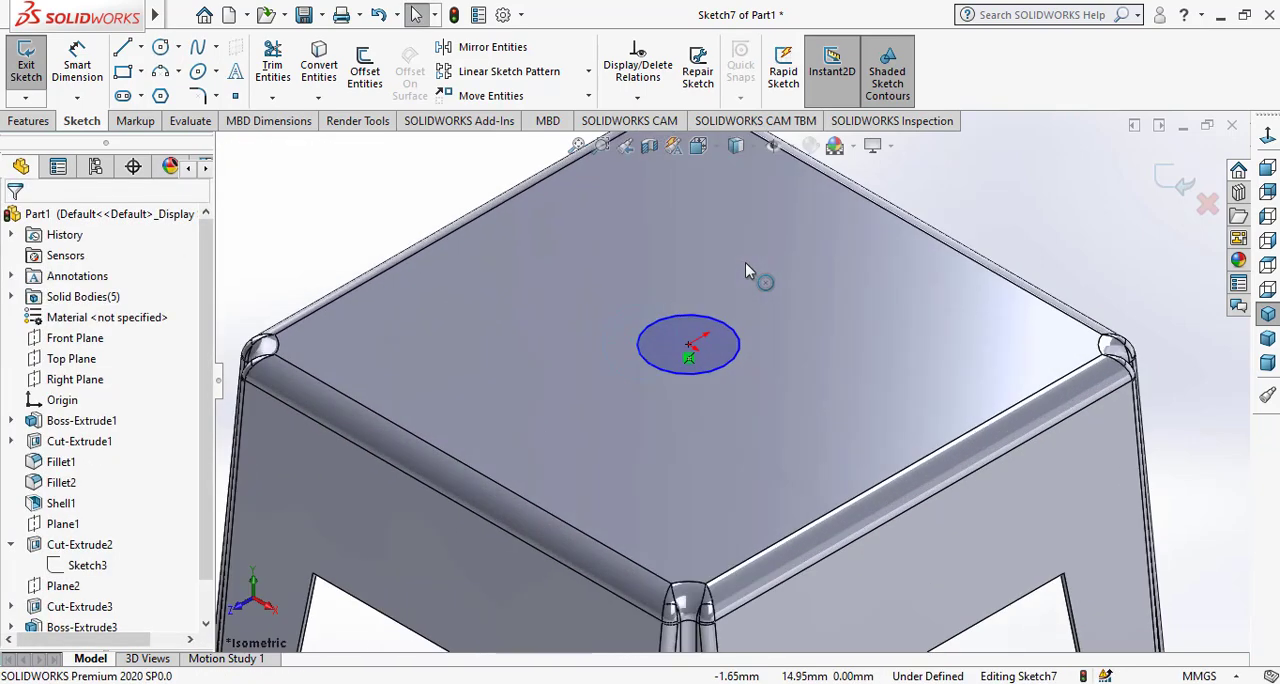
pyautogui.click(77, 65)
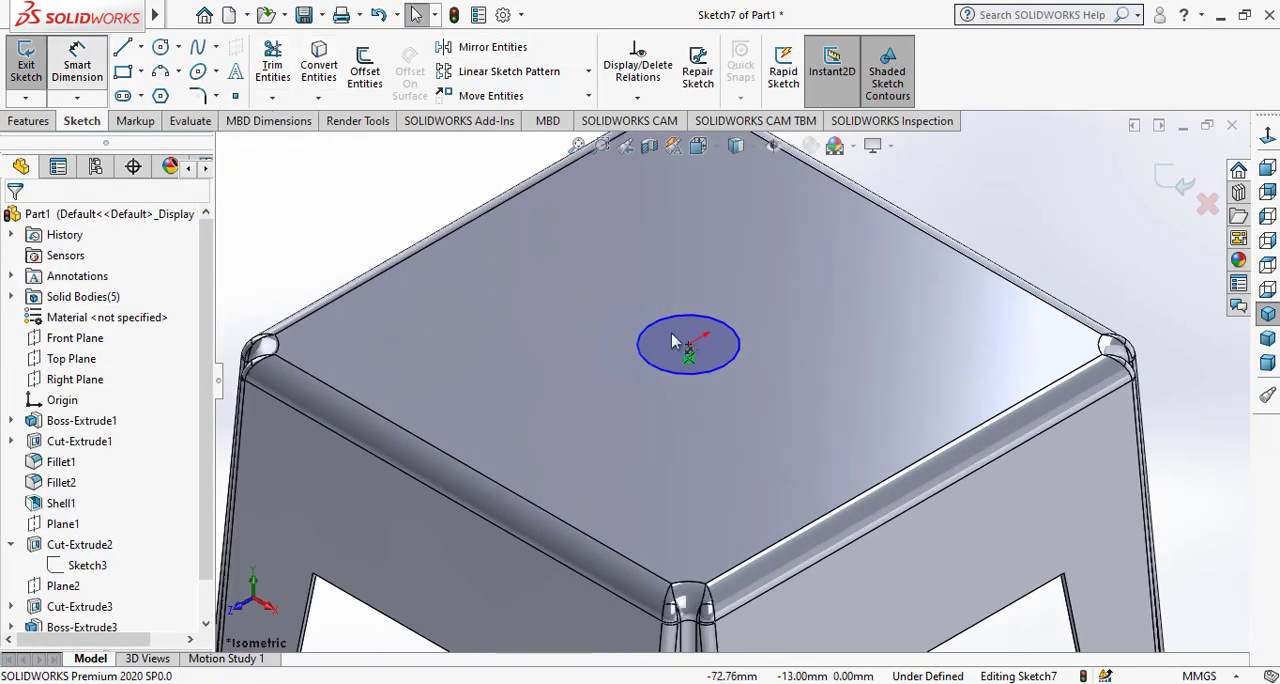
pyautogui.click(742, 362)
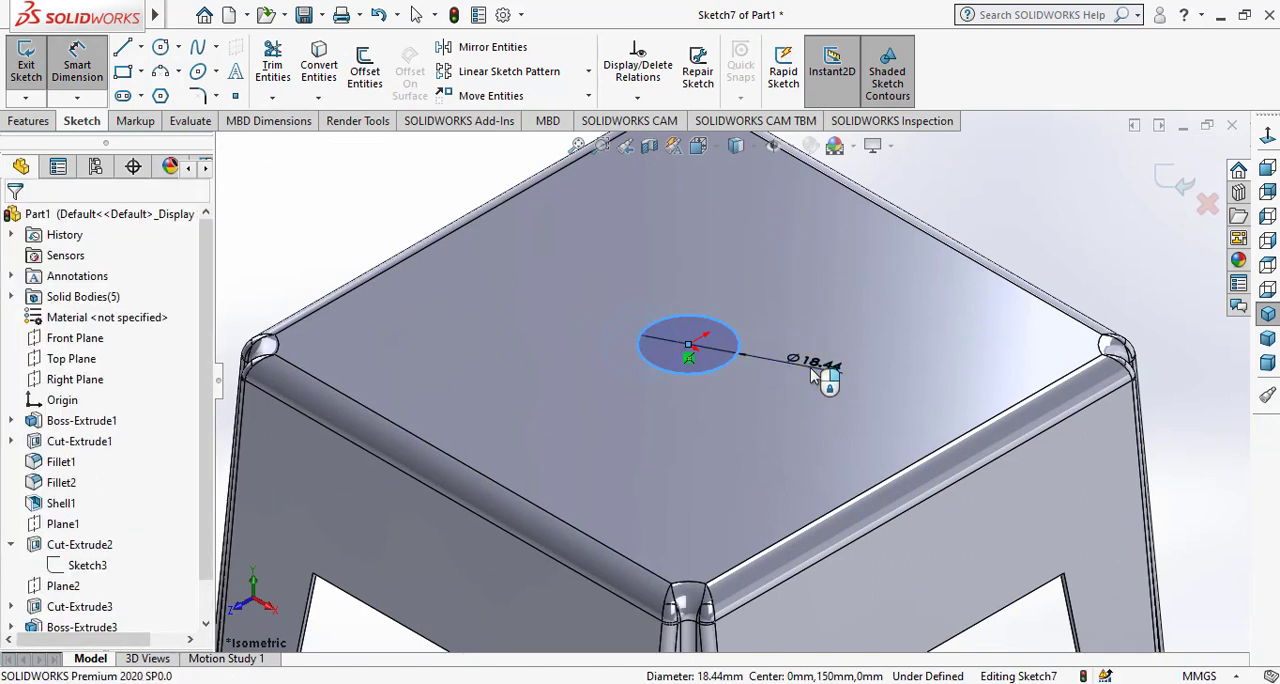
pyautogui.click(813, 374)
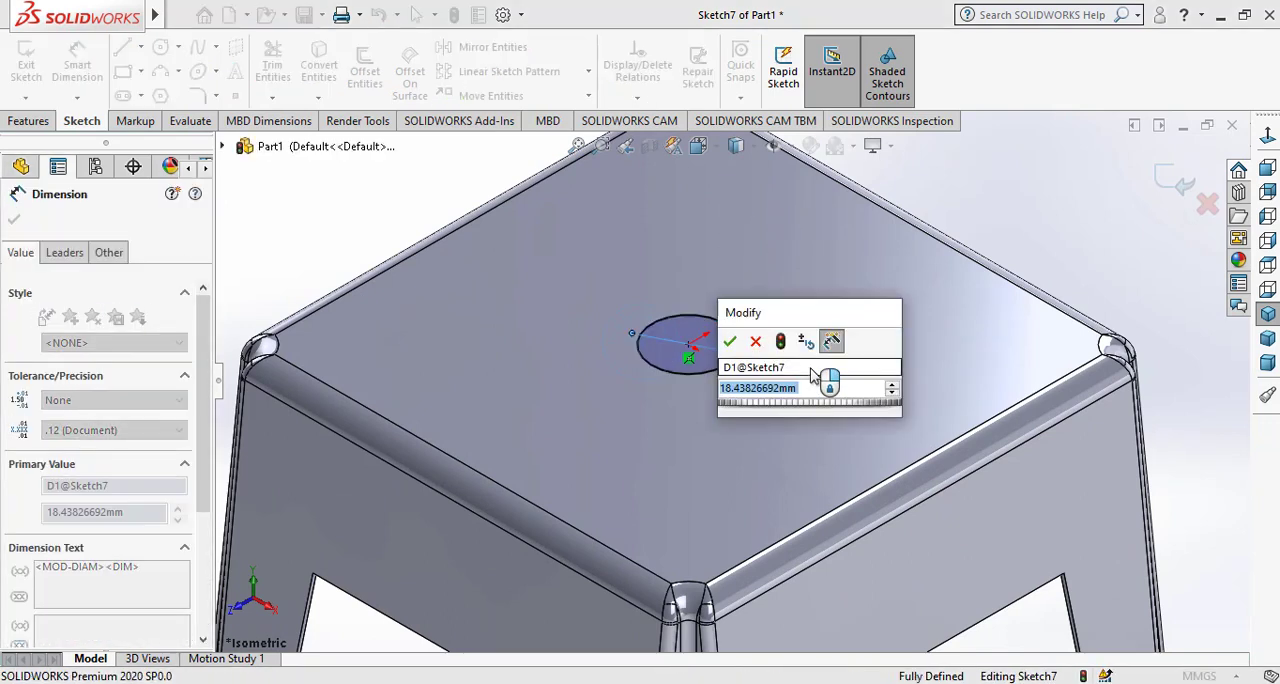
pyautogui.write('10')
pyautogui.press('Return')
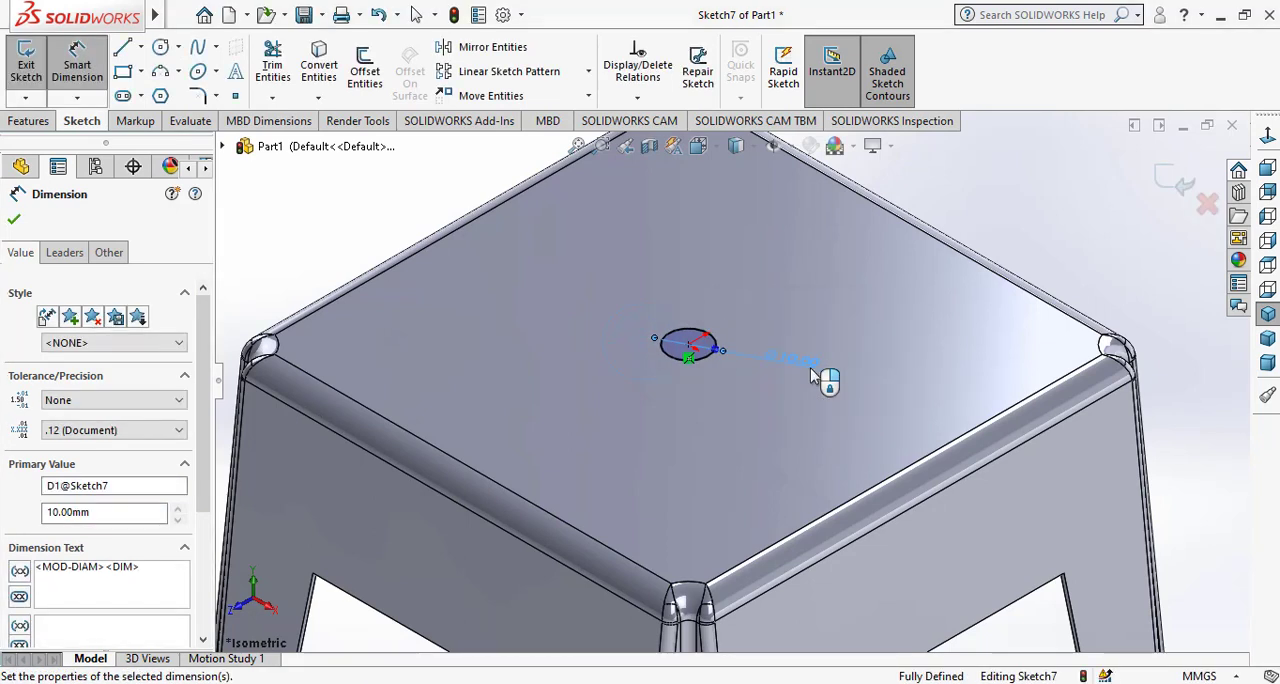
pyautogui.rightClick(840, 360)
pyautogui.click(897, 409)
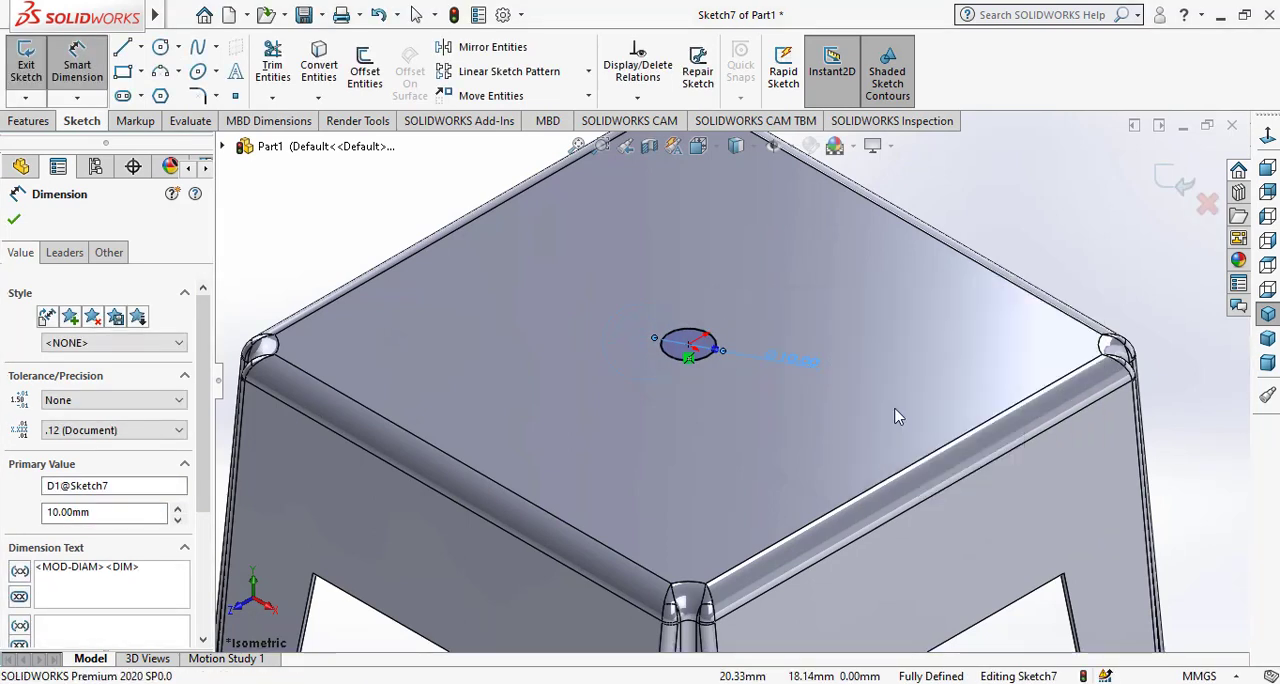
# Cut the 10 mm circle 3 mm deep into the stool's top face as a blind extruded cut.
pyautogui.click(20, 124)
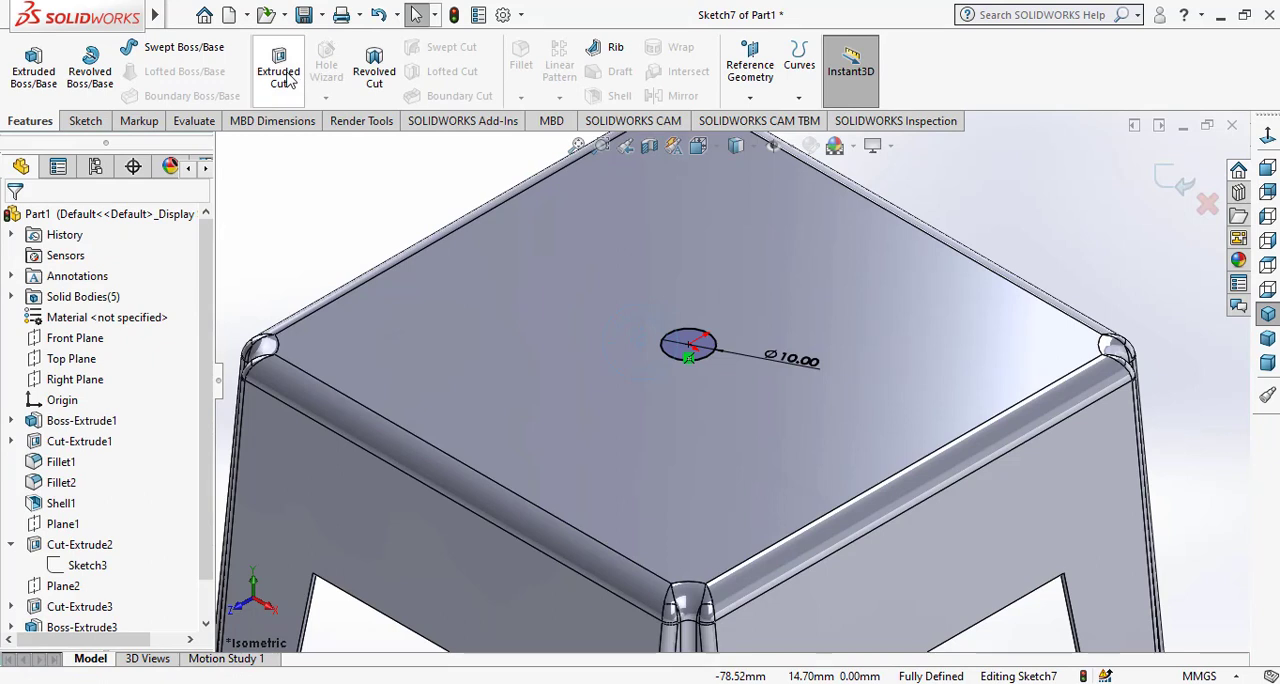
pyautogui.click(280, 75)
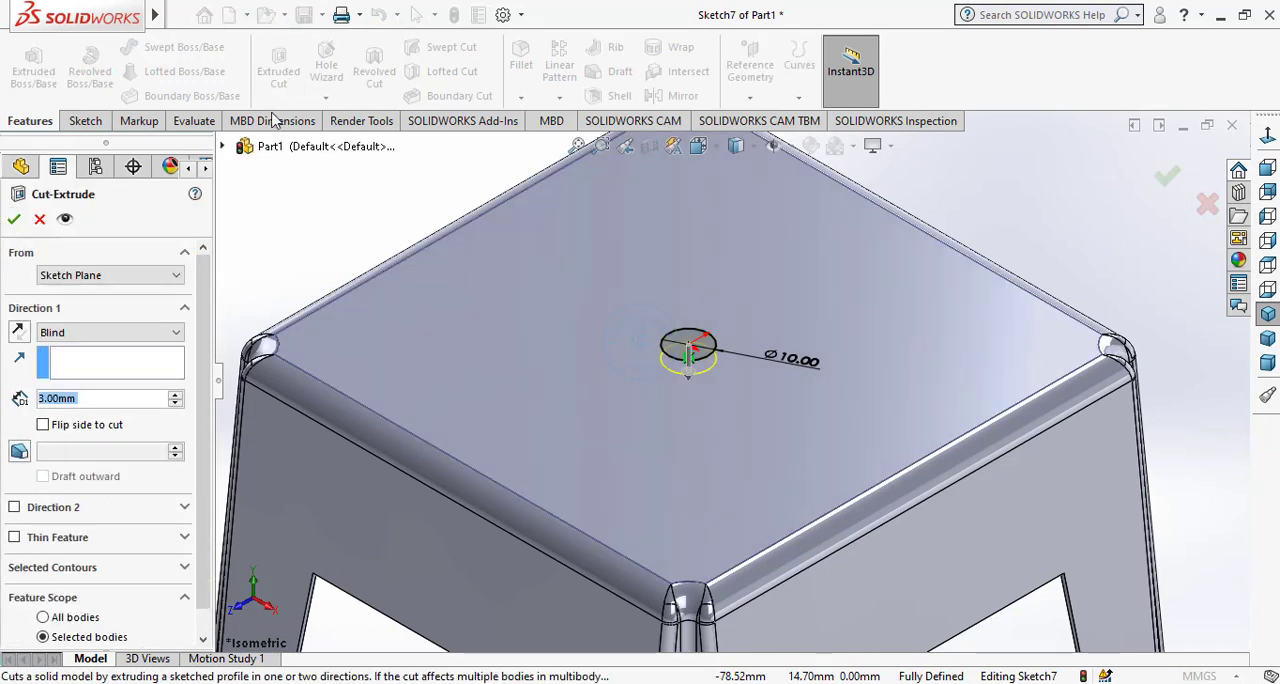
pyautogui.click(15, 221)
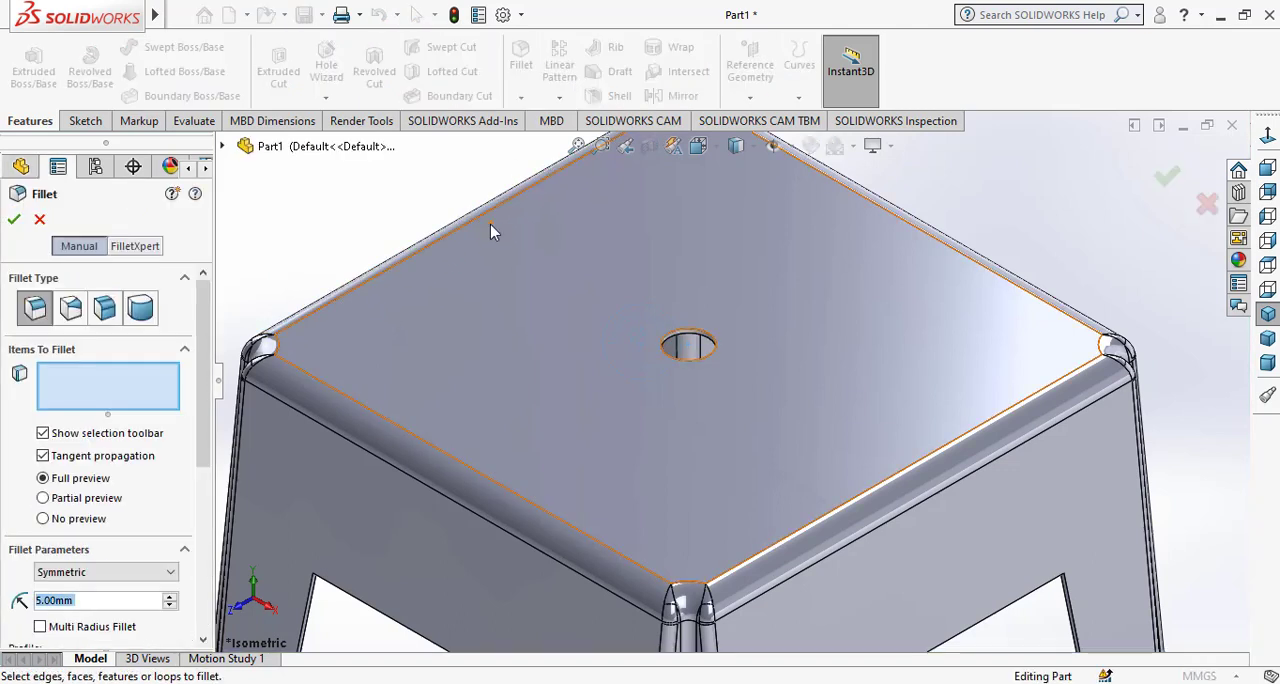
# Fillet the upper edge of the centre hole with a 1 mm radius.
pyautogui.write('1')
pyautogui.press('Return')
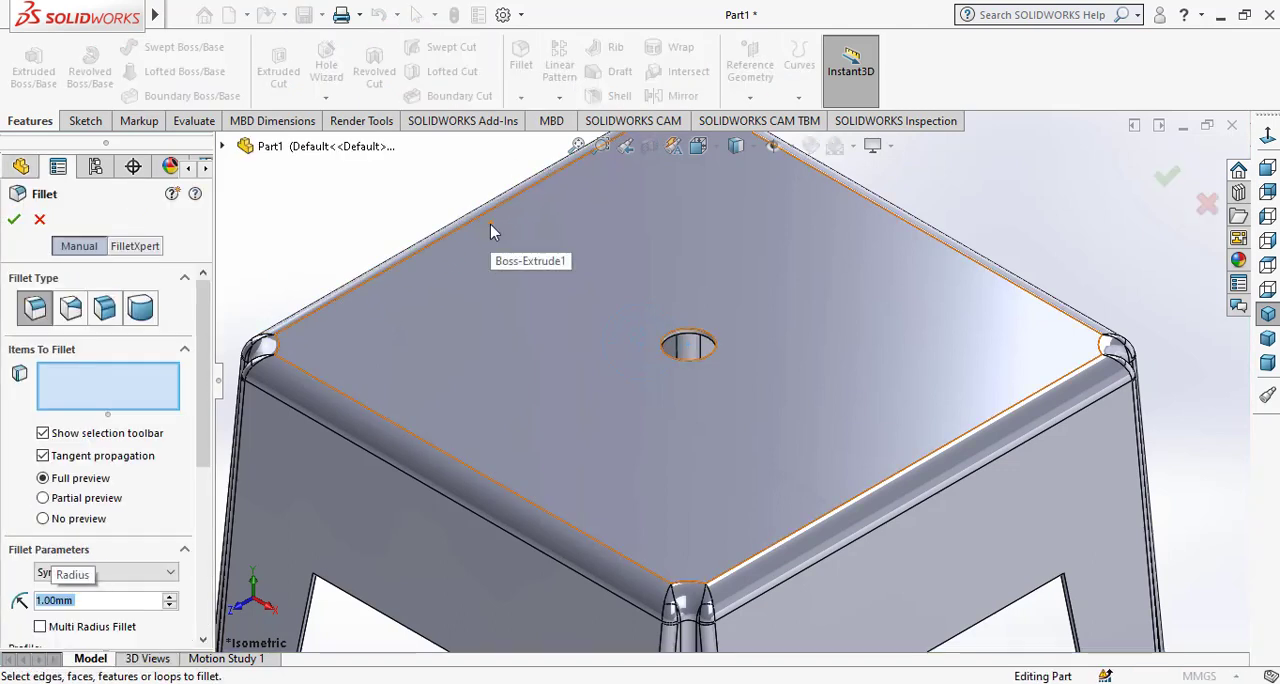
pyautogui.click(713, 336)
pyautogui.click(15, 220)
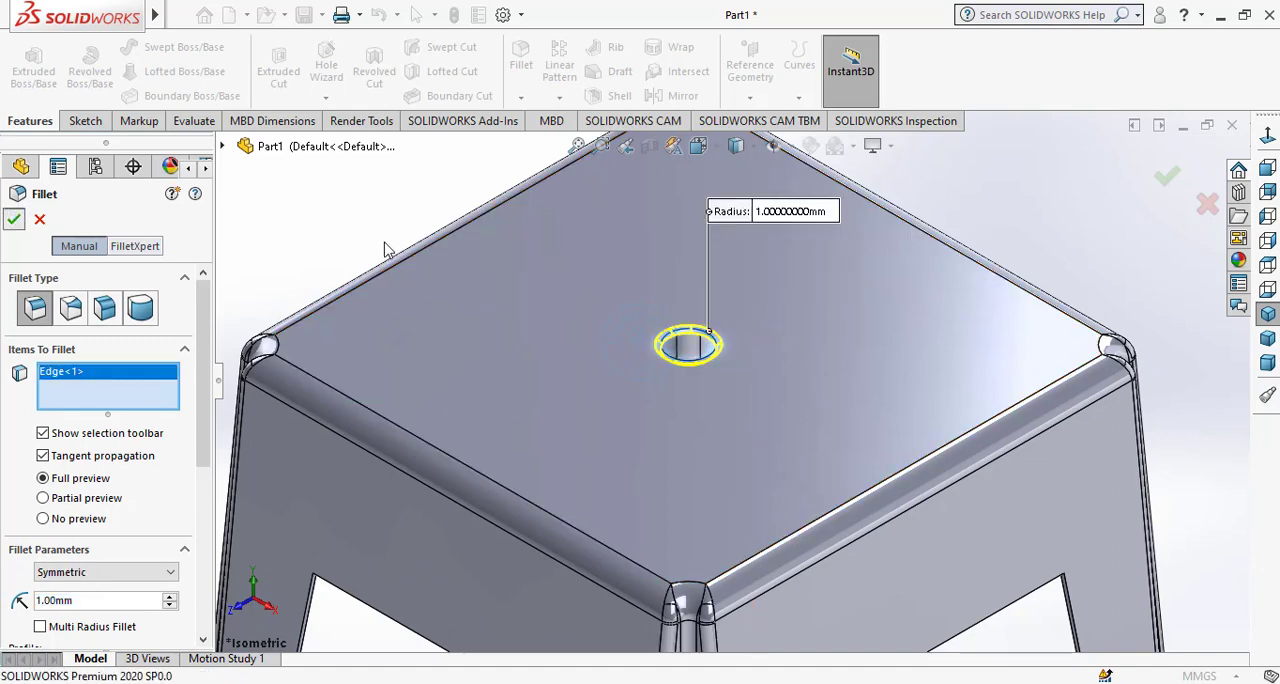
pyautogui.press('f')
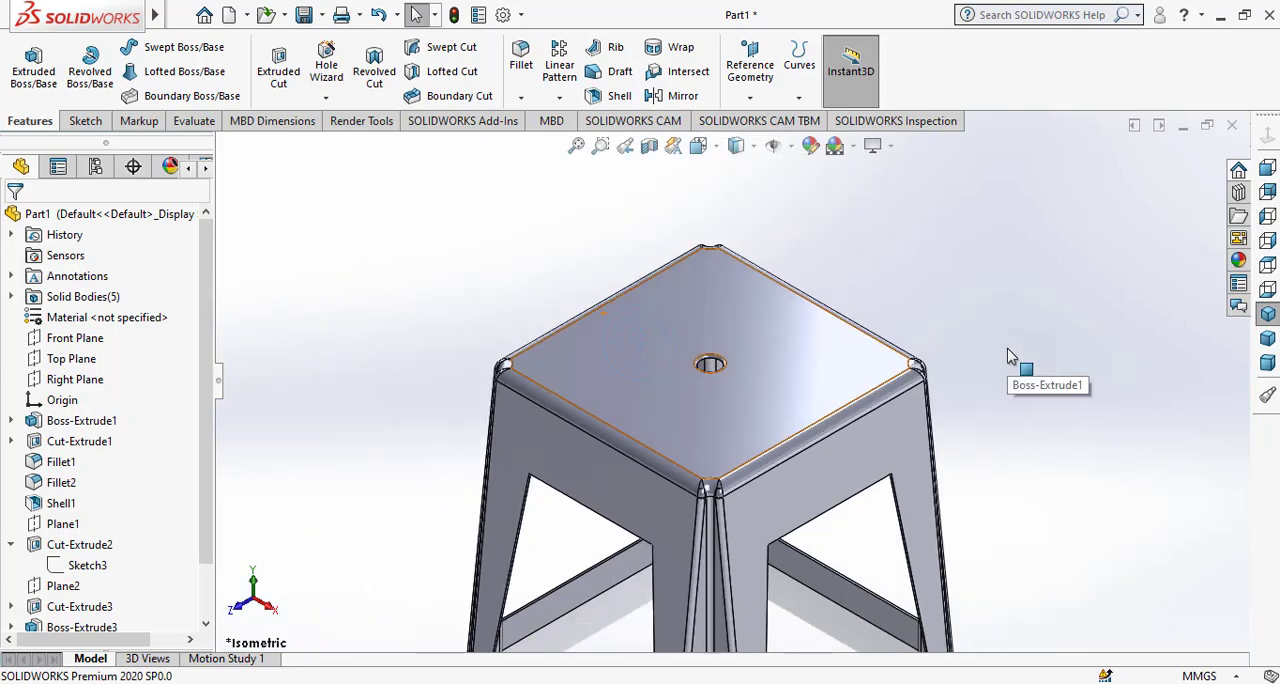
# Start a sketch on the underside face of one corner foot and view that face straight on.
pyautogui.click(1268, 316)
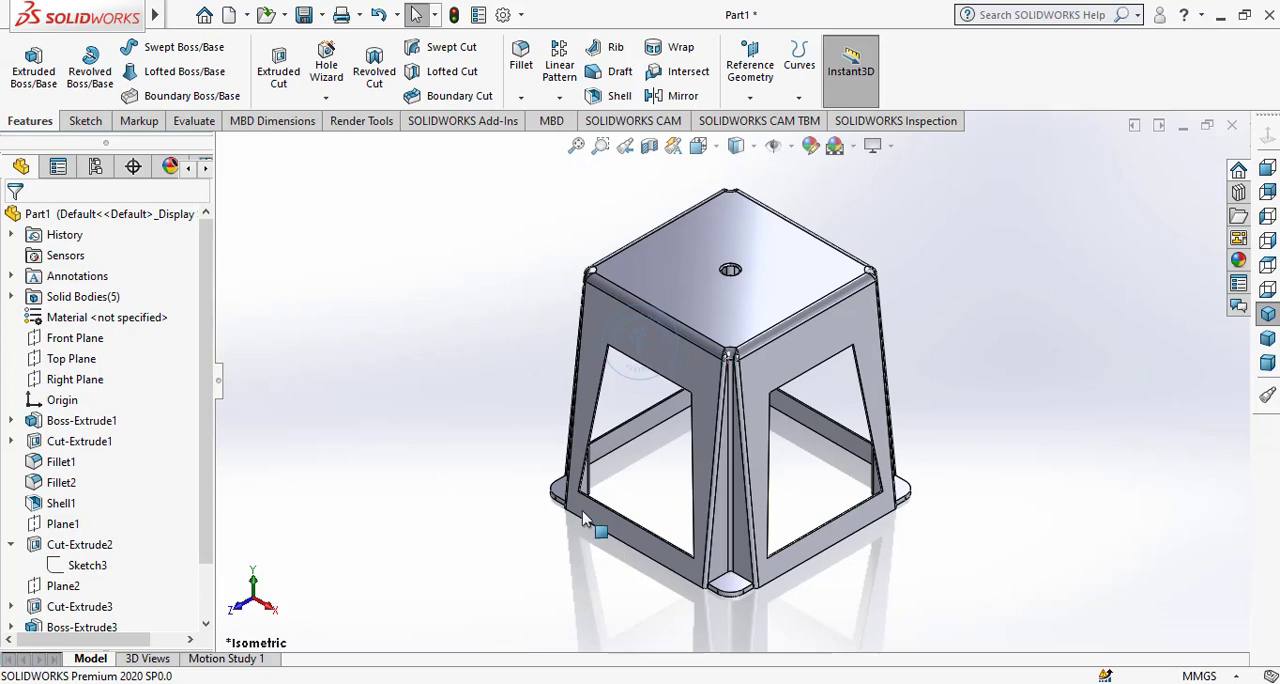
pyautogui.scroll(-2, 618, 487)
pyautogui.moveTo(660, 472); pyautogui.dragTo(652, 318, button='middle')
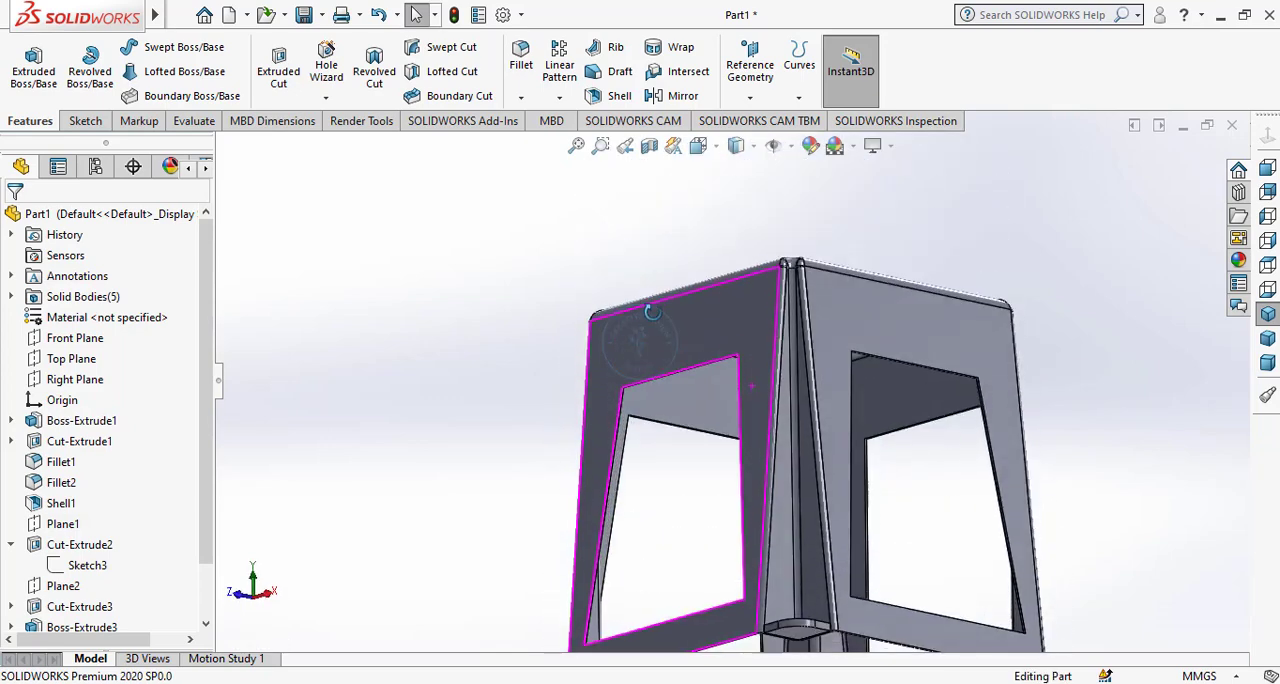
pyautogui.scroll(4, 833, 498)
pyautogui.moveTo(832, 590); pyautogui.dragTo(828, 395, button='middle')
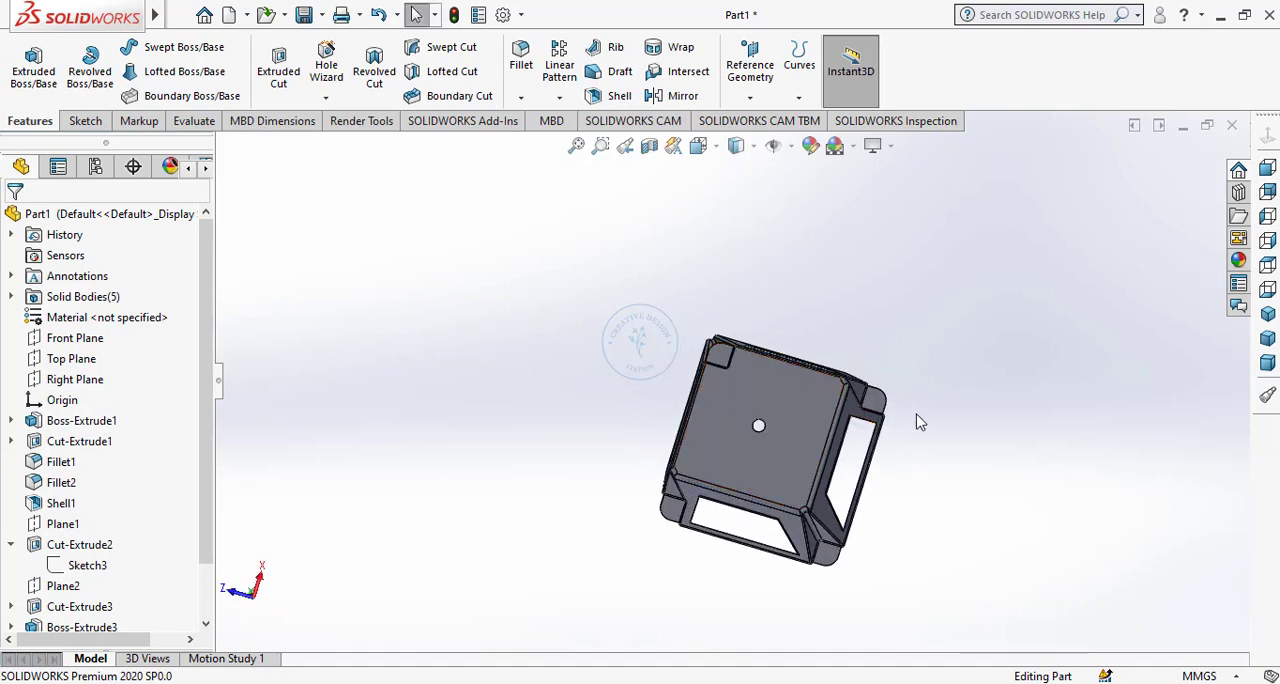
pyautogui.scroll(-7, 900, 416)
pyautogui.click(788, 378)
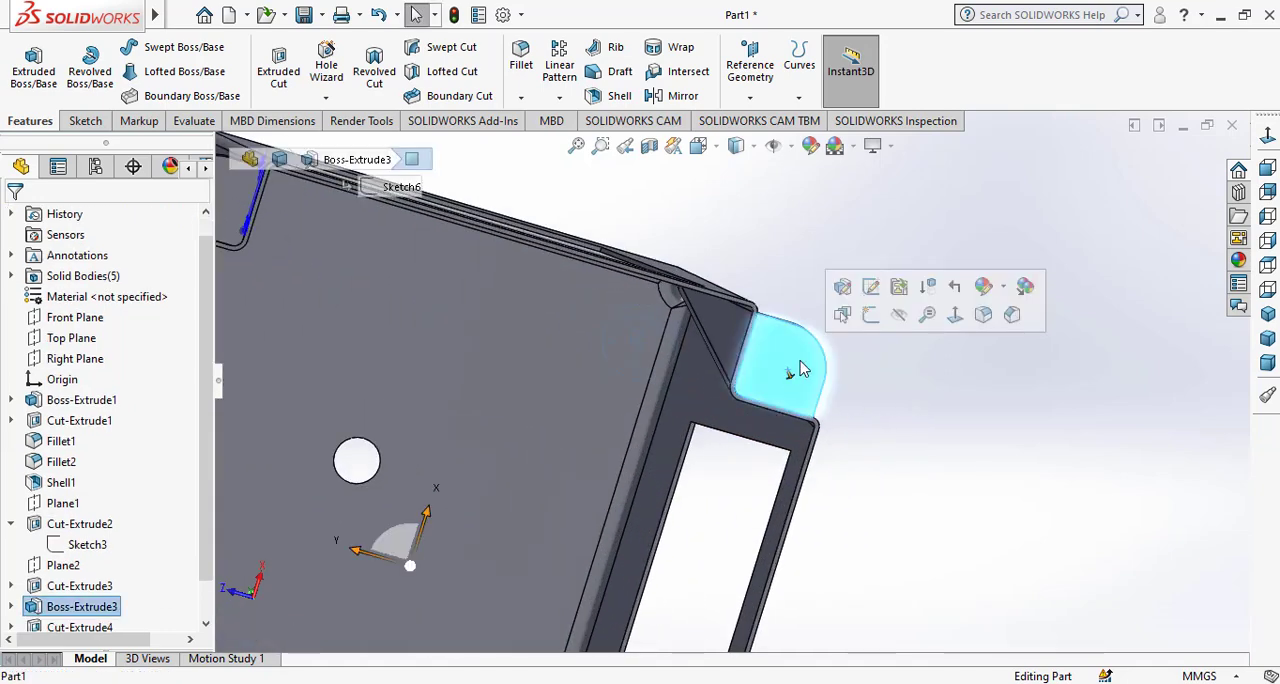
pyautogui.click(855, 310)
pyautogui.click(1267, 167)
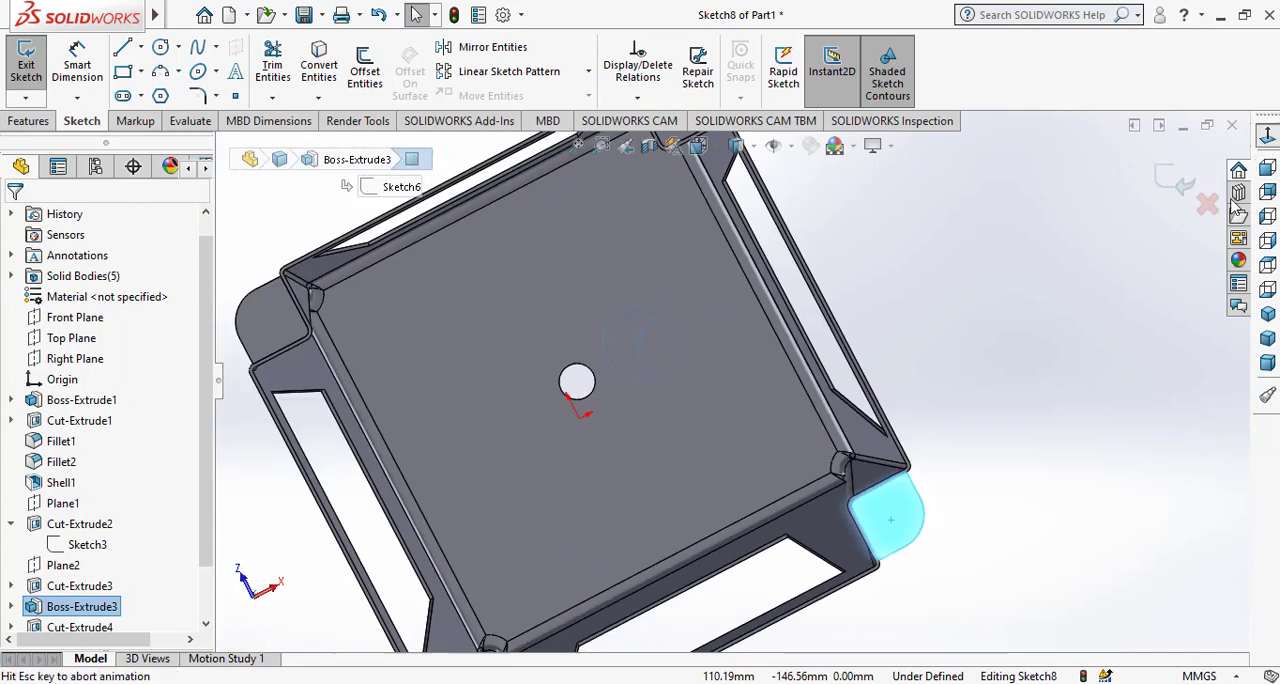
# Offset the outline of the foot's underside face 2 mm inward.
pyautogui.scroll(-5, 913, 588)
pyautogui.click(901, 529)
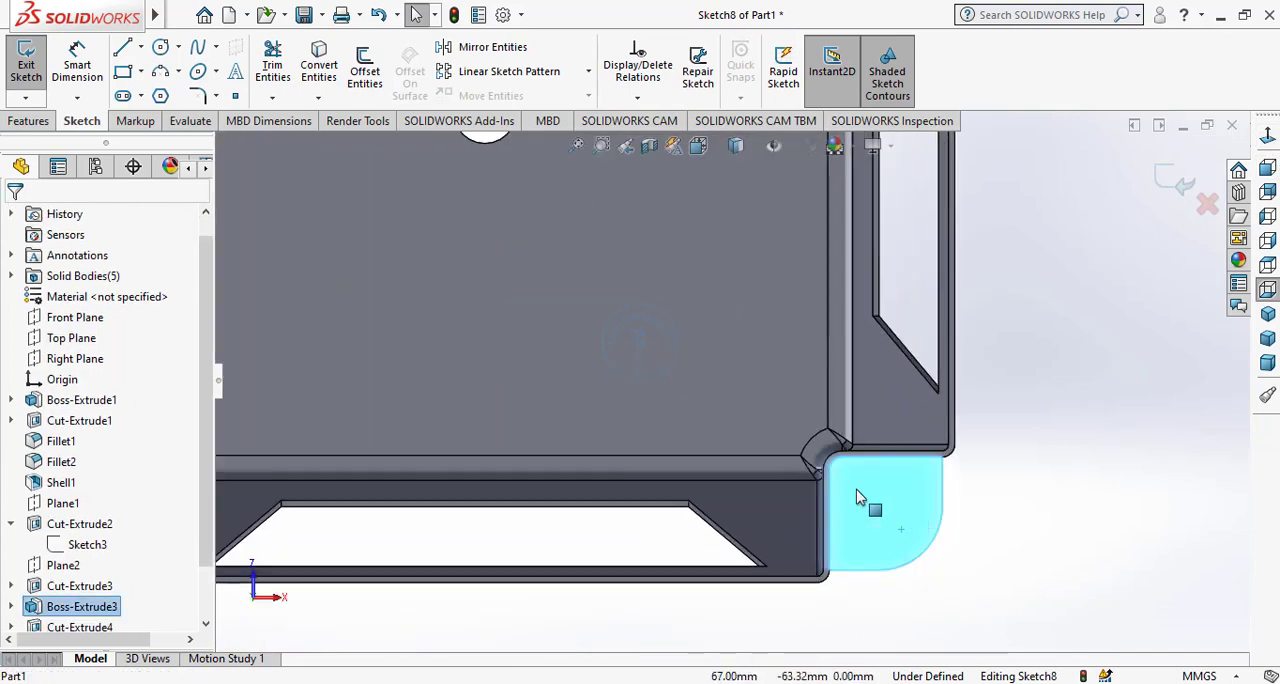
pyautogui.click(365, 74)
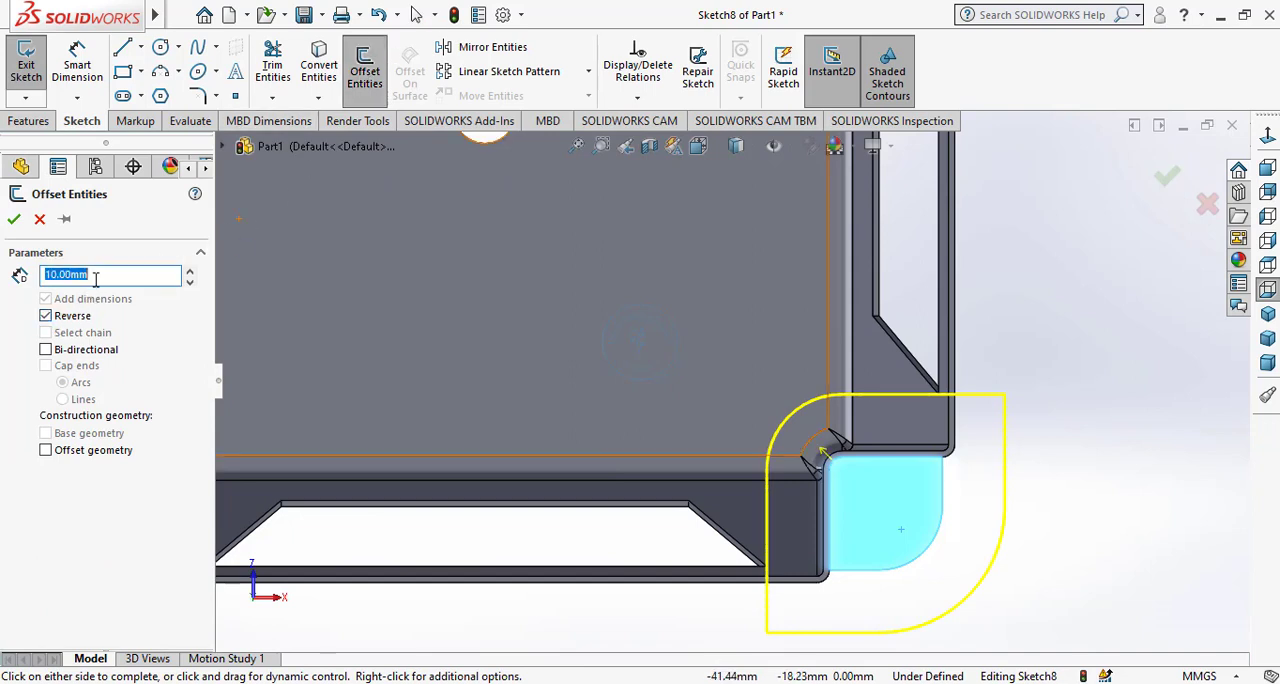
pyautogui.write('2')
pyautogui.press('Return')
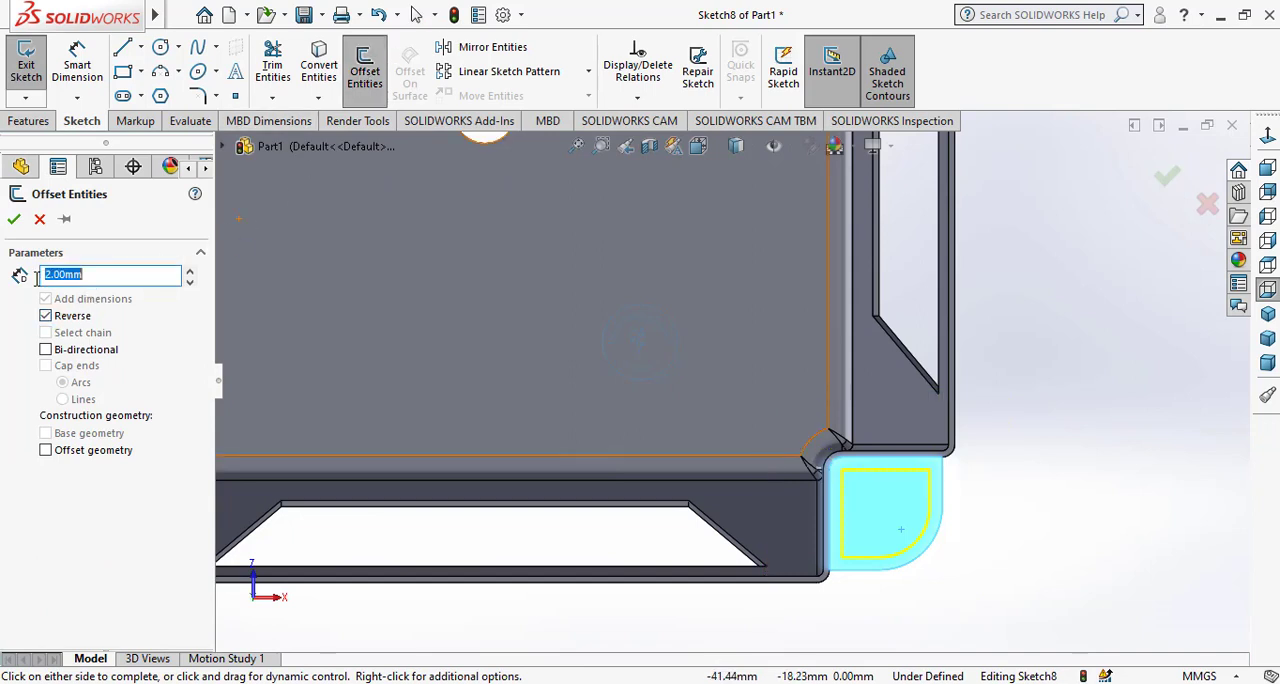
pyautogui.click(15, 222)
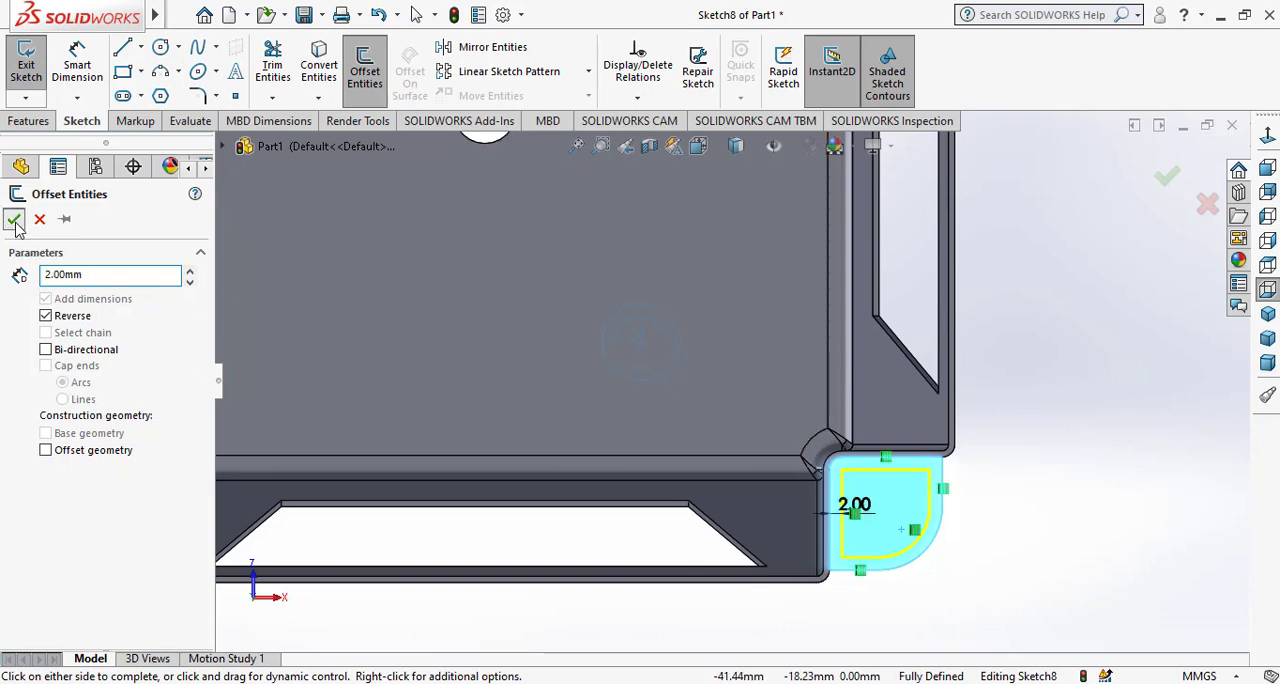
pyautogui.scroll(1, 583, 493)
pyautogui.scroll(4, 583, 493)
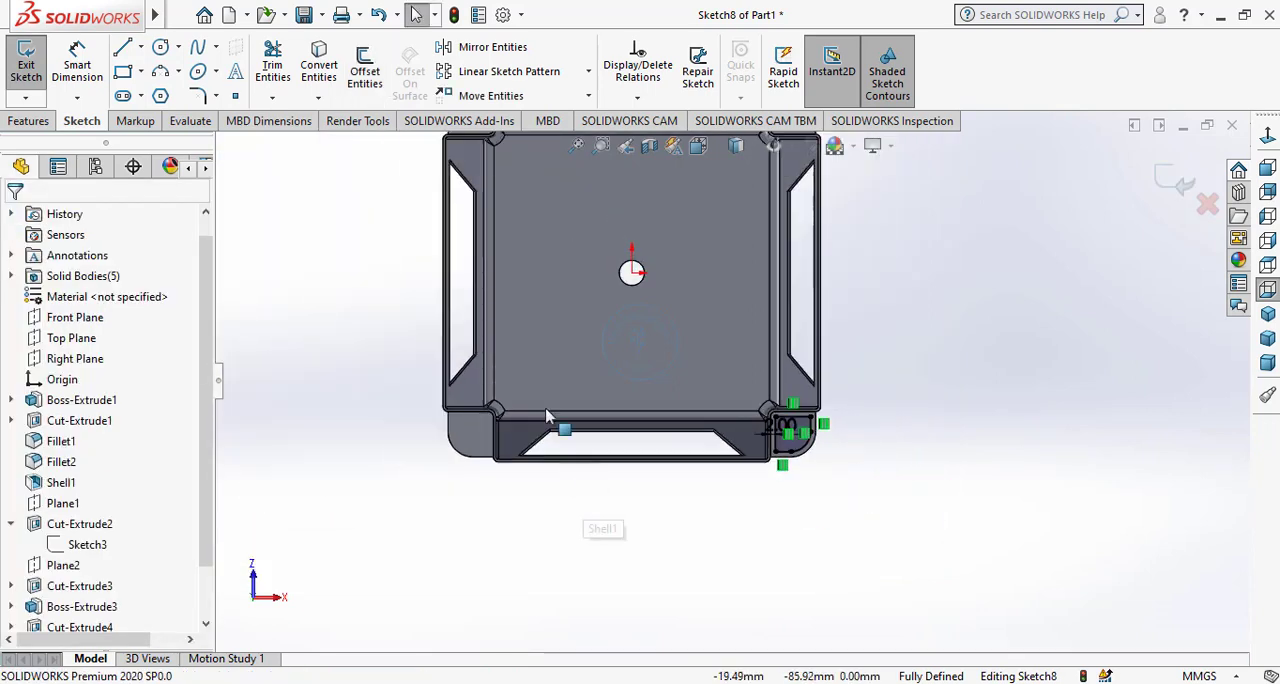
pyautogui.scroll(-3, 465, 440)
pyautogui.click(437, 483)
pyautogui.scroll(6, 532, 307)
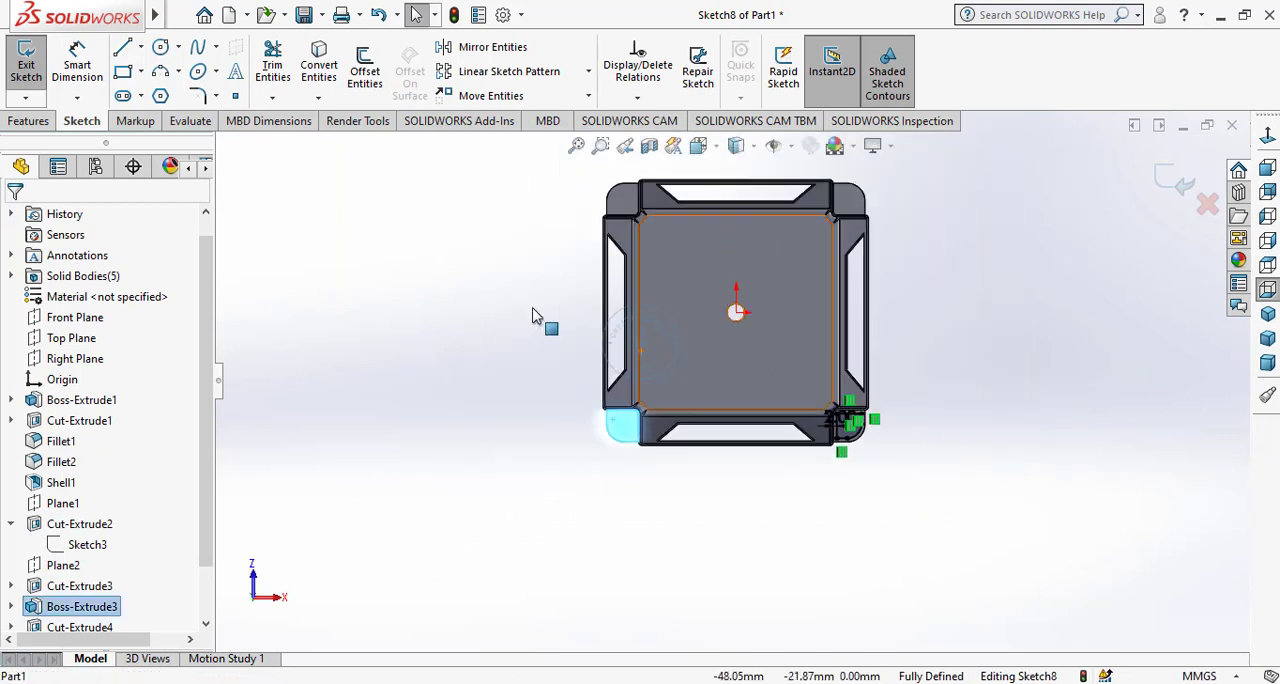
pyautogui.scroll(-4, 680, 206)
pyautogui.keyDown('ctrl'); pyautogui.click(617, 309); pyautogui.keyUp('ctrl')
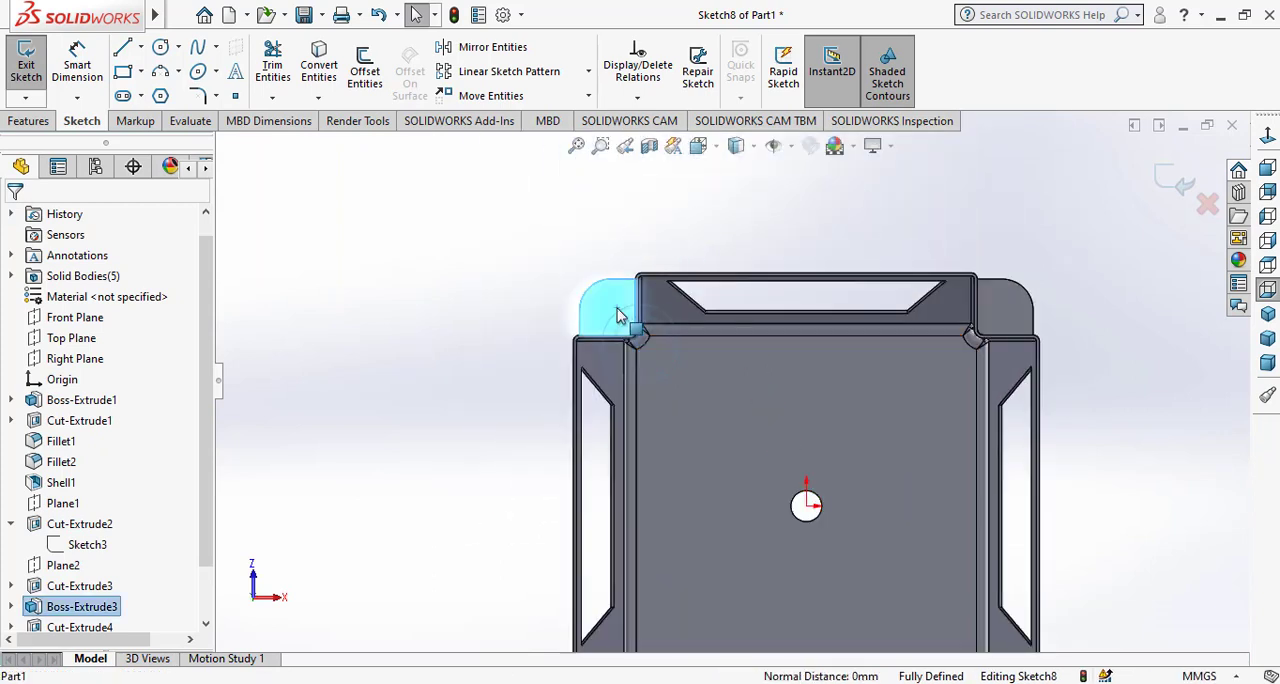
pyautogui.keyDown('ctrl'); pyautogui.click(1003, 305); pyautogui.keyUp('ctrl')
pyautogui.click(365, 70)
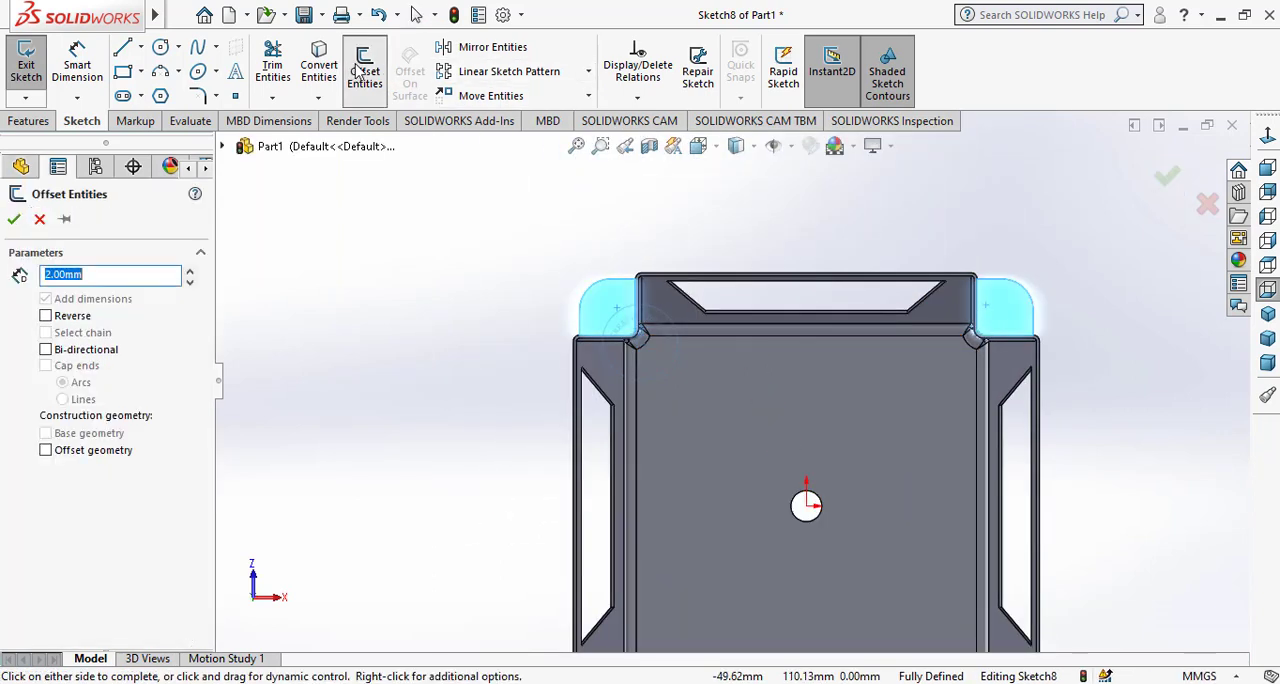
pyautogui.click(40, 220)
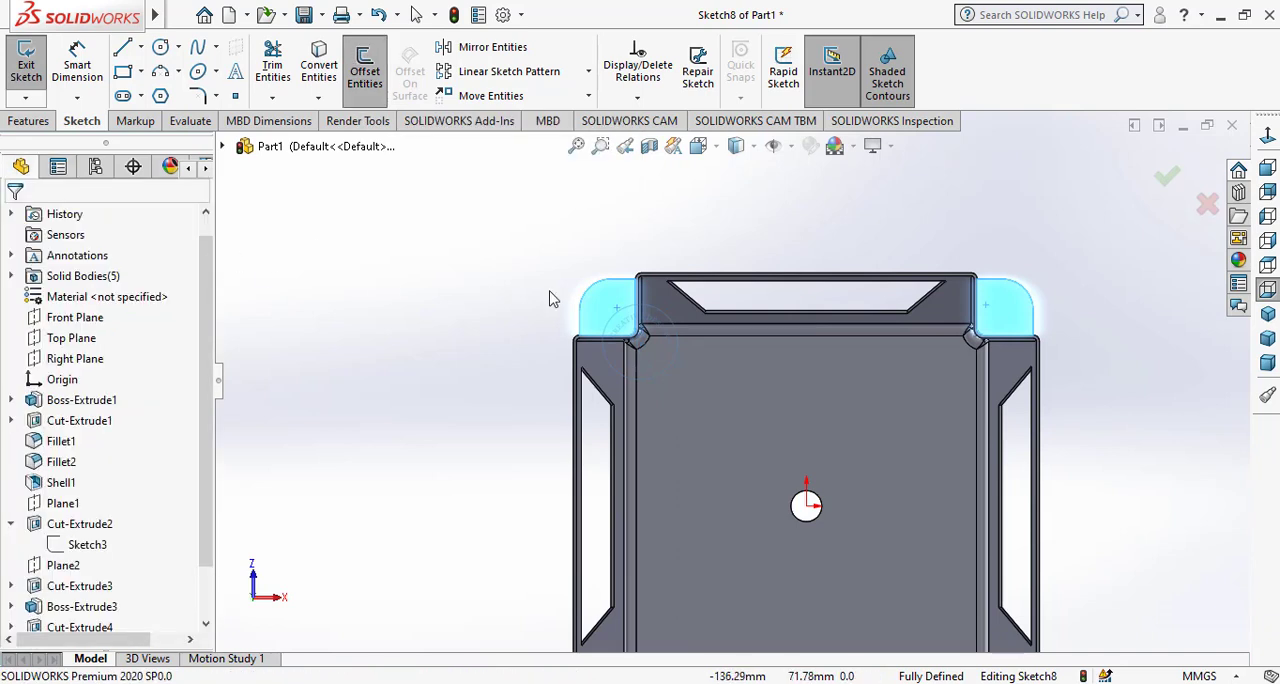
# Offset the outlines of the two corner feet on the +Z side 2 mm inward, one foot at a time with the direction reversed.
pyautogui.click(365, 70)
pyautogui.click(45, 316)
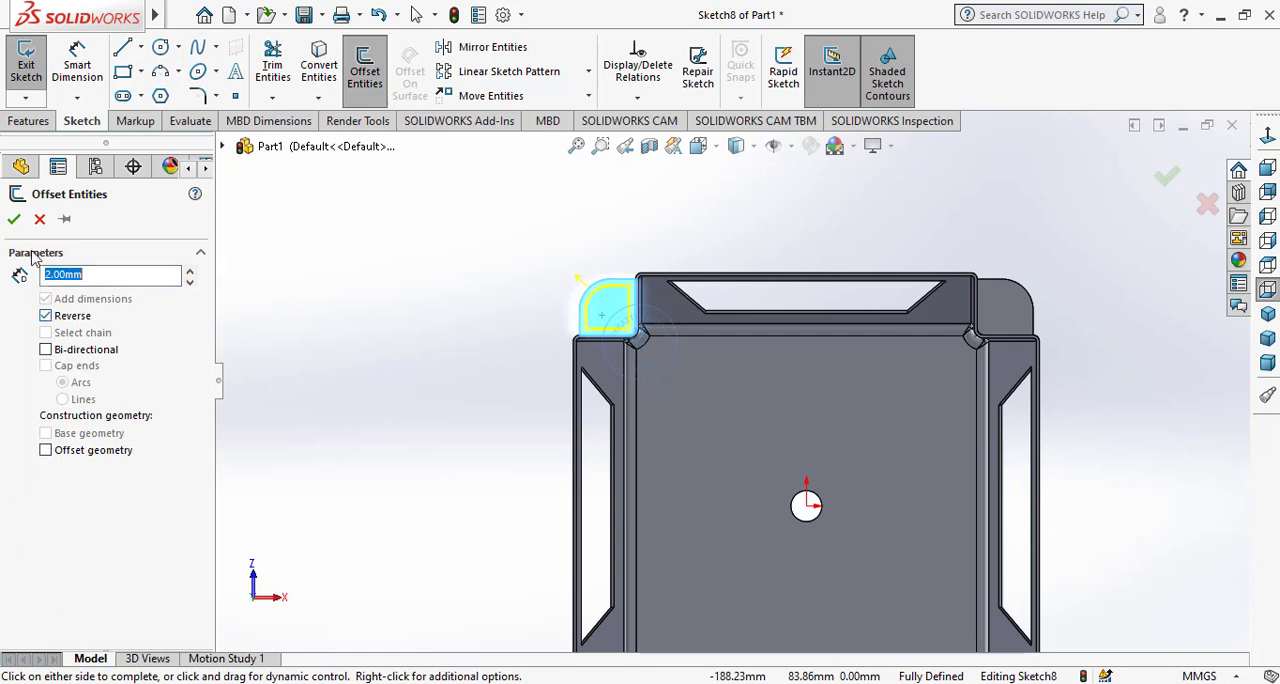
pyautogui.click(14, 219)
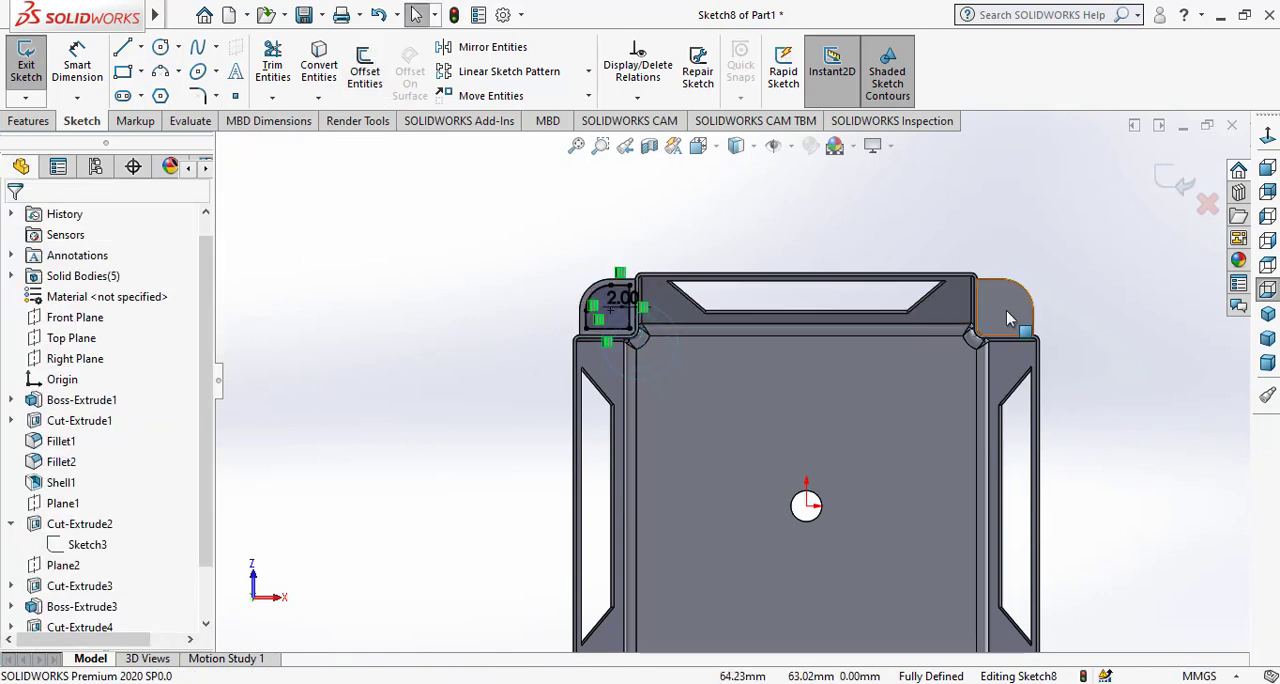
pyautogui.click(365, 70)
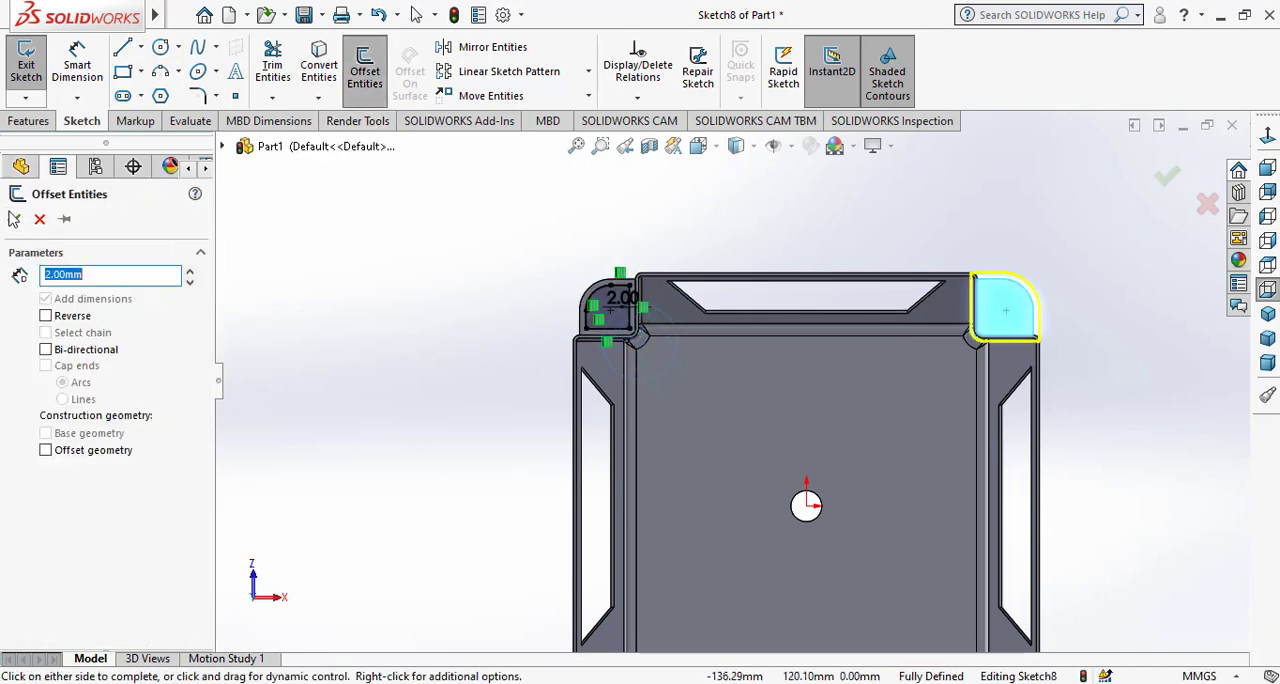
pyautogui.click(45, 316)
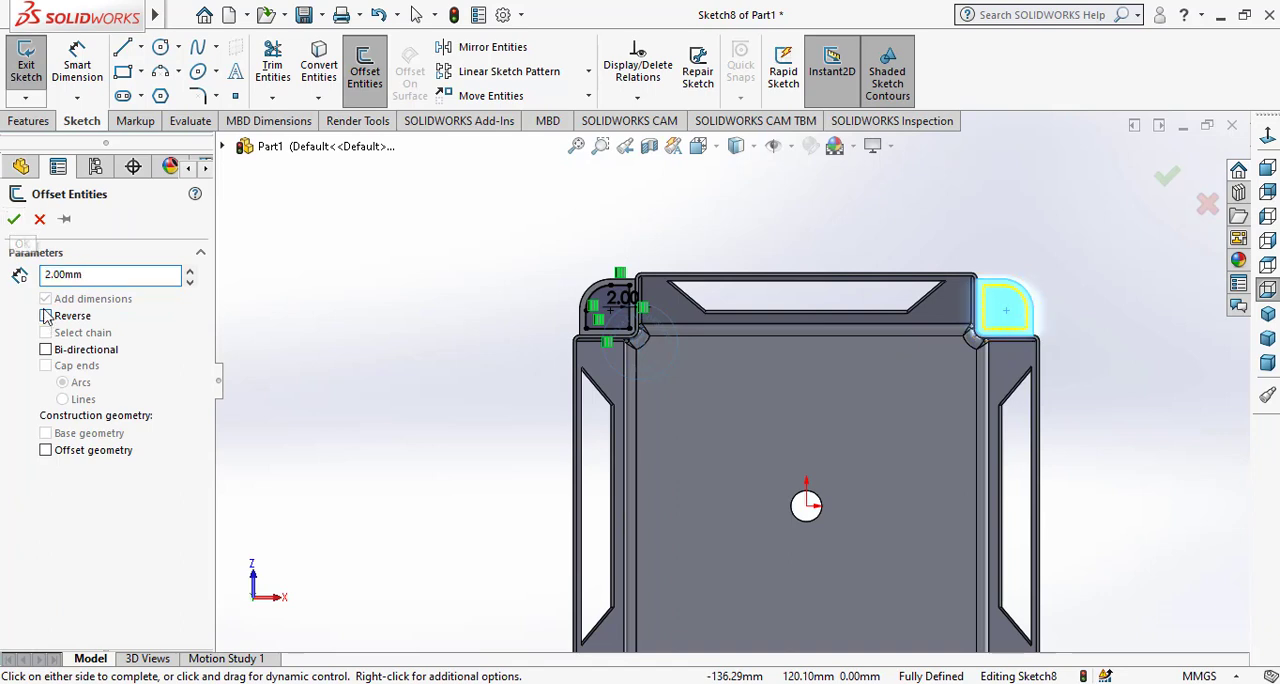
pyautogui.click(14, 219)
# Offset the outline of the remaining corner foot 2 mm inward with the direction reversed.
pyautogui.scroll(4, 600, 400)
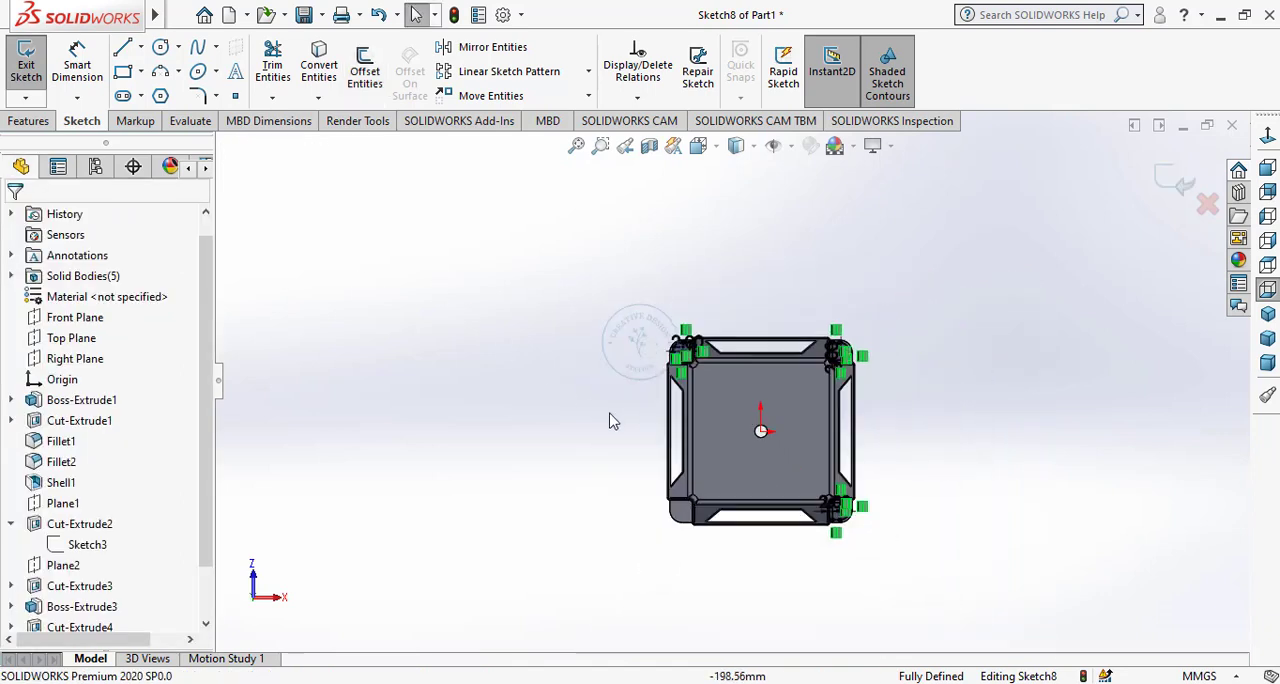
pyautogui.scroll(-4, 608, 420)
pyautogui.scroll(3, 876, 541)
pyautogui.scroll(-5, 883, 400)
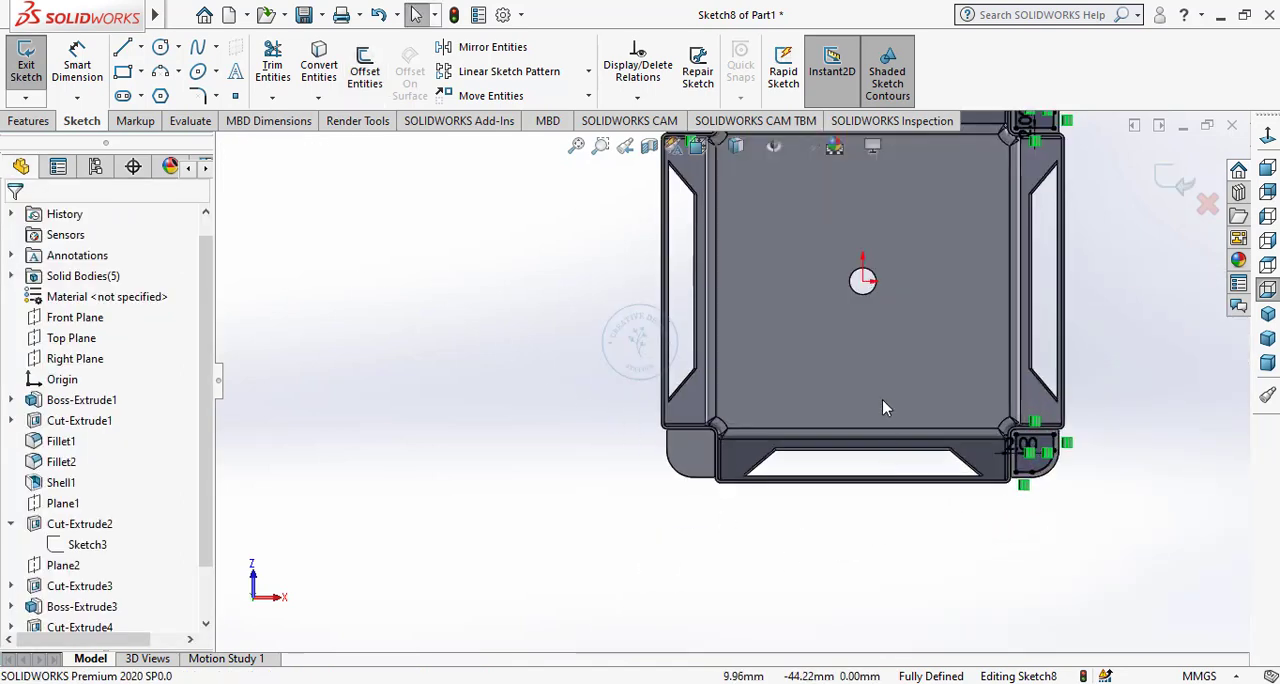
pyautogui.click(594, 479)
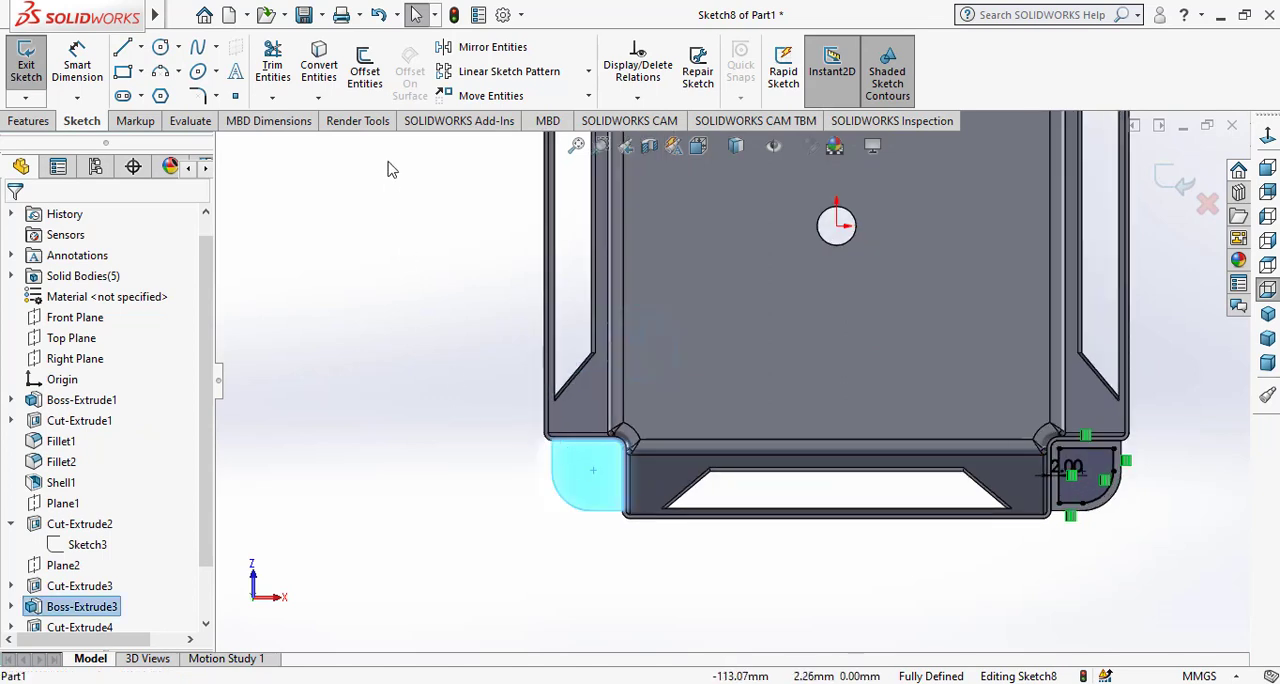
pyautogui.click(372, 78)
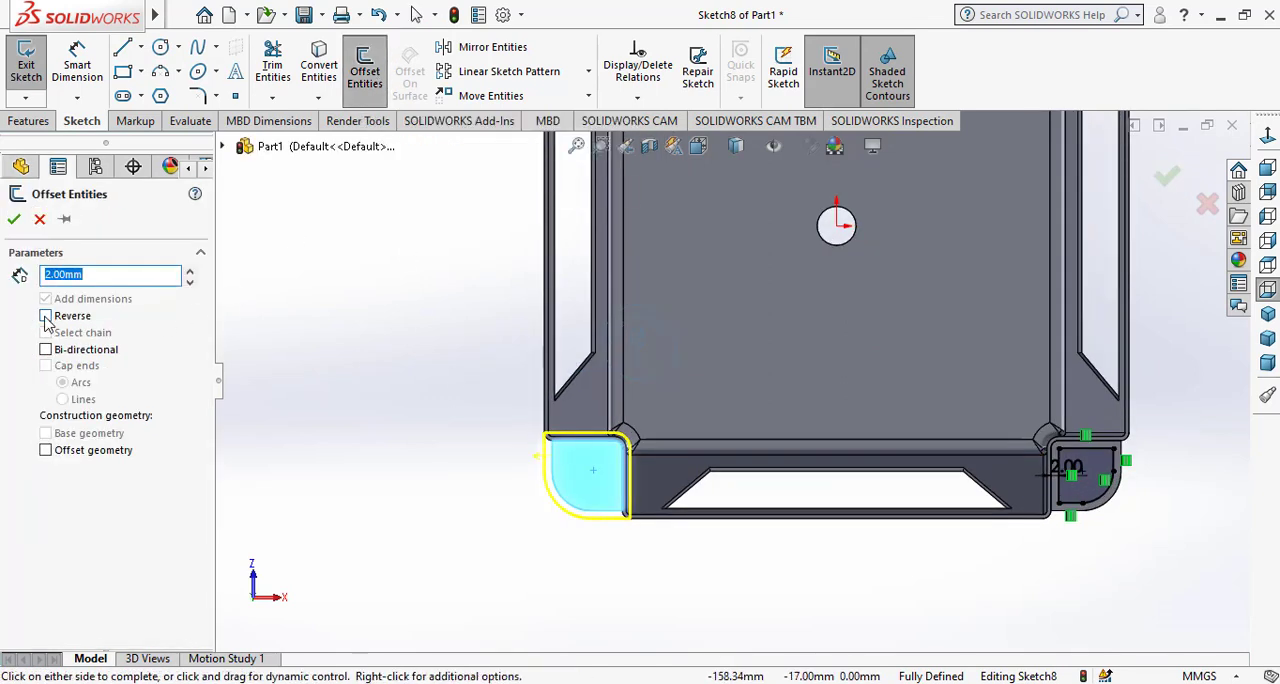
pyautogui.click(14, 220)
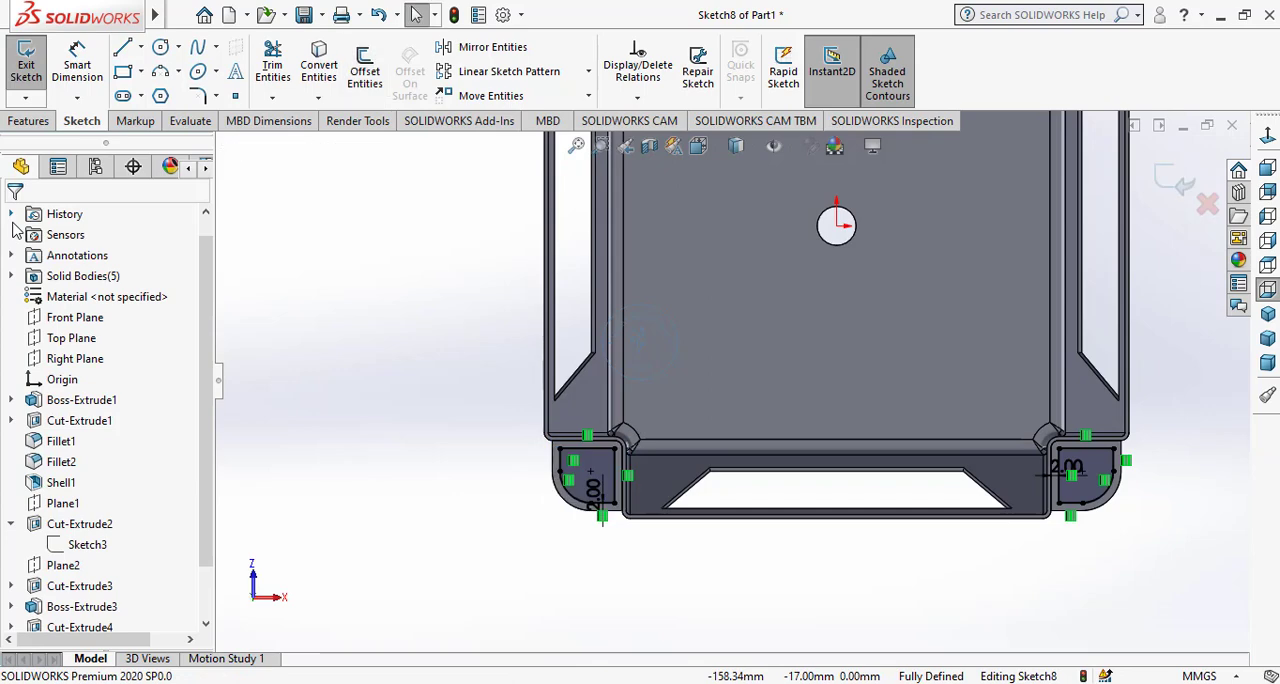
# Cut the four offset foot profiles 1 mm deep into the undersides of the feet as a blind extruded cut.
pyautogui.click(1266, 318)
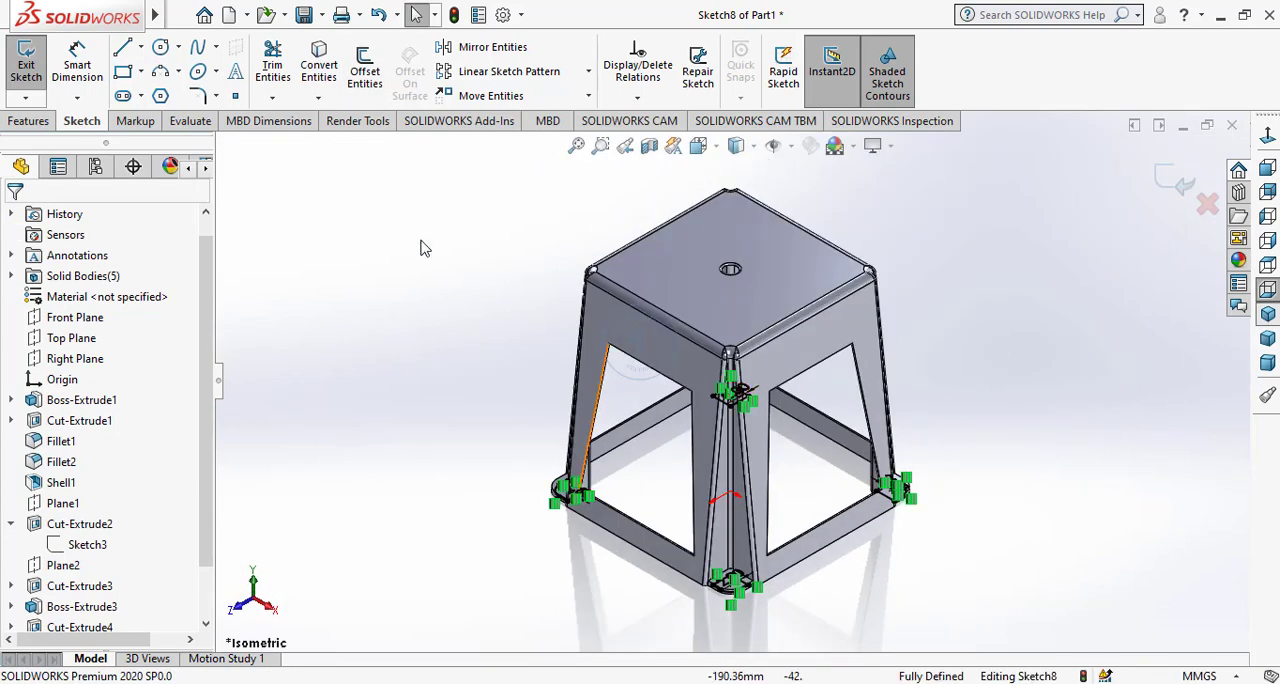
pyautogui.click(45, 121)
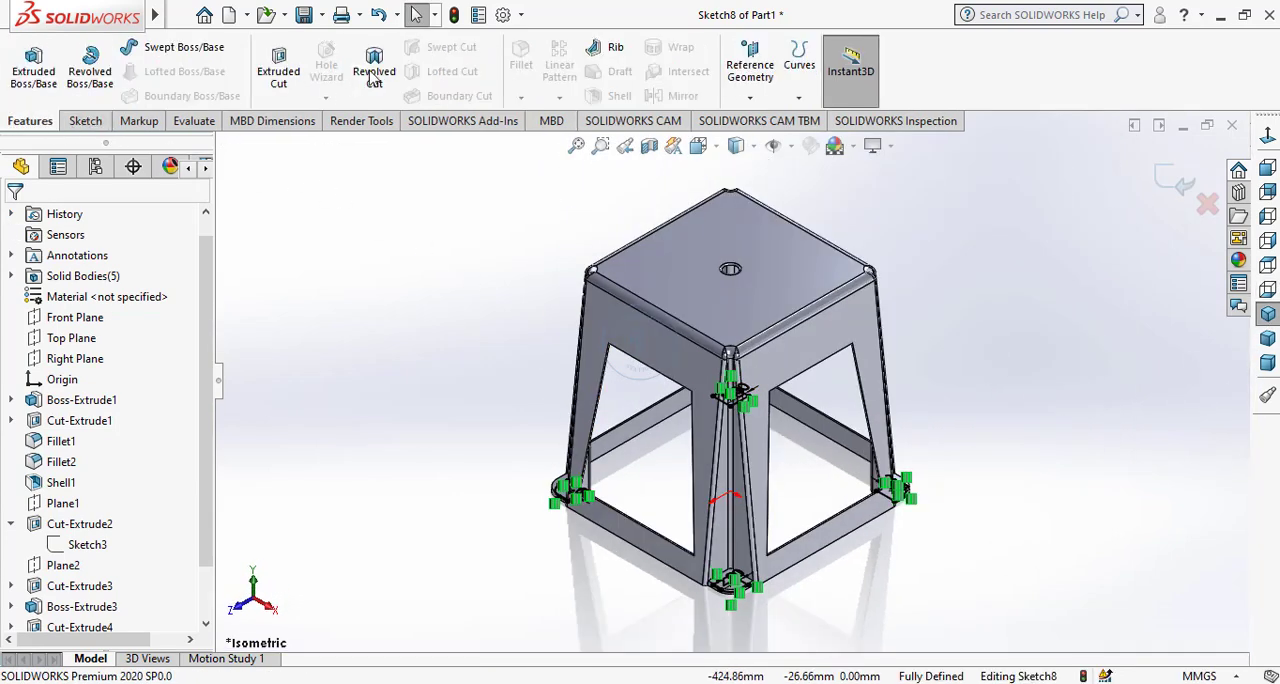
pyautogui.click(278, 72)
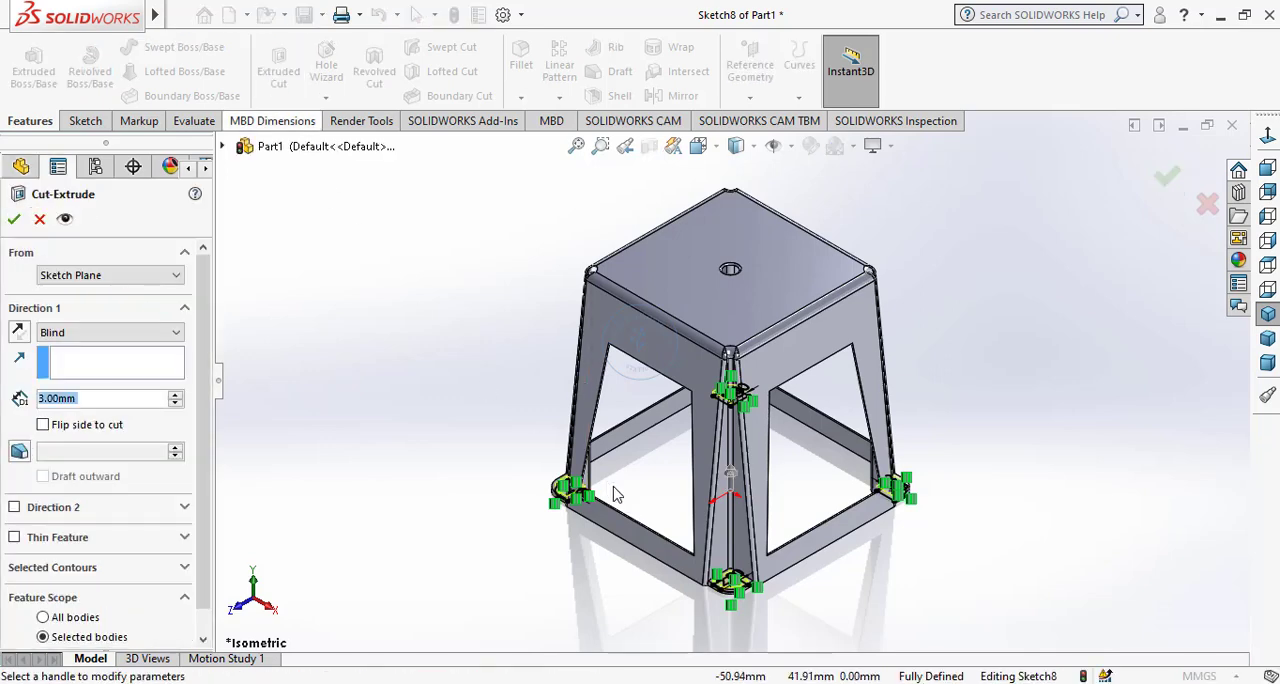
pyautogui.scroll(-3, 576, 532)
pyautogui.scroll(-1, 841, 632)
pyautogui.scroll(2, 940, 620)
pyautogui.scroll(-5, 936, 606)
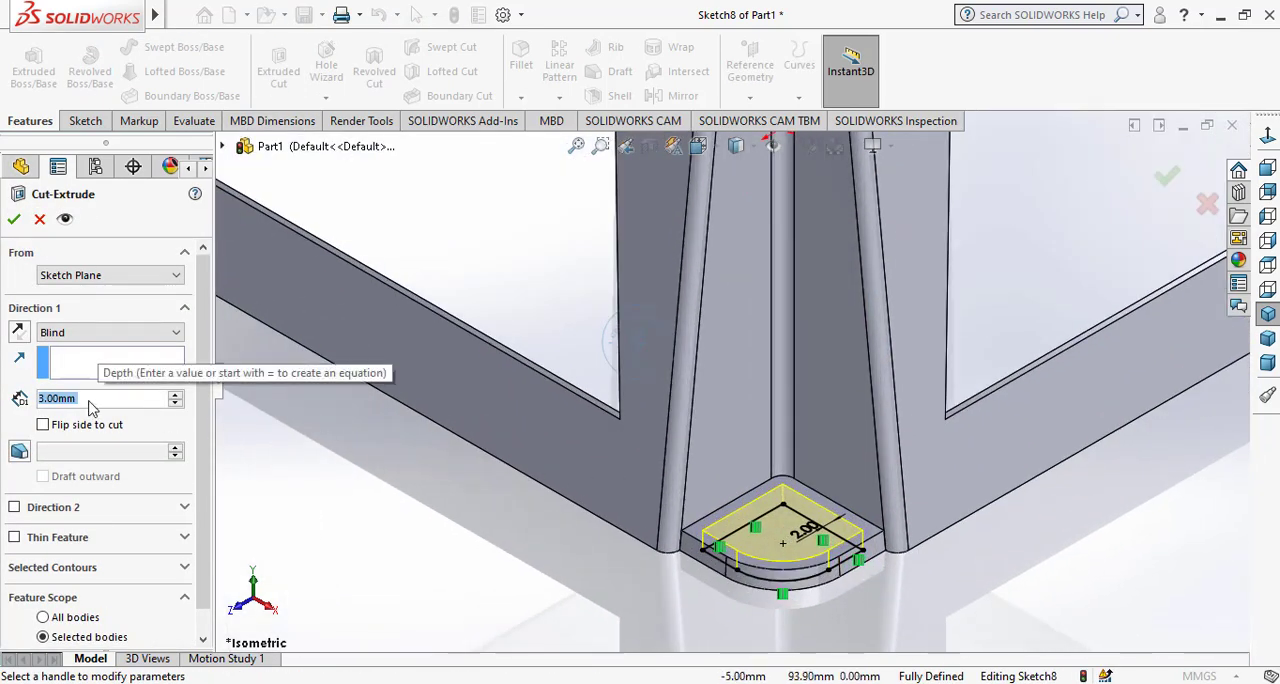
pyautogui.write('1')
pyautogui.press('Return')
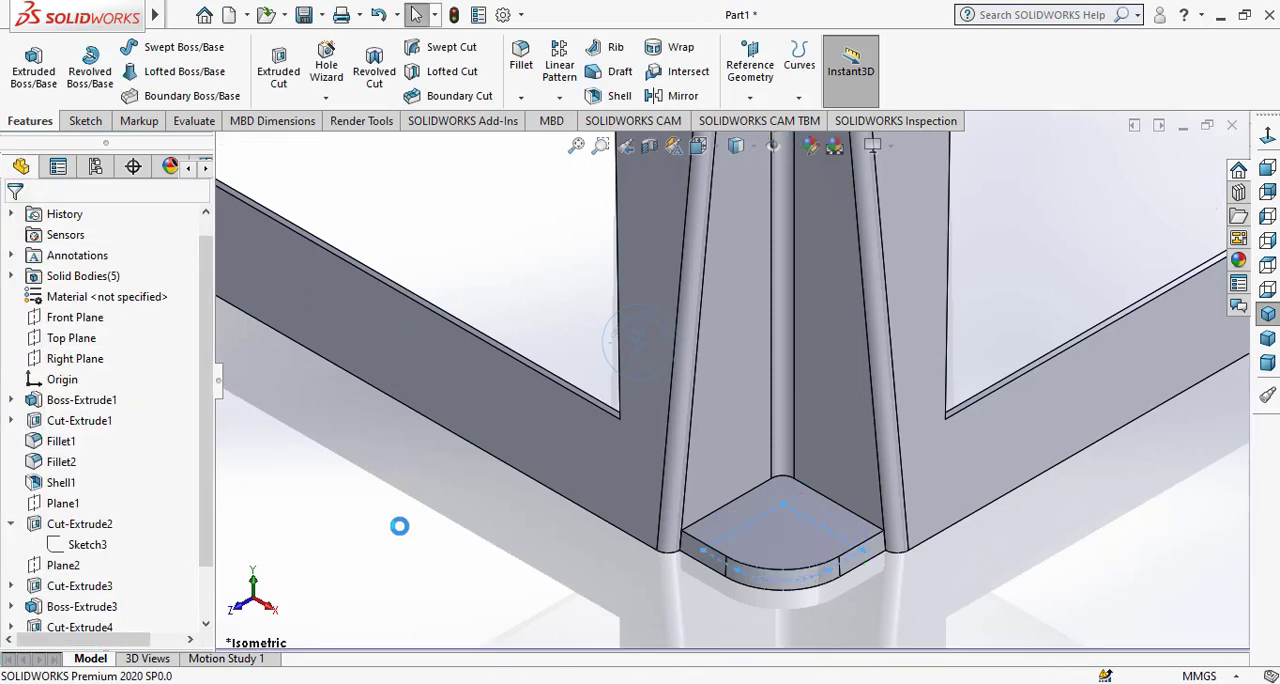
# Apply a green high gloss plastic appearance to the whole stool.
pyautogui.click(1268, 316)
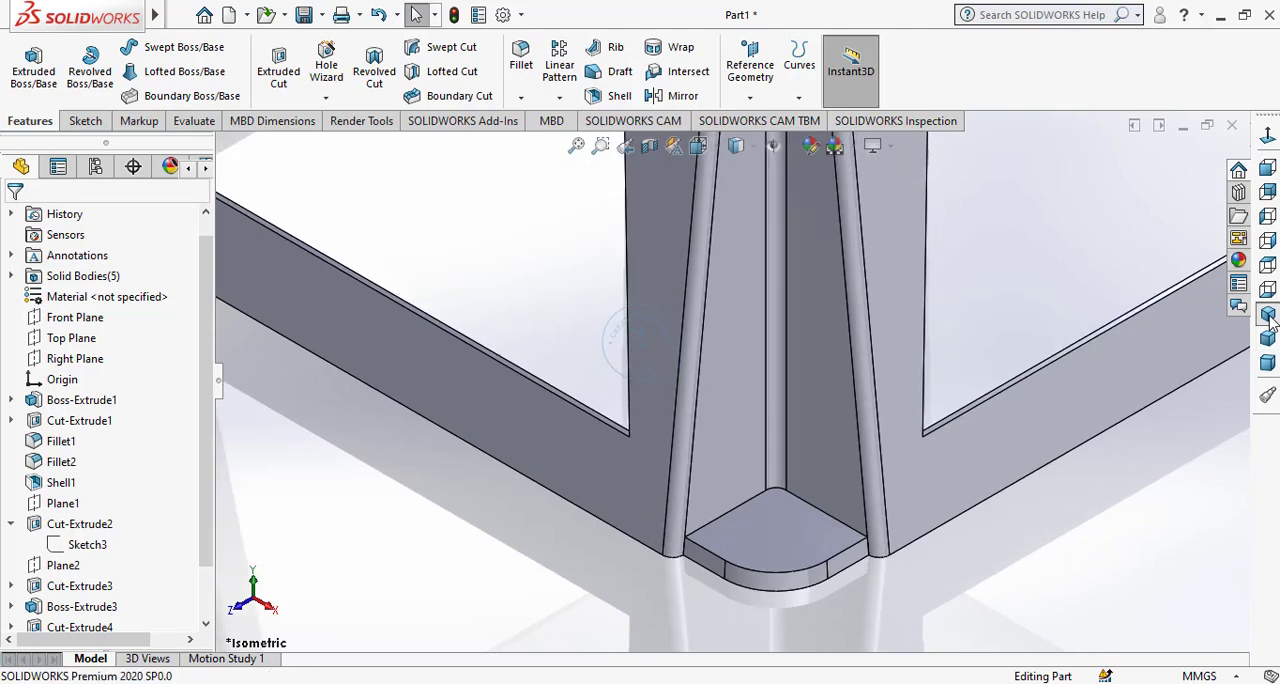
pyautogui.moveTo(866, 548); pyautogui.dragTo(857, 206, button='middle')
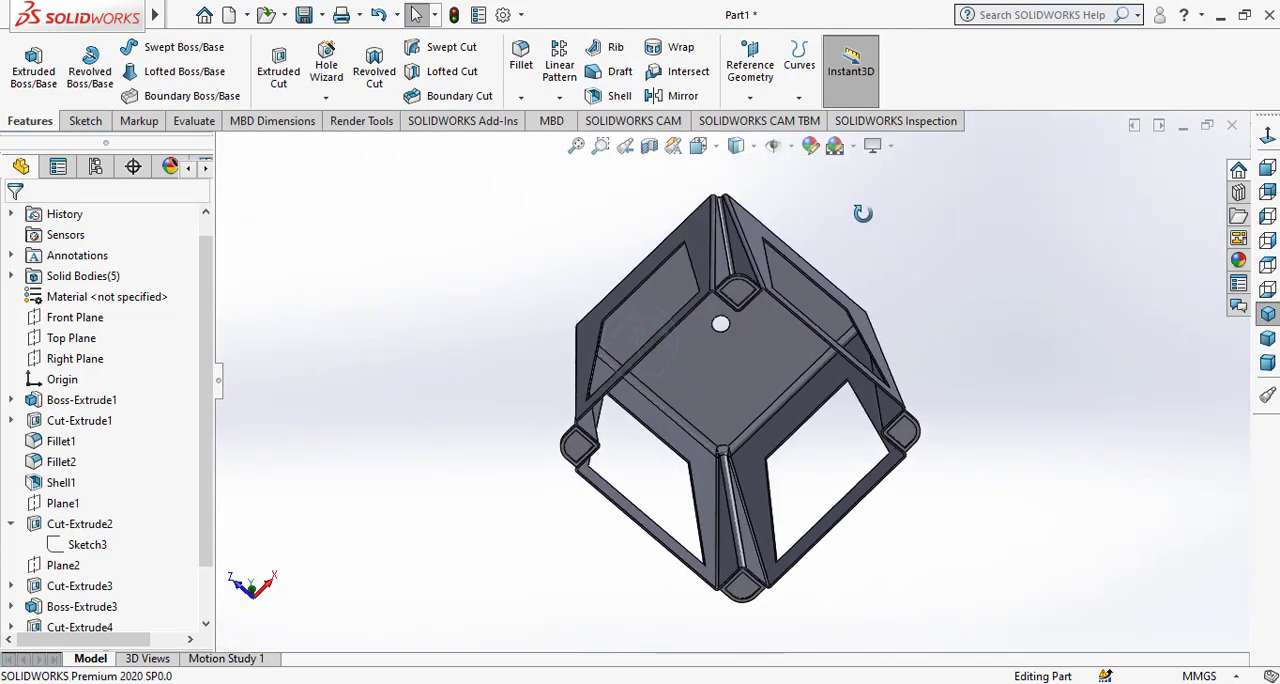
pyautogui.scroll(-5, 654, 339)
pyautogui.moveTo(727, 337); pyautogui.dragTo(787, 336, button='middle')
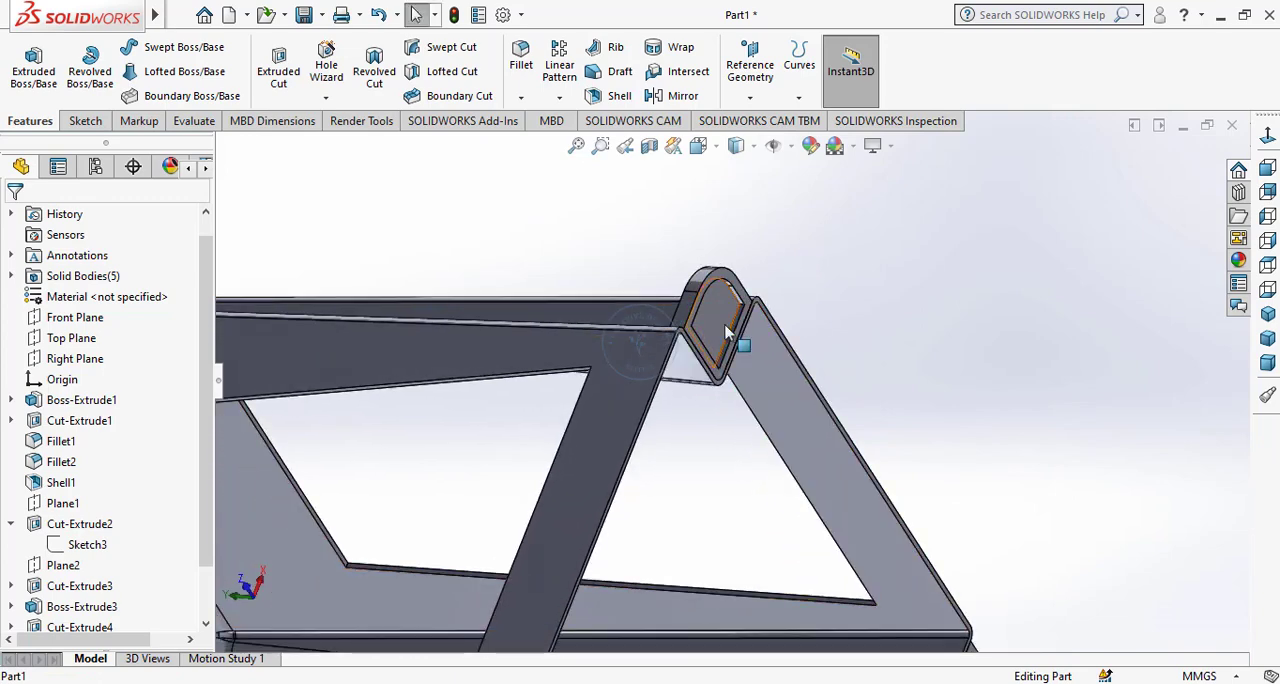
pyautogui.click(1267, 313)
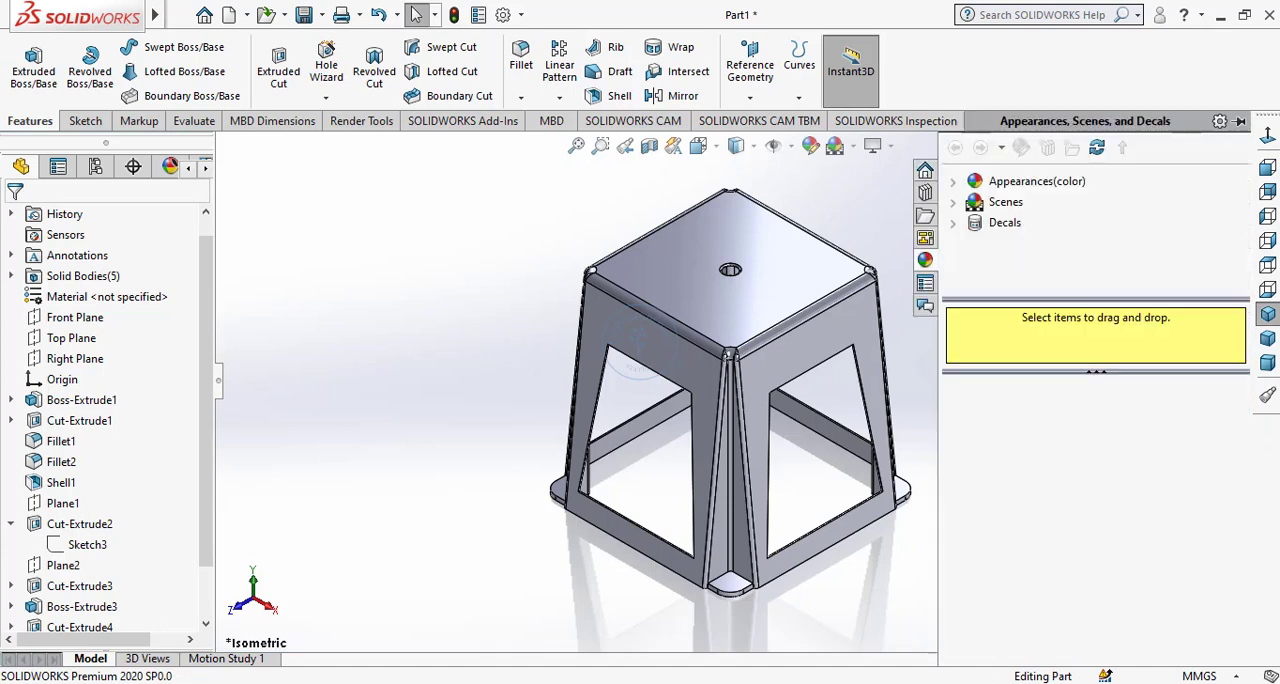
pyautogui.click(955, 188)
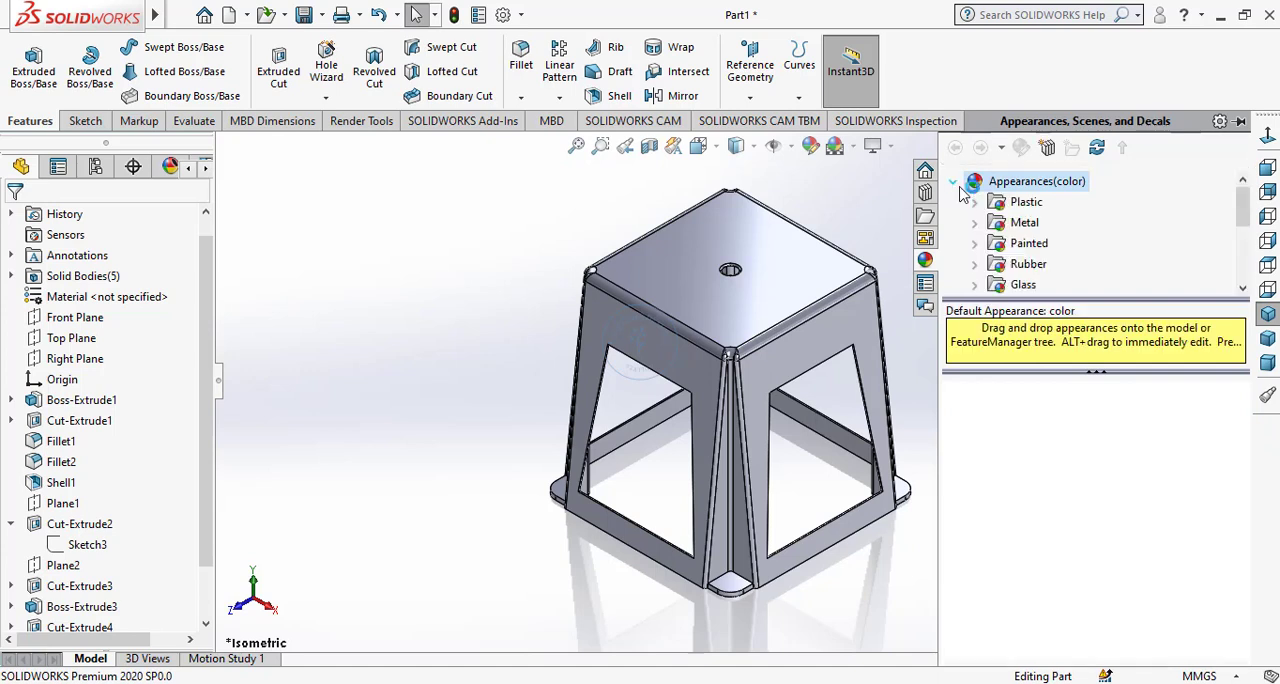
pyautogui.click(1010, 203)
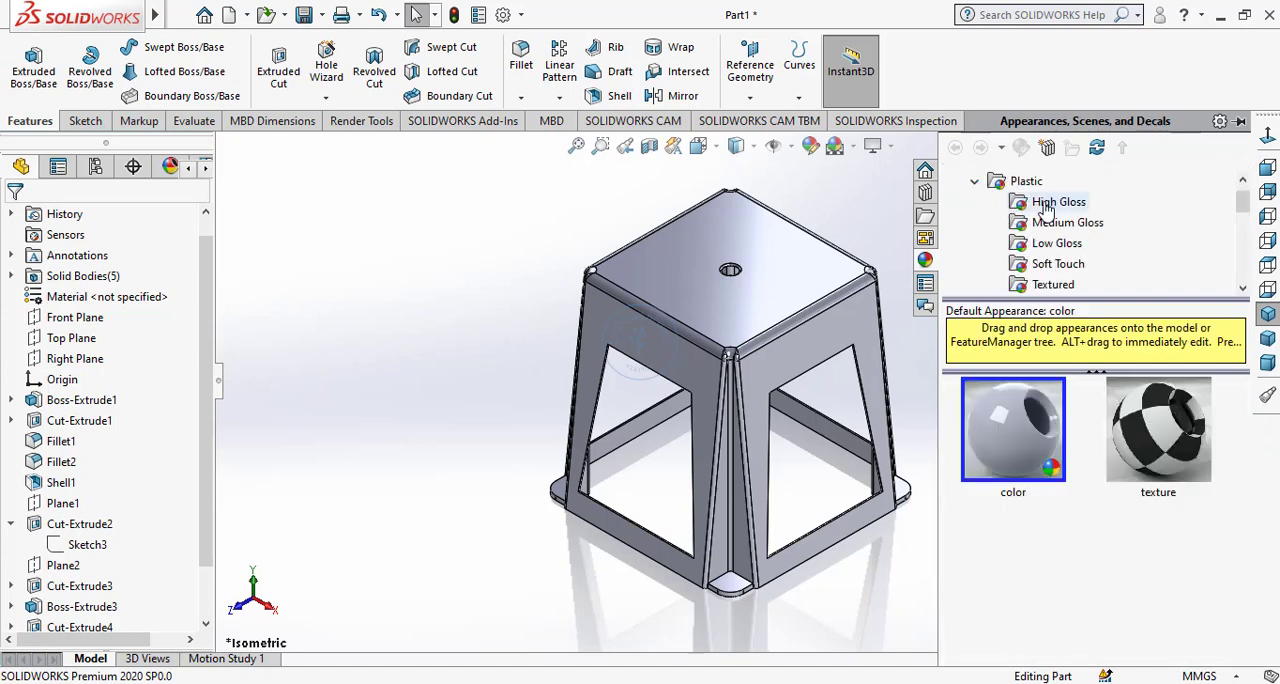
pyautogui.click(1045, 206)
pyautogui.scroll(-5, 1030, 457)
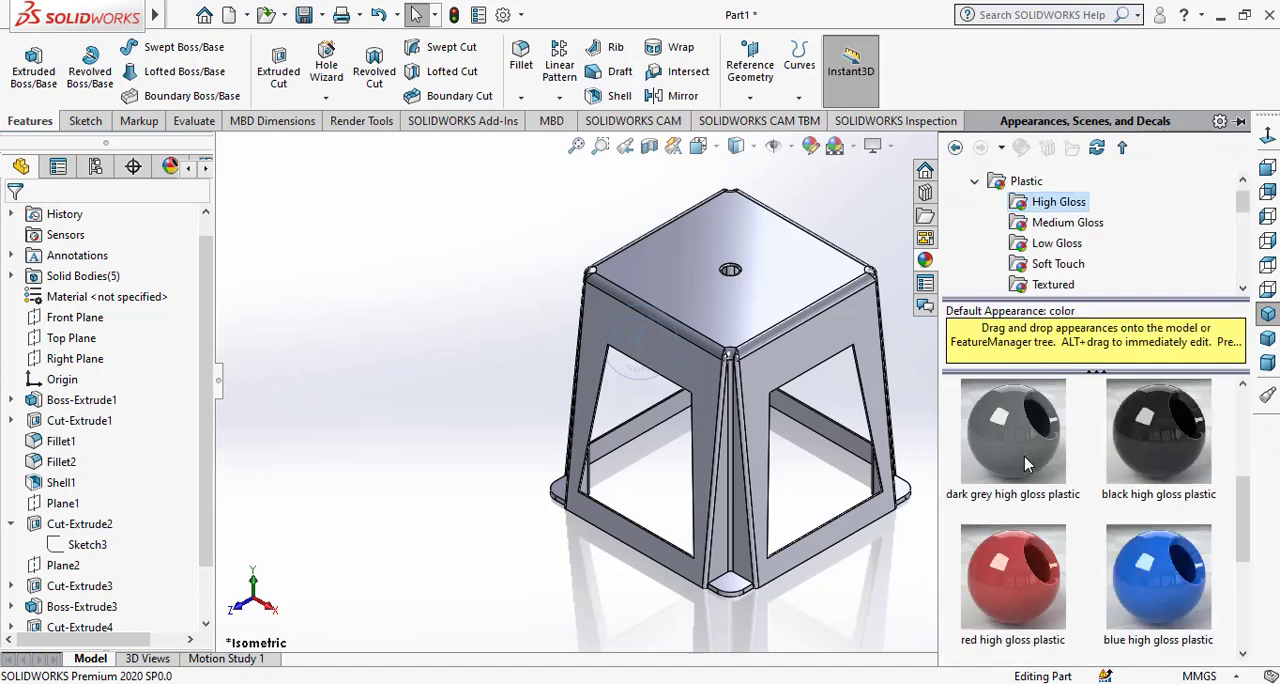
pyautogui.click(1023, 455)
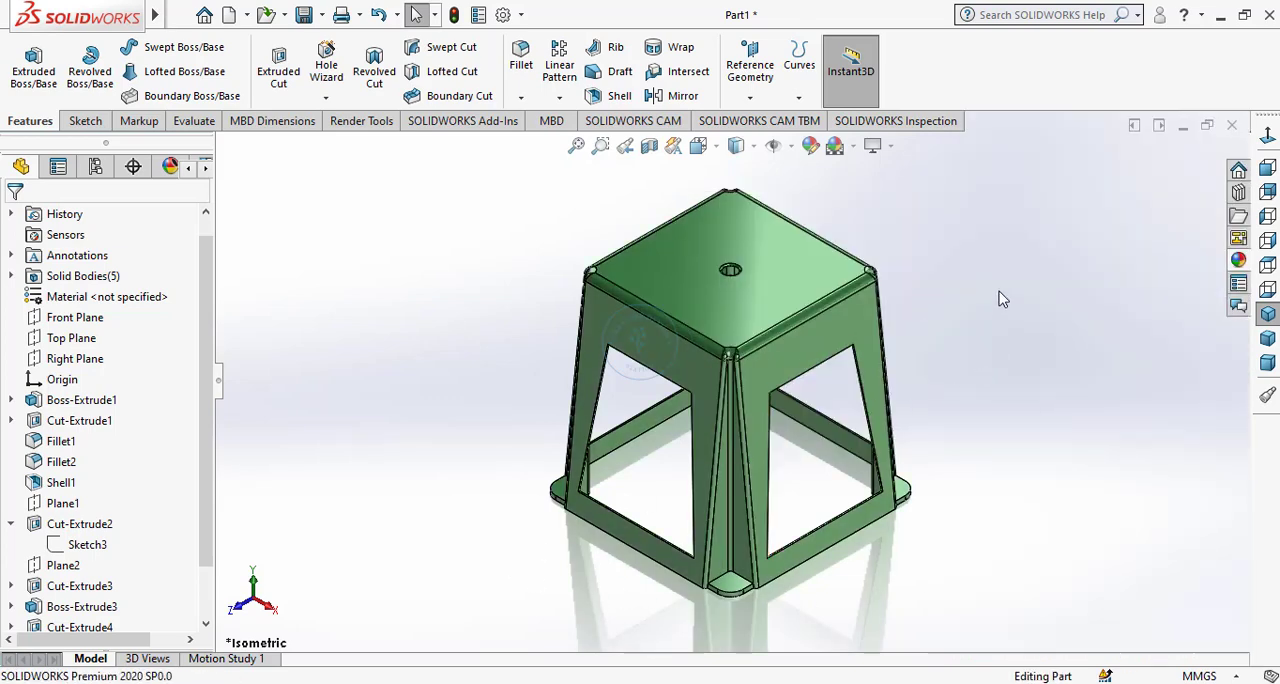
pyautogui.scroll(-2, 895, 235)
pyautogui.scroll(2, 892, 260)
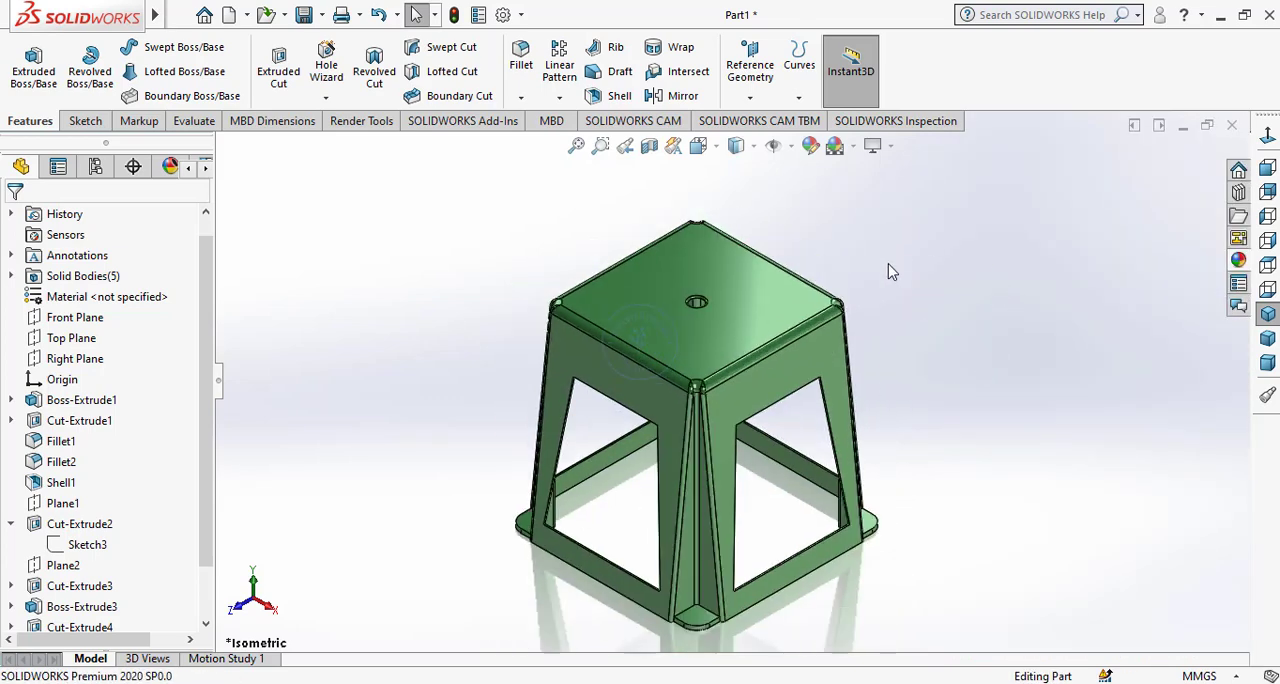